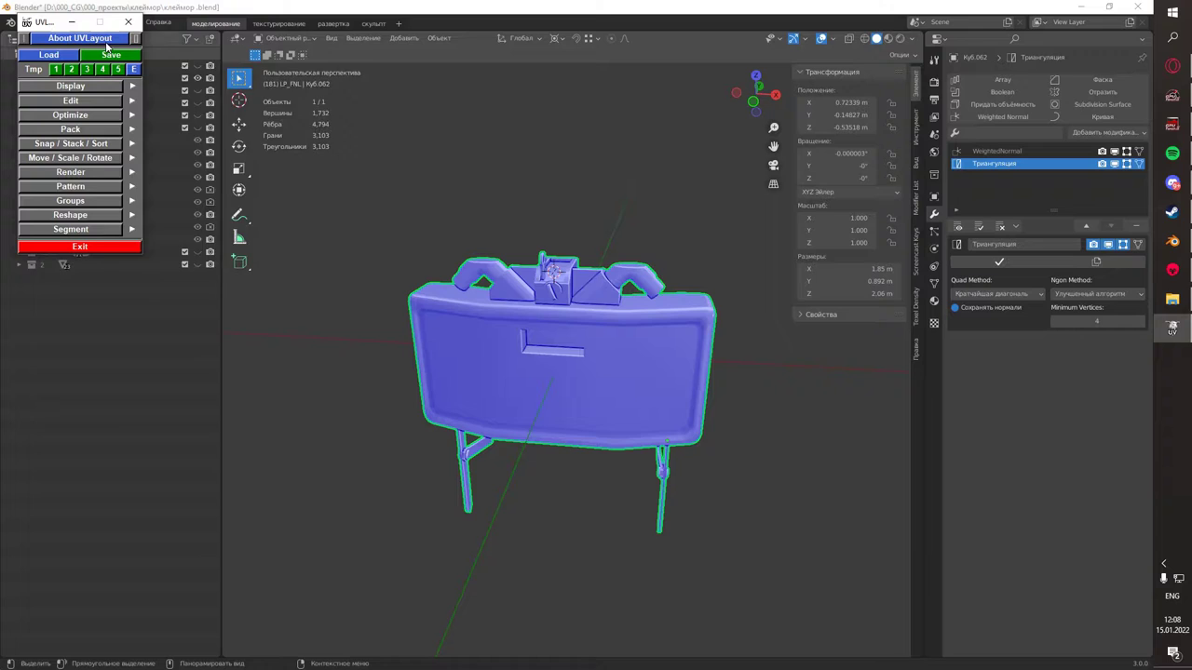
- Create an HP-LP folder in the клеймор project folder and move the model files into it
click(48, 55)
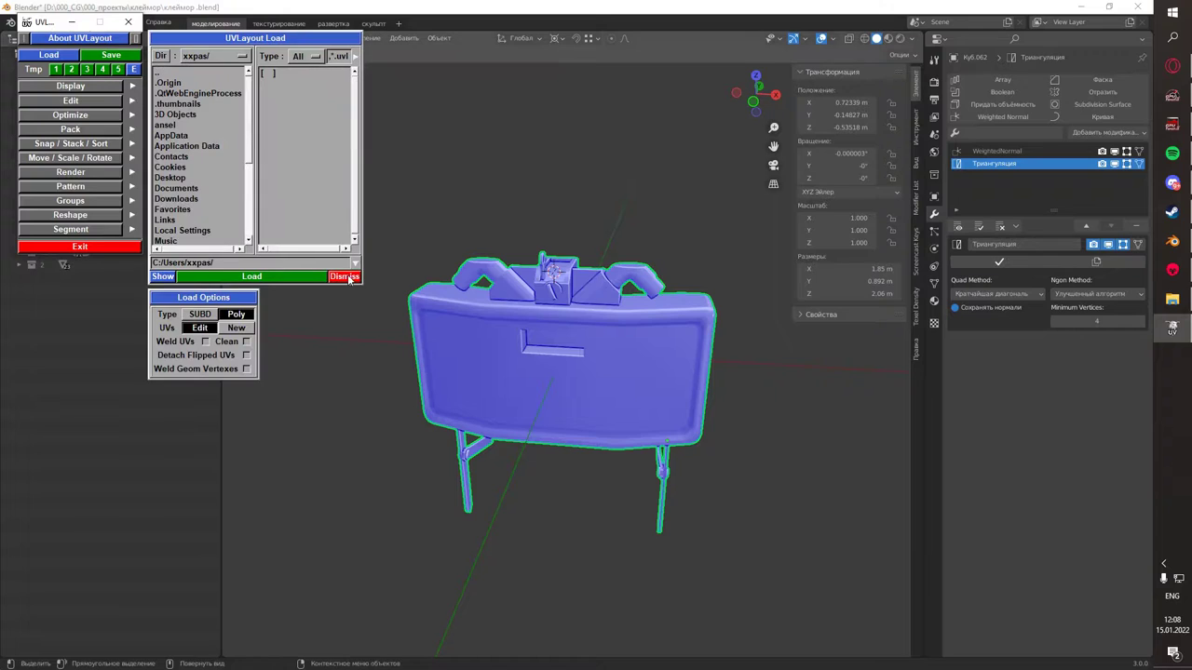
key(ctrl+shift+n)
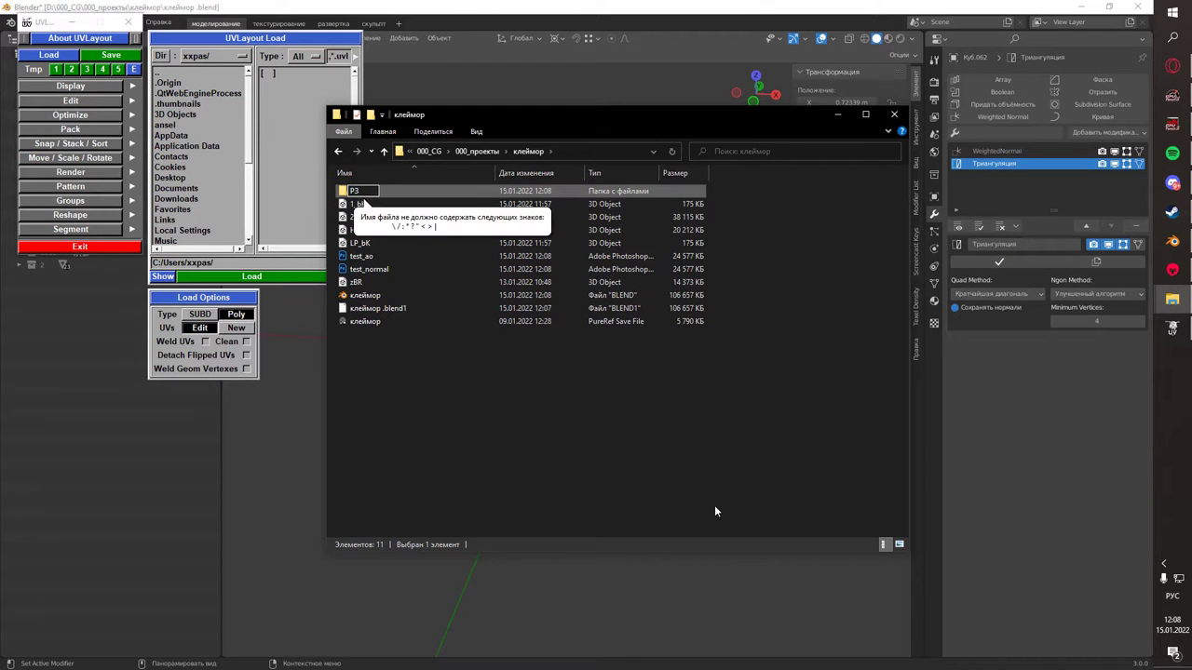
right_click(438, 318)
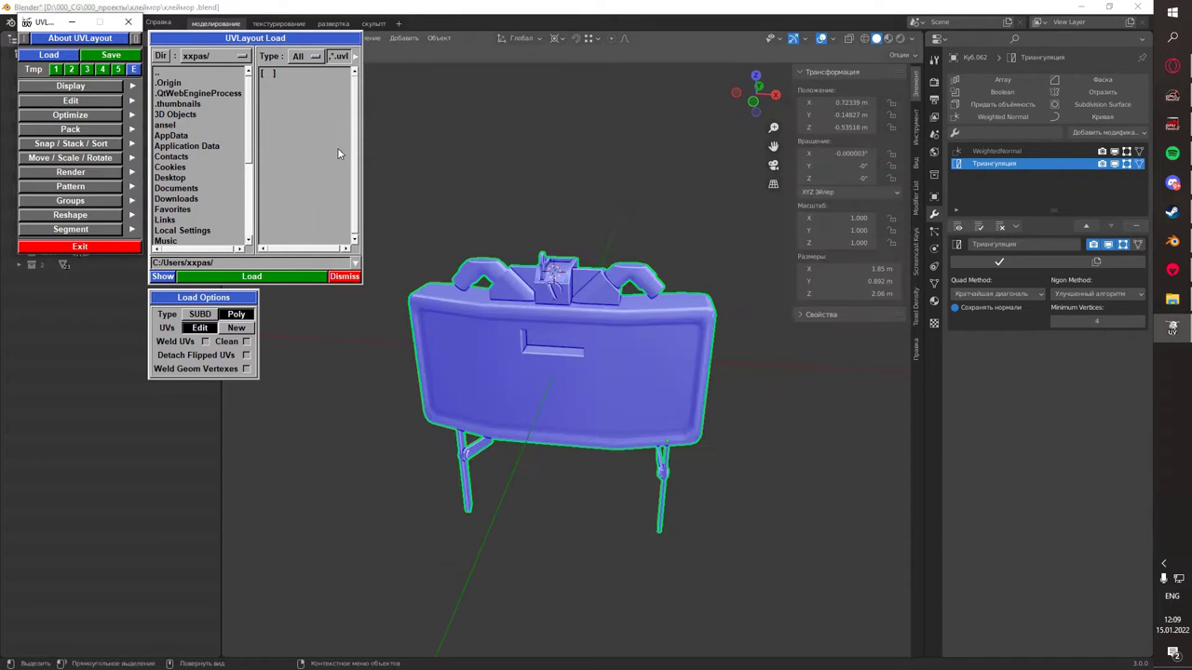
key(alt+F4)
- Set UVLayout's Load Dir to the клеймор project folder
click(197, 56)
click(173, 83)
click(172, 83)
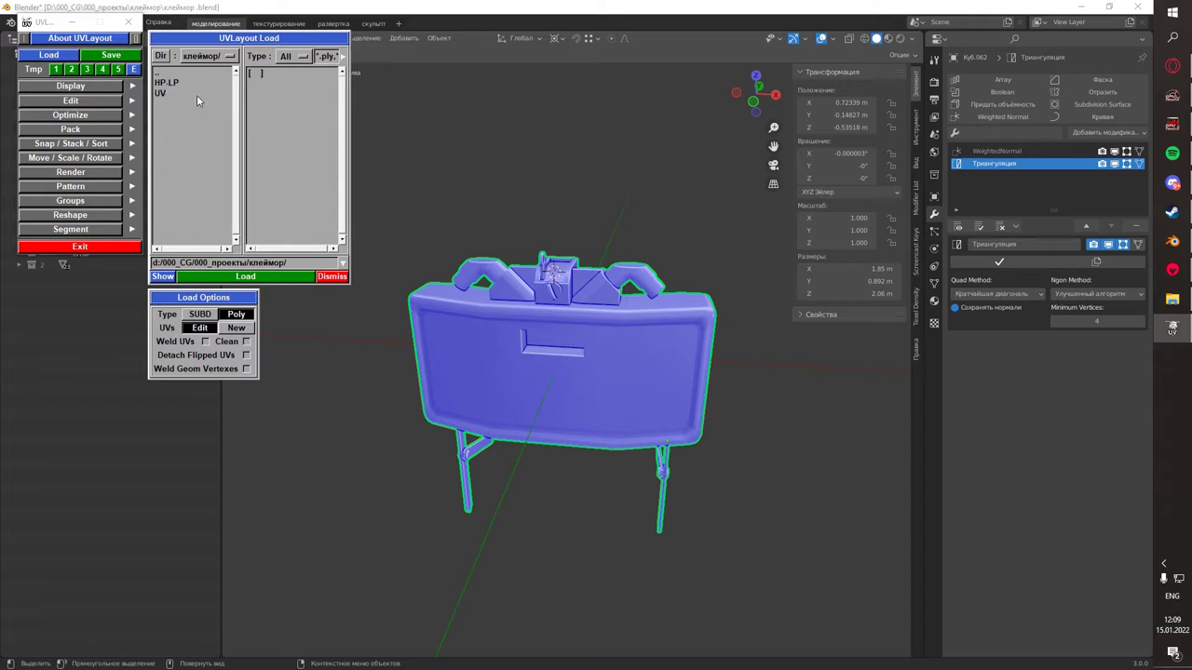
click(168, 82)
click(343, 55)
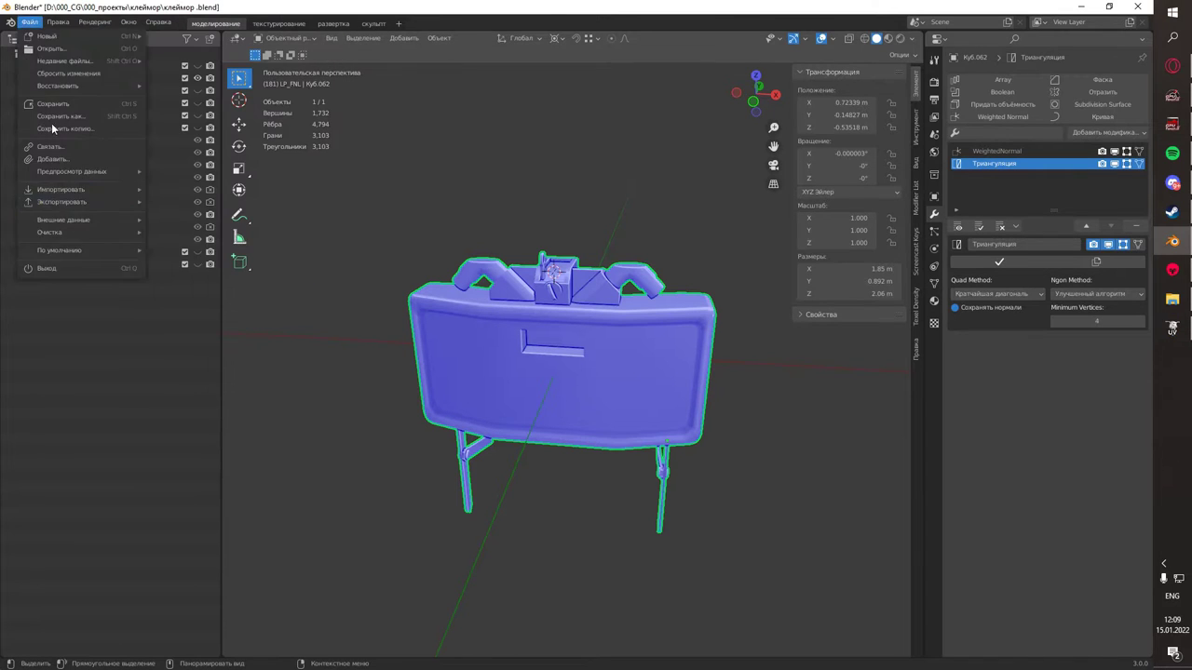
- Export the low-poly mine mesh from Blender as Wavefront OBJ named LP_UV into the UV folder
mouse_move(62, 201)
click(186, 324)
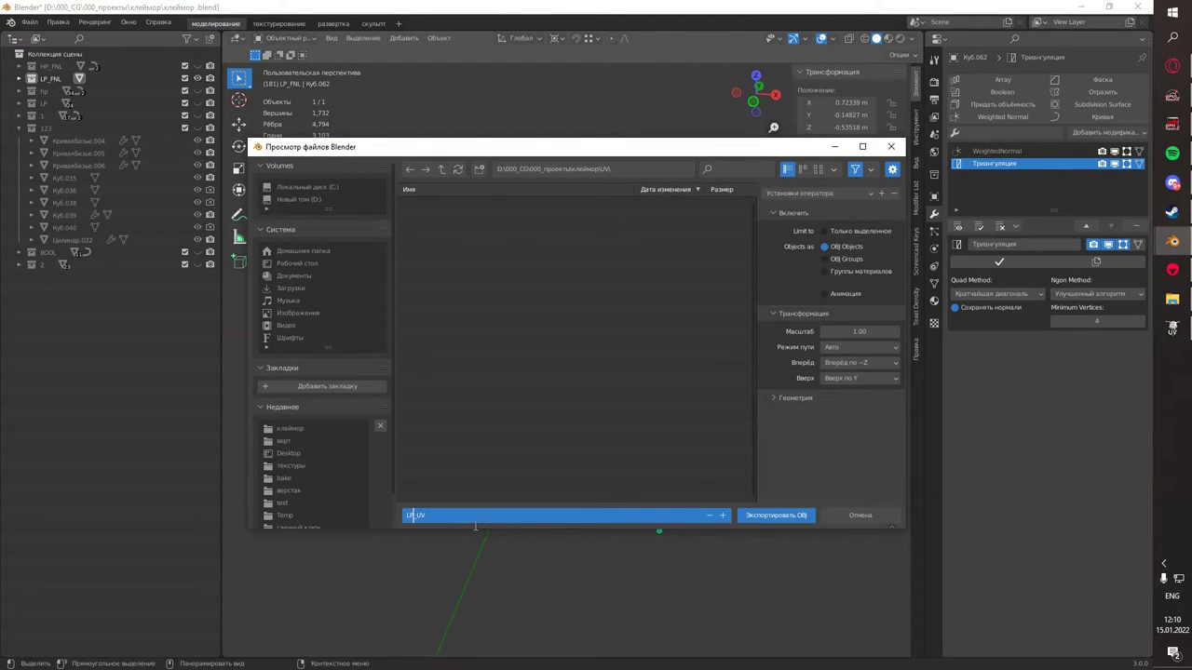
key(Return)
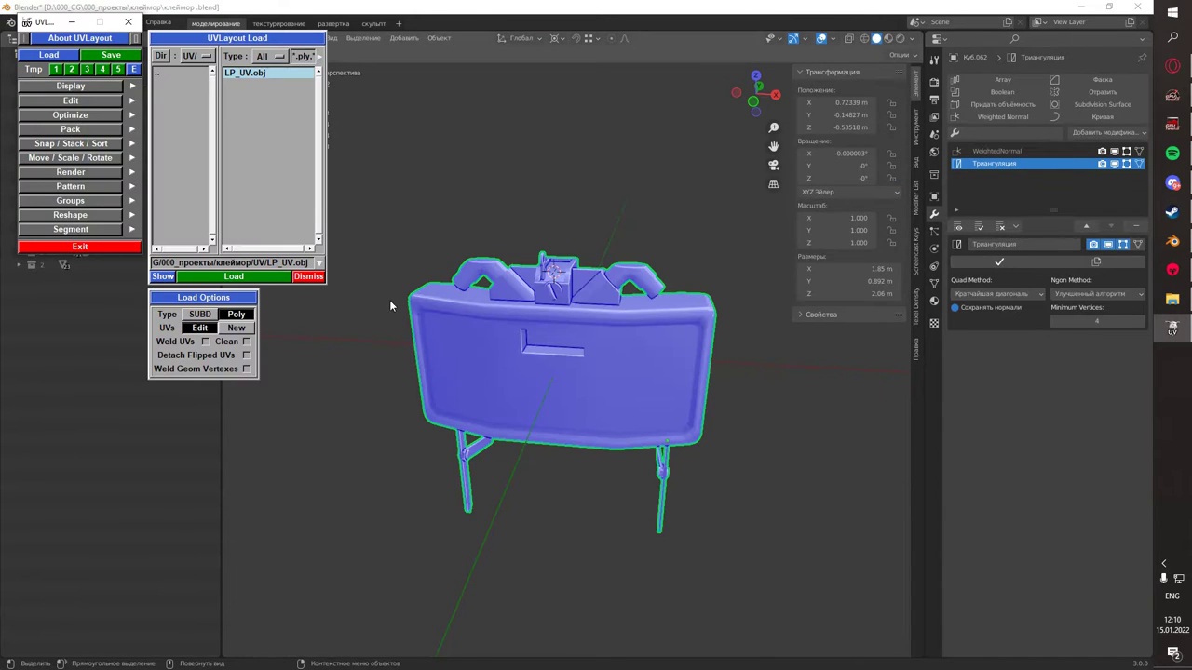
- Select all similar mesh elements with Shift+G and load LP_UV.obj for UV editing
key(shift+g)
click(577, 340)
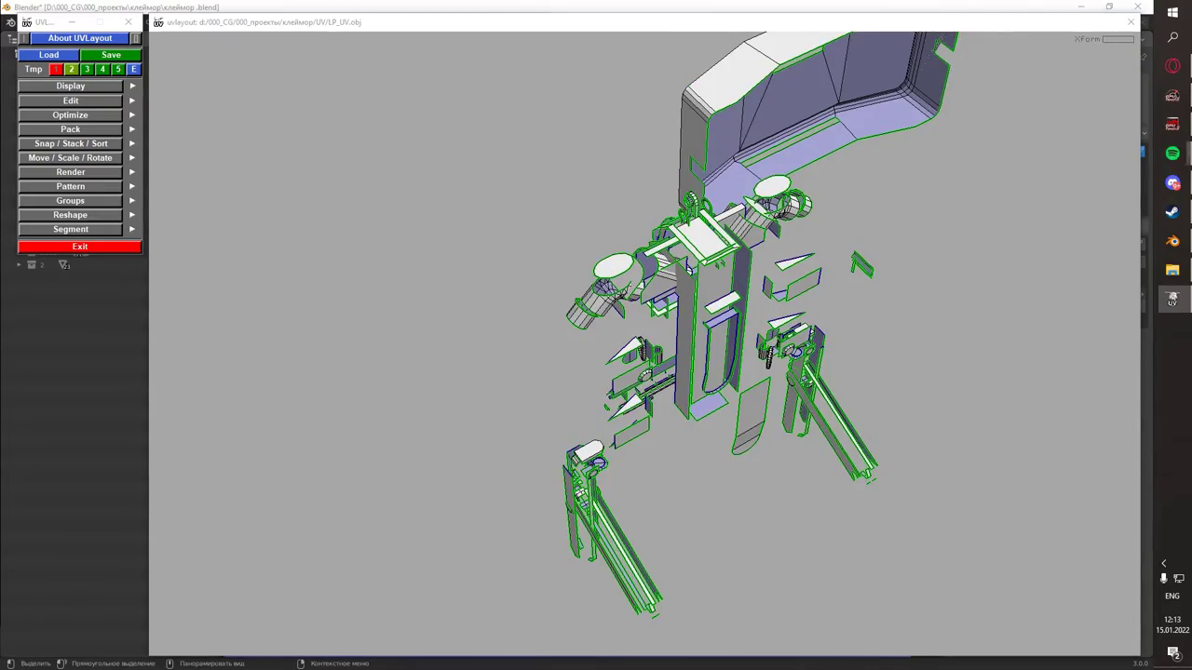
- Flatten the welded clamp pieces into a UV strip and move the round shell further right
scroll(456, 300, up, 3)
scroll(456, 300, up, 3)
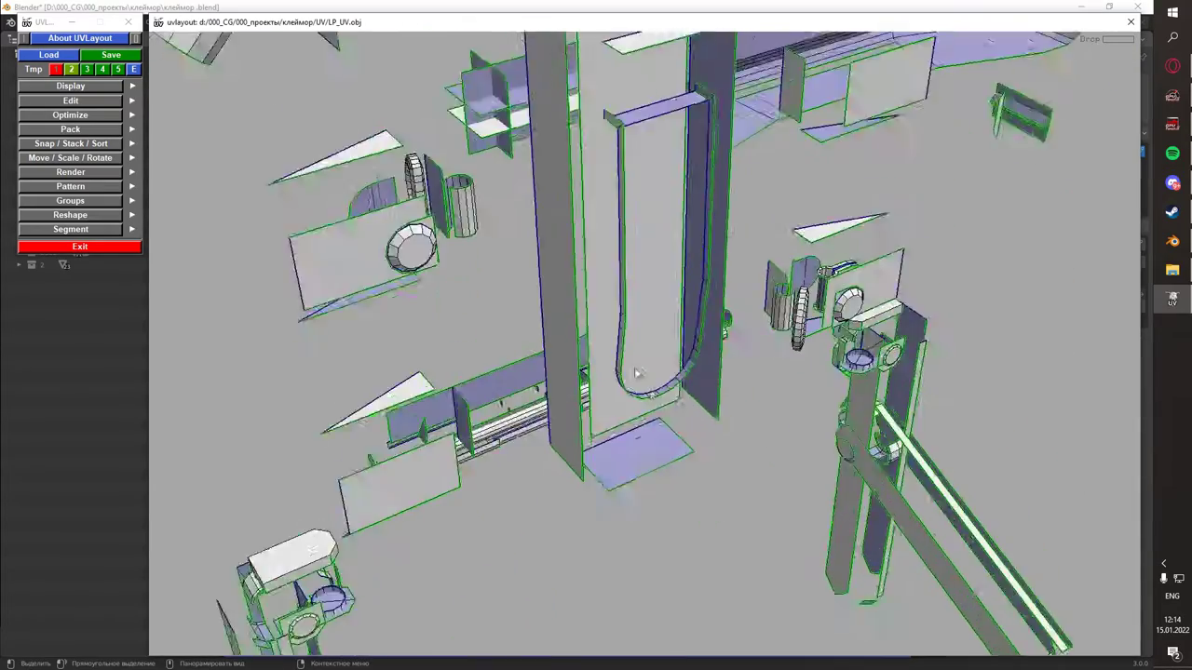
scroll(456, 299, up, 3)
scroll(456, 300, down, 2)
scroll(686, 491, up, 3)
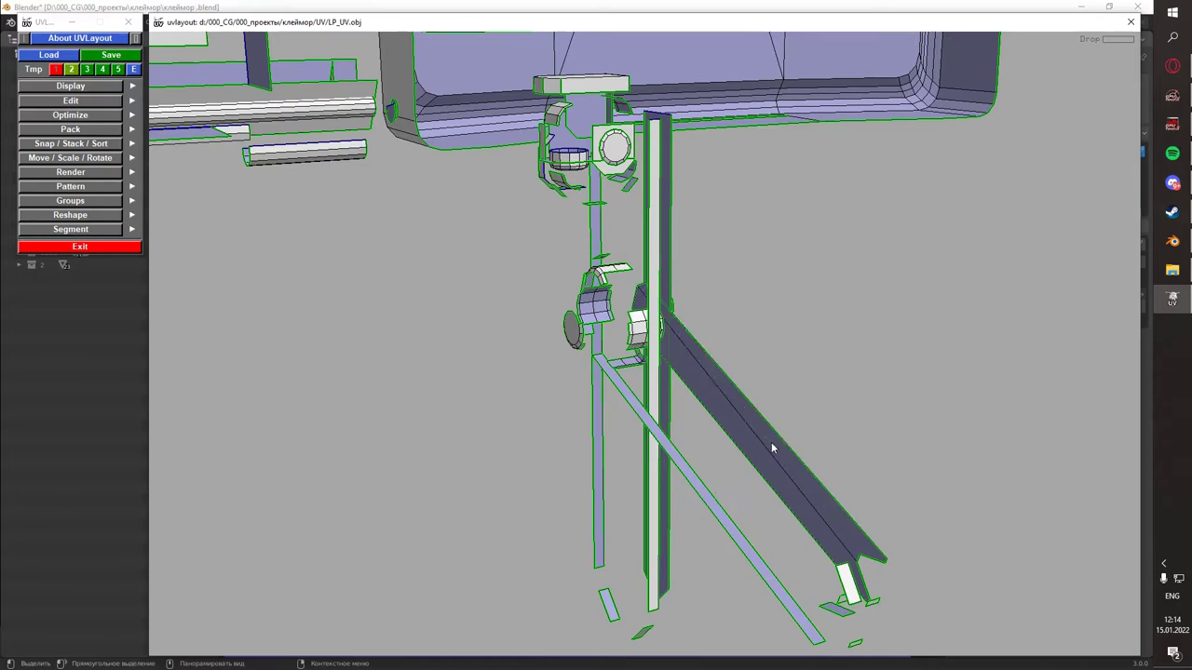
mouse_move(771, 448)
middle_down()
mouse_move(607, 558)
mouse_move(545, 385)
middle_up()
scroll(667, 352, up, 3)
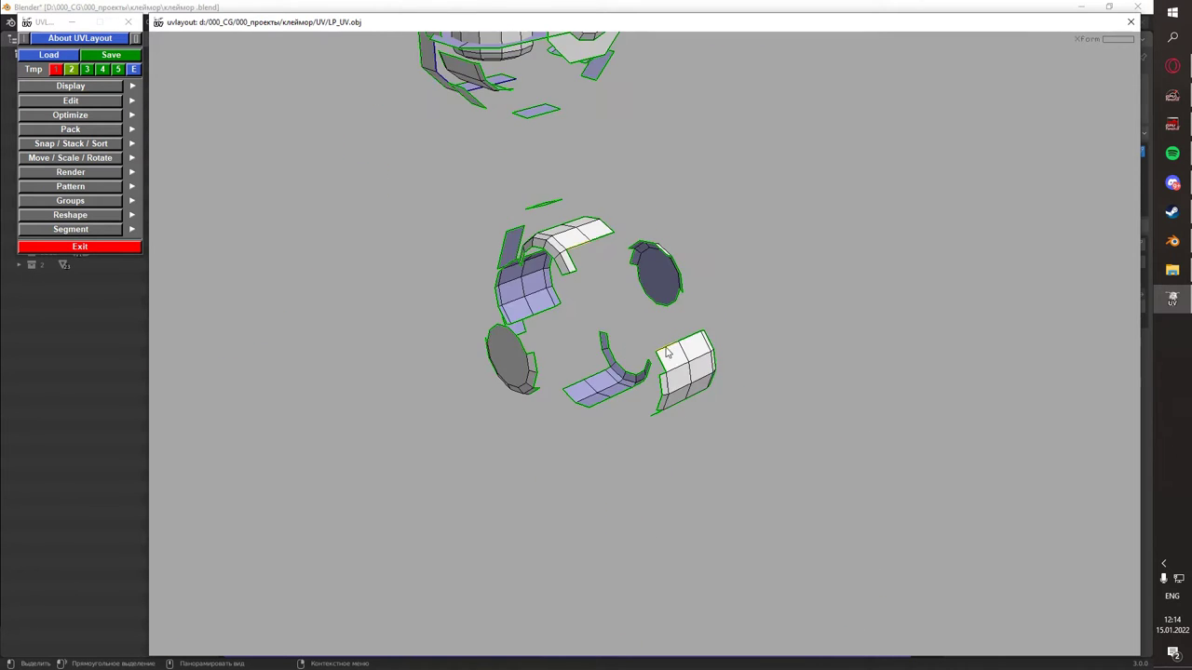
drag(667, 352, 511, 335)
key(u)
scroll(626, 373, up, 3)
scroll(626, 373, up, 3)
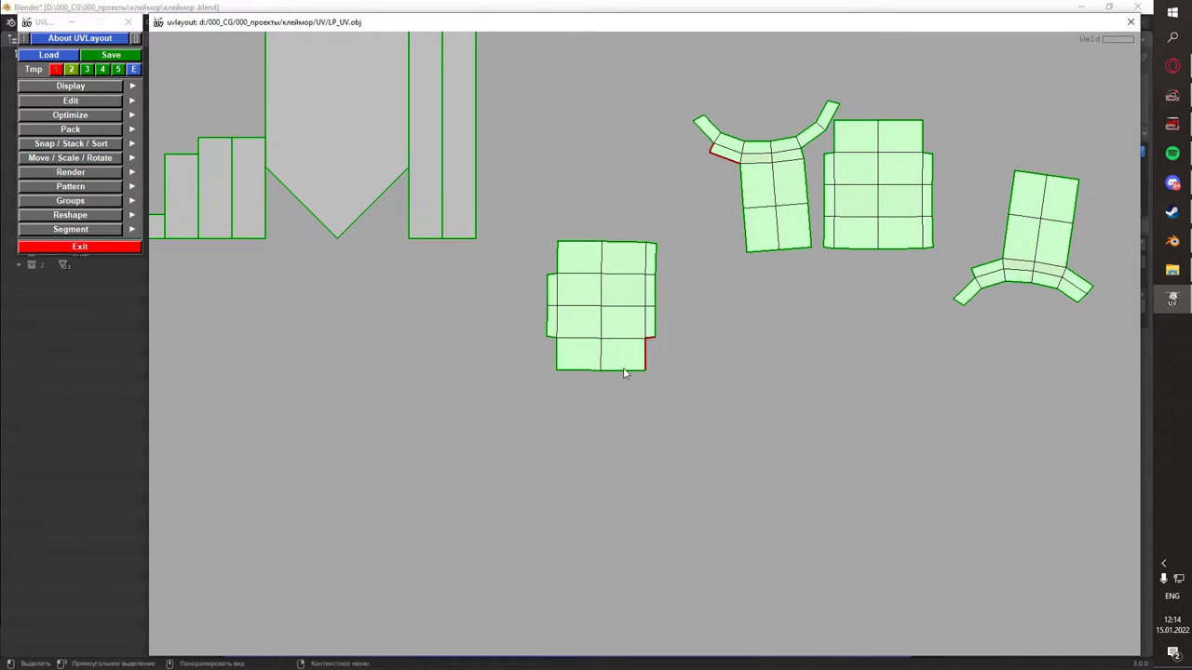
key(f)
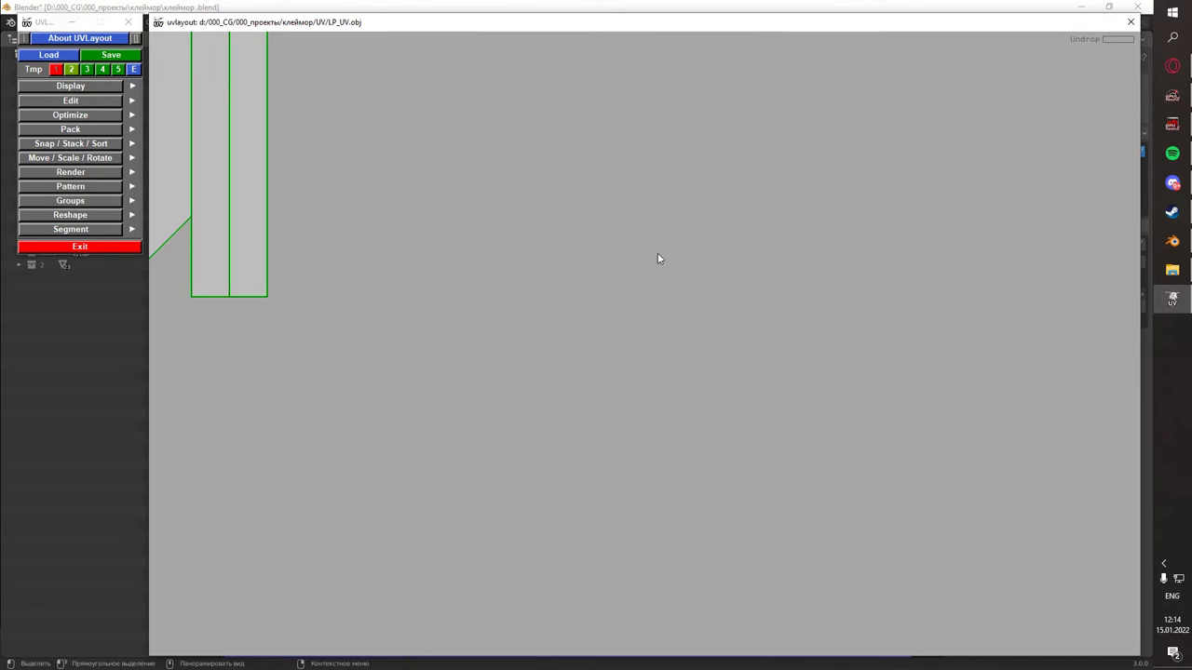
middle_drag(417, 218, 854, 290)
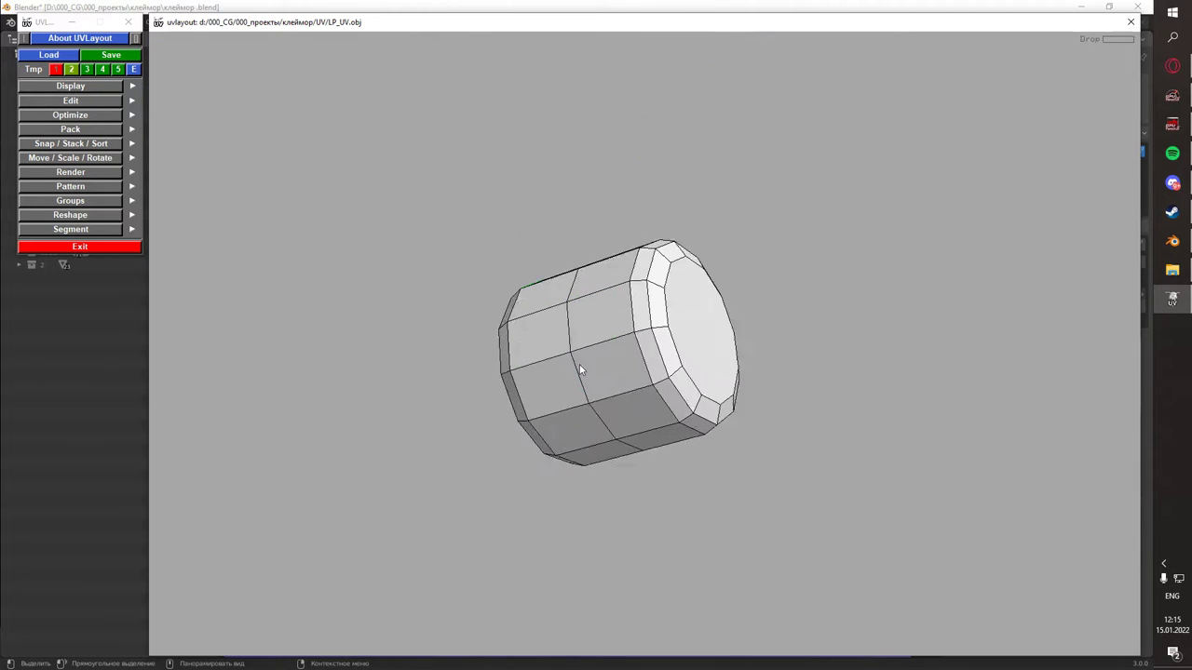
- Split the small cylinder along its marked seam and check it in UV and 3D views
click(1172, 299)
click(1172, 298)
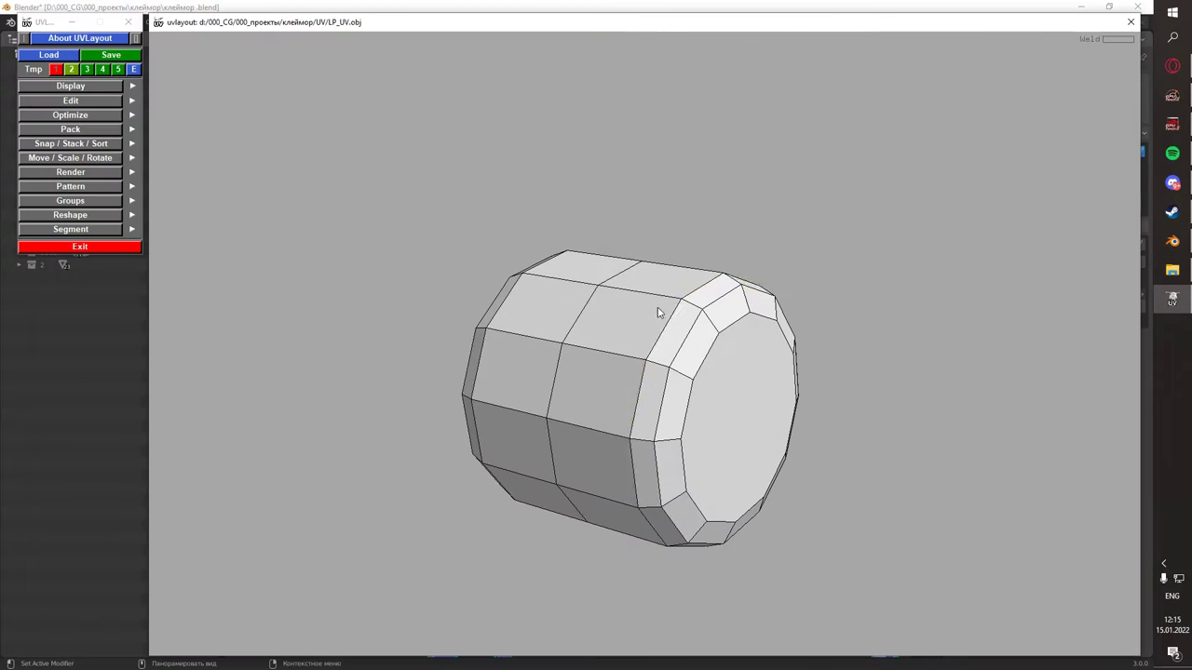
key(Return)
key(1)
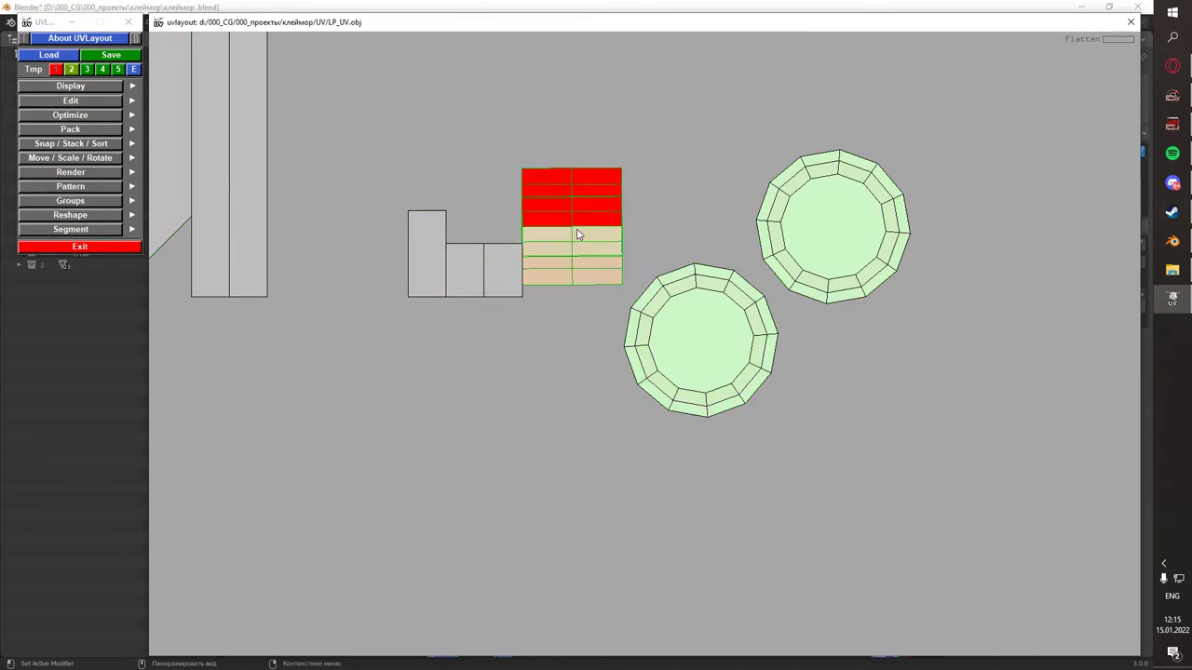
key(2)
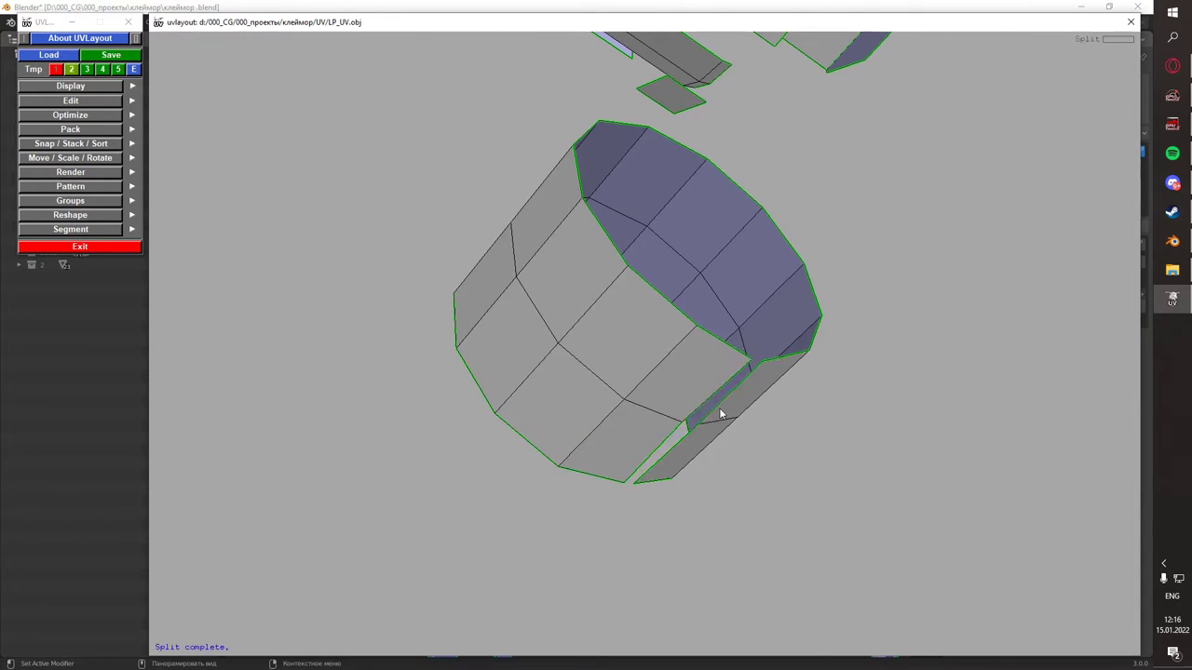
- Flatten the grey strip shell and rotate it upright
key(1)
scroll(418, 277, up, 5)
scroll(606, 474, down, 3)
scroll(543, 371, down, 2)
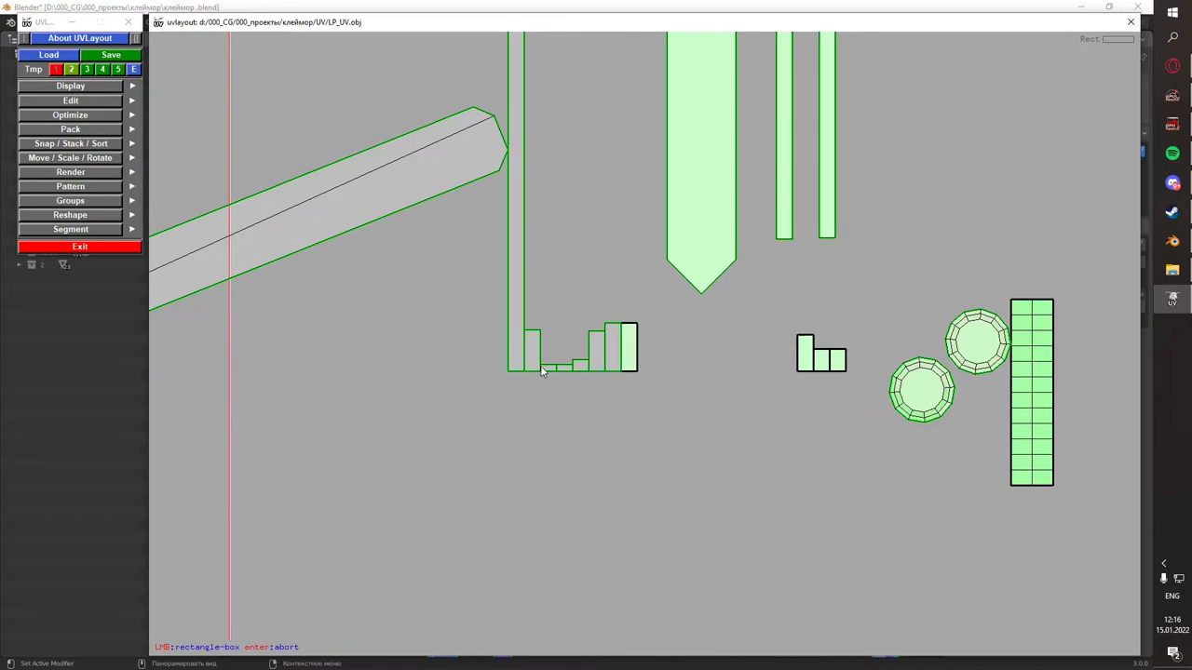
scroll(550, 368, down, 3)
key(f)
scroll(556, 323, up, 2)
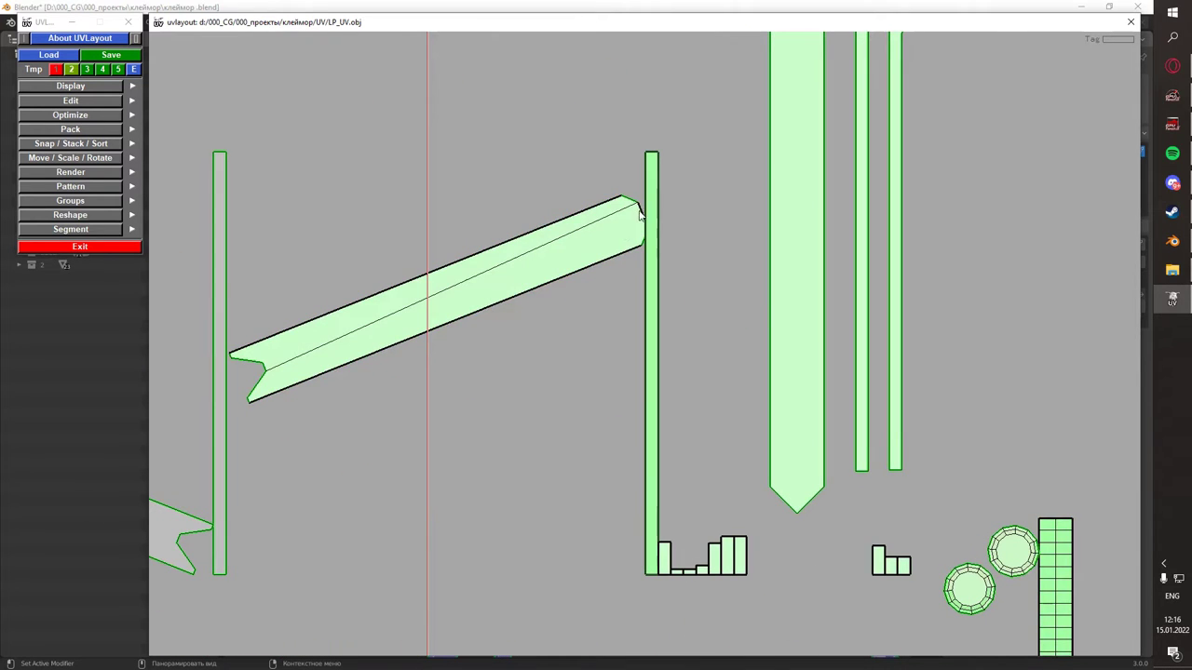
mouse_move(231, 361)
middle_down()
mouse_move(394, 364)
mouse_move(513, 417)
middle_up()
- Flatten the diagonal grey shell and turn it upright
key(f)
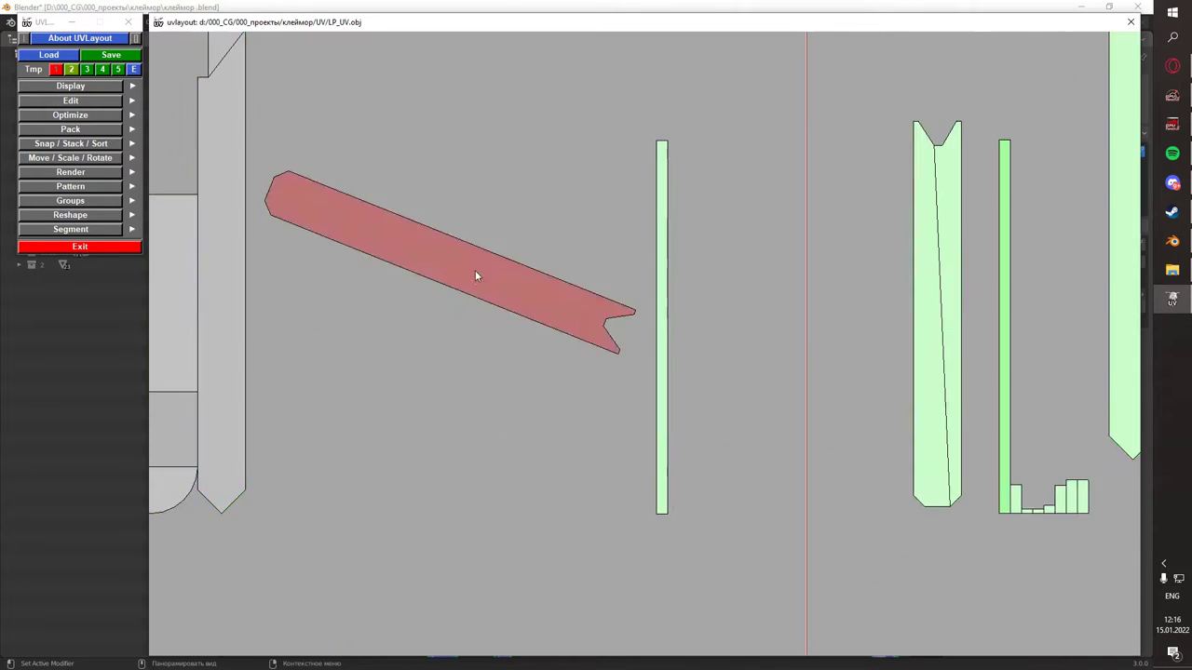
scroll(611, 340, up, 4)
scroll(611, 341, down, 3)
scroll(300, 232, down, 2)
middle_drag(705, 404, 723, 391)
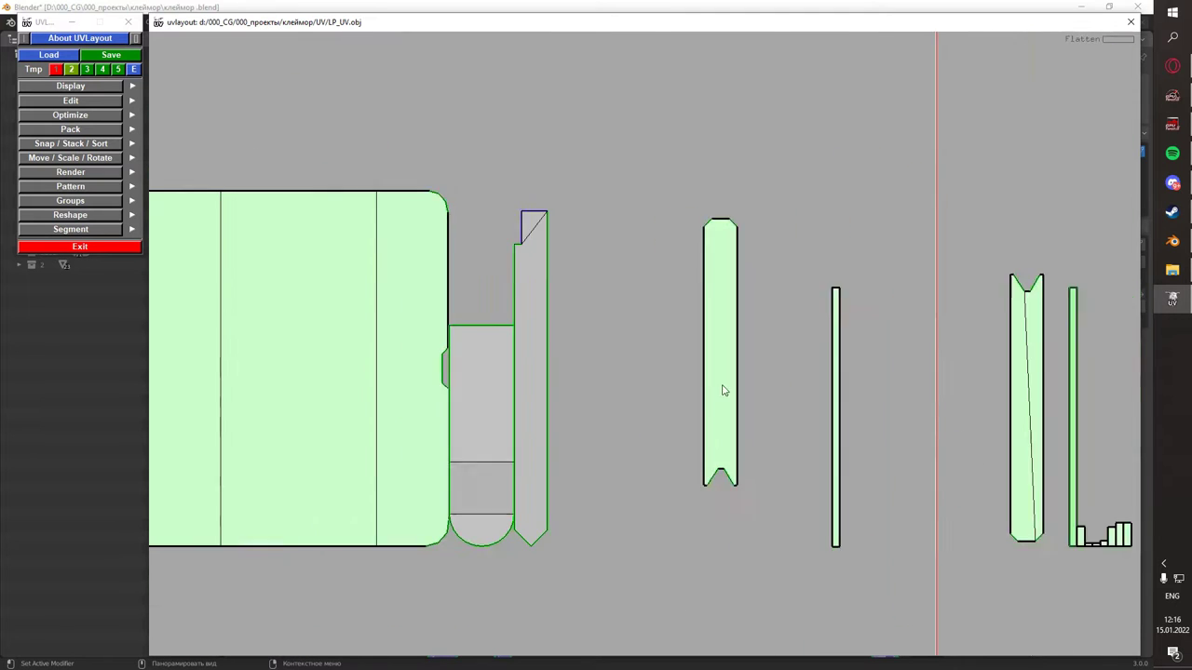
scroll(636, 397, up, 3)
- Flatten the remaining grey strip shell
key(f)
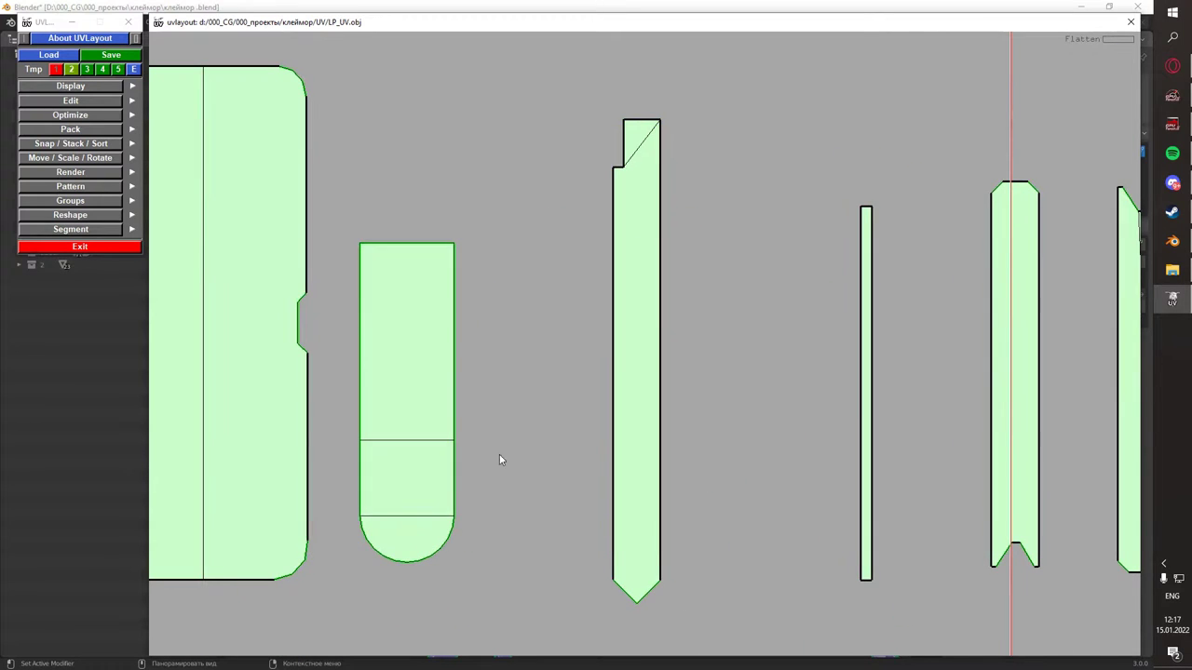
scroll(362, 412, down, 3)
scroll(629, 300, up, 3)
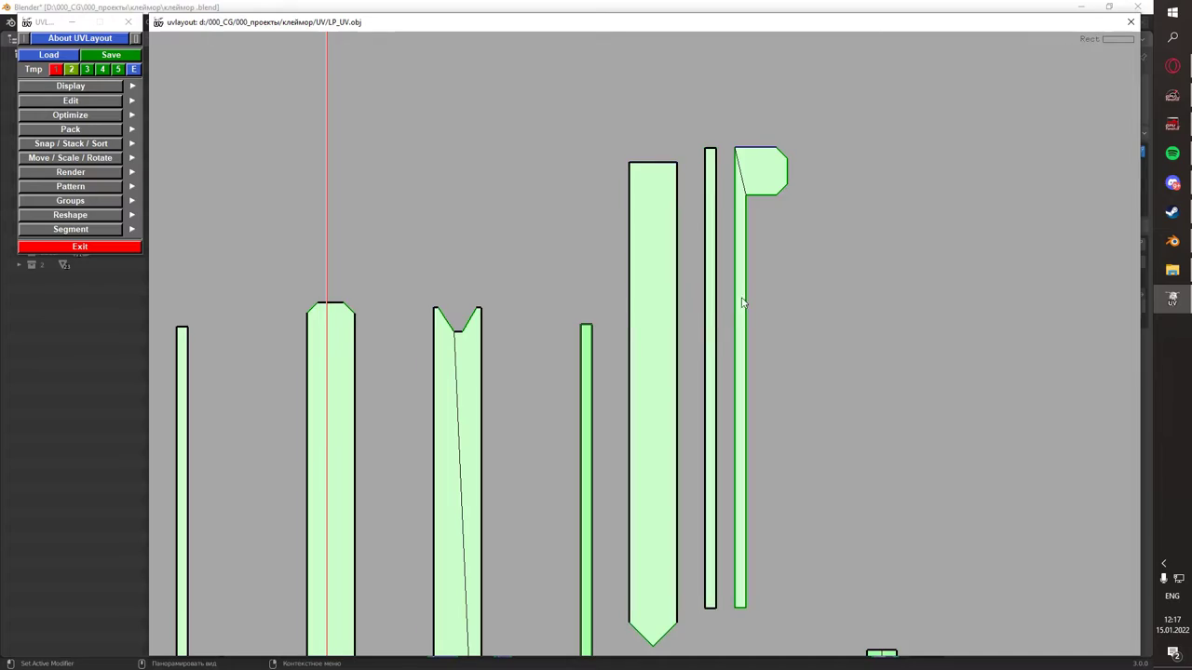
scroll(682, 611, up, 2)
scroll(669, 342, down, 4)
scroll(668, 342, up, 4)
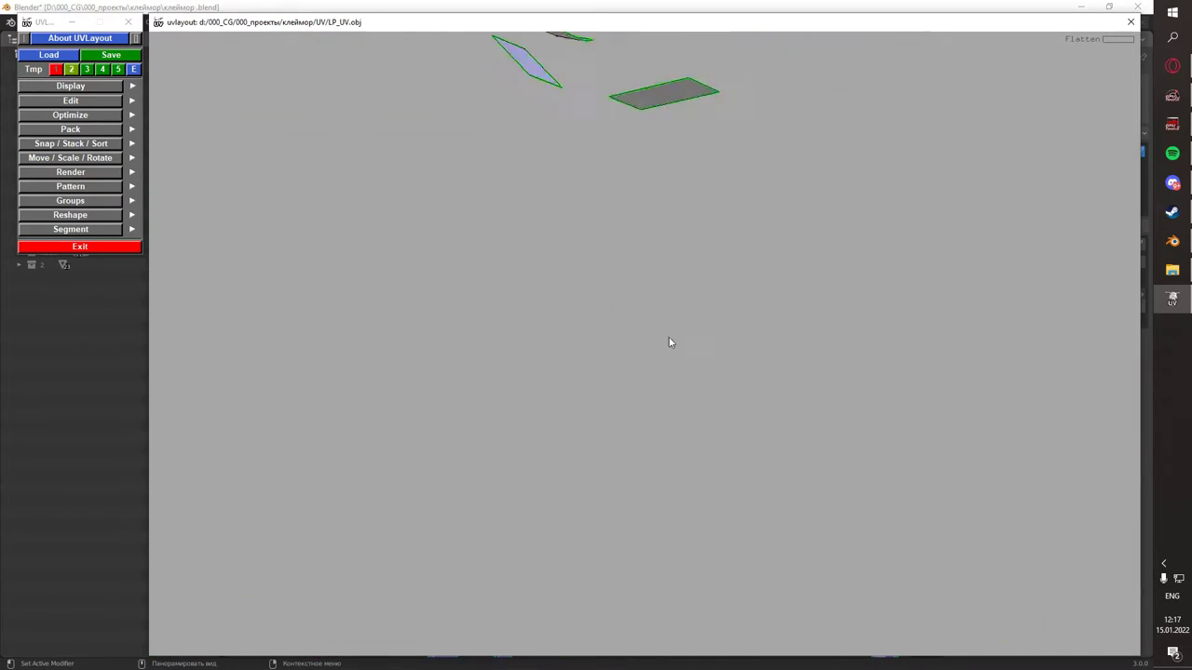
scroll(669, 341, up, 3)
middle_drag(668, 342, 546, 401)
scroll(603, 317, up, 2)
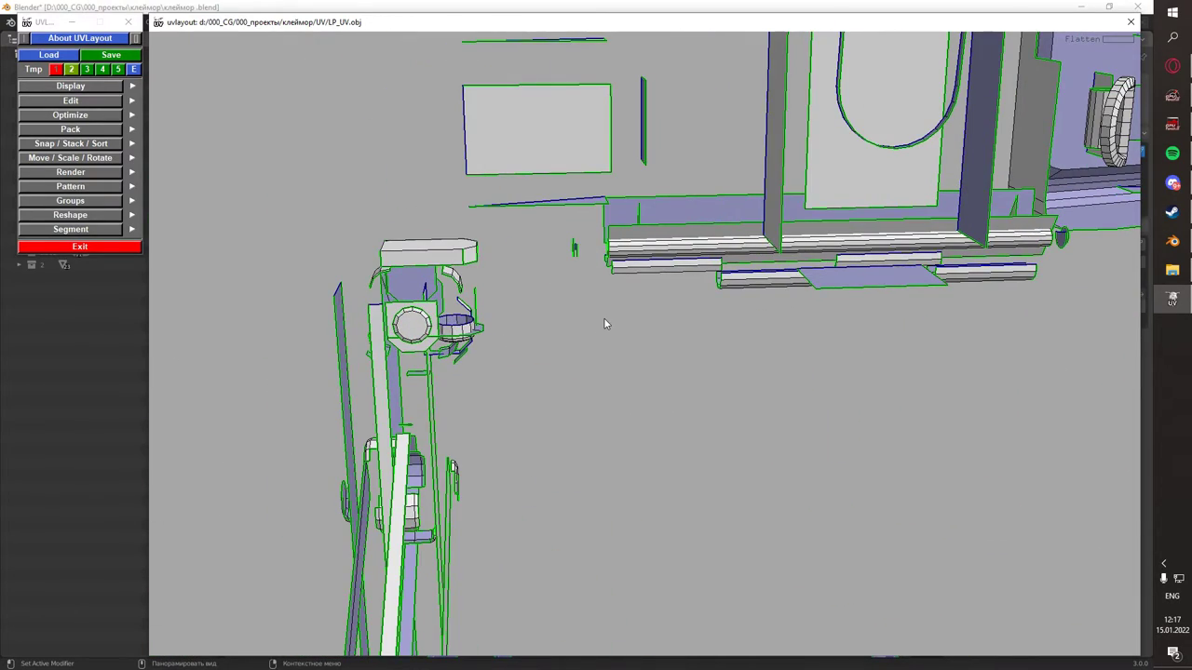
- Inspect the bent strip pieces and notched panels, toggling between 3D and UV views
mouse_move(603, 323)
middle_down()
mouse_move(511, 346)
mouse_move(505, 399)
mouse_move(569, 603)
middle_up()
scroll(511, 345, up, 4)
scroll(505, 399, up, 3)
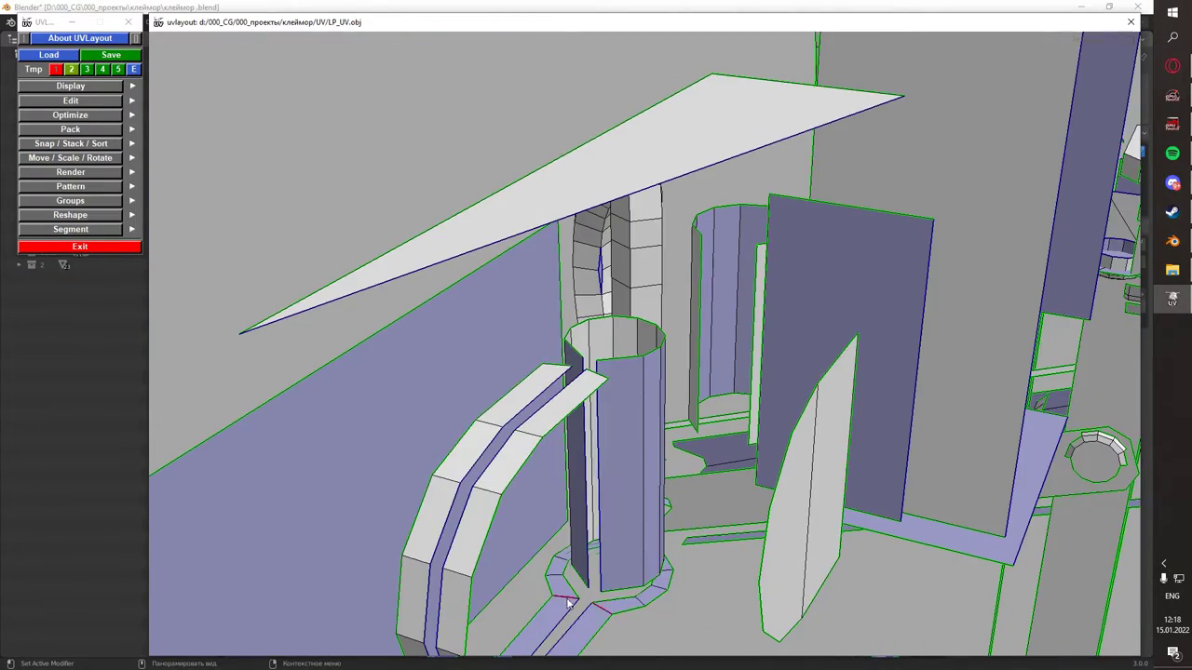
key(u)
scroll(769, 337, up, 3)
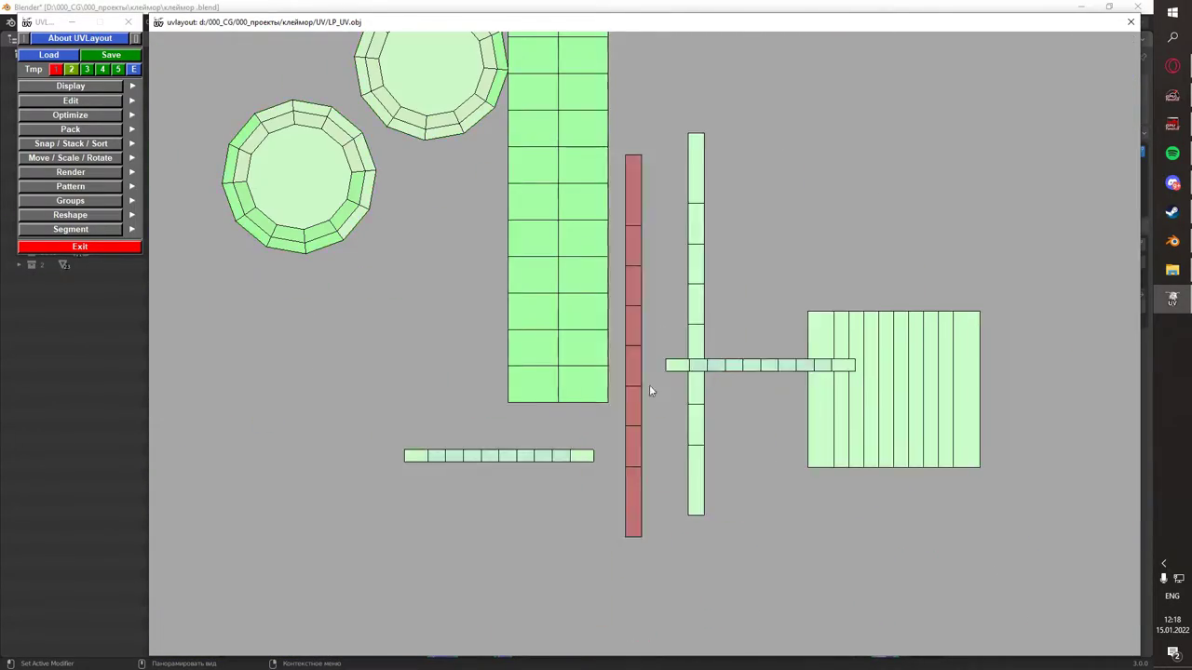
key(w)
middle_drag(695, 298, 794, 301)
scroll(595, 349, up, 5)
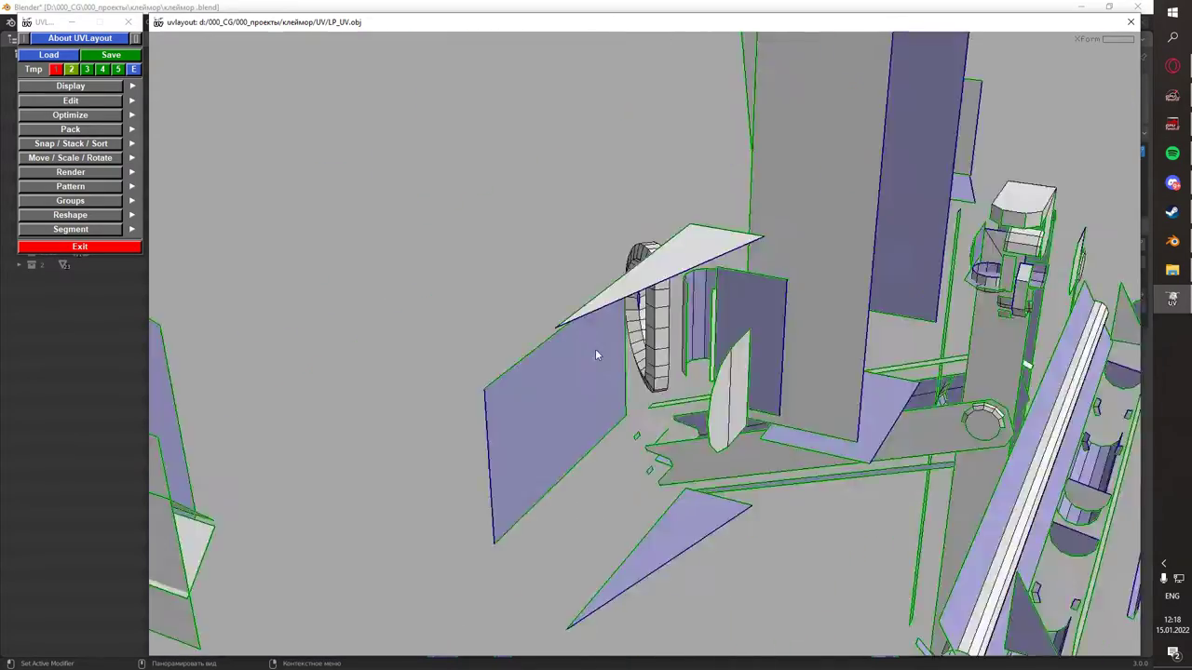
scroll(596, 354, down, 5)
key(u)
key(w)
scroll(737, 375, up, 3)
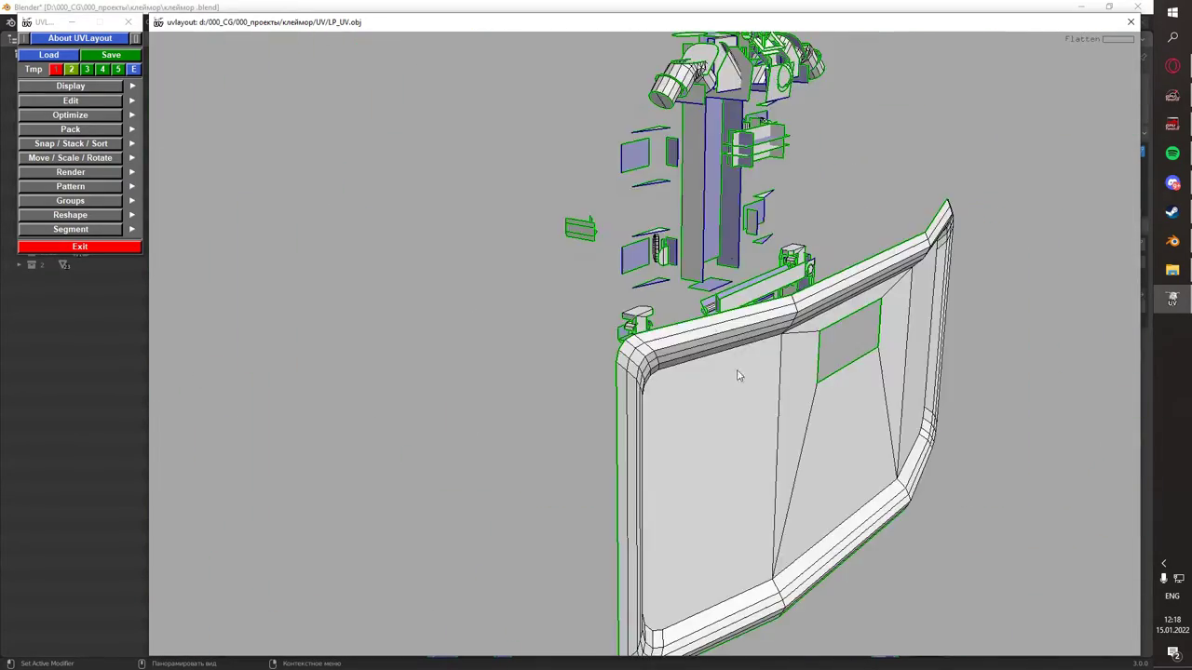
mouse_move(737, 375)
middle_down()
mouse_move(568, 219)
mouse_move(945, 345)
middle_up()
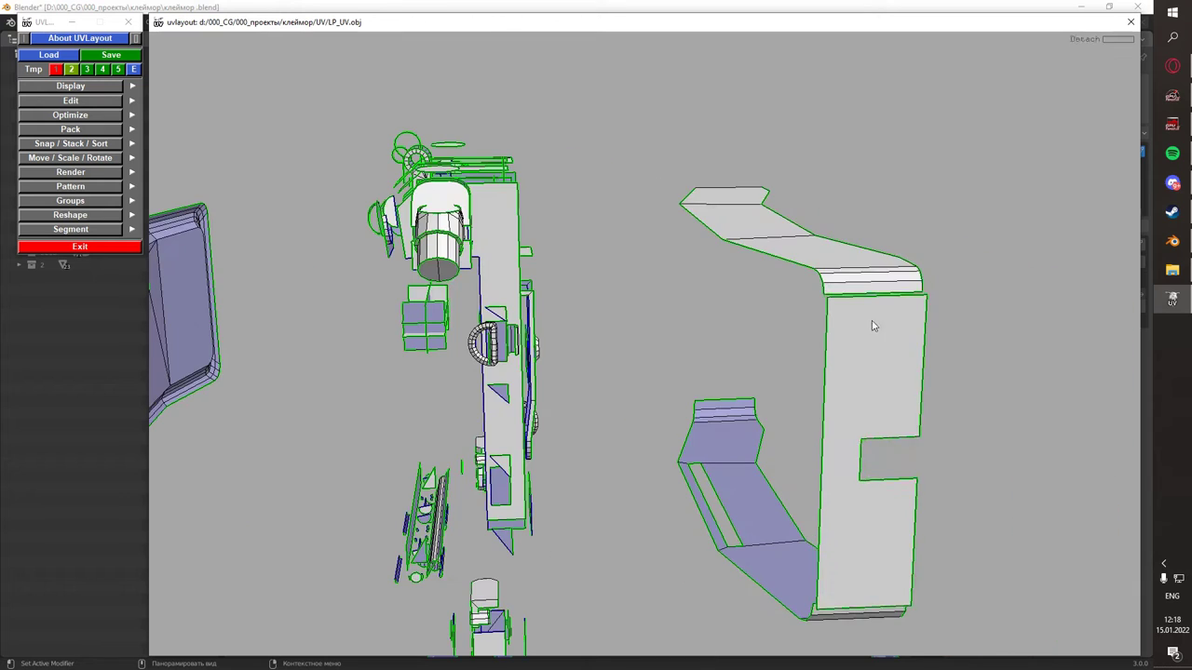
- Drop the cut panel shells into the UV layout and review the flattened notched shells
key(d)
key(u)
scroll(610, 362, up, 3)
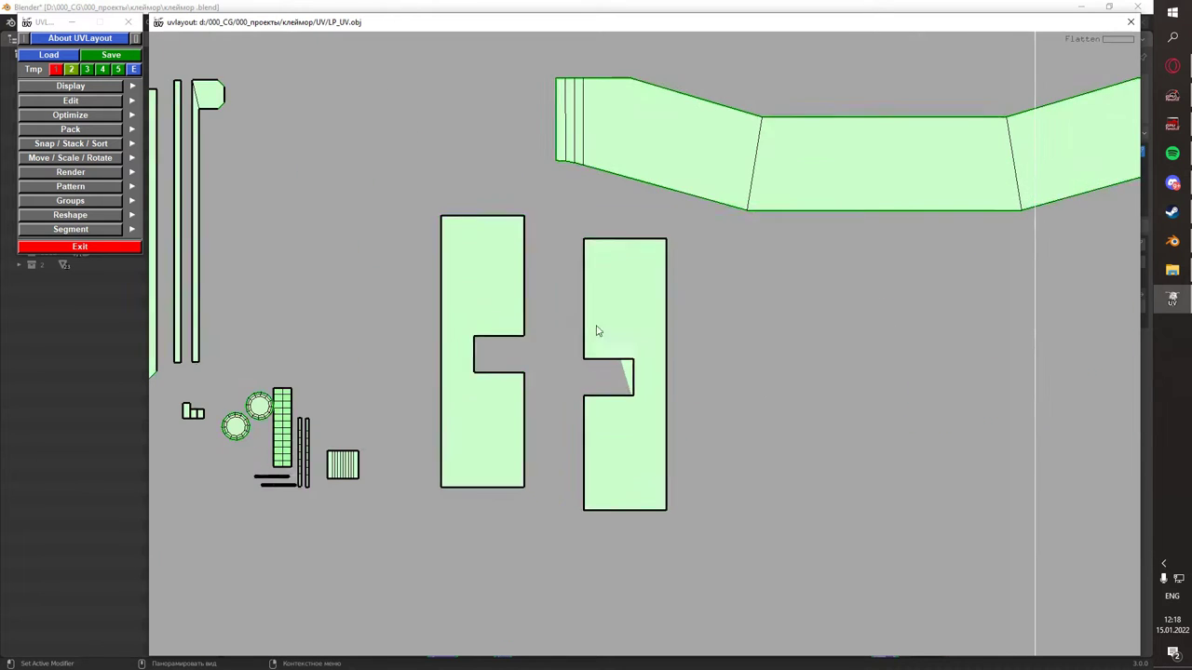
scroll(702, 365, down, 1)
scroll(824, 391, down, 1)
scroll(832, 308, up, 3)
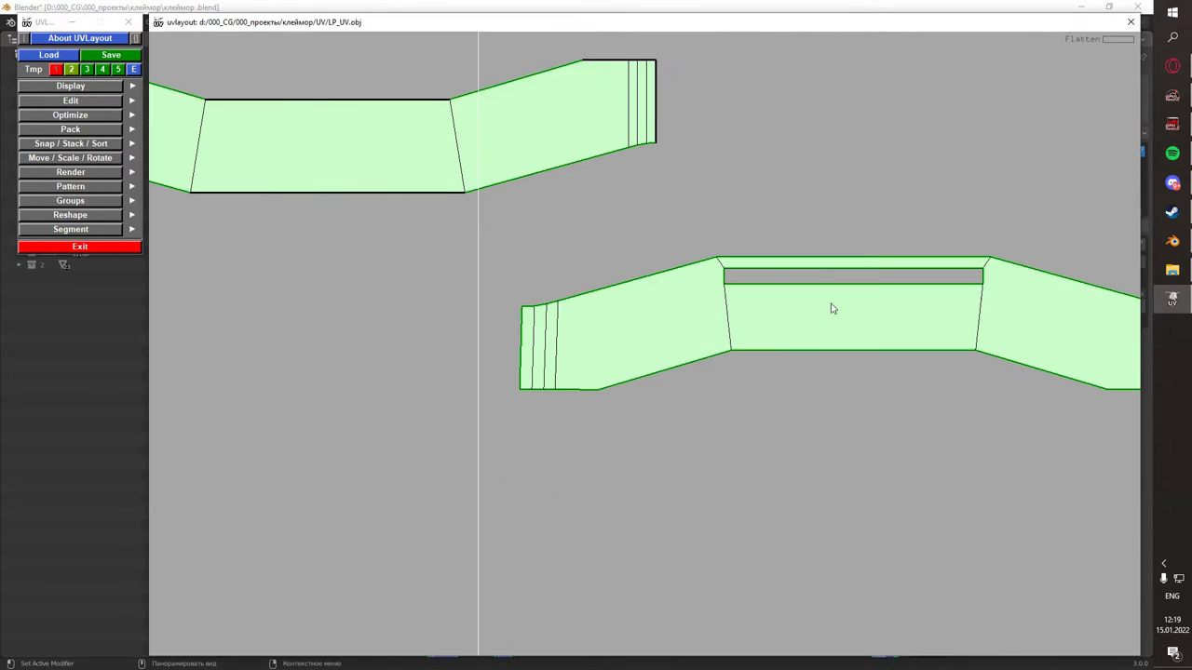
scroll(1040, 339, down, 1)
scroll(849, 351, up, 2)
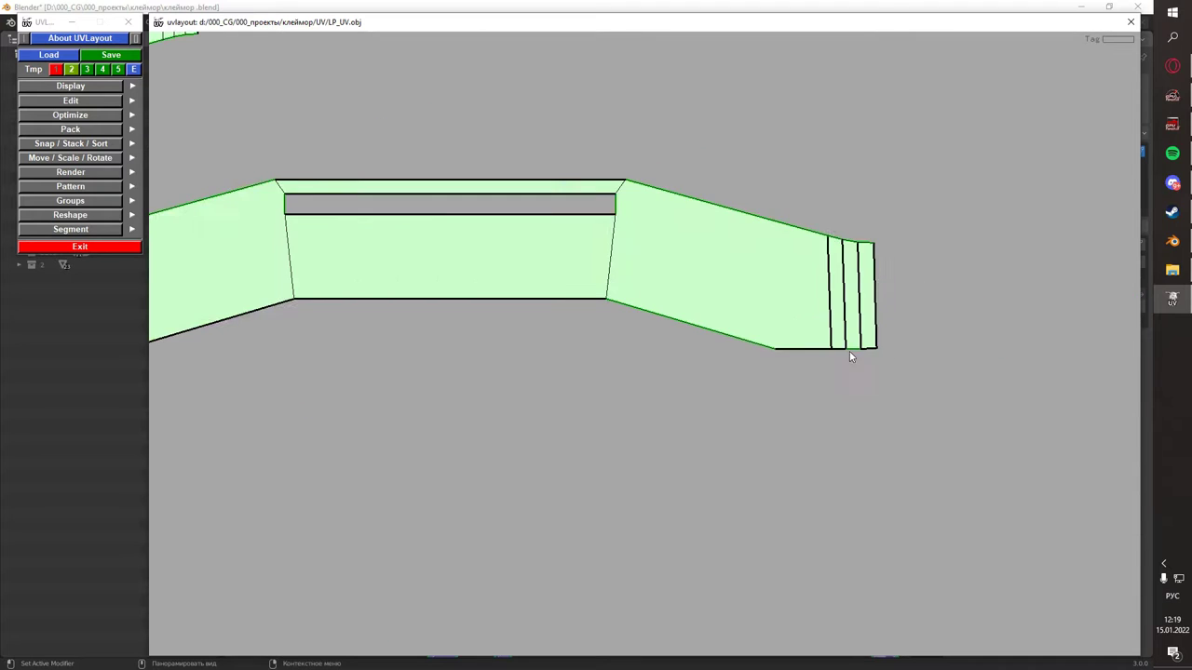
scroll(849, 351, down, 3)
scroll(570, 397, up, 2)
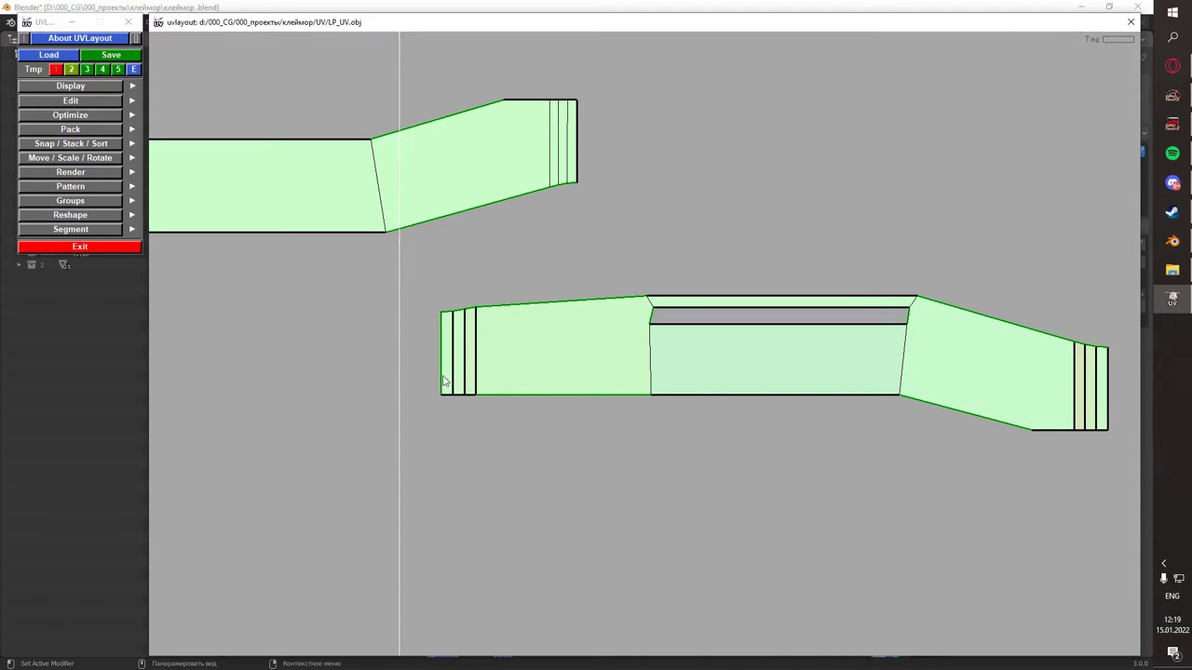
scroll(564, 316, down, 2)
key(w)
scroll(605, 358, up, 2)
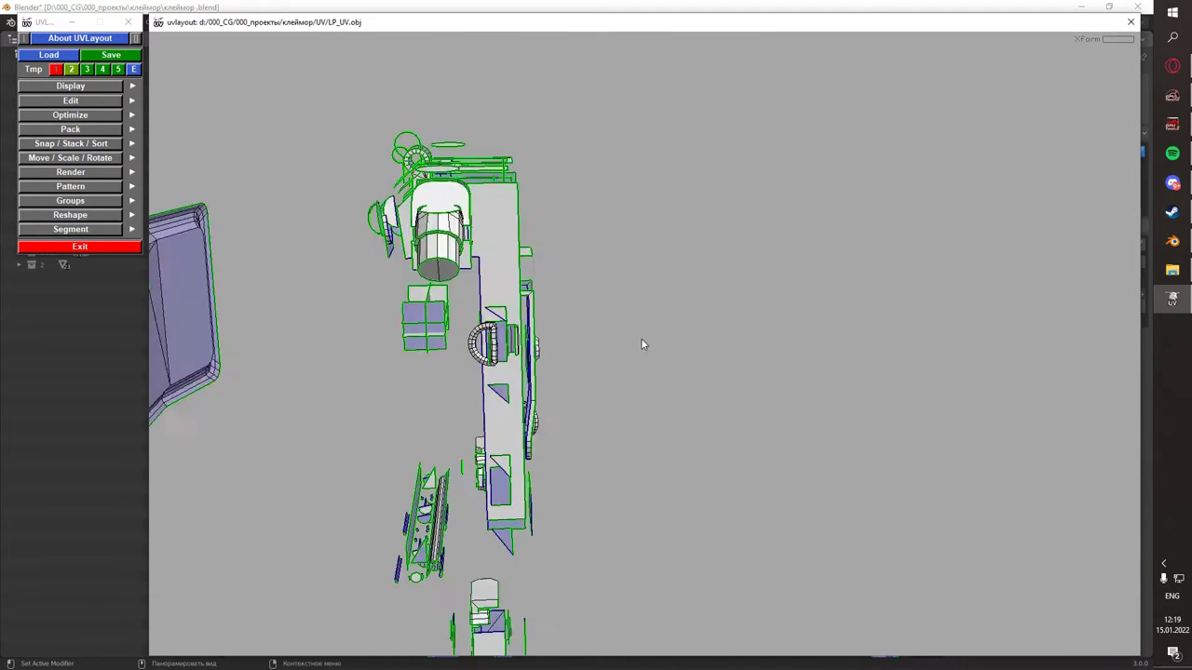
- Flatten the front panel shell in the UV view
key(d)
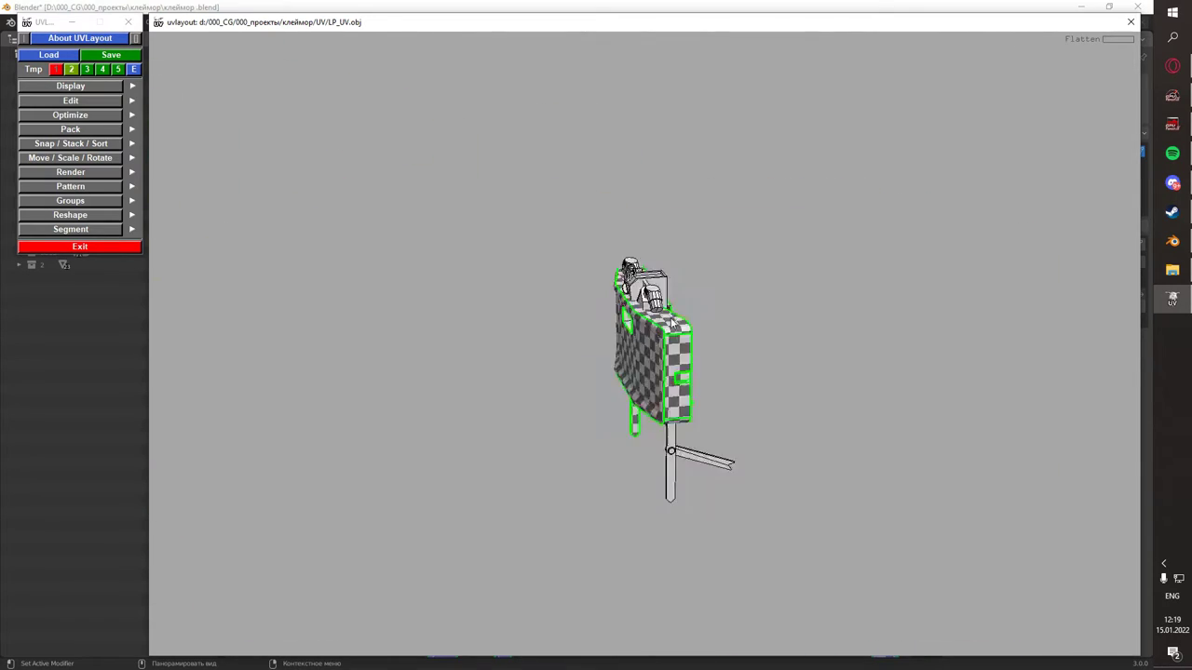
scroll(672, 321, up, 4)
key(1)
key(f)
scroll(937, 314, down, 3)
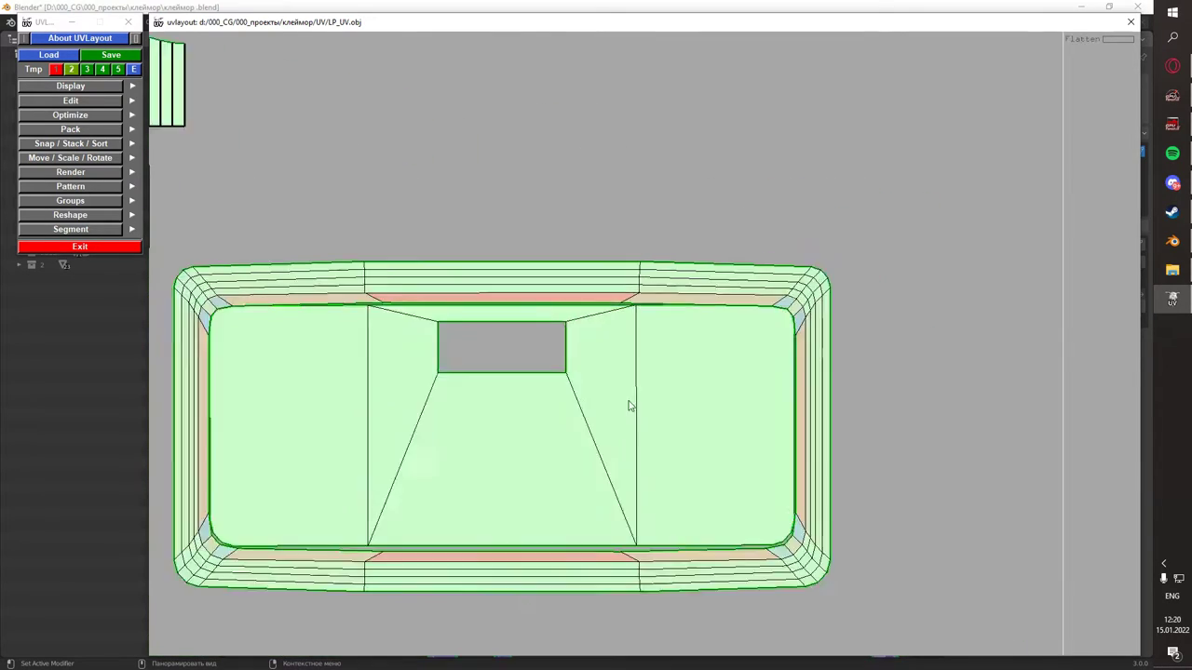
scroll(683, 266, up, 3)
scroll(773, 414, down, 2)
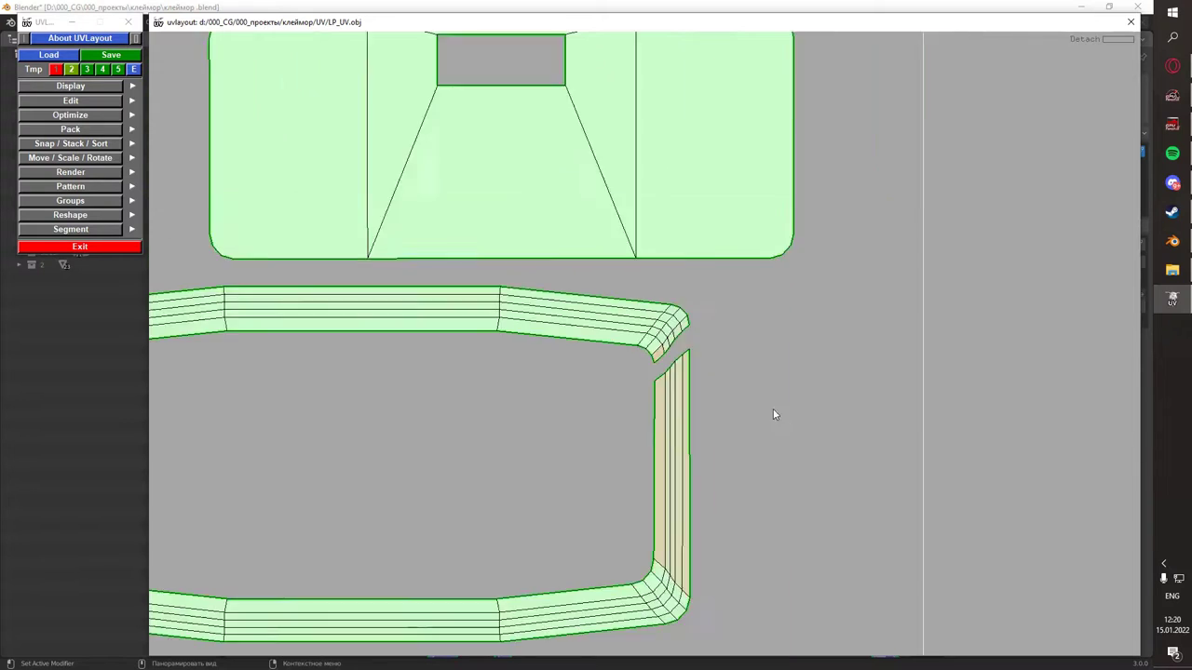
scroll(705, 432, up, 2)
- Cut the rounded border ring apart at its marked corner edges
key(Return)
scroll(713, 385, down, 2)
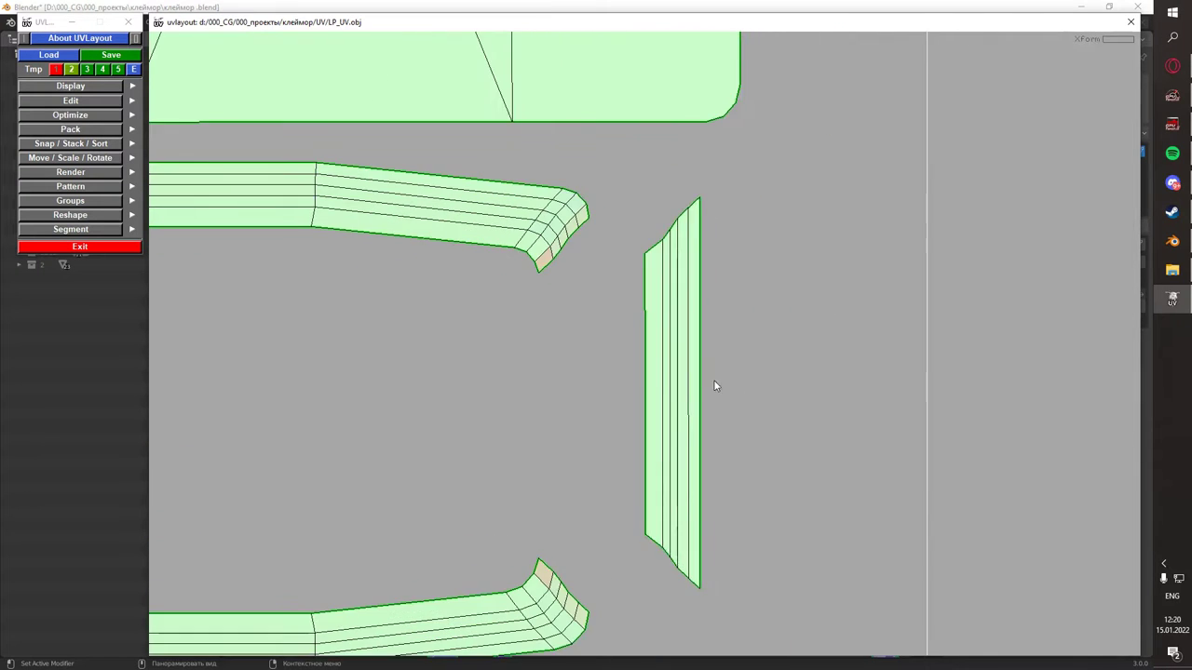
scroll(610, 340, up, 2)
scroll(679, 298, down, 2)
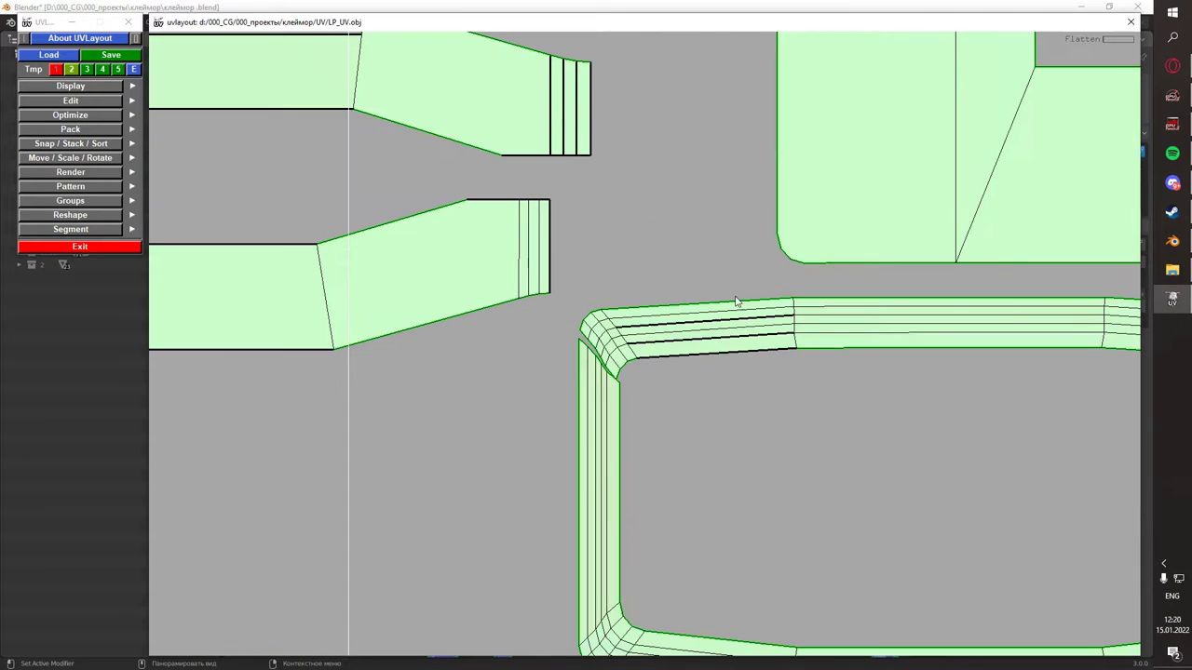
scroll(763, 345, down, 1)
scroll(660, 341, up, 2)
scroll(780, 331, up, 2)
scroll(735, 409, down, 2)
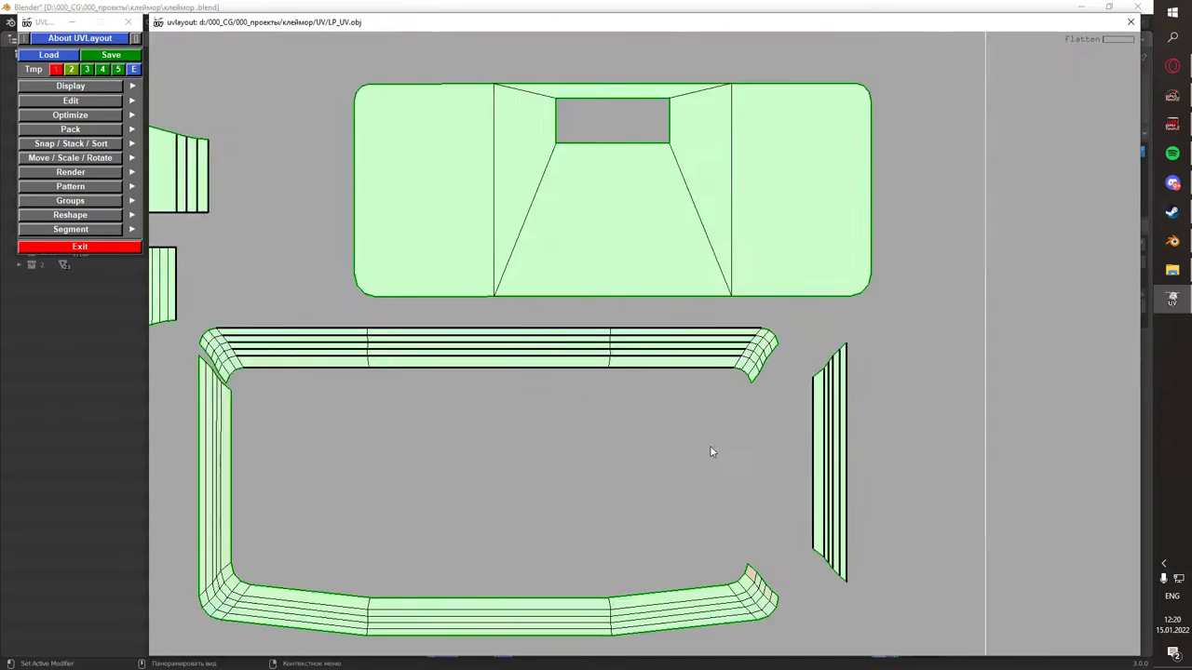
scroll(515, 296, up, 2)
scroll(520, 295, down, 2)
scroll(792, 364, up, 2)
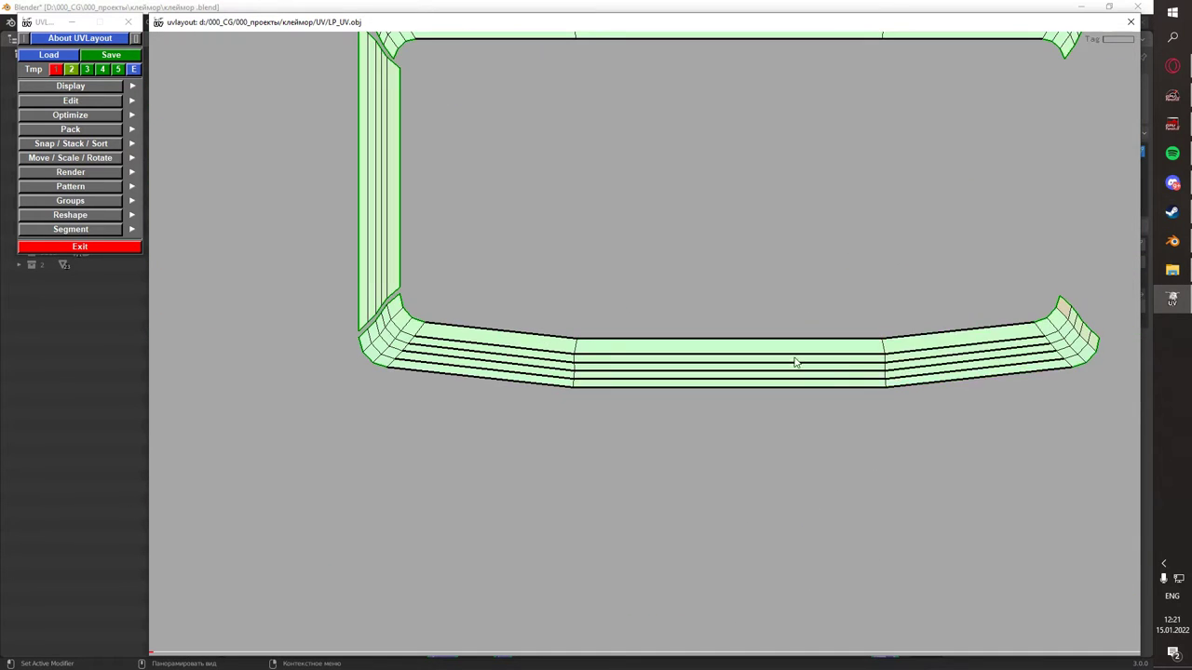
- Check the checker pattern on the 3D model against the flattened UV layout
key(3)
key(2)
scroll(552, 247, up, 1)
scroll(661, 358, up, 1)
scroll(659, 330, down, 2)
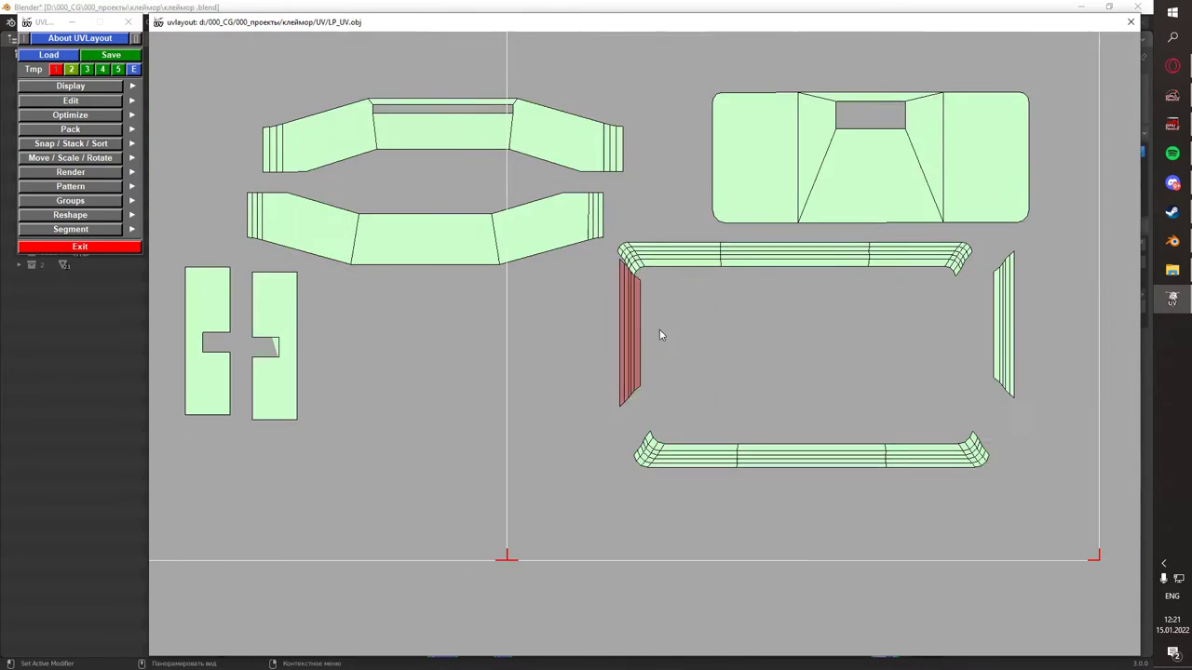
scroll(745, 428, up, 2)
scroll(502, 403, up, 1)
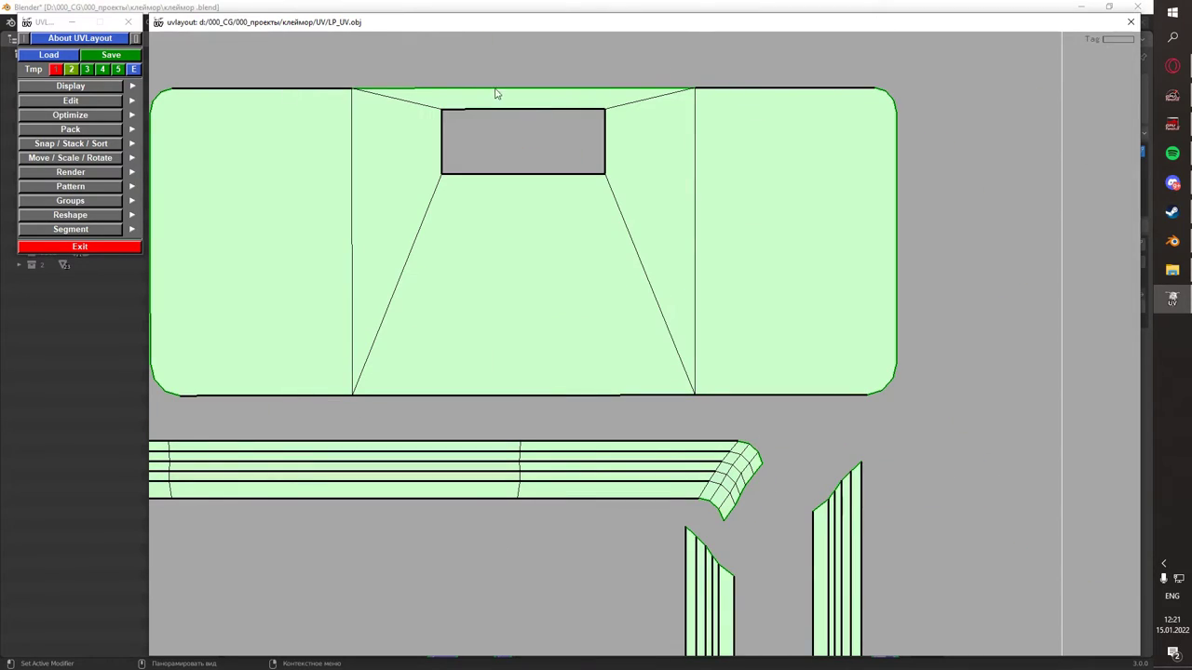
key(3)
key(1)
key(2)
key(3)
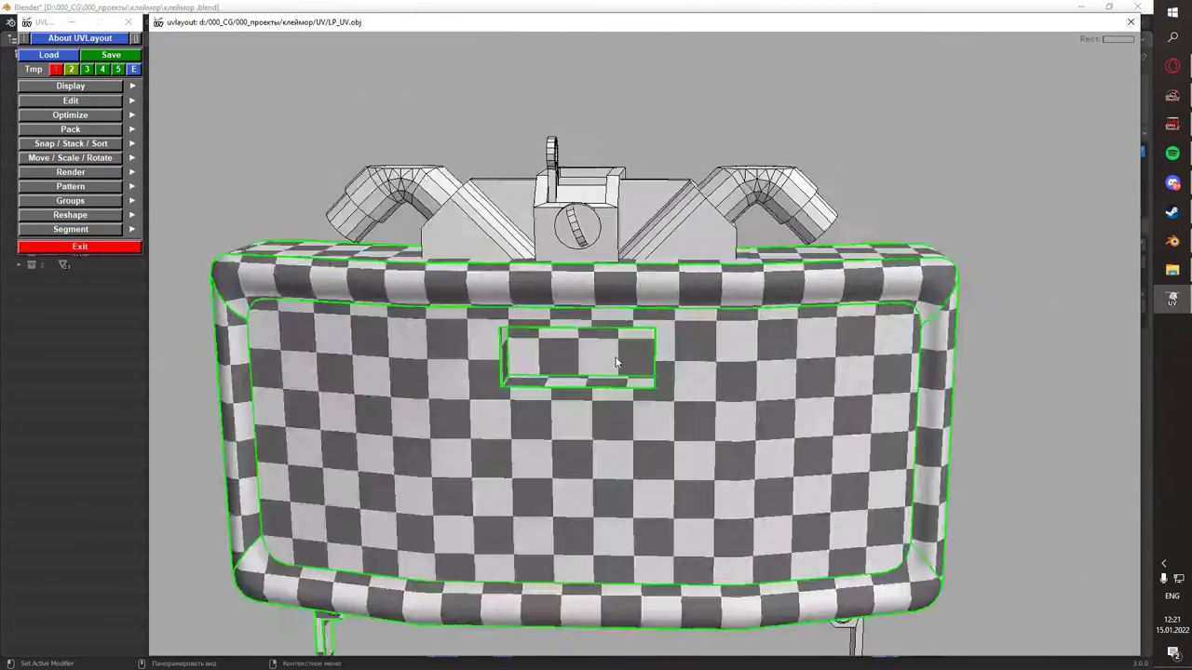
key(2)
key(1)
scroll(635, 242, up, 3)
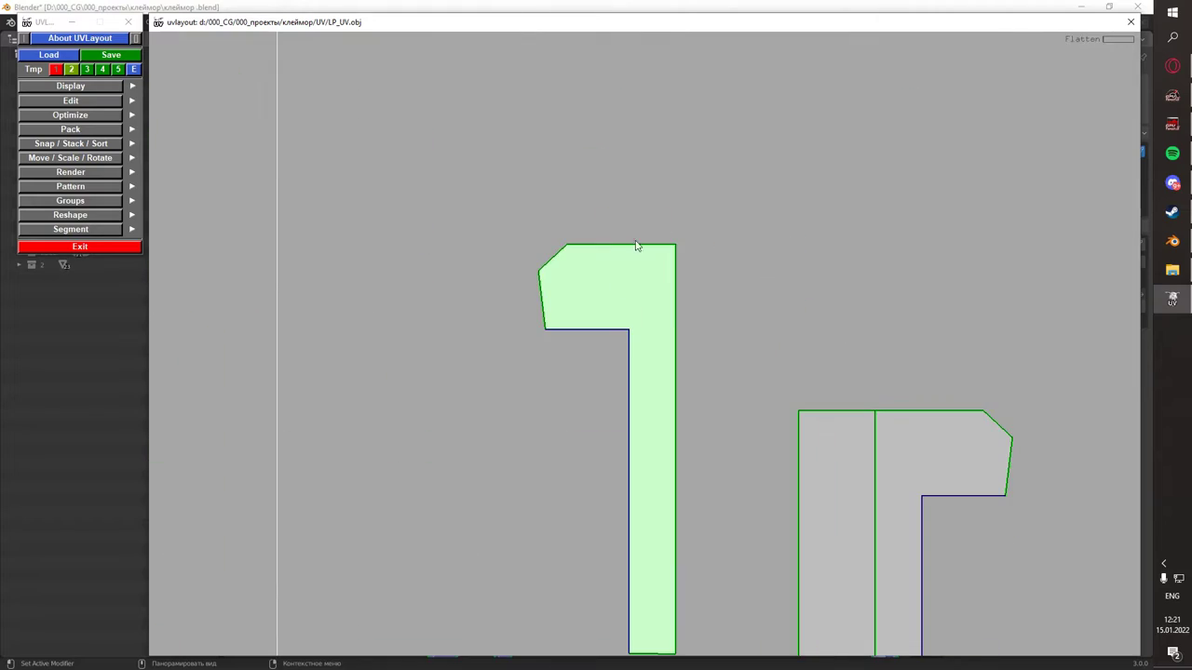
scroll(679, 348, down, 2)
scroll(750, 265, up, 1)
- Flatten the isolated two-triangle shell after checking the layout on the checkered model
scroll(711, 251, down, 2)
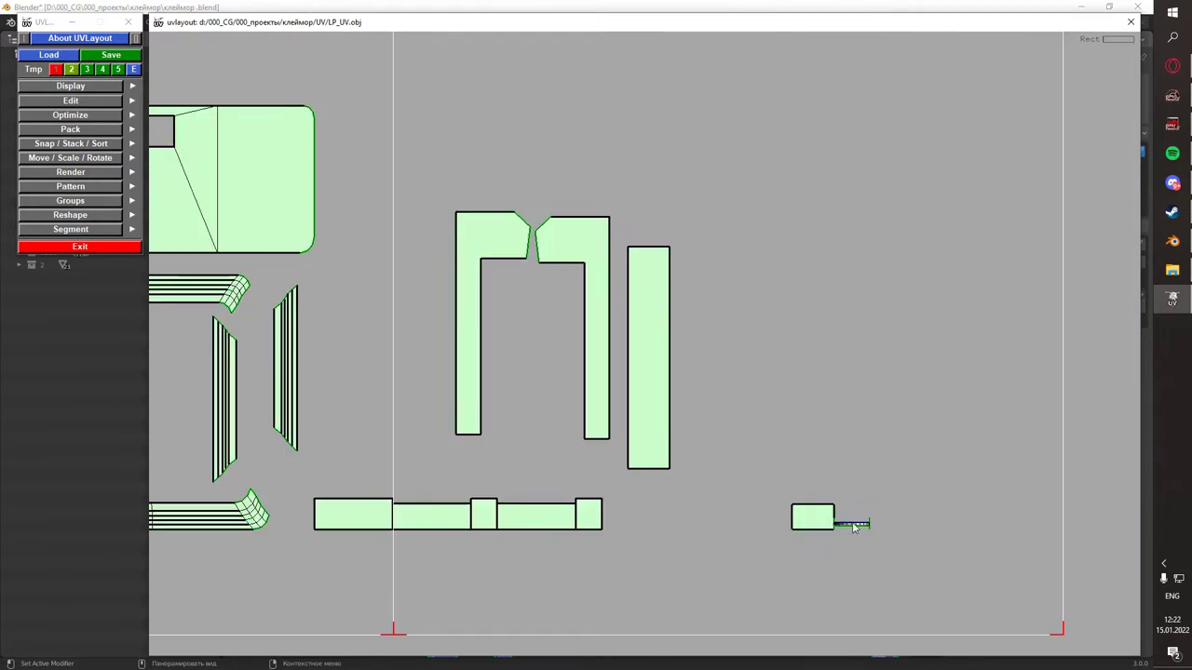
key(3)
key(2)
key(1)
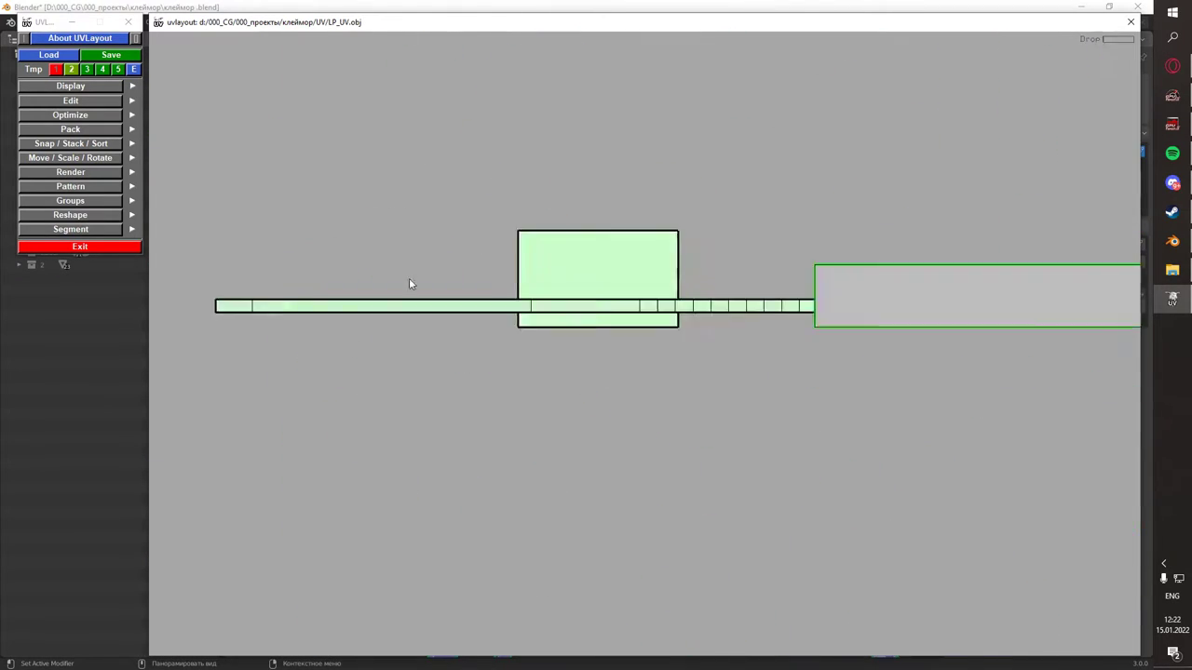
scroll(408, 277, down, 2)
key(Return)
middle_drag(693, 374, 801, 427)
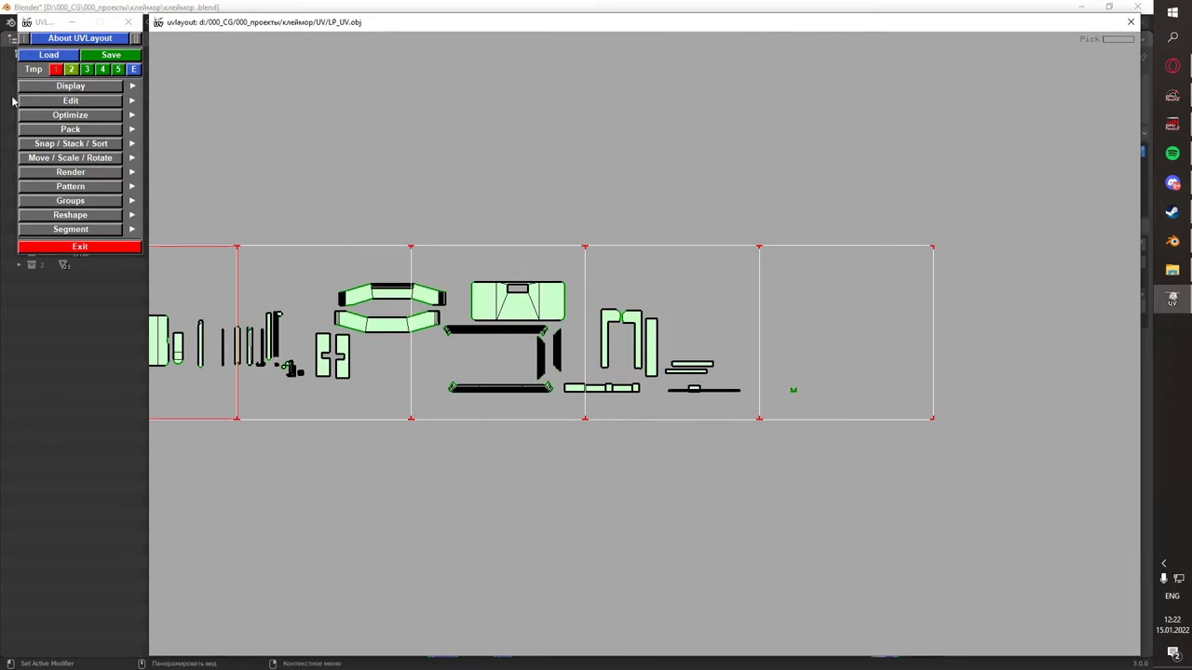
scroll(692, 221, up, 3)
- Inspect the exploded shells from another side and bring the right-hand shells into view
key(2)
mouse_move(692, 221)
mouse_down()
mouse_move(700, 210)
mouse_move(710, 309)
mouse_move(652, 374)
mouse_up()
key(1)
scroll(646, 192, up, 2)
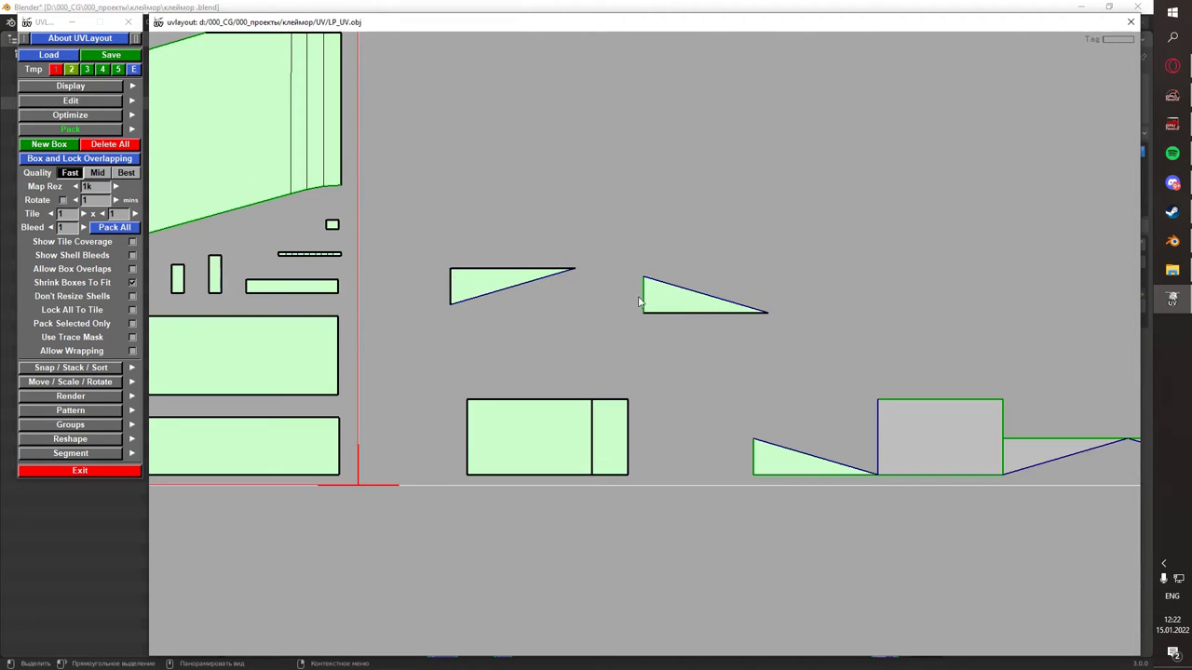
scroll(630, 416, down, 3)
scroll(832, 407, down, 3)
scroll(617, 418, up, 2)
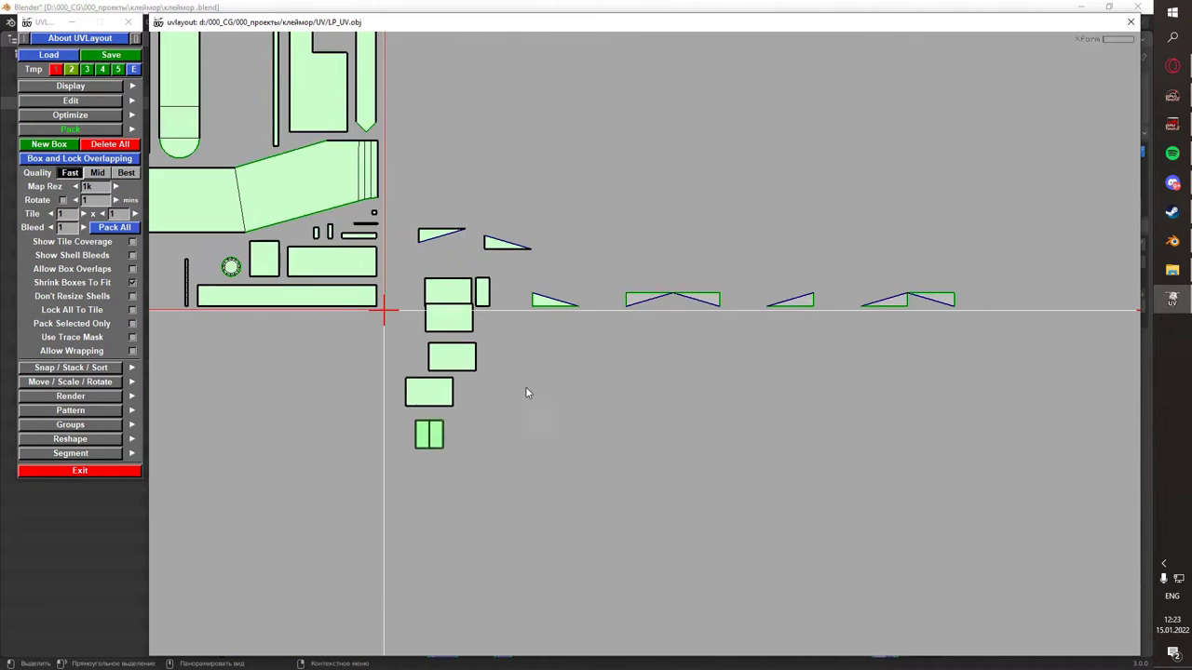
scroll(527, 393, up, 1)
scroll(554, 368, up, 2)
middle_drag(716, 330, 691, 327)
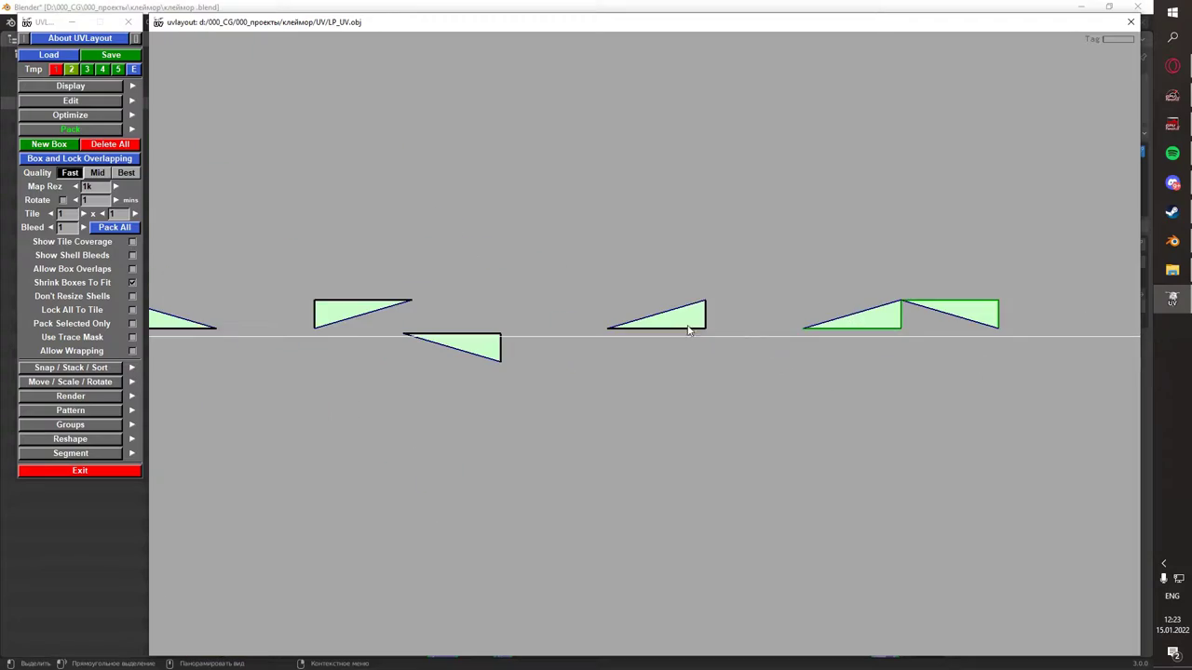
- Inspect the remaining unflattened shells in the 3D shell view
key(2)
key(1)
scroll(657, 330, down, 3)
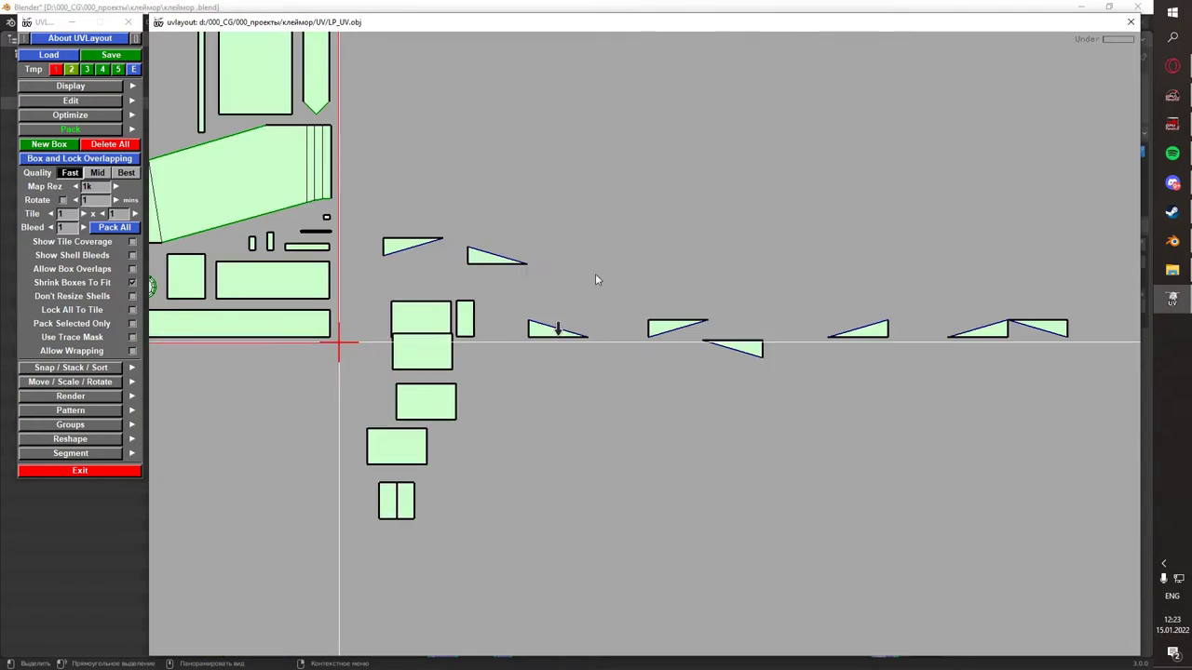
key(2)
scroll(623, 343, up, 3)
scroll(650, 262, up, 2)
mouse_move(650, 261)
mouse_down()
mouse_move(762, 351)
mouse_move(645, 252)
mouse_up()
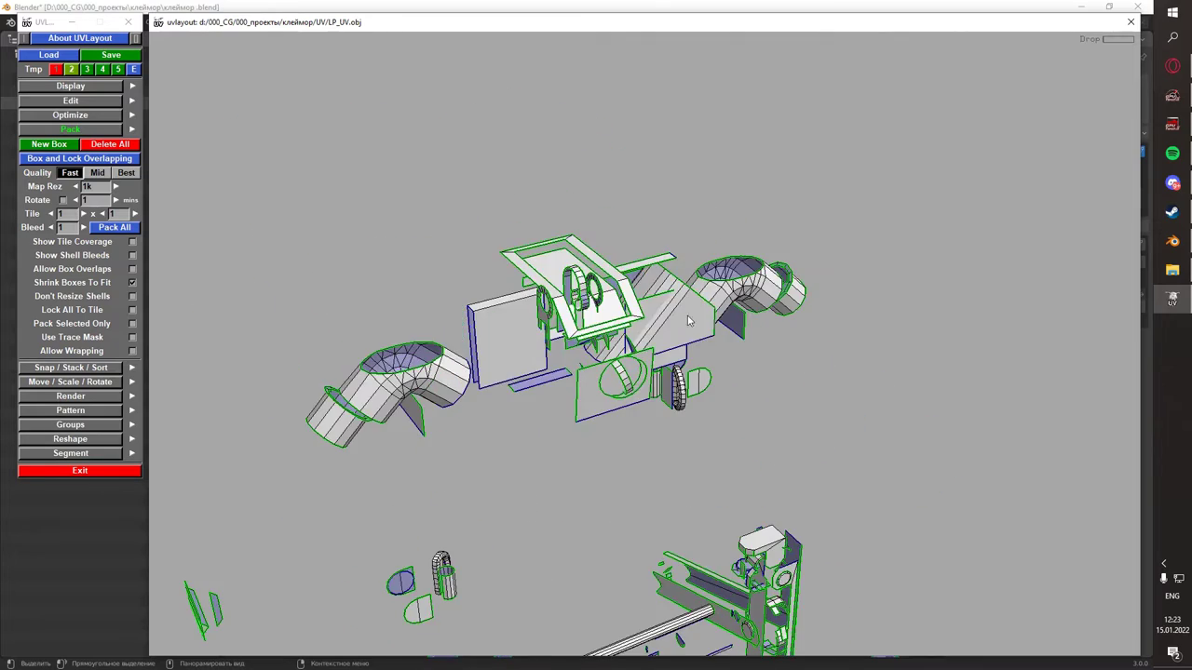
- Check the mesh in Blender, then return to UVLayout's flat layout
key(alt+Tab)
key(q)
click(832, 362)
key(alt+Tab)
key(1)
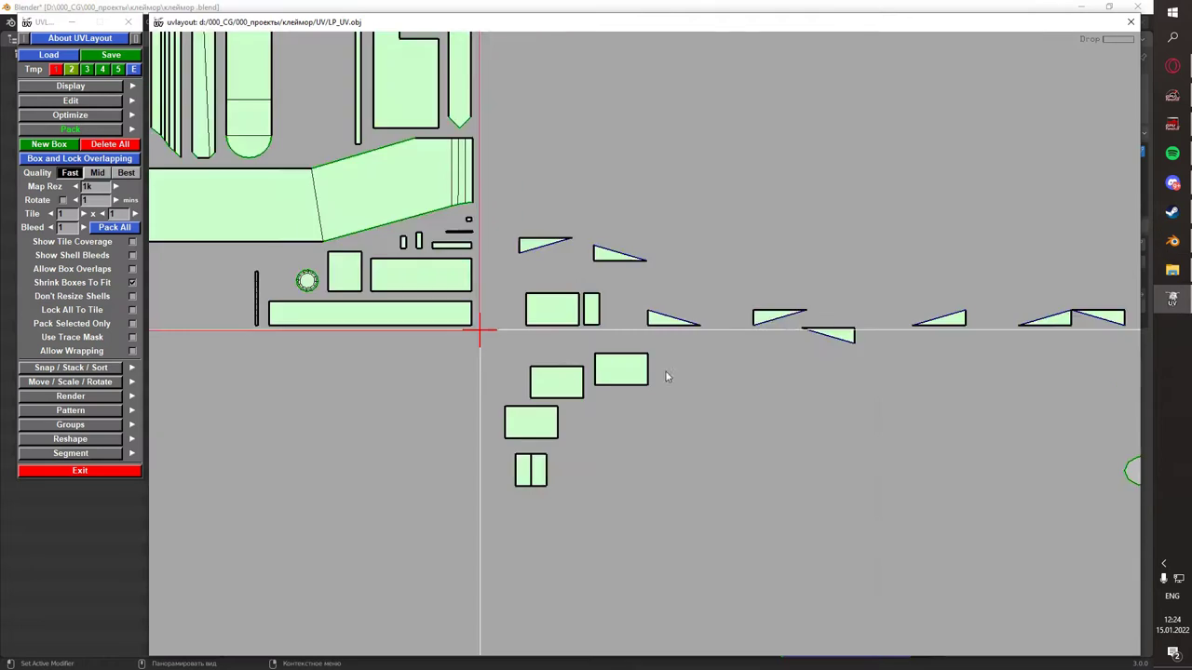
scroll(514, 260, up, 3)
- Flatten the grey arch and cylinder shells with F and move the trapezoid shell up-left
key(f)
scroll(605, 308, up, 2)
key(f)
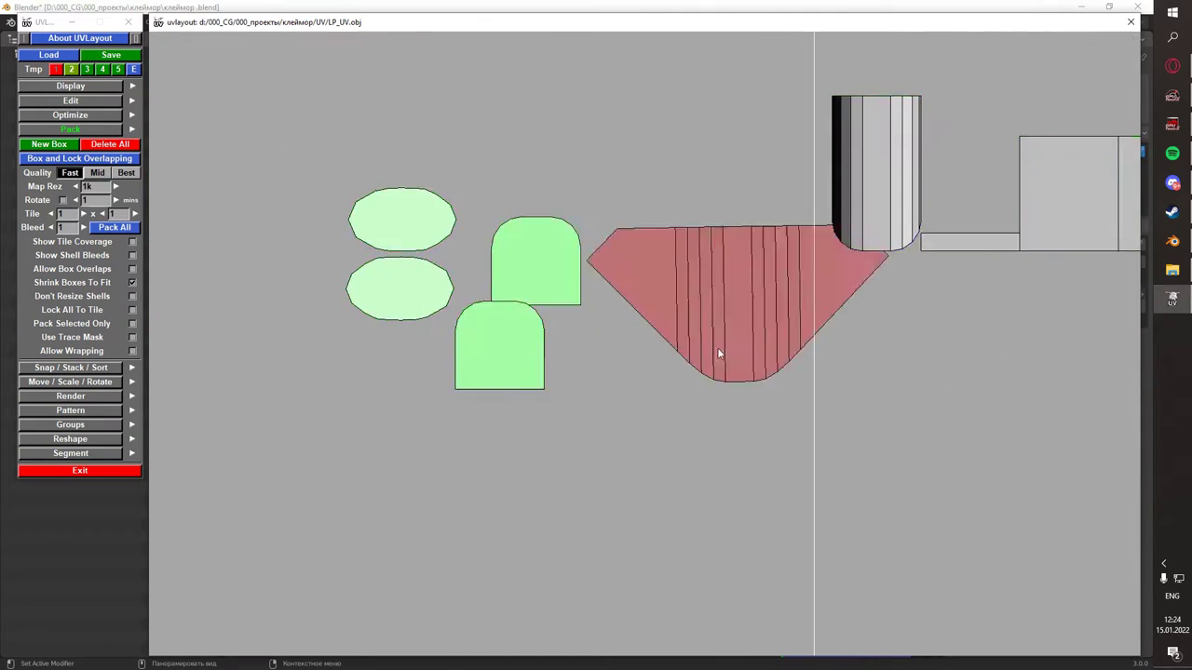
middle_drag(764, 189, 698, 96)
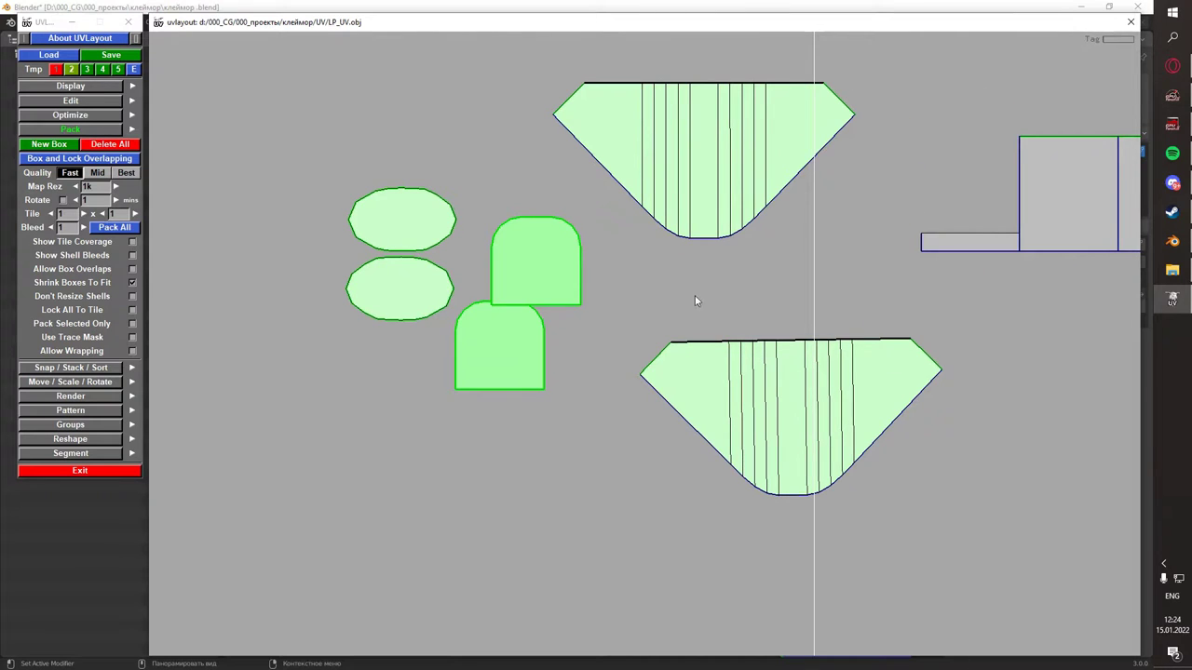
middle_drag(851, 329, 611, 354)
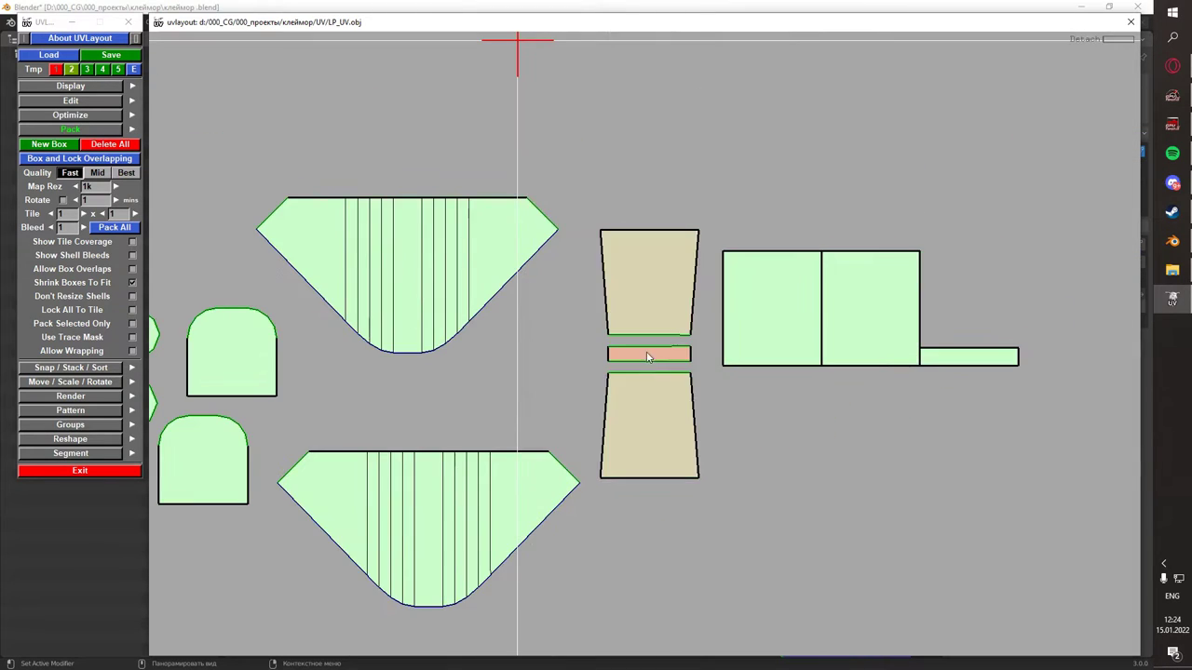
- Compare the flattened shells between the 3D and flat UV views
key(2)
scroll(733, 303, up, 3)
scroll(686, 314, down, 2)
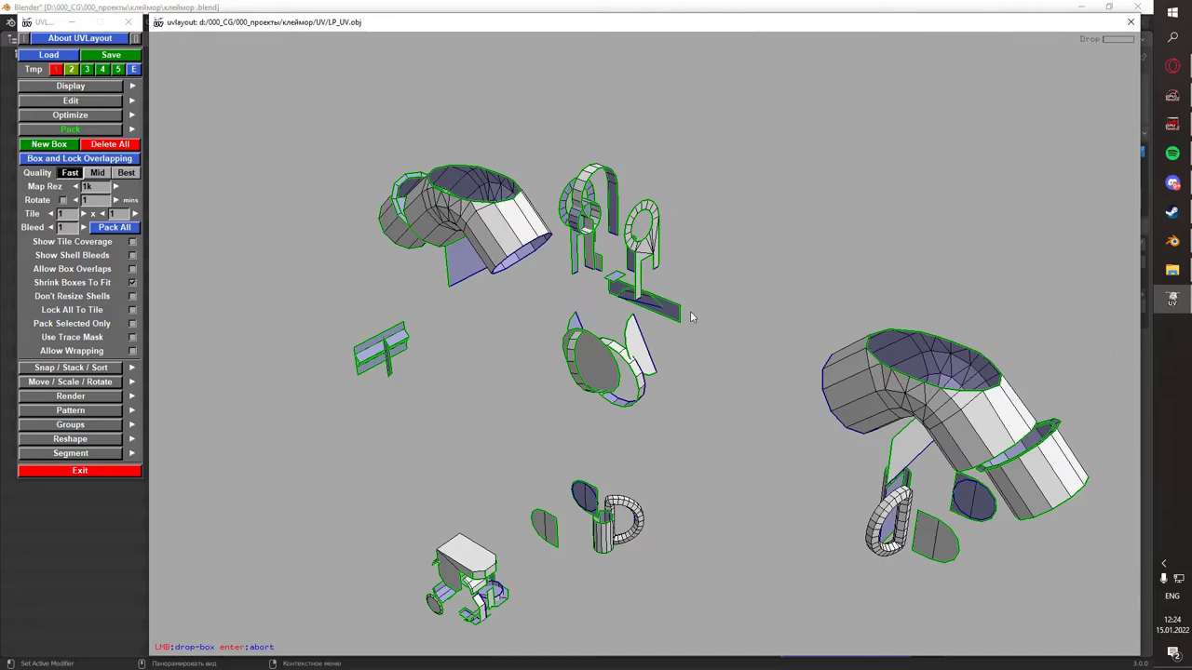
key(1)
scroll(604, 407, up, 5)
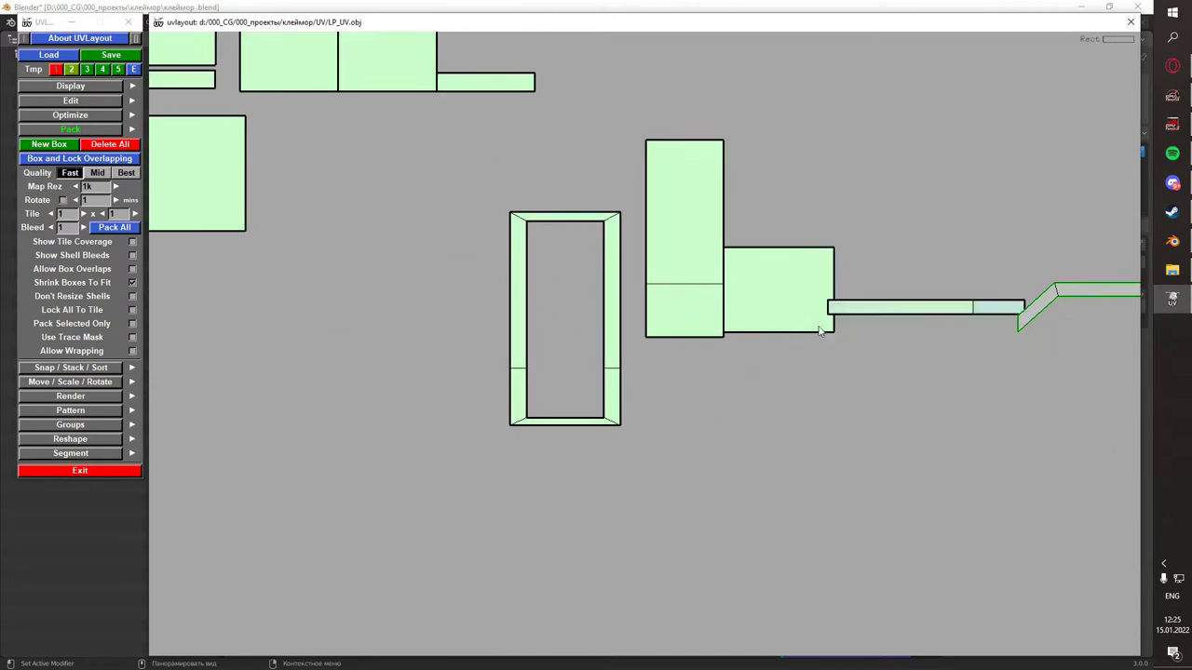
key(2)
scroll(737, 389, down, 4)
key(1)
scroll(606, 462, down, 1)
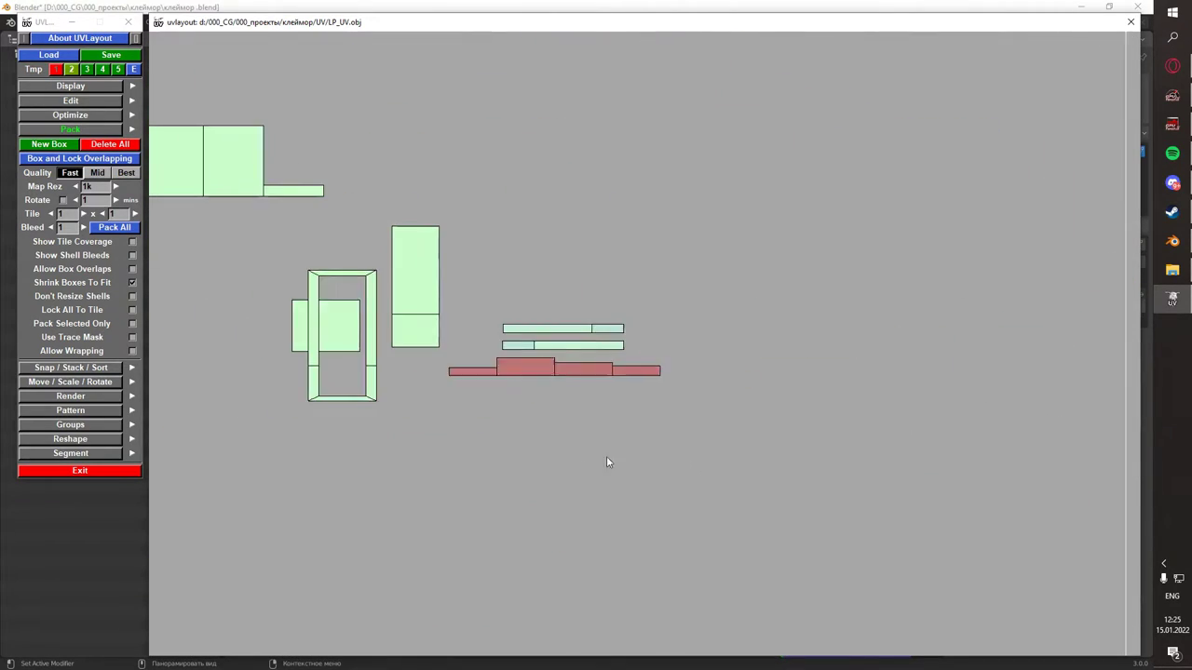
- Pack the flattened shells into the UV tile
key(2)
key(1)
scroll(653, 359, up, 4)
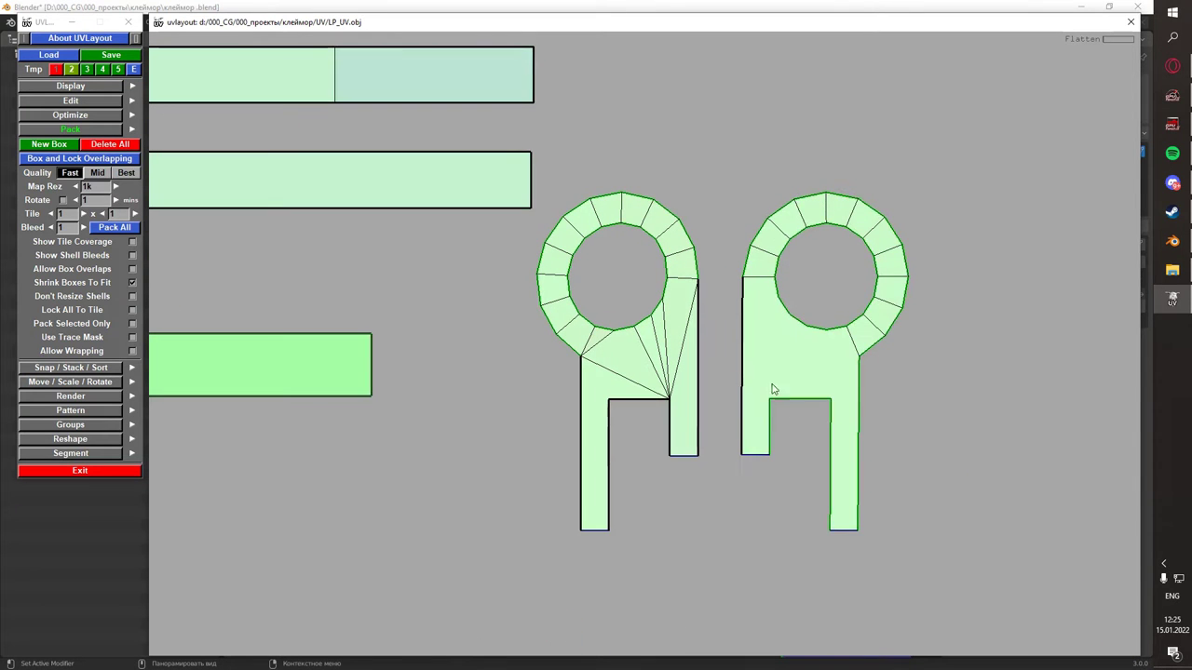
key(2)
scroll(585, 178, up, 3)
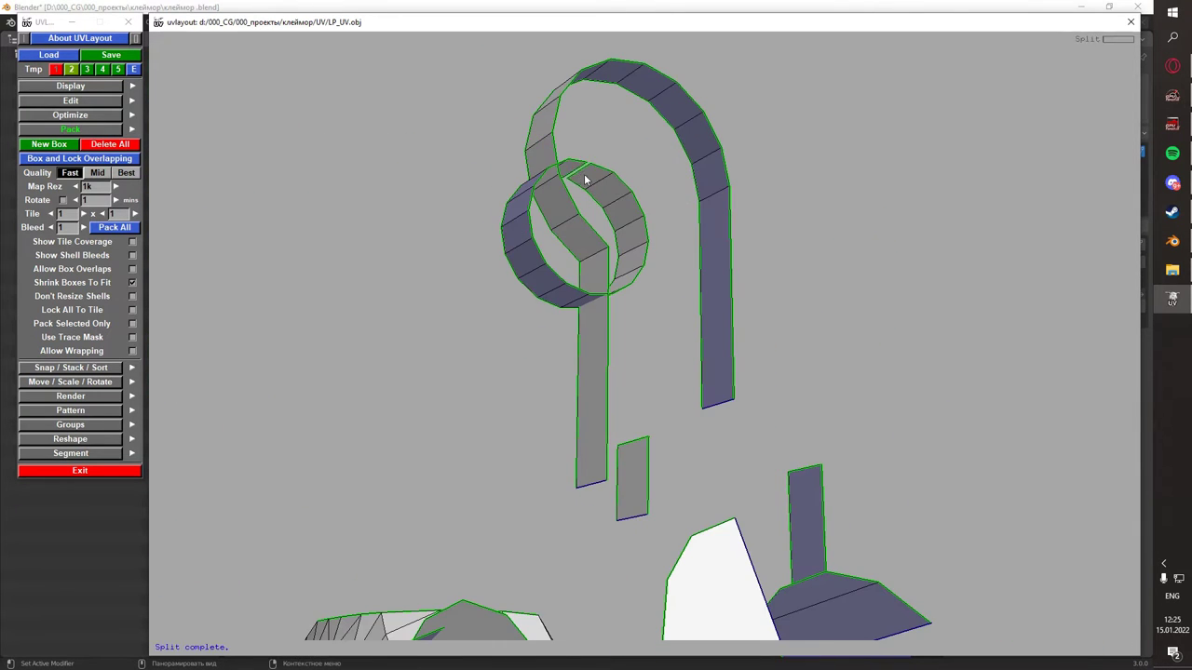
key(1)
click(115, 227)
- Inspect the elbow and ring shells across the 3D, checker and flat views
key(2)
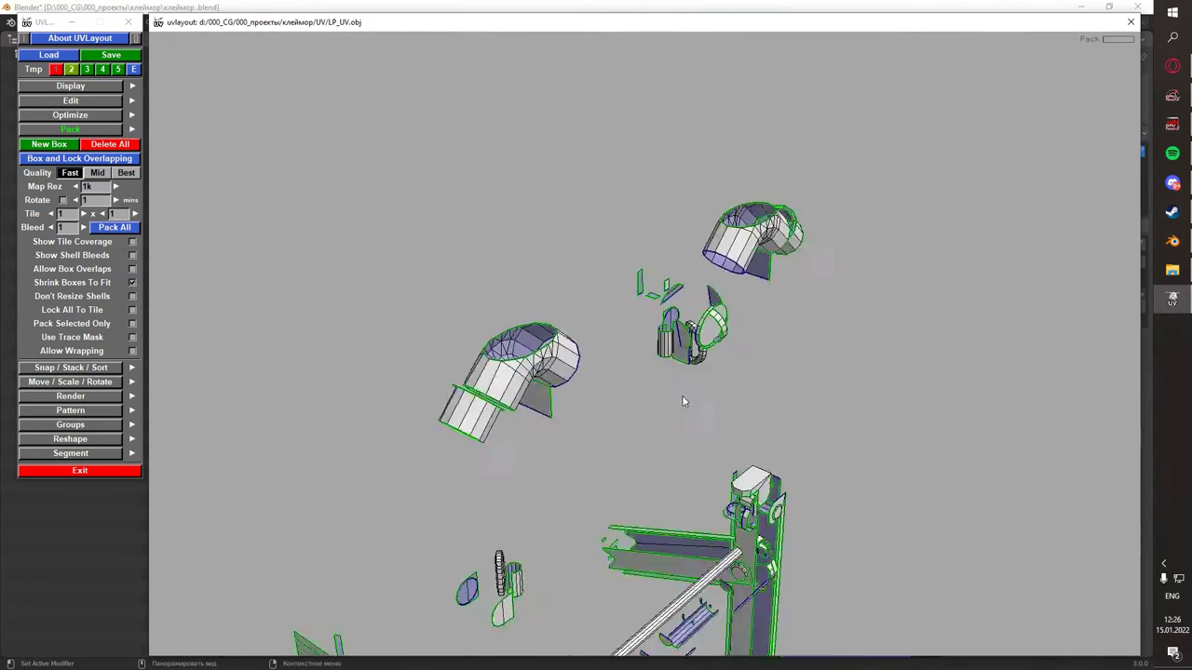
mouse_move(682, 400)
mouse_down()
mouse_move(566, 258)
mouse_move(826, 503)
mouse_up()
key(1)
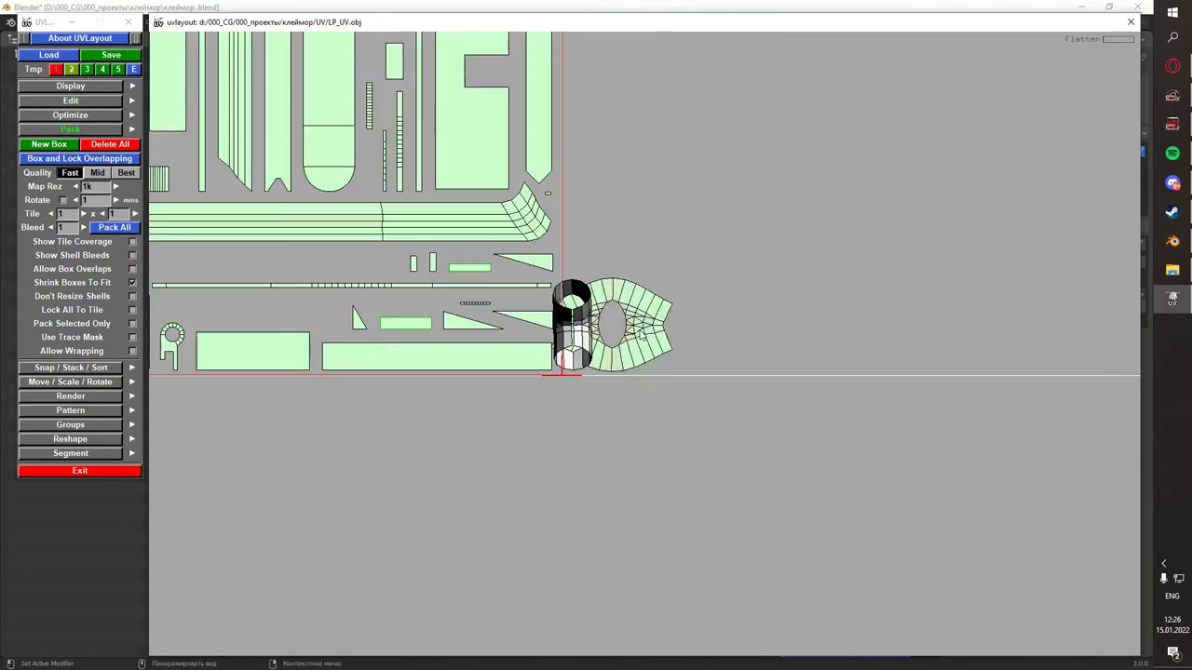
scroll(859, 319, up, 2)
key(3)
key(1)
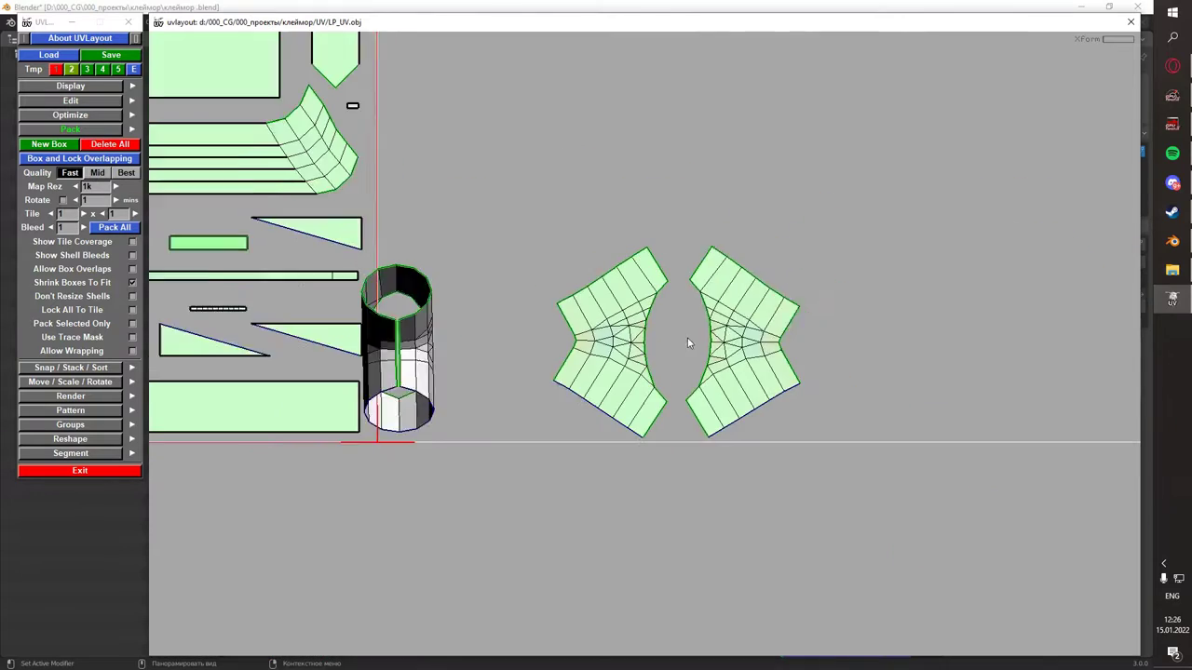
key(2)
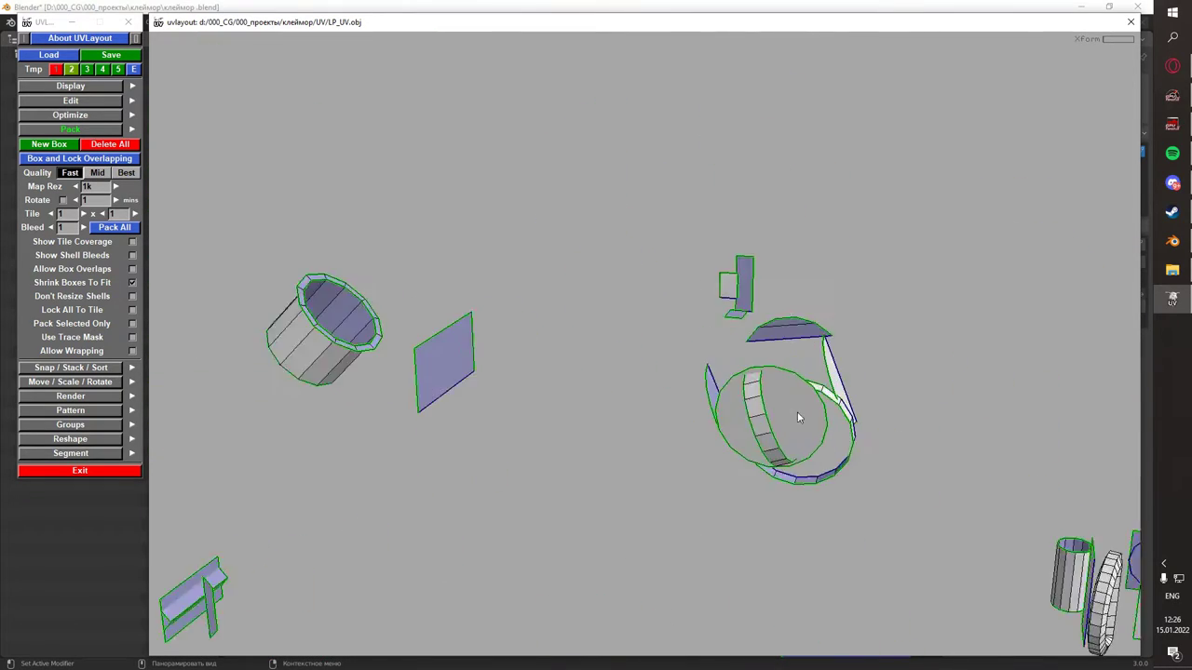
key(1)
scroll(558, 345, up, 3)
key(2)
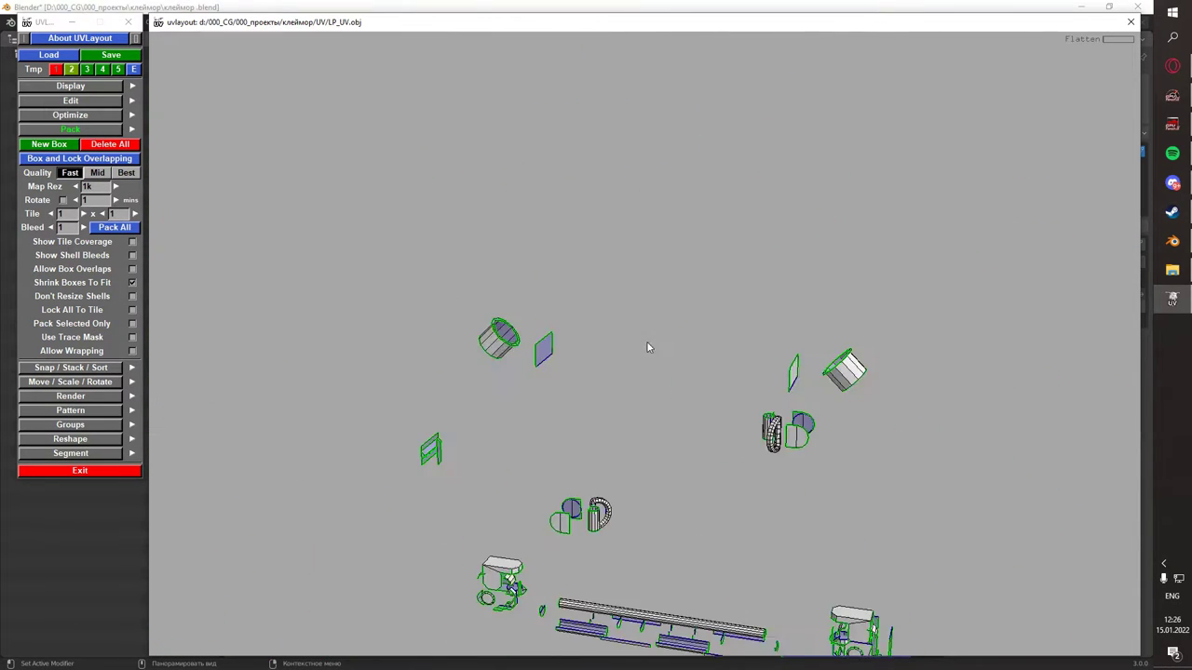
key(1)
- Pull the ring shell out, return the boxed shells, and move the long strips above the circles
key(u)
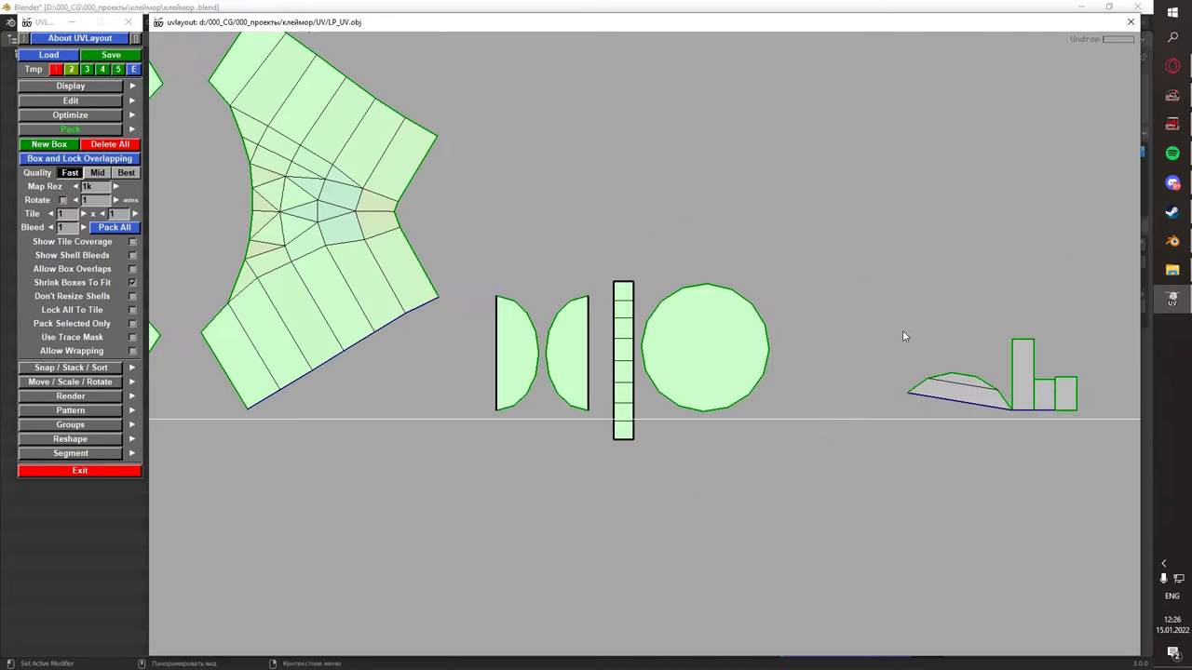
key(2)
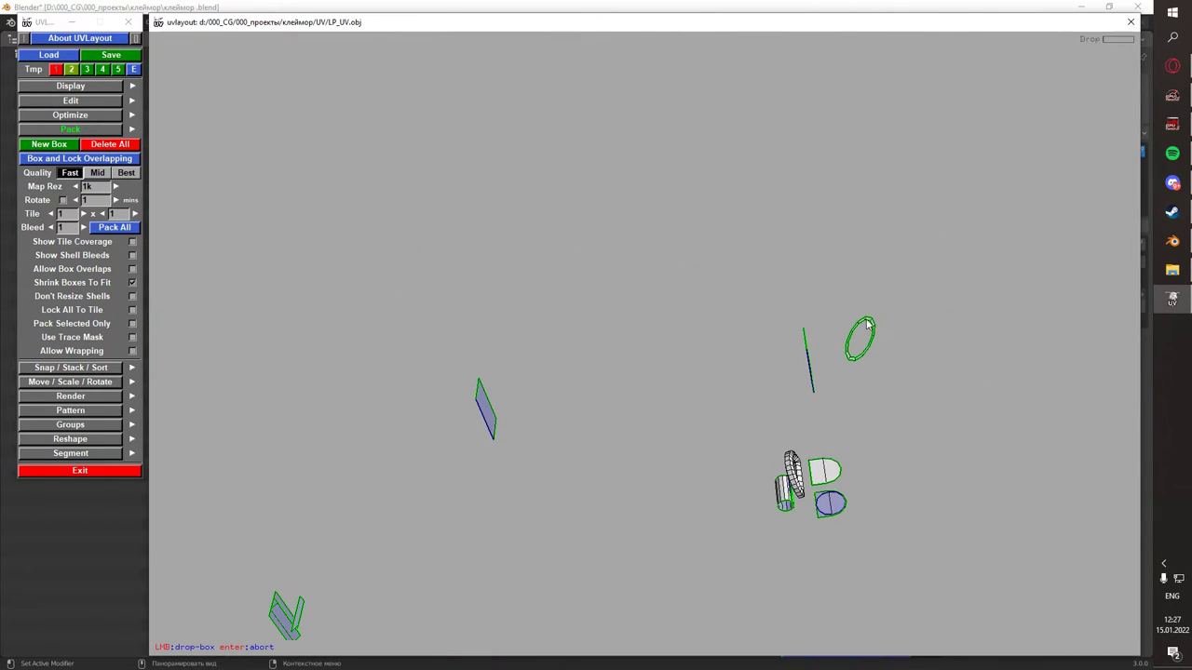
key(1)
scroll(859, 317, up, 3)
scroll(601, 331, up, 2)
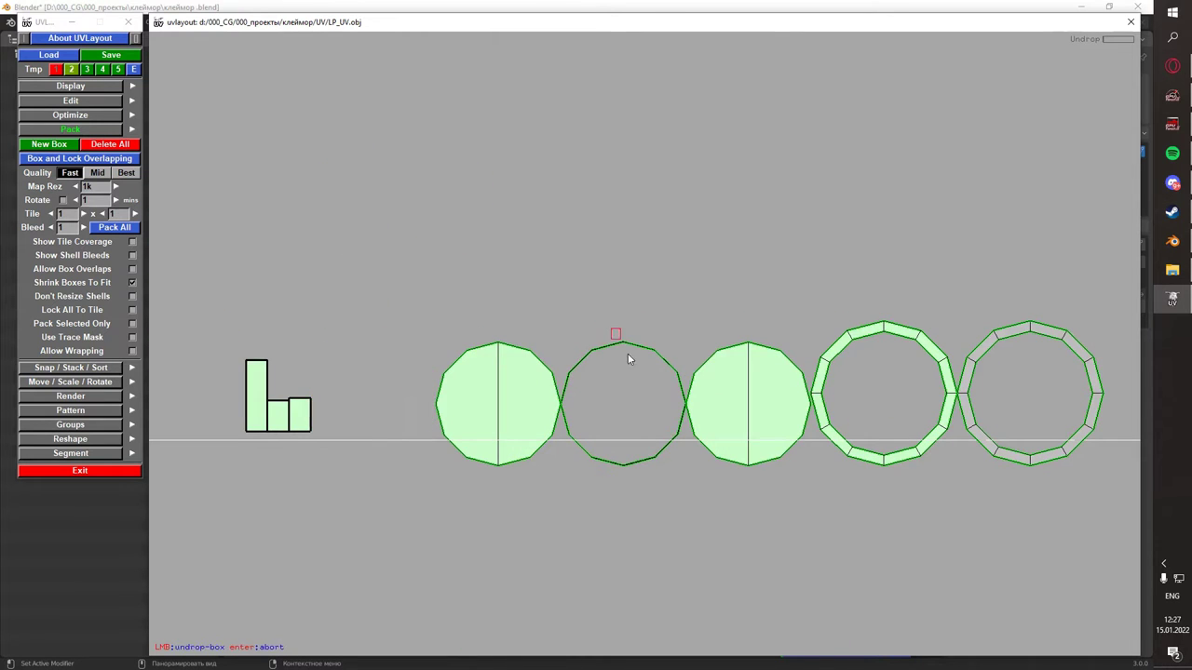
click(628, 358)
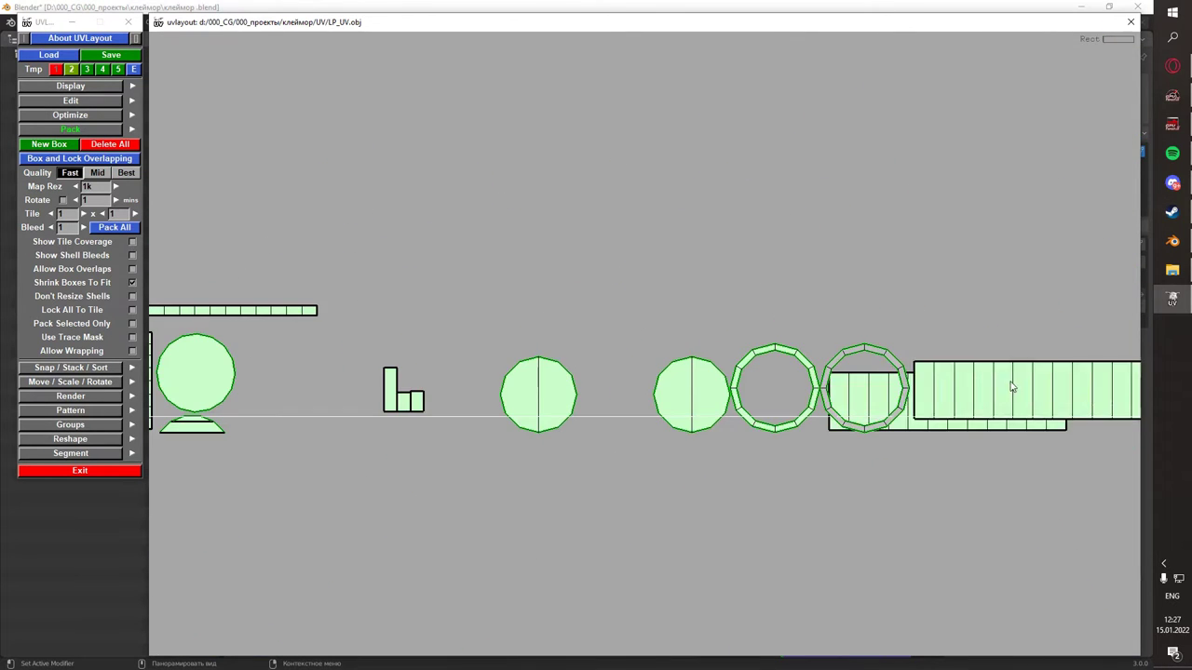
middle_drag(1011, 388, 885, 252)
scroll(699, 267, down, 2)
scroll(831, 360, up, 5)
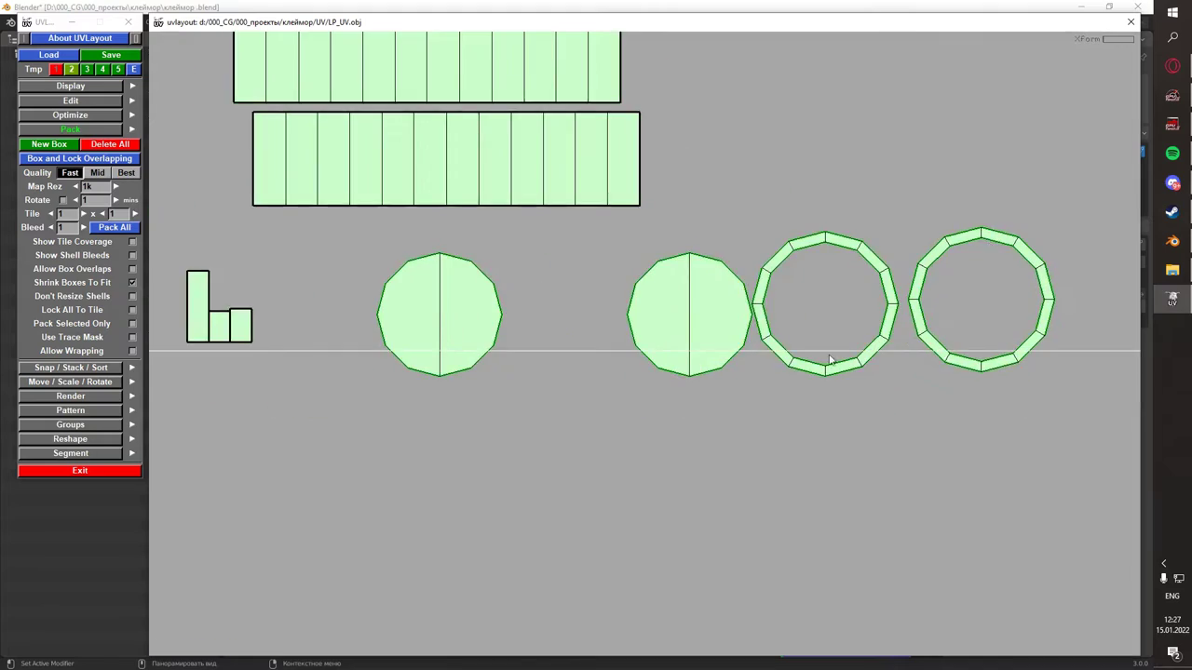
- Check the checker view, then move and rotate the long strip beside a circle
key(1)
scroll(803, 292, up, 5)
scroll(808, 419, up, 3)
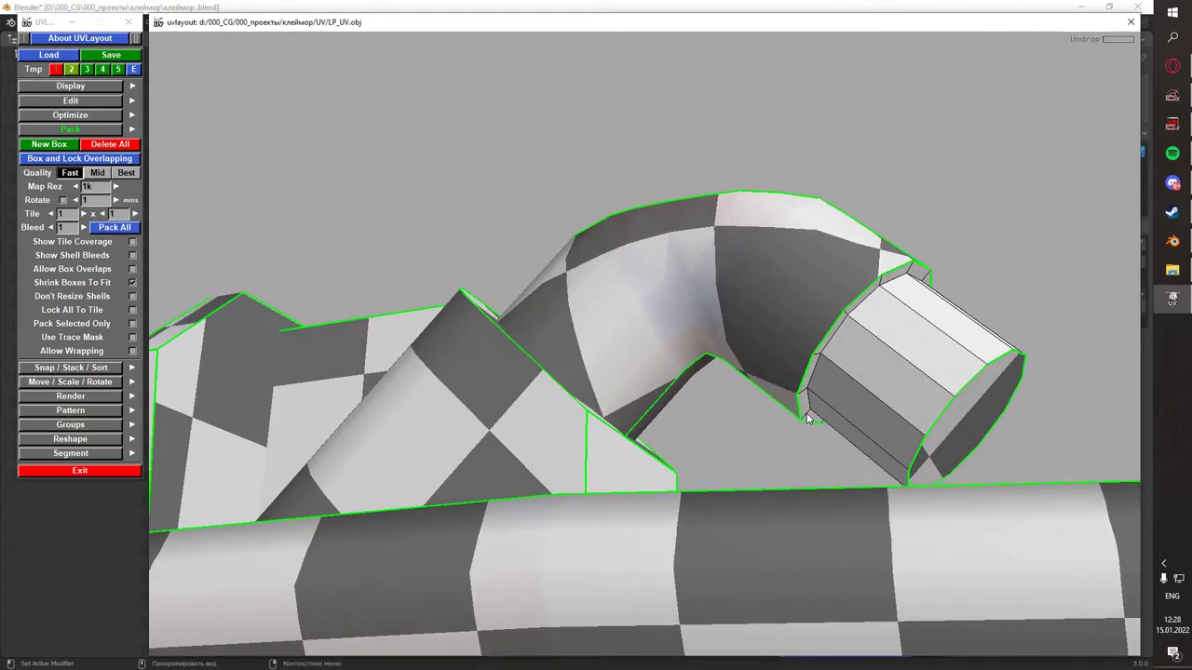
key(2)
scroll(785, 223, up, 3)
middle_drag(785, 223, 629, 256)
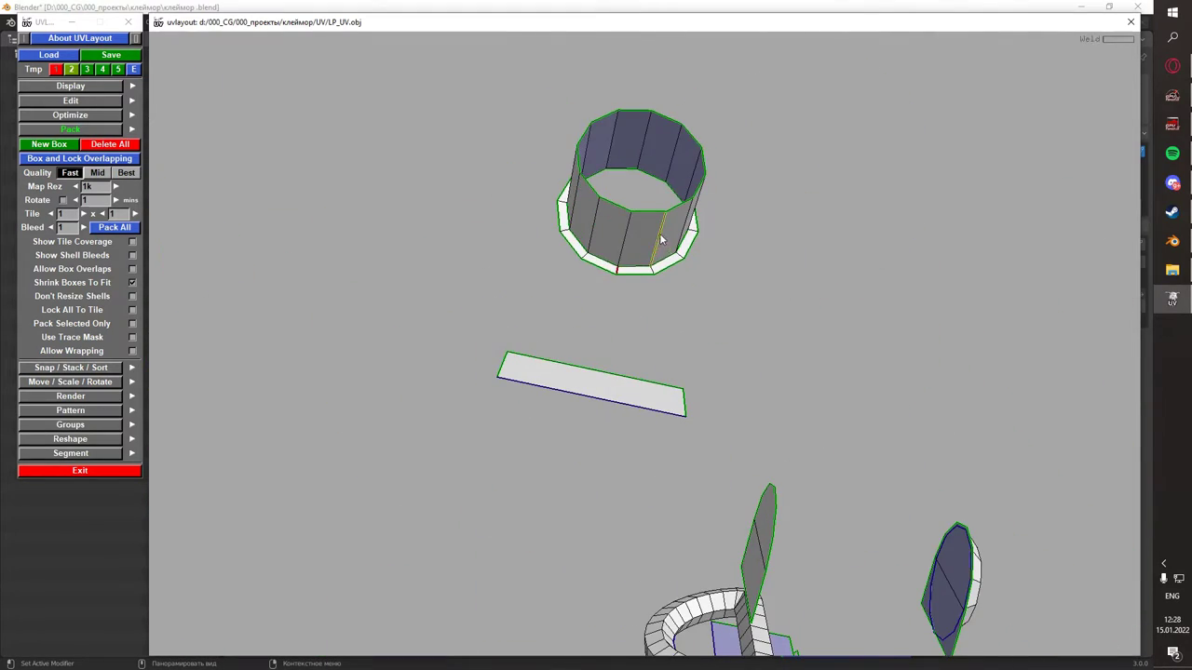
key(3)
scroll(691, 366, up, 3)
mouse_move(690, 366)
middle_down()
mouse_move(830, 194)
mouse_move(656, 272)
mouse_move(584, 389)
middle_up()
key(2)
key(3)
- Split the ring shell along its seam with Enter, flatten it, and drop the boxed shells
key(2)
key(Return)
middle_drag(614, 318, 607, 415)
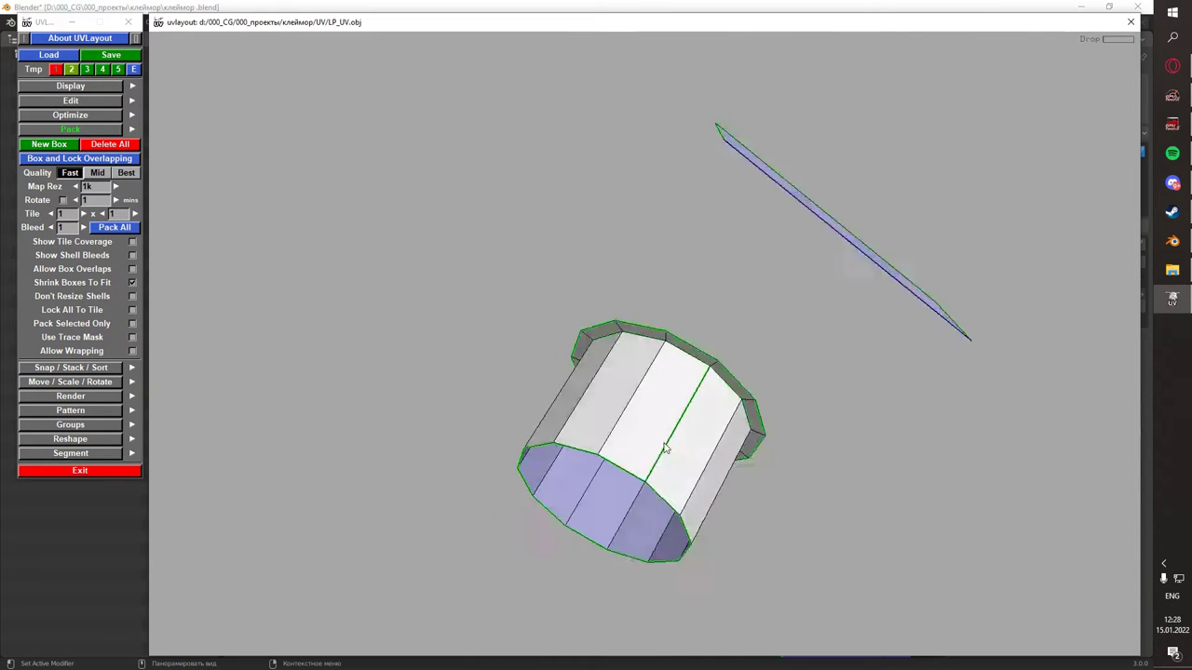
key(3)
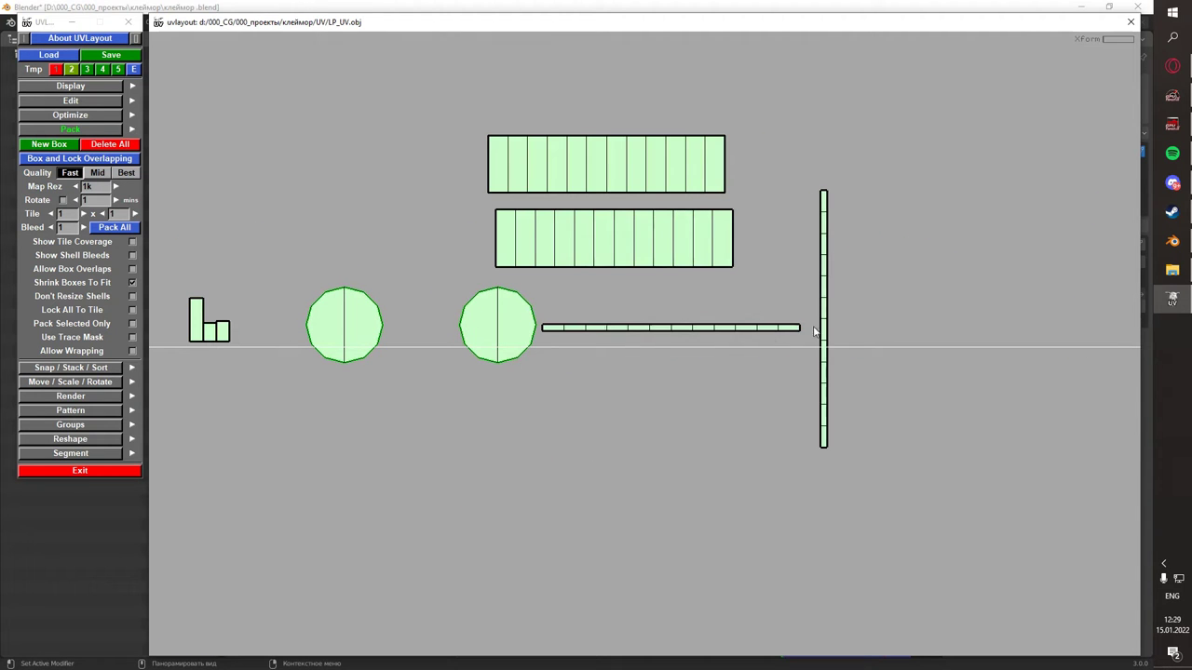
key(1)
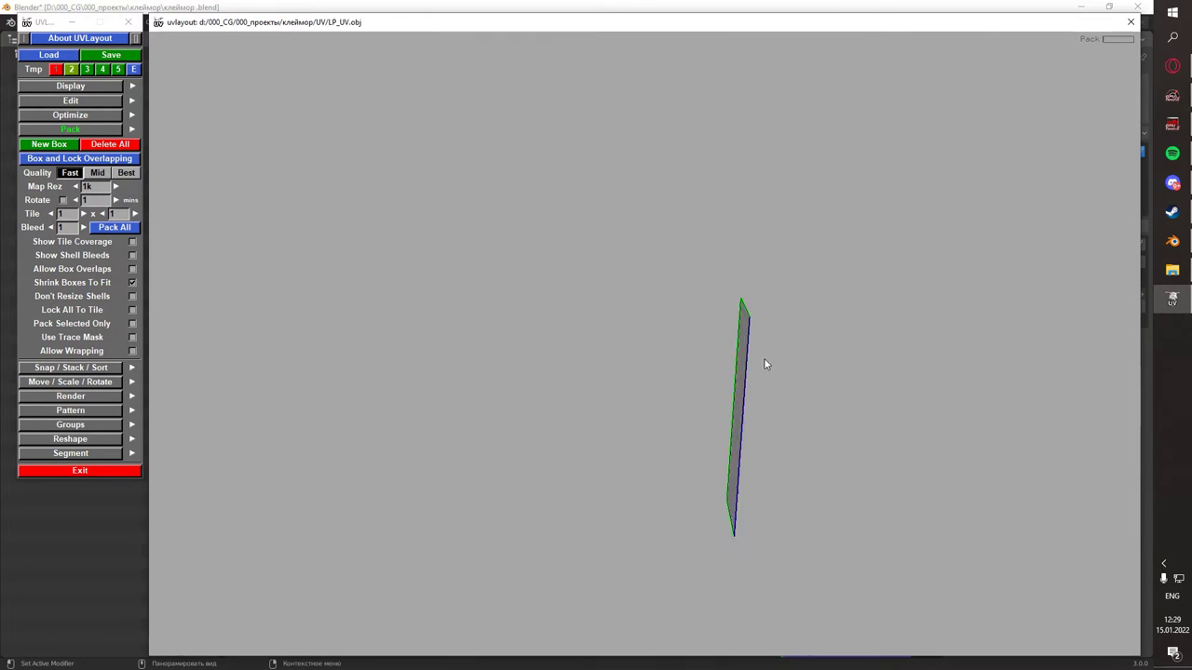
key(3)
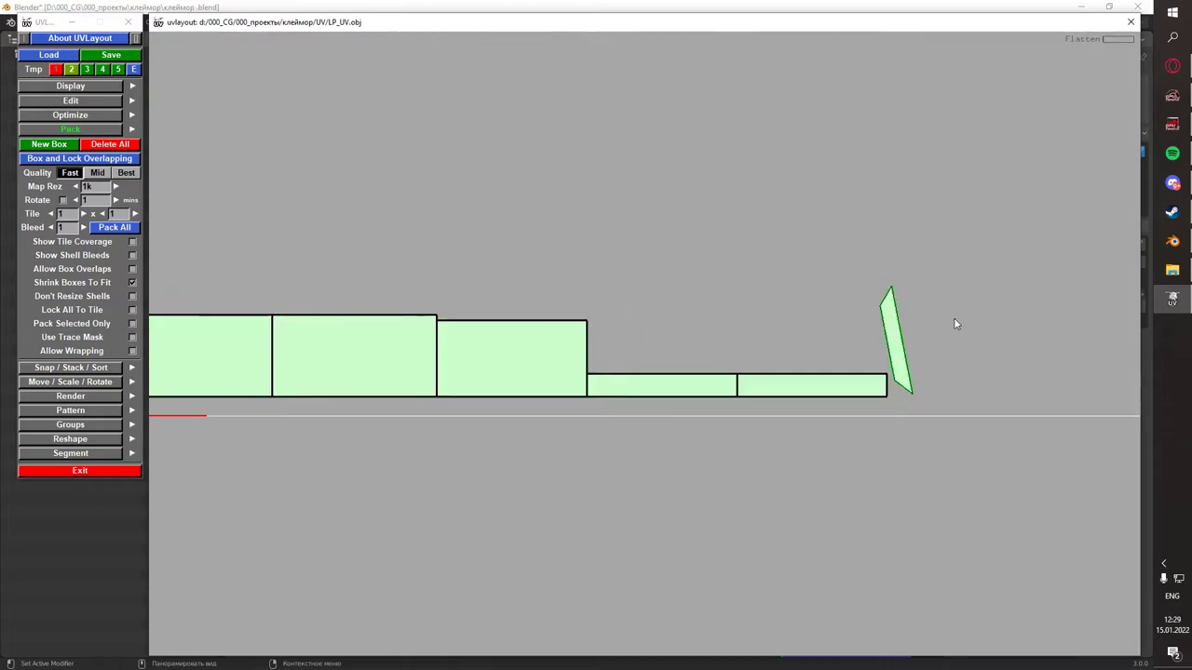
key(1)
mouse_move(560, 348)
middle_down()
mouse_move(792, 394)
mouse_move(658, 335)
mouse_move(673, 267)
mouse_move(726, 463)
mouse_move(420, 388)
mouse_move(513, 345)
mouse_move(539, 248)
mouse_move(703, 346)
middle_up()
click(702, 347)
- Review the mine's shells in the 3D model view and the flat UV layout
scroll(694, 272, up, 3)
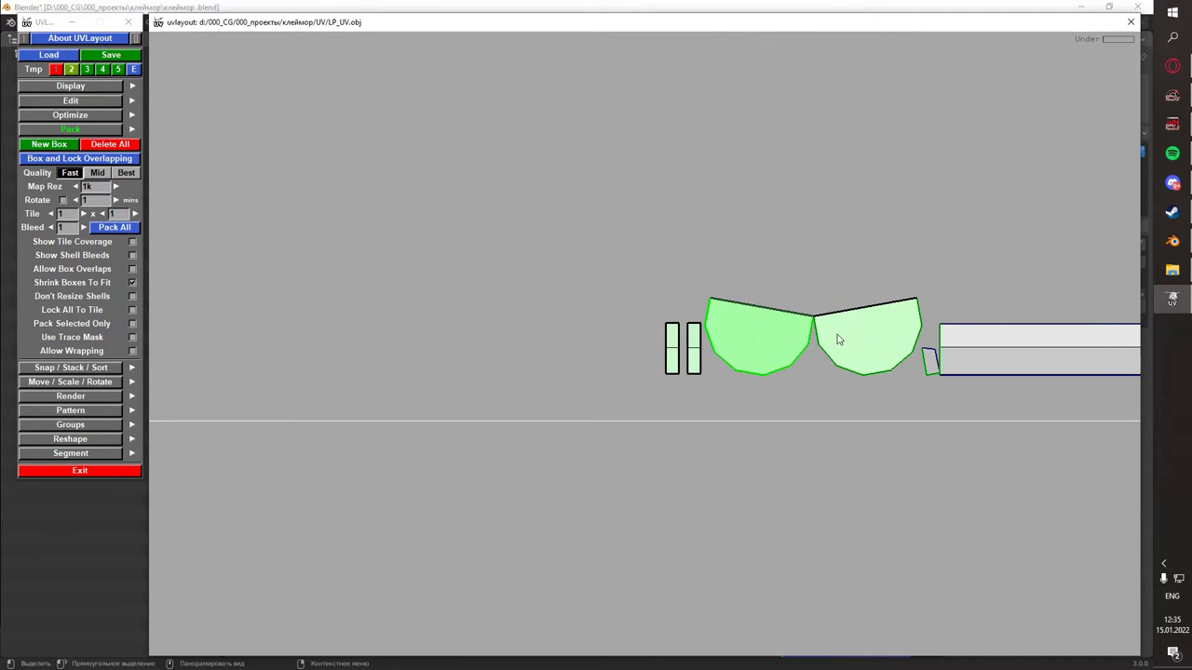
key(1)
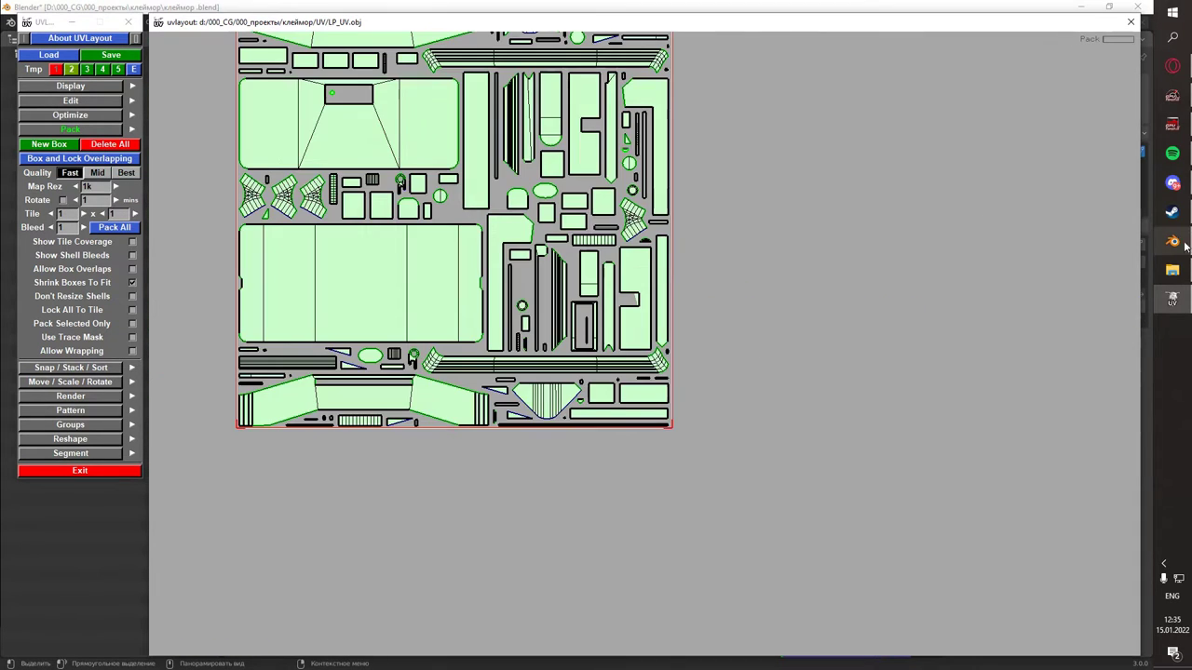
key(2)
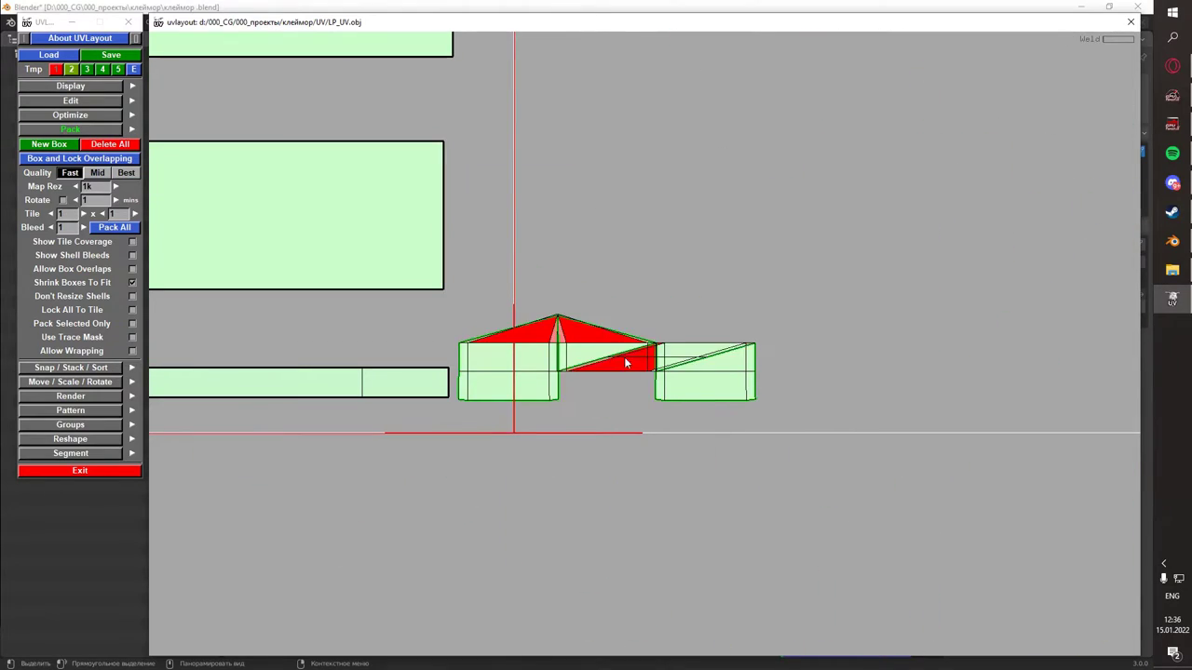
- Flatten and straighten the loop shell with F, then detach the cylinder shell with D
key(3)
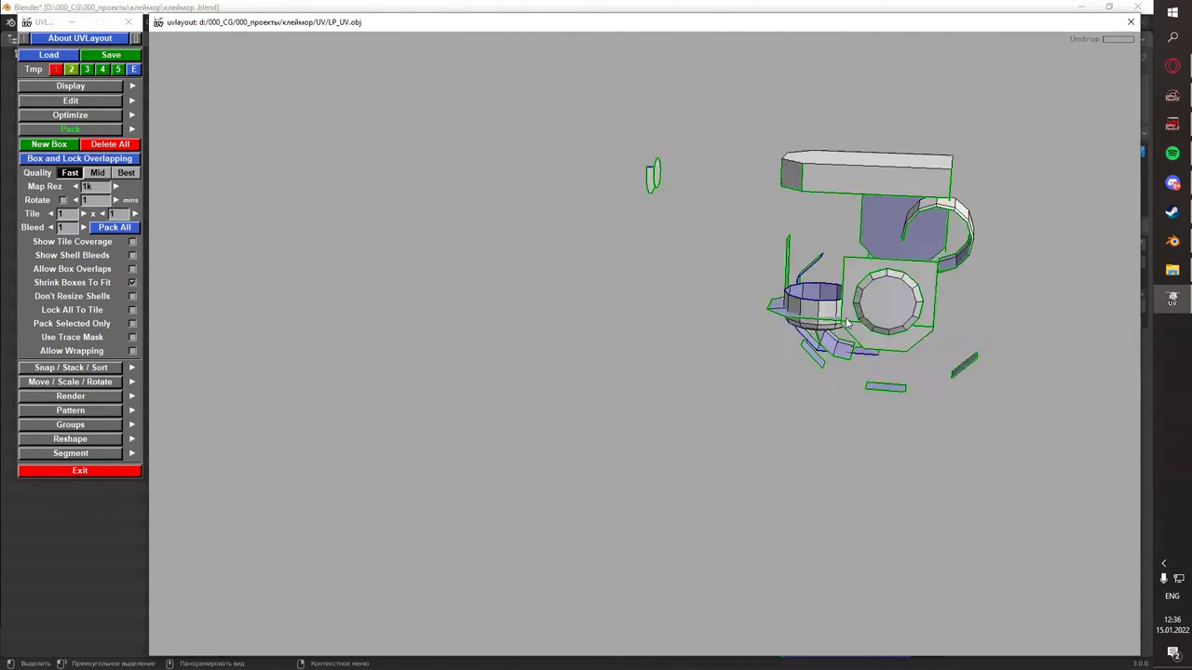
key(1)
key(f)
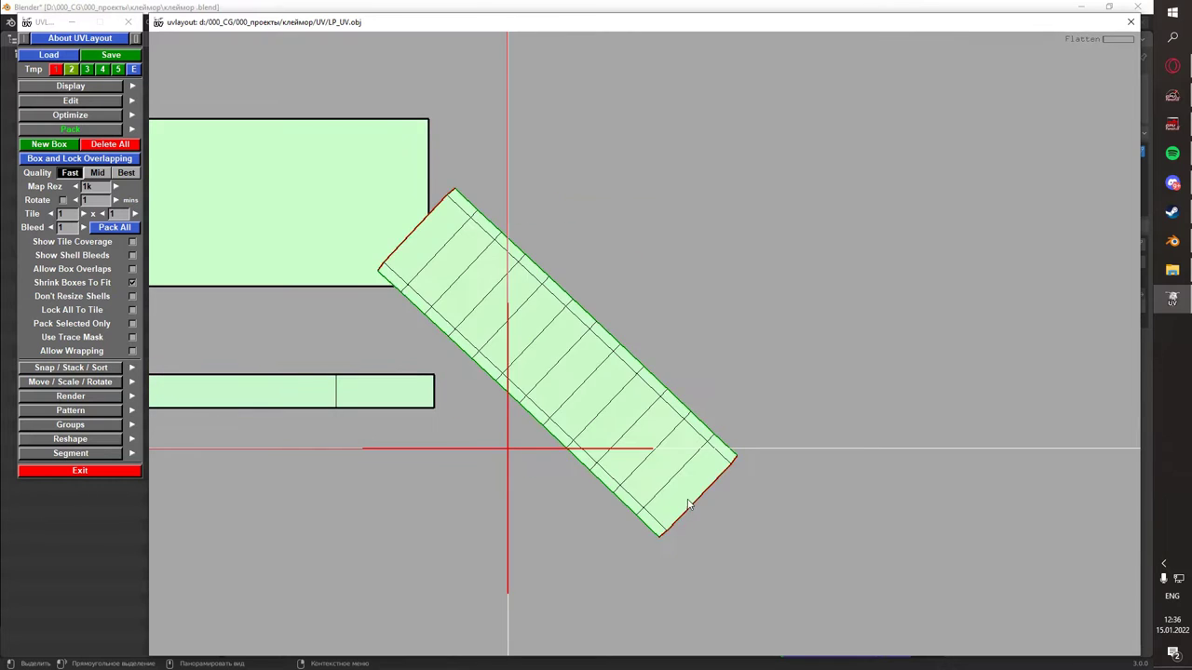
key(d)
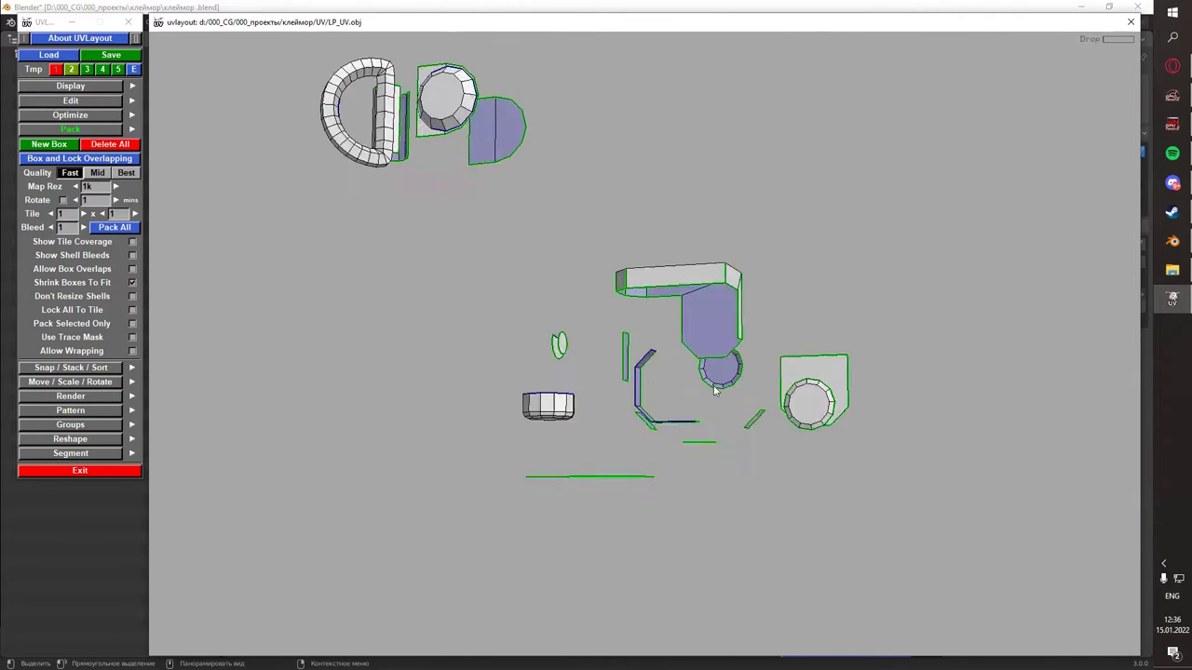
drag(715, 391, 583, 462)
right_drag(630, 465, 547, 415)
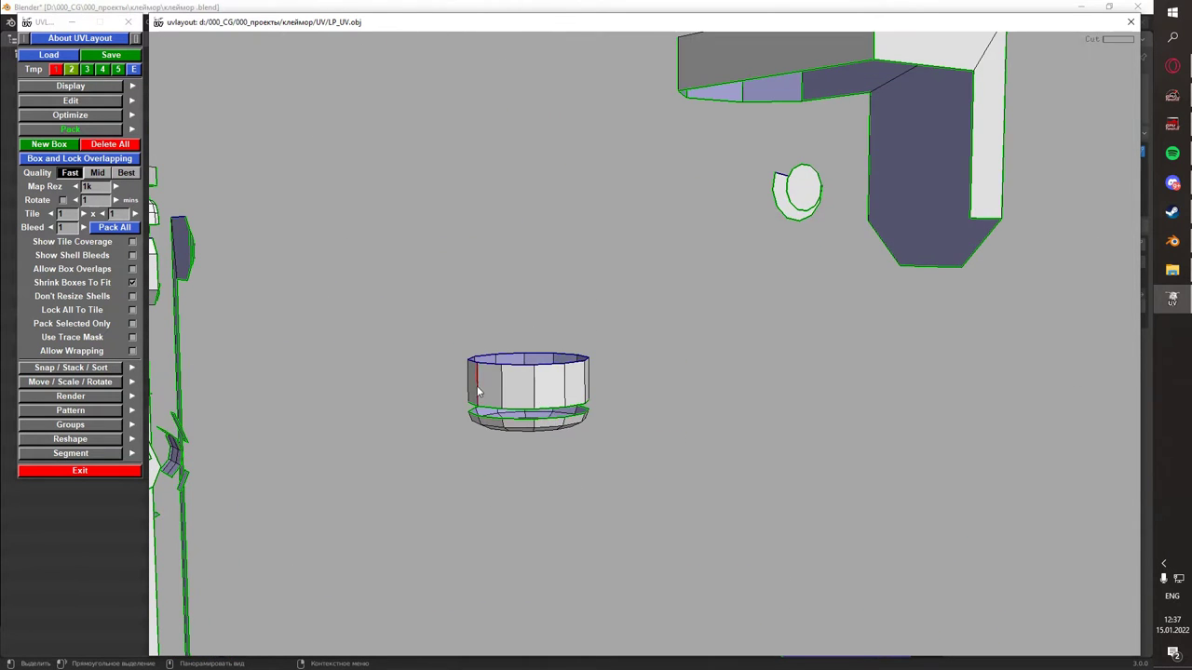
key(d)
- Cut seams along the piece's top-face edges, flatten it, and reposition a shell in the layout
drag(802, 252, 307, 310)
drag(603, 296, 508, 158)
key(c)
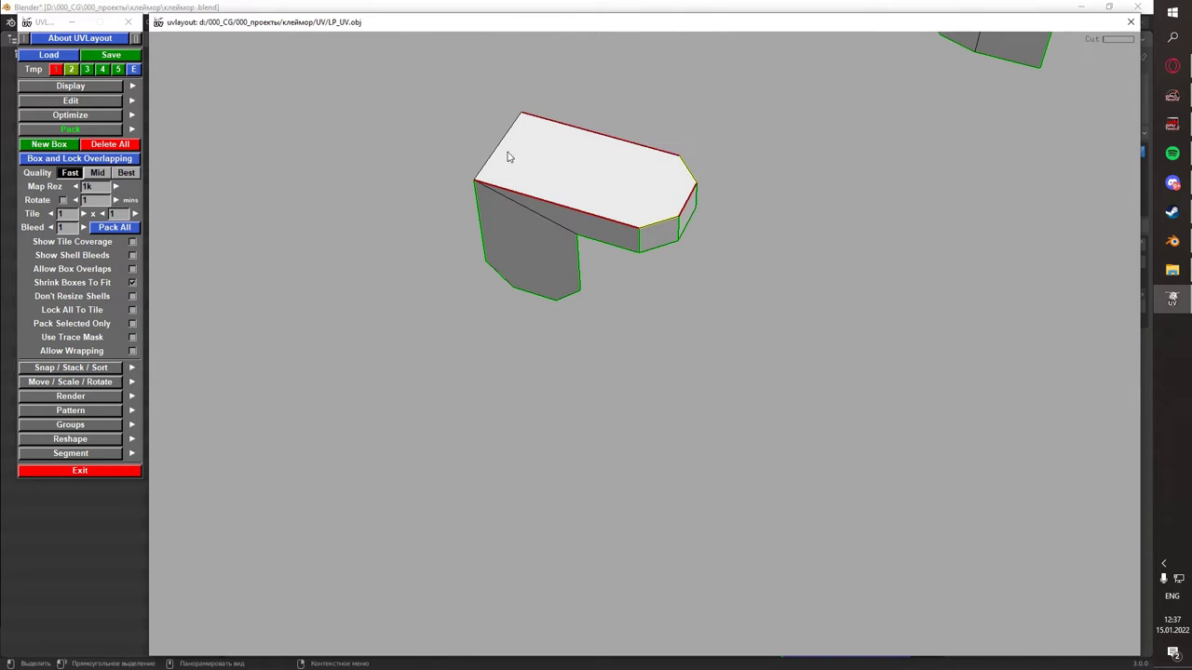
drag(500, 239, 552, 354)
key(1)
key(f)
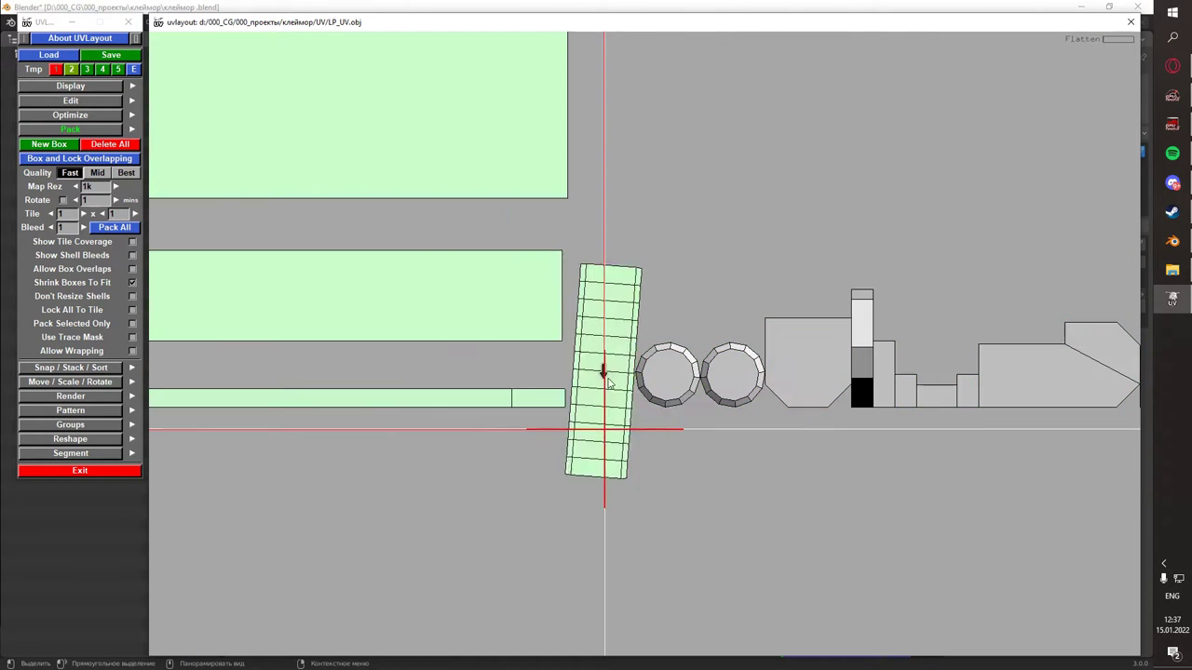
scroll(723, 374, up, 3)
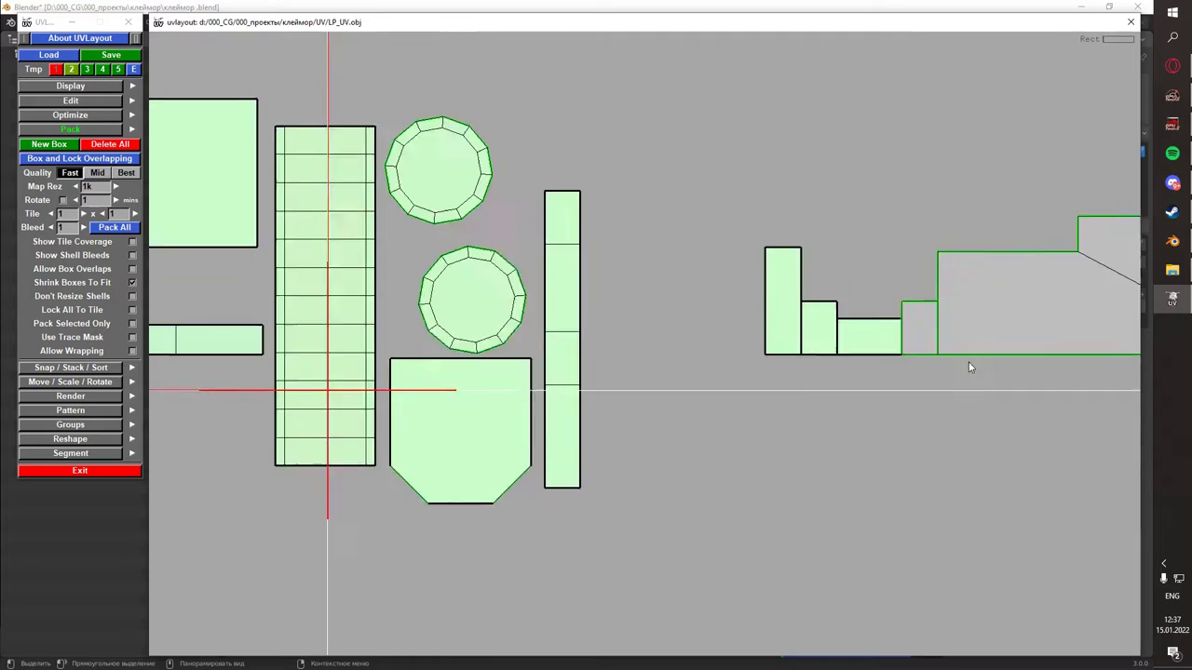
mouse_move(966, 366)
middle_down()
mouse_move(865, 506)
mouse_move(806, 563)
middle_up()
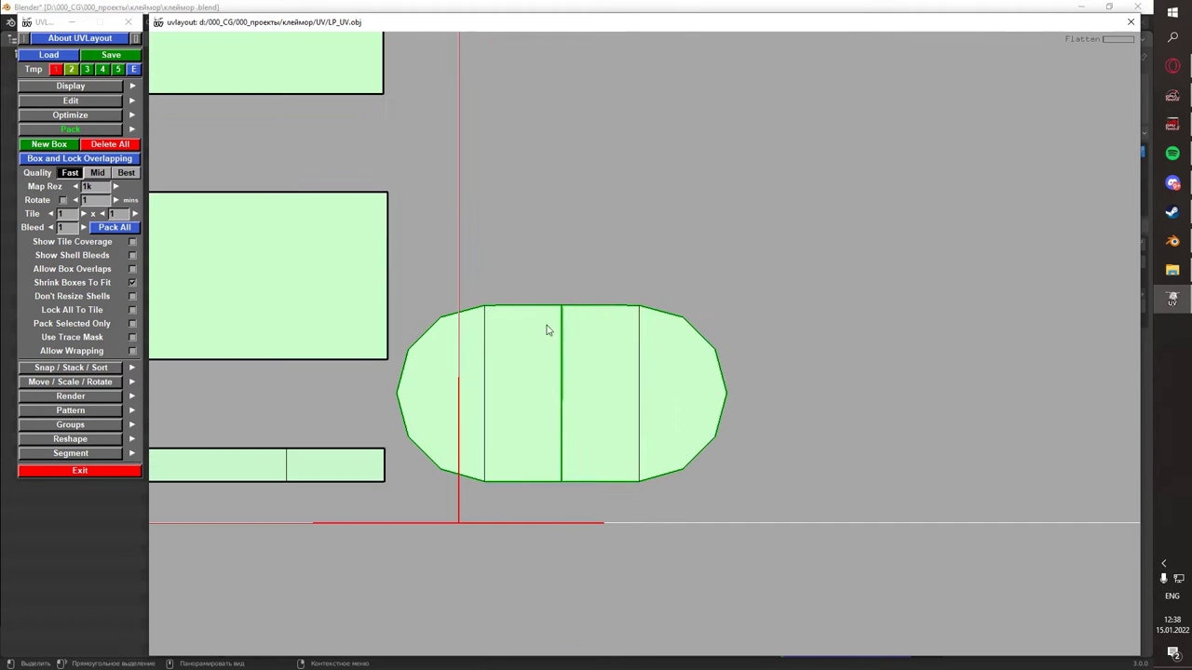
- Check the new unwrap on the checkered model and in the flat layout
key(1)
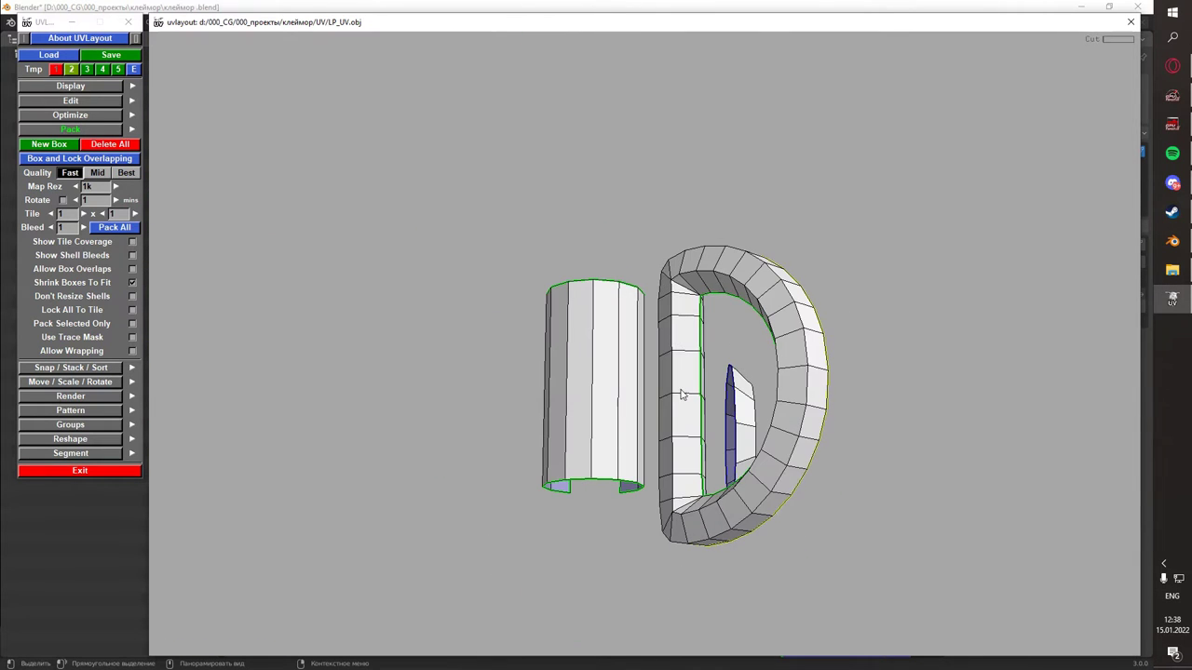
key(2)
scroll(707, 363, up, 3)
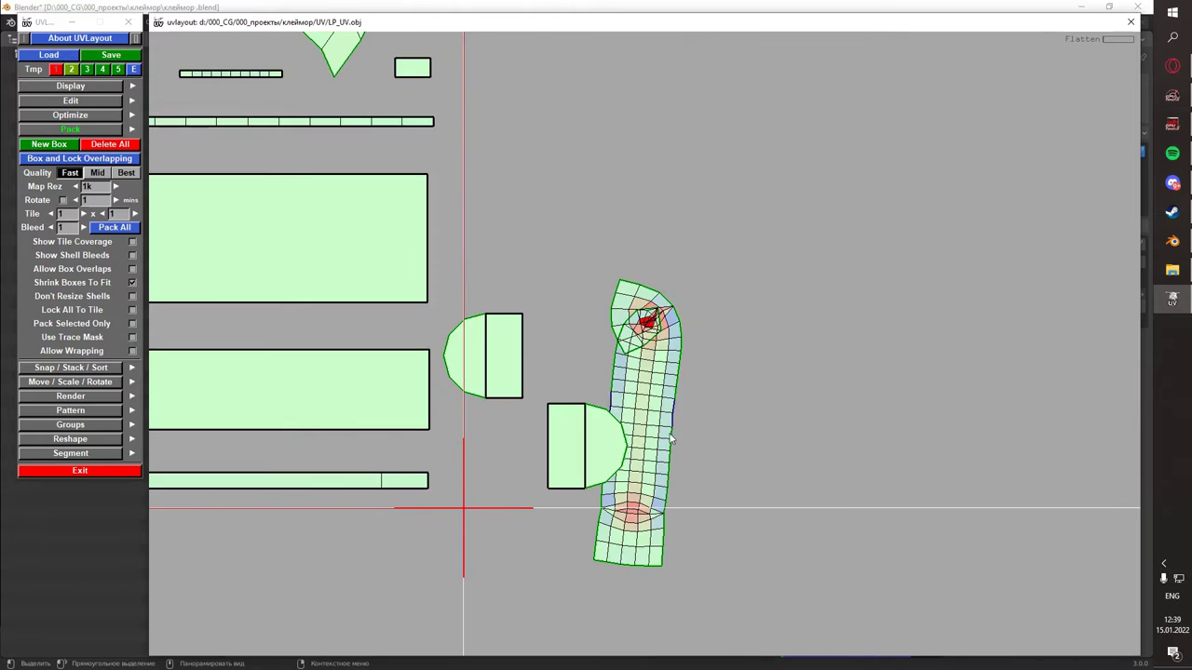
scroll(729, 366, up, 5)
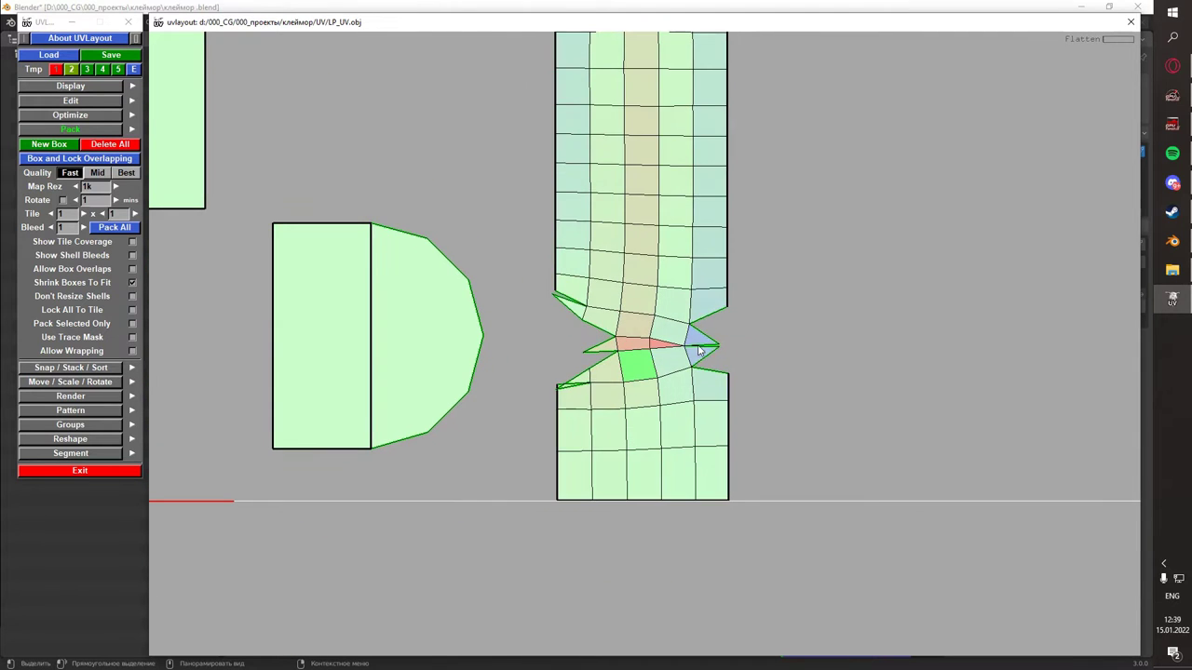
scroll(698, 350, down, 5)
key(1)
scroll(536, 335, down, 5)
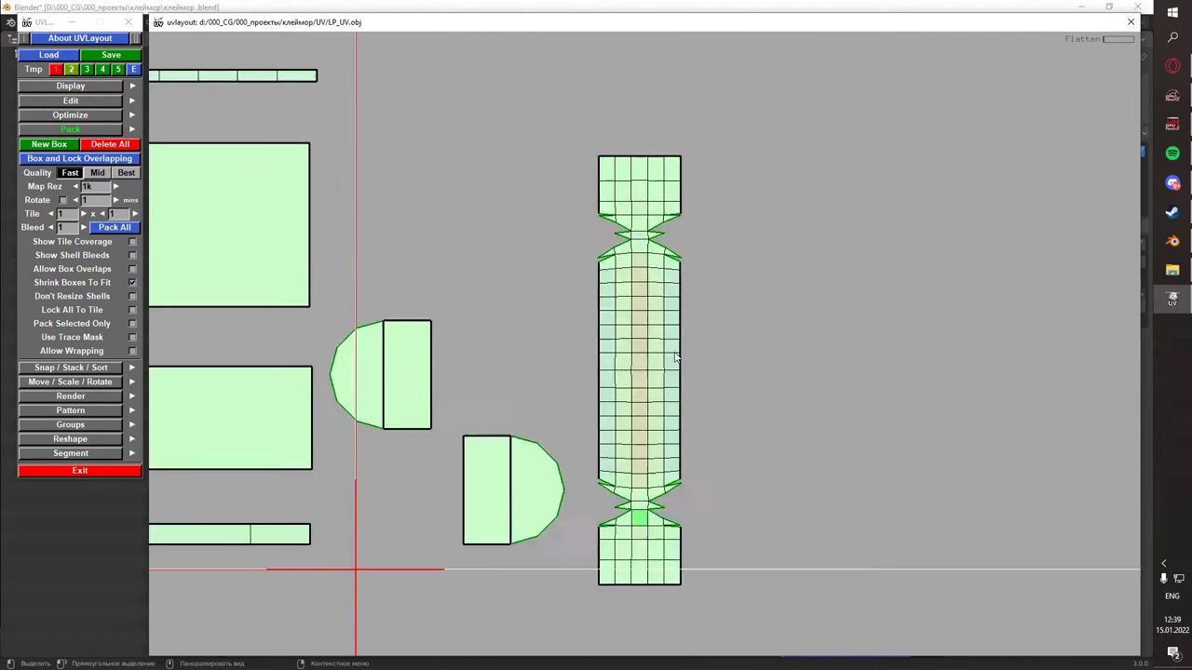
key(3)
scroll(596, 354, up, 5)
key(2)
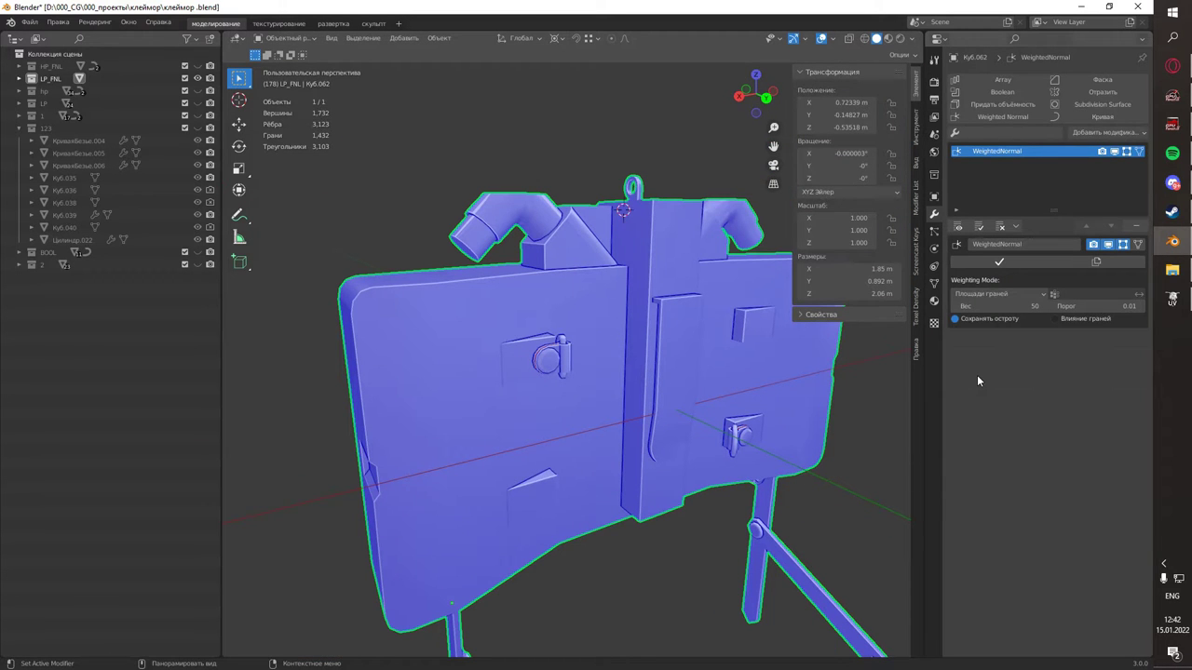
- Look at the D-shaped mesh in Blender and return to UVLayout
key(alt+Tab)
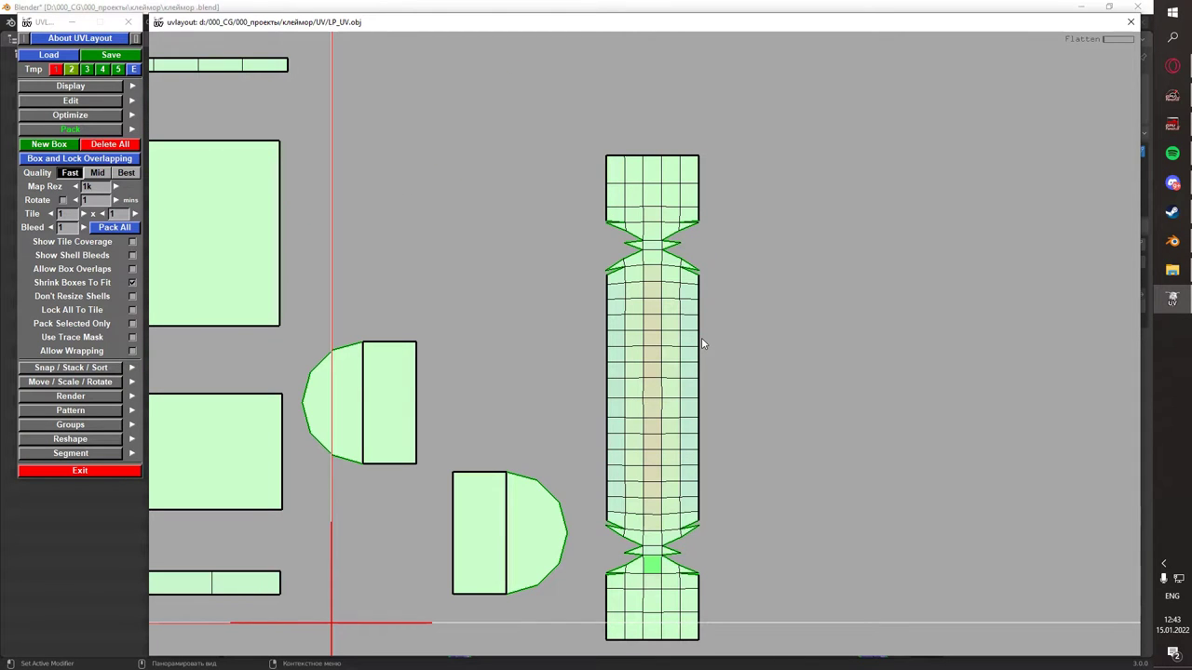
key(d)
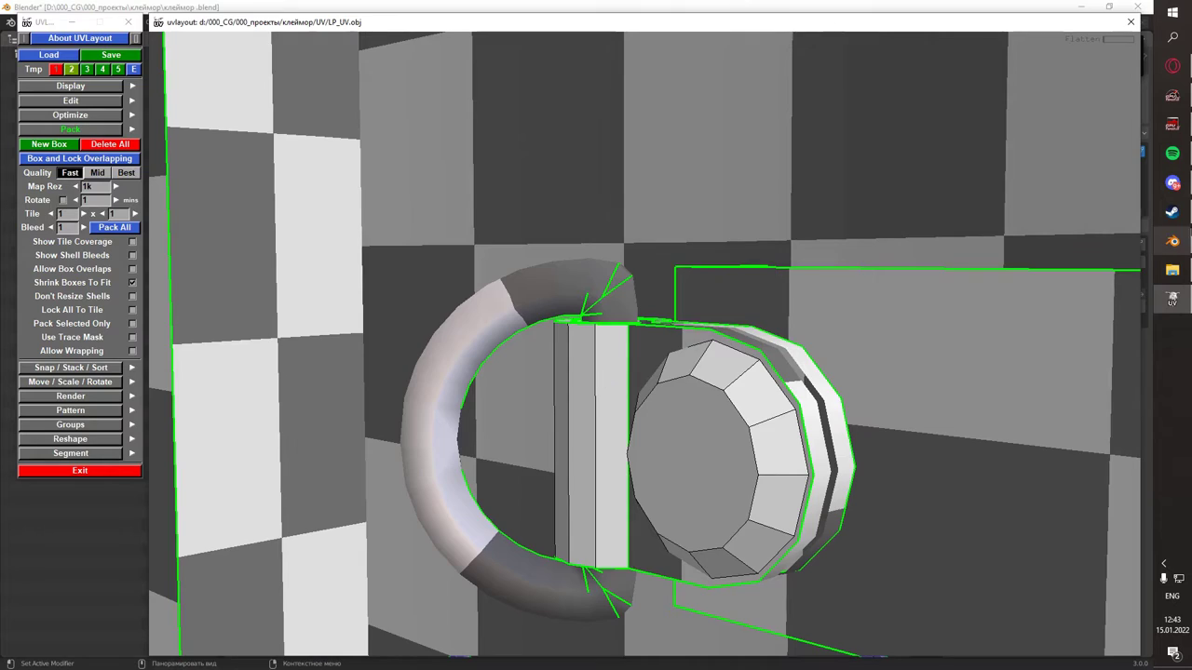
key(alt+Tab)
scroll(614, 306, up, 3)
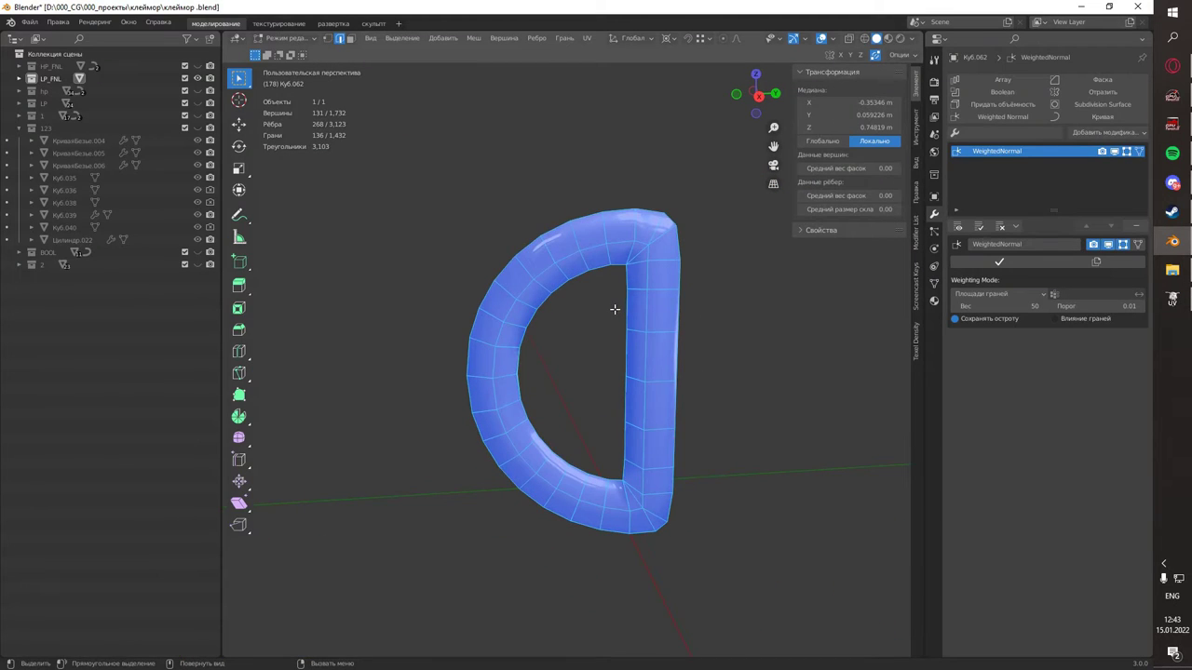
key(alt+Tab)
- Isolate the D-shaped piece with D and bring its parts into the flat UV layout
key(2)
key(3)
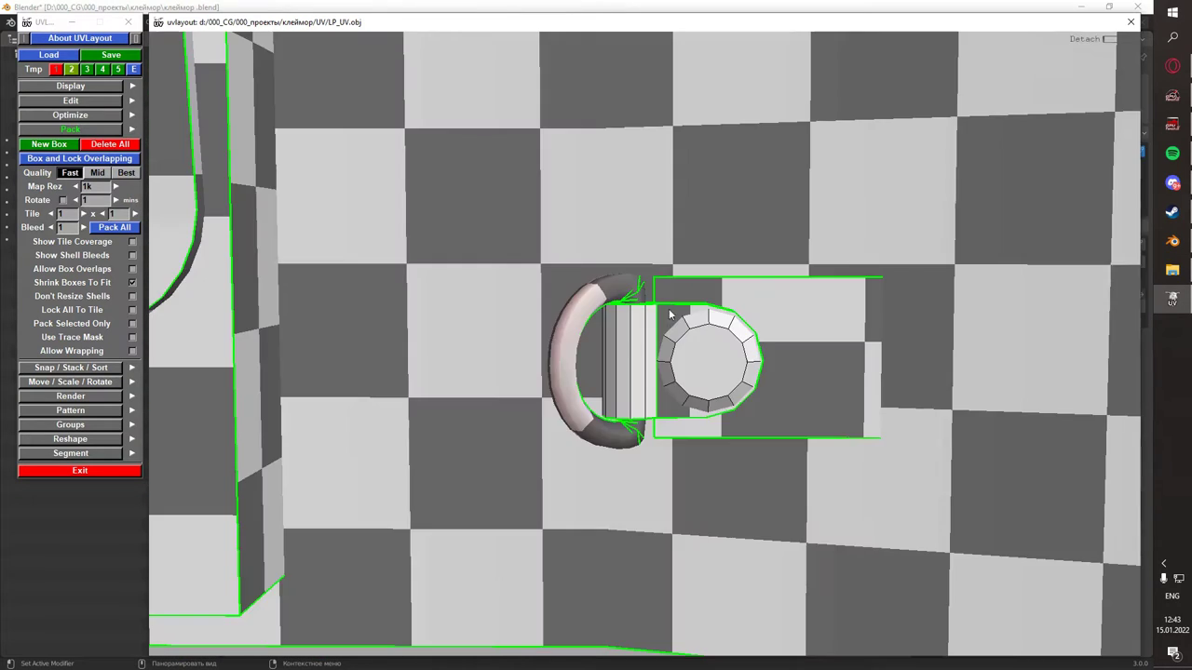
key(1)
key(2)
scroll(660, 366, up, 3)
key(d)
key(1)
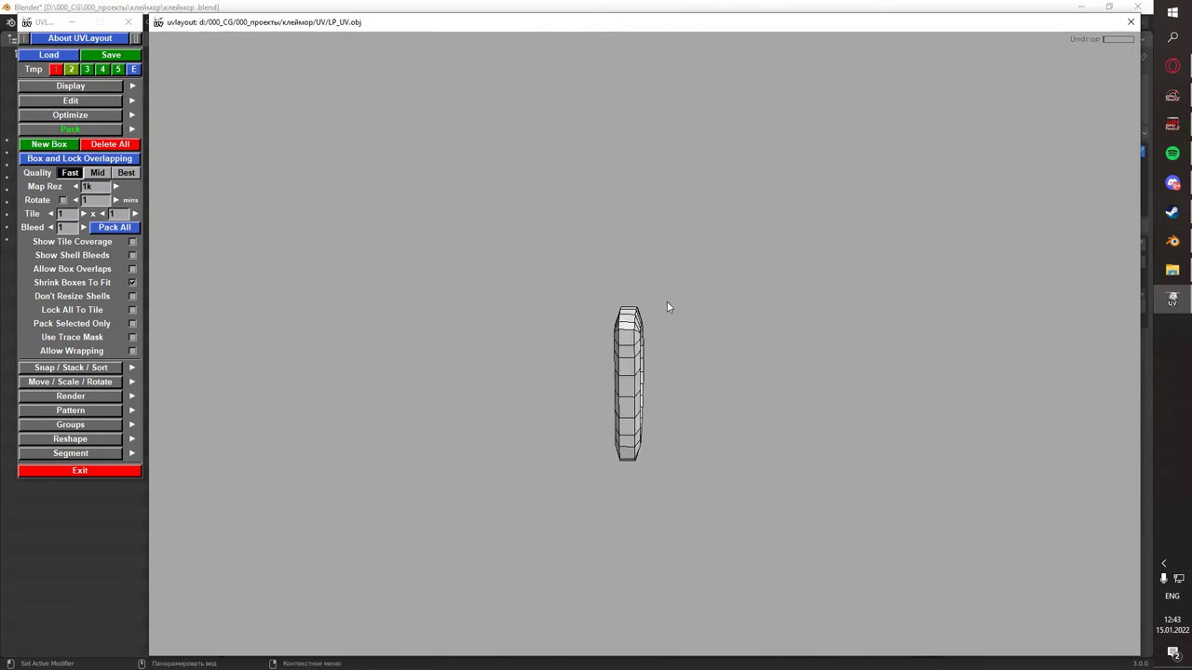
scroll(667, 306, up, 3)
scroll(633, 373, up, 3)
- Send the distorted ring shell back to 3D, then flatten the straightened ring band strip
key(2)
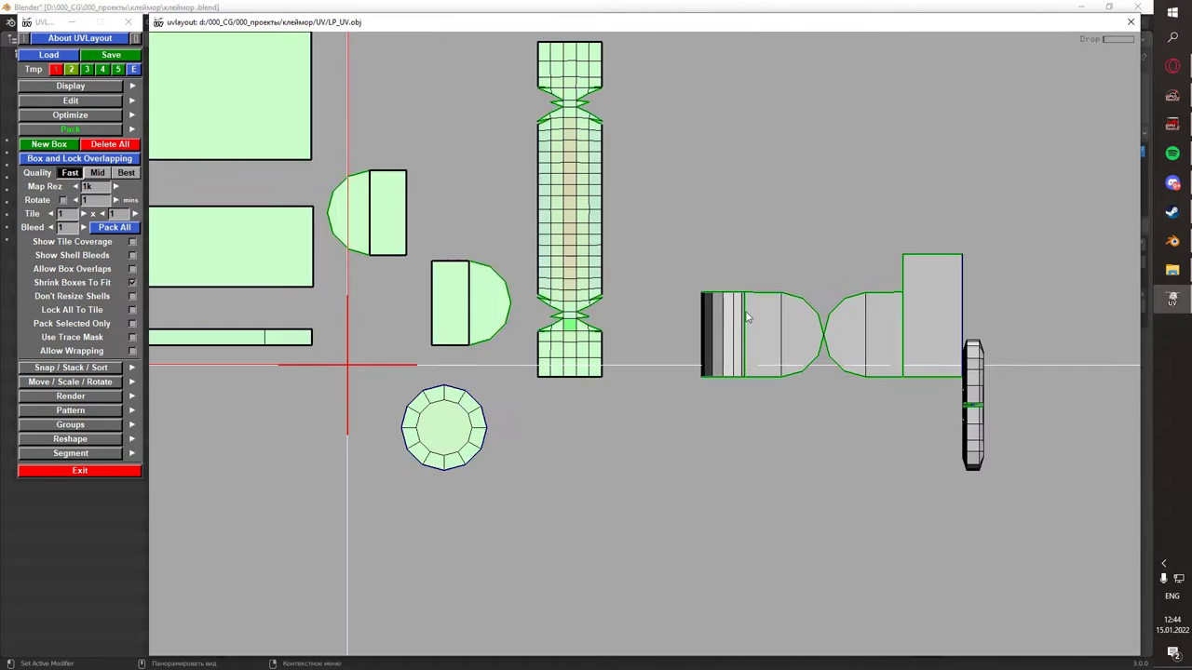
middle_drag(986, 427, 780, 145)
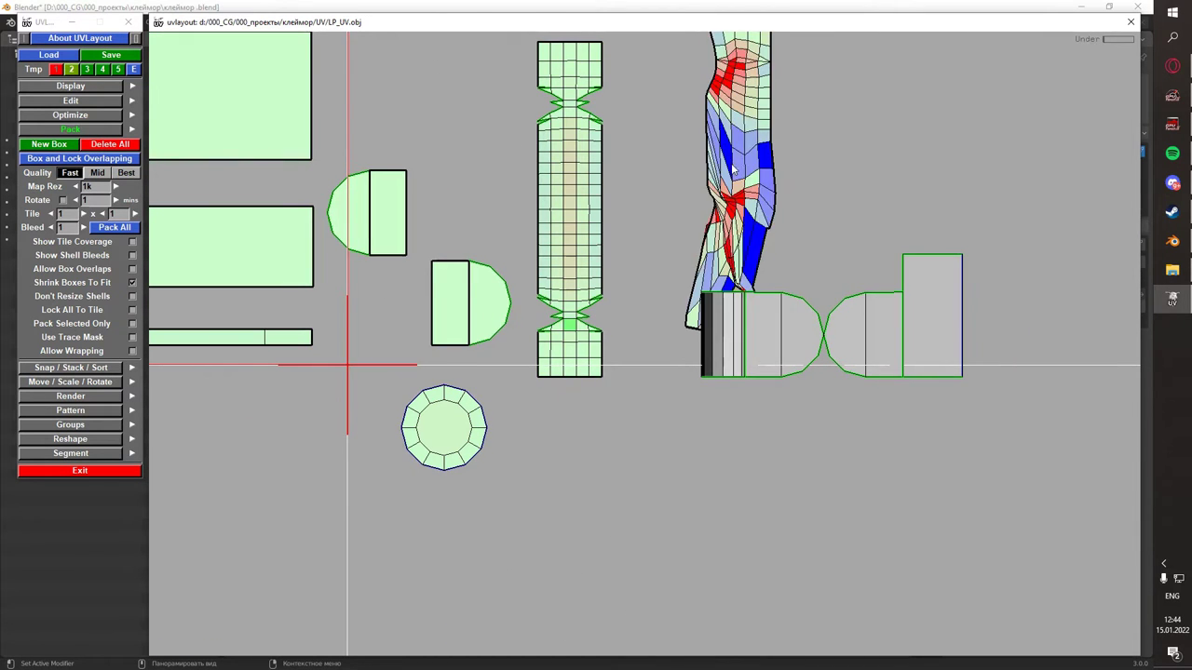
drag(732, 170, 684, 310)
key(d)
key(1)
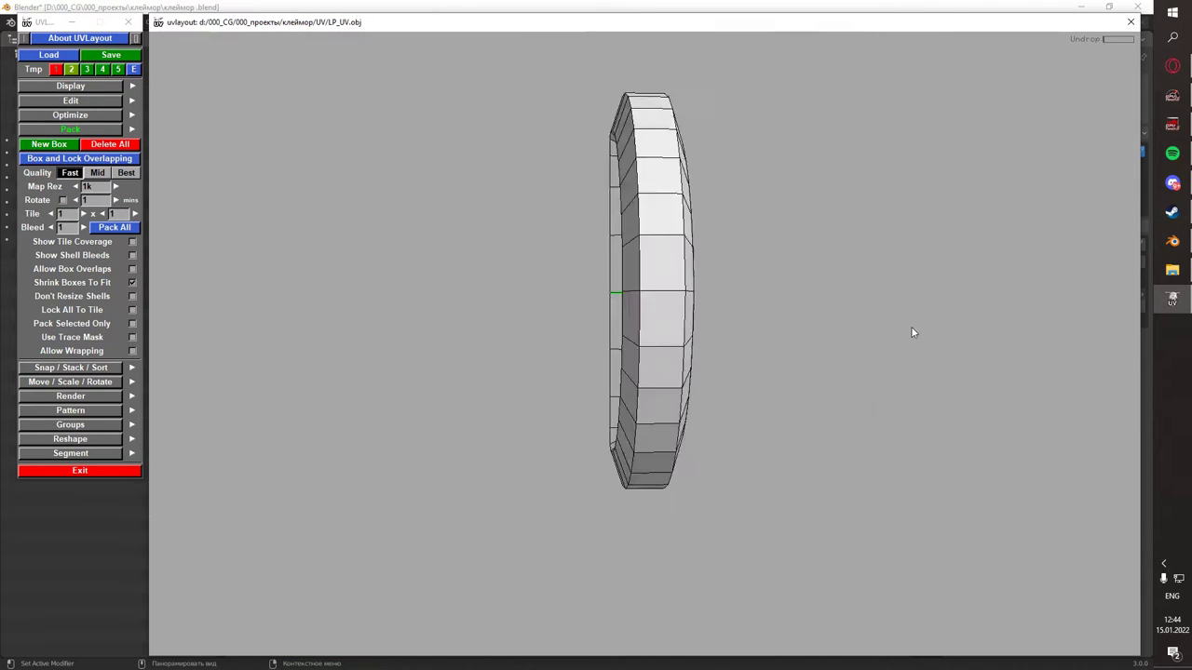
scroll(699, 325, up, 3)
key(Return)
scroll(625, 271, up, 2)
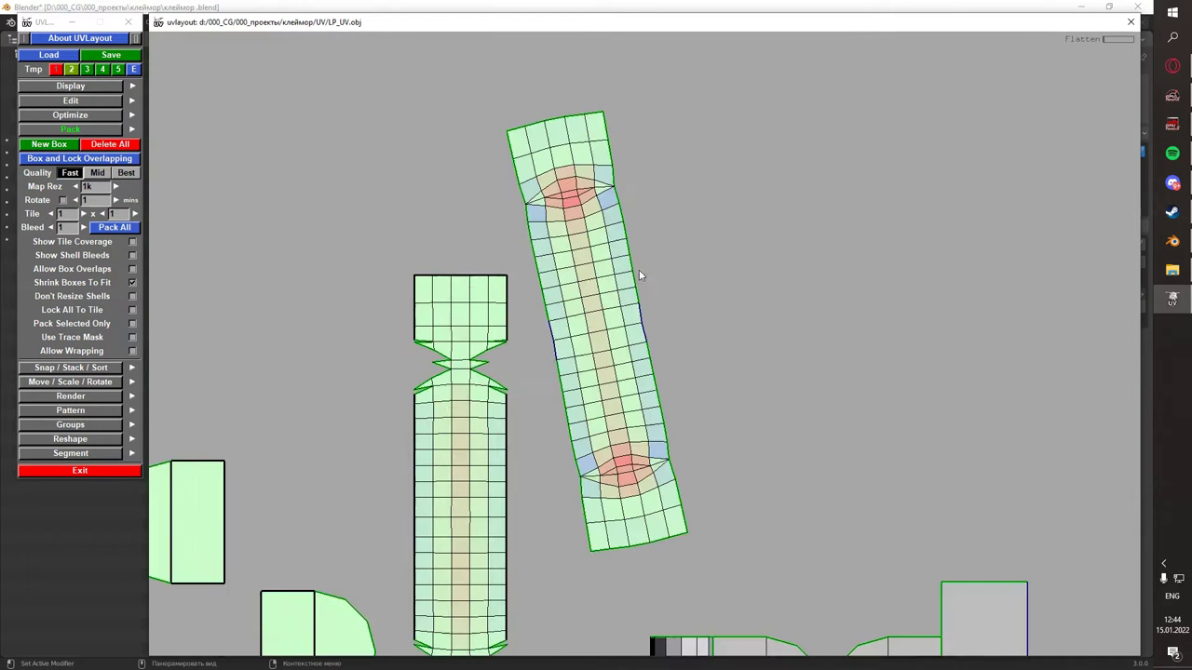
scroll(633, 279, up, 2)
key(f)
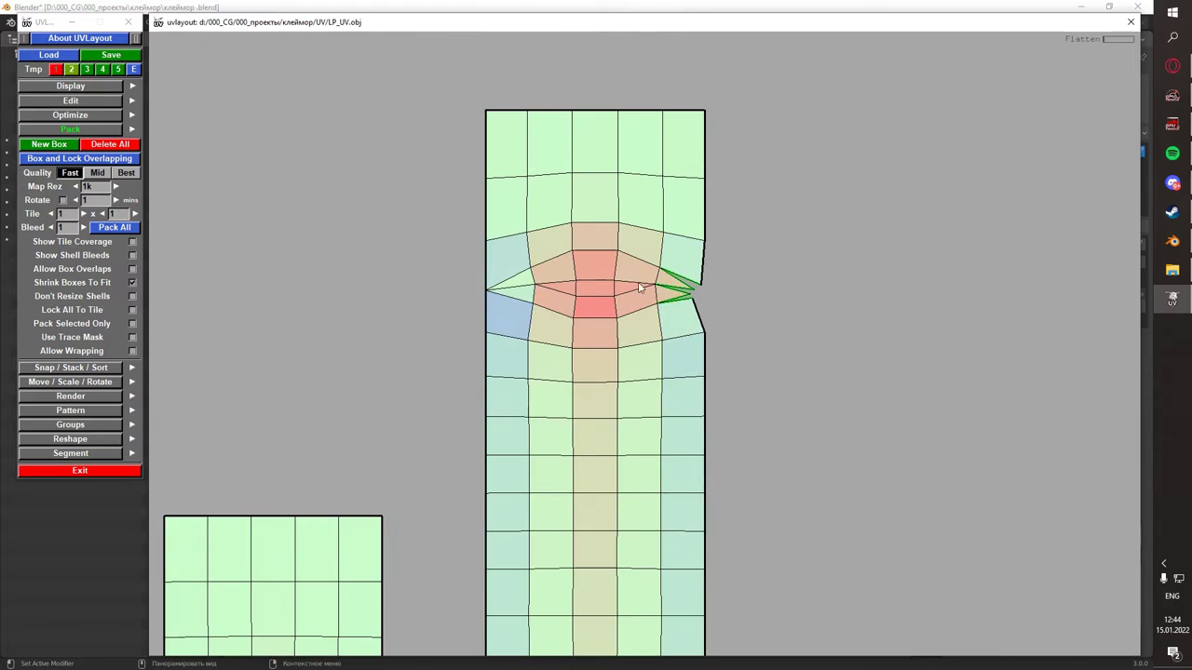
scroll(584, 296, down, 3)
scroll(454, 274, down, 2)
scroll(674, 340, up, 4)
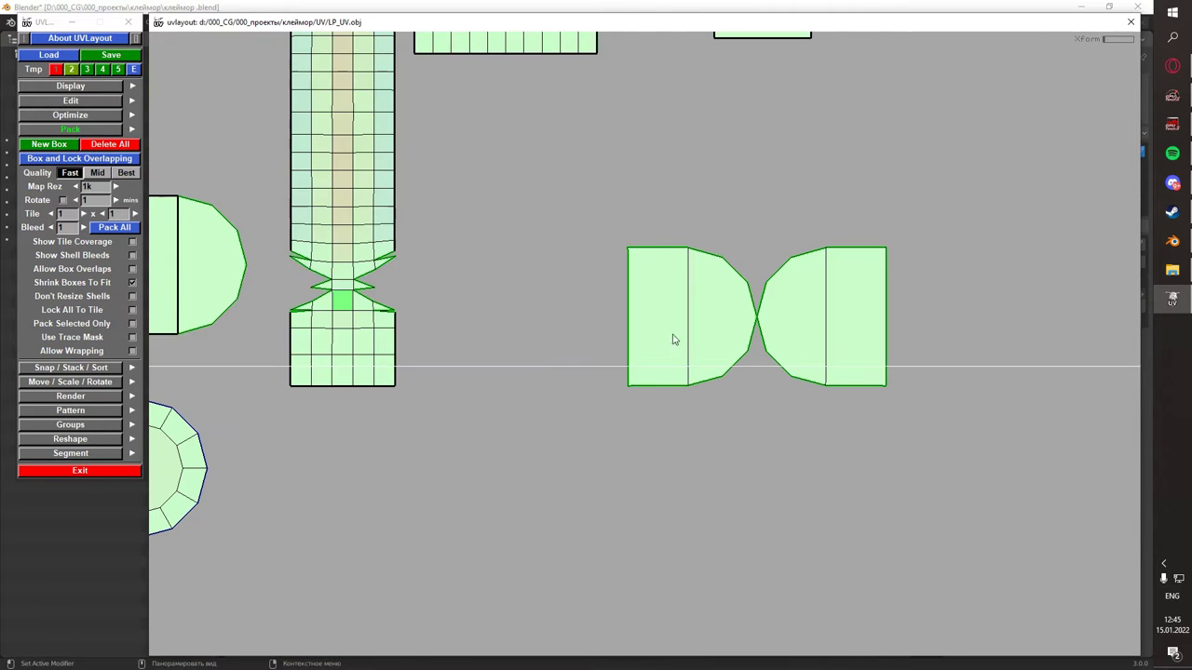
- Check the ring band's checker pattern on the model and inspect the stand parts' seams
key(2)
key(3)
key(1)
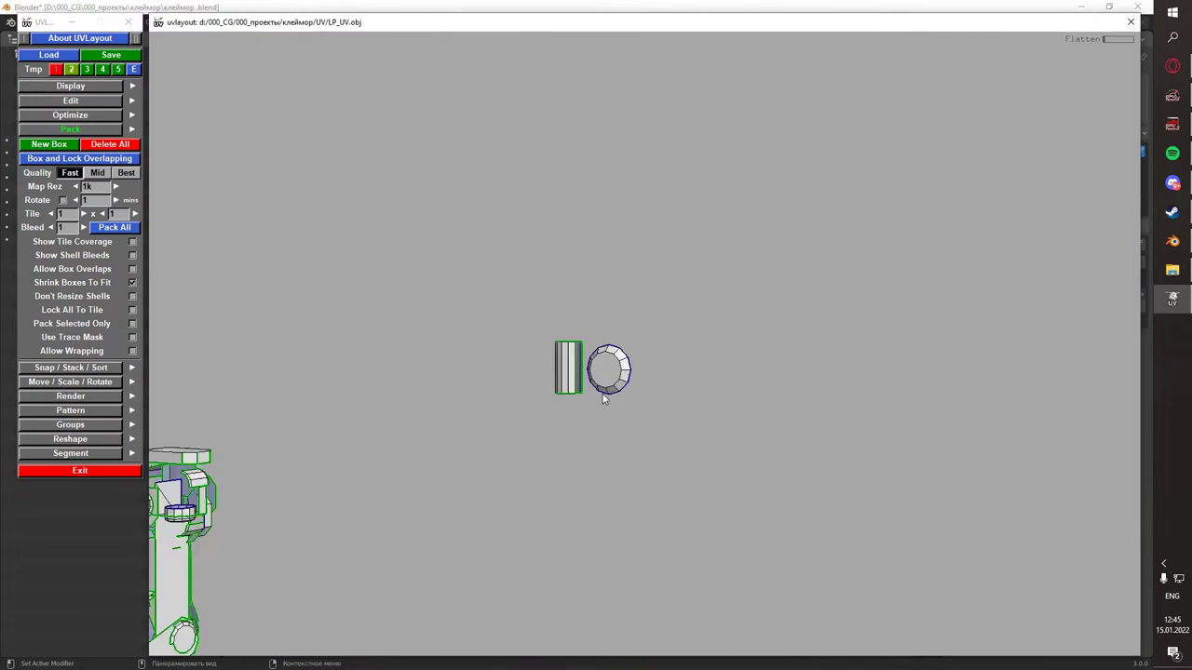
scroll(720, 321, up, 2)
key(3)
key(1)
key(2)
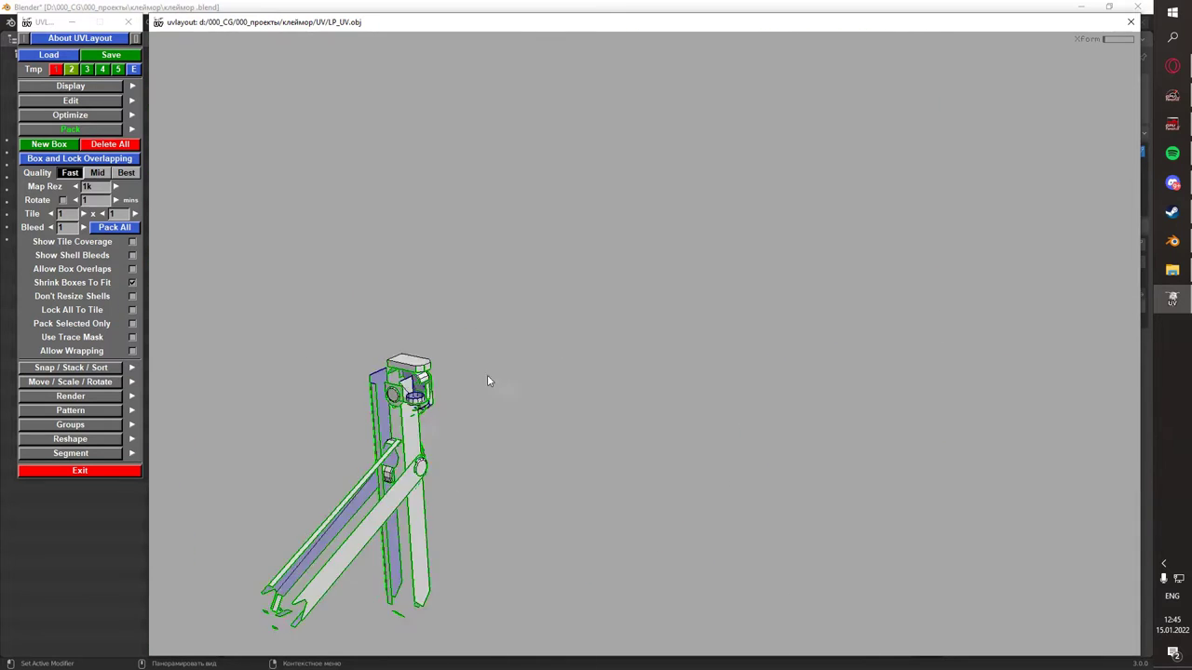
scroll(487, 374, up, 2)
drag(482, 438, 793, 256)
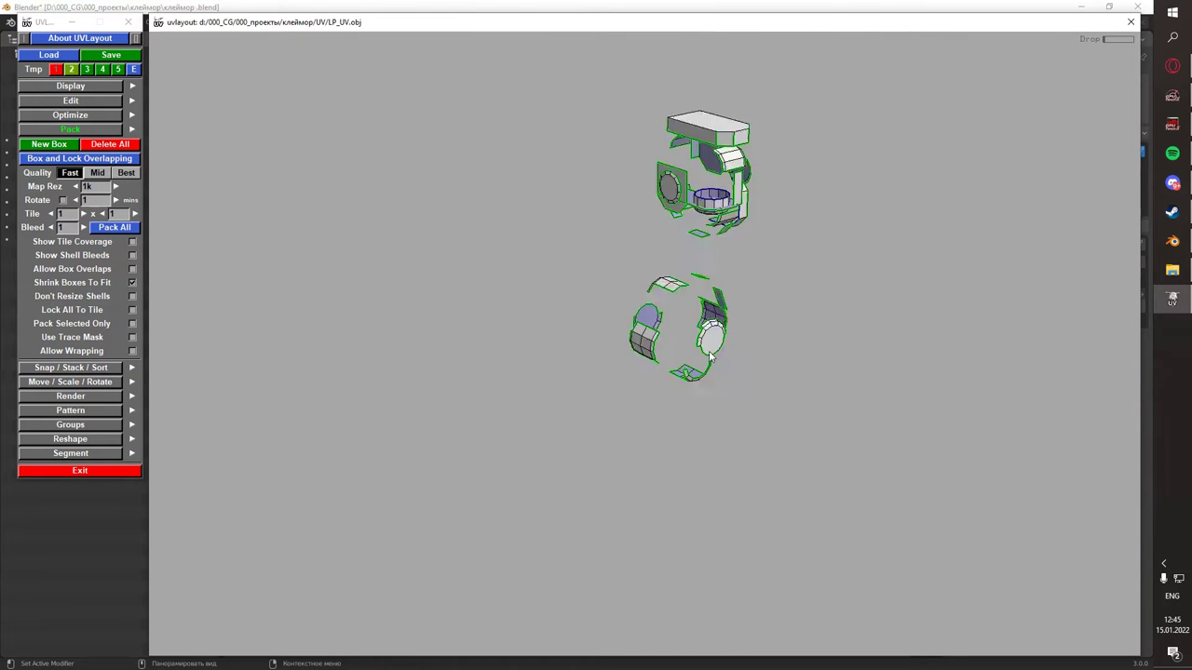
scroll(705, 289, up, 3)
mouse_move(749, 262)
mouse_down()
mouse_move(914, 458)
mouse_move(697, 439)
mouse_up()
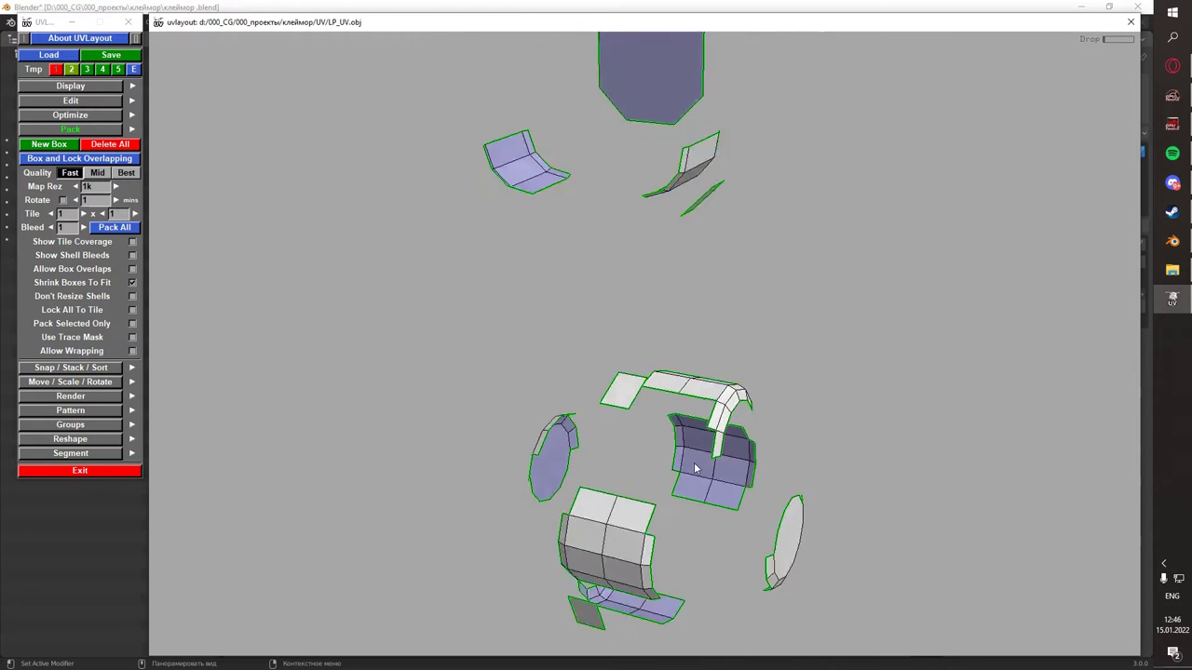
drag(623, 404, 645, 445)
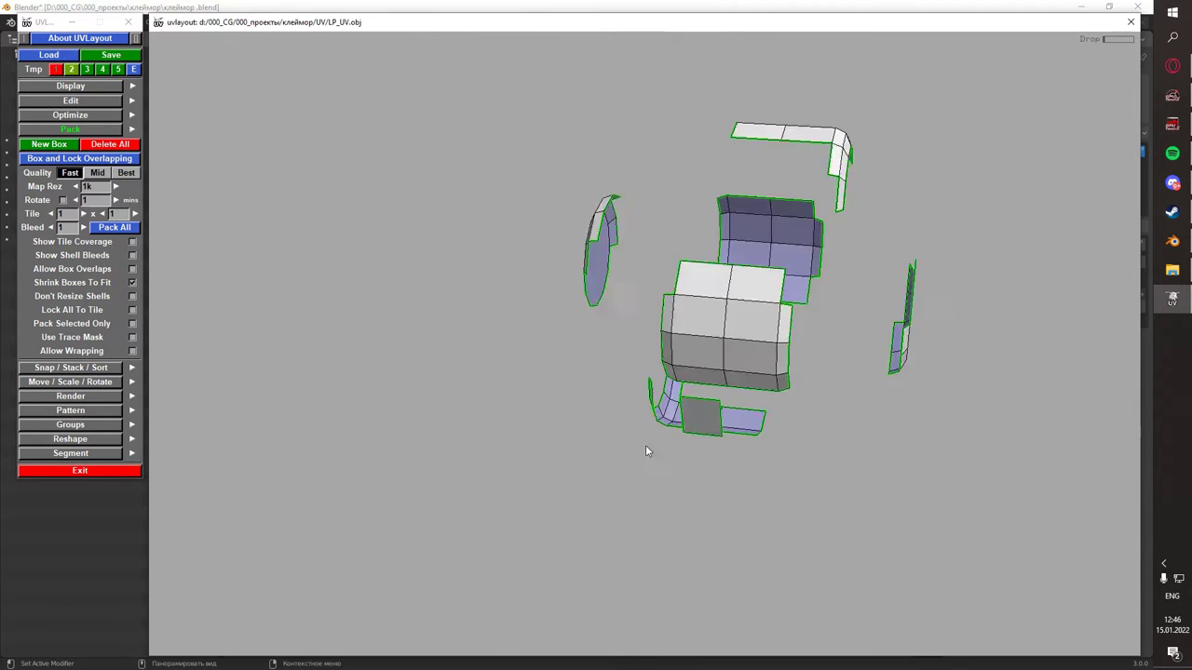
- Turn the two long leg shells horizontal, stacking one above the other
key(1)
scroll(603, 411, up, 3)
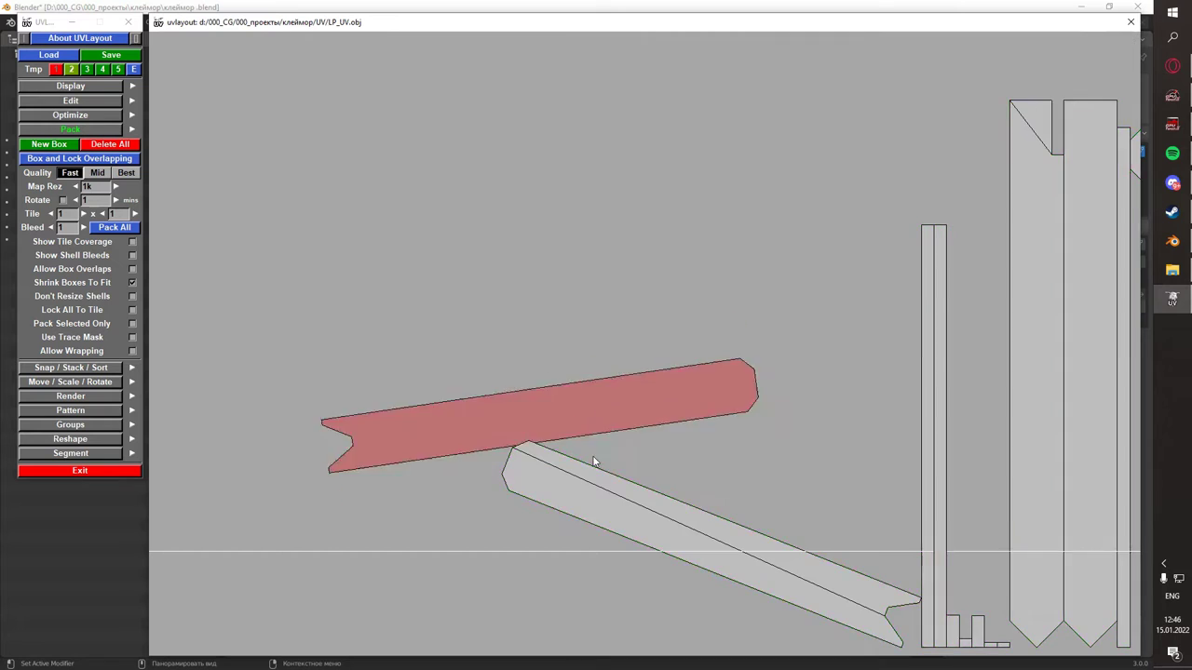
middle_drag(602, 407, 588, 458)
scroll(647, 388, up, 2)
middle_drag(409, 294, 550, 234)
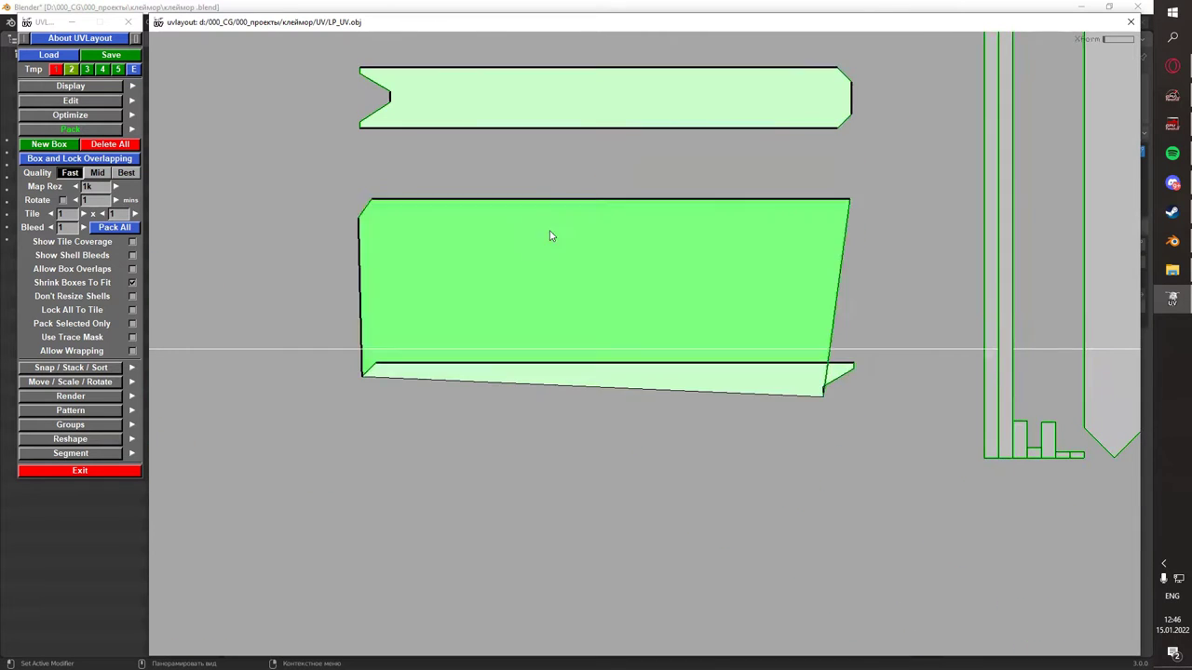
scroll(559, 242, down, 3)
scroll(736, 233, up, 2)
scroll(605, 264, up, 2)
scroll(605, 264, down, 1)
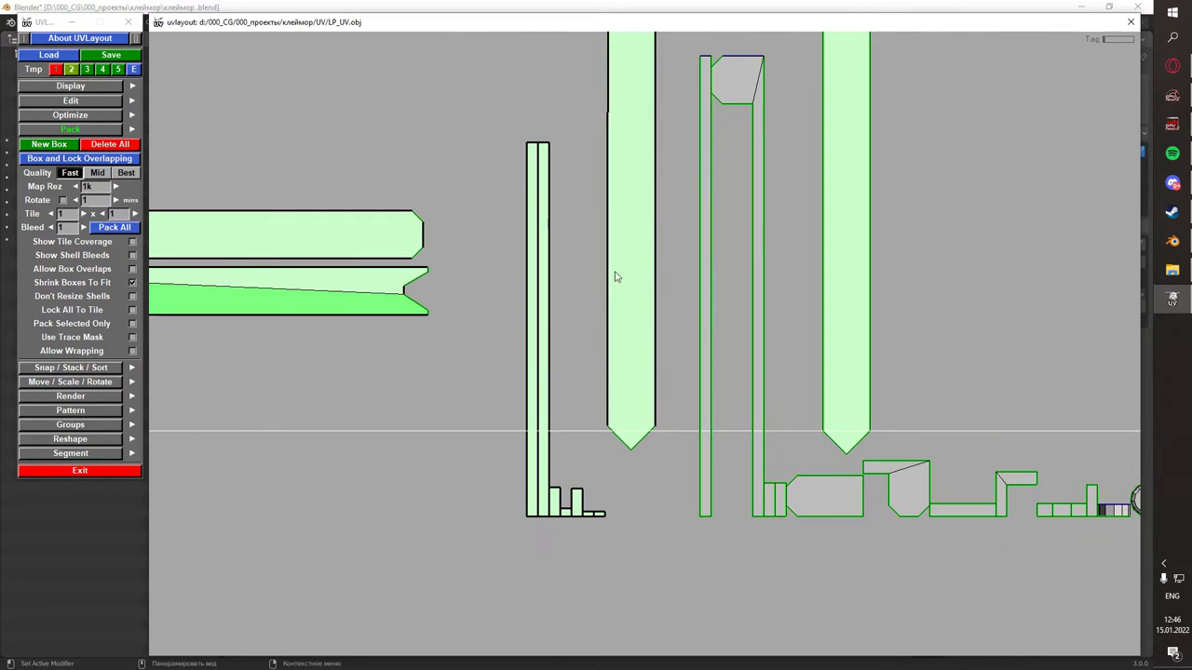
scroll(615, 274, up, 3)
scroll(673, 453, down, 3)
- Place the grey shell below the leg shells and the round shell beside the packed pieces
middle_drag(617, 488, 635, 371)
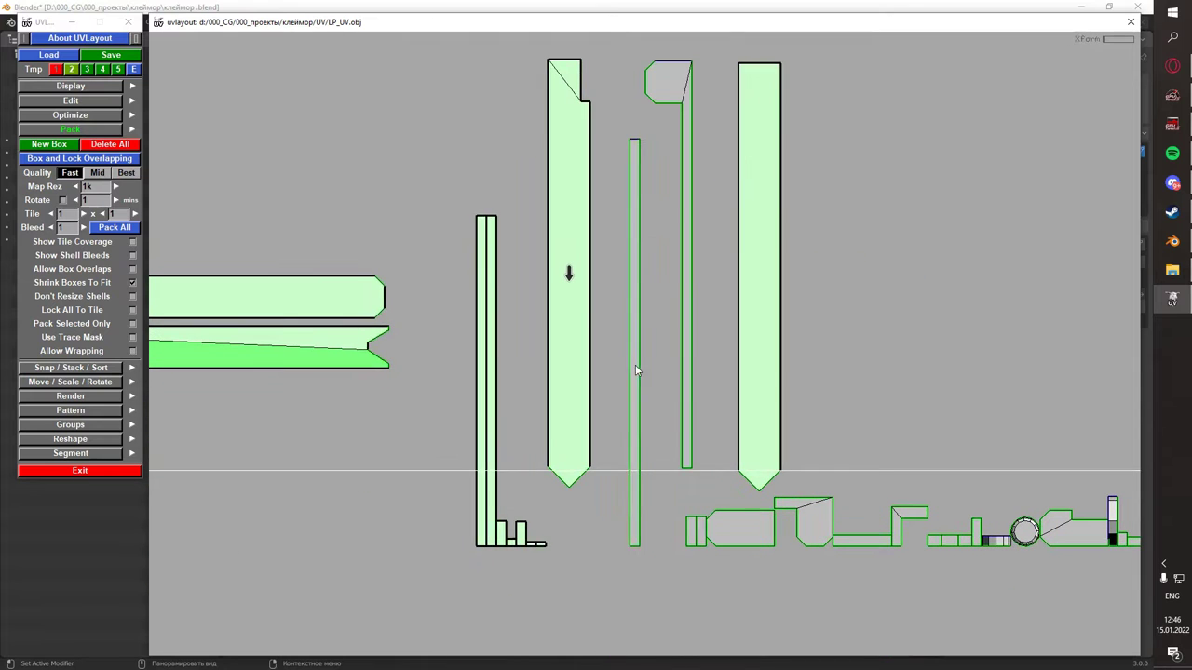
scroll(550, 347, up, 2)
scroll(651, 326, down, 2)
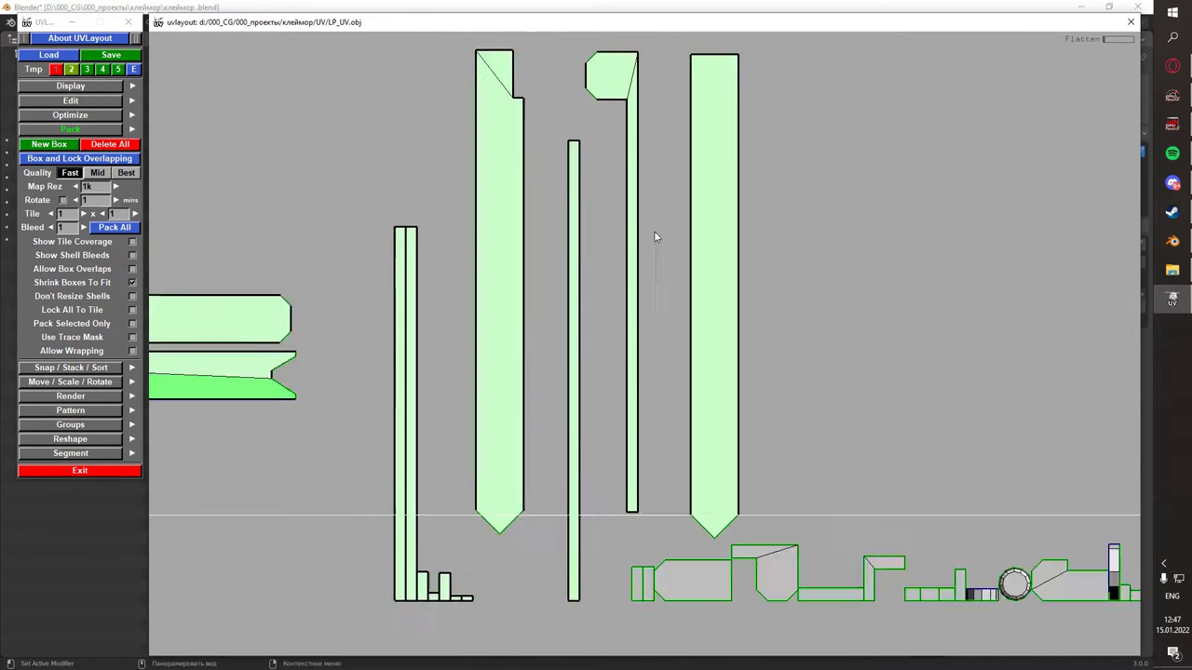
middle_drag(708, 316, 726, 391)
scroll(717, 320, down, 1)
scroll(717, 319, up, 2)
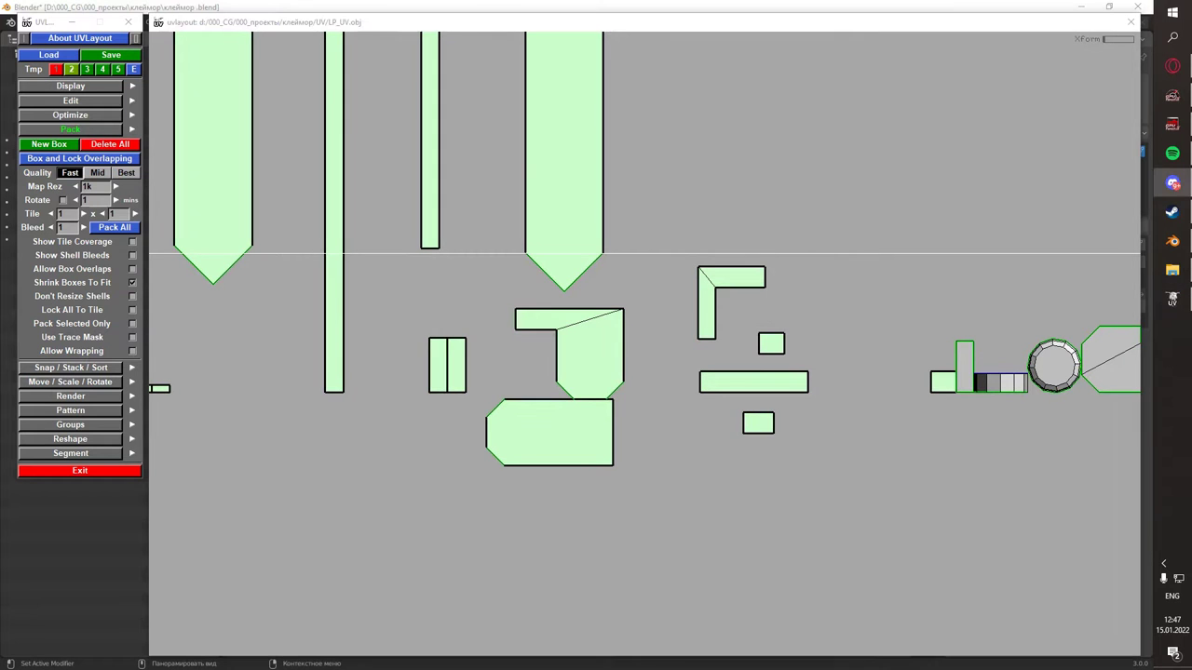
scroll(1033, 325, down, 2)
scroll(813, 390, up, 3)
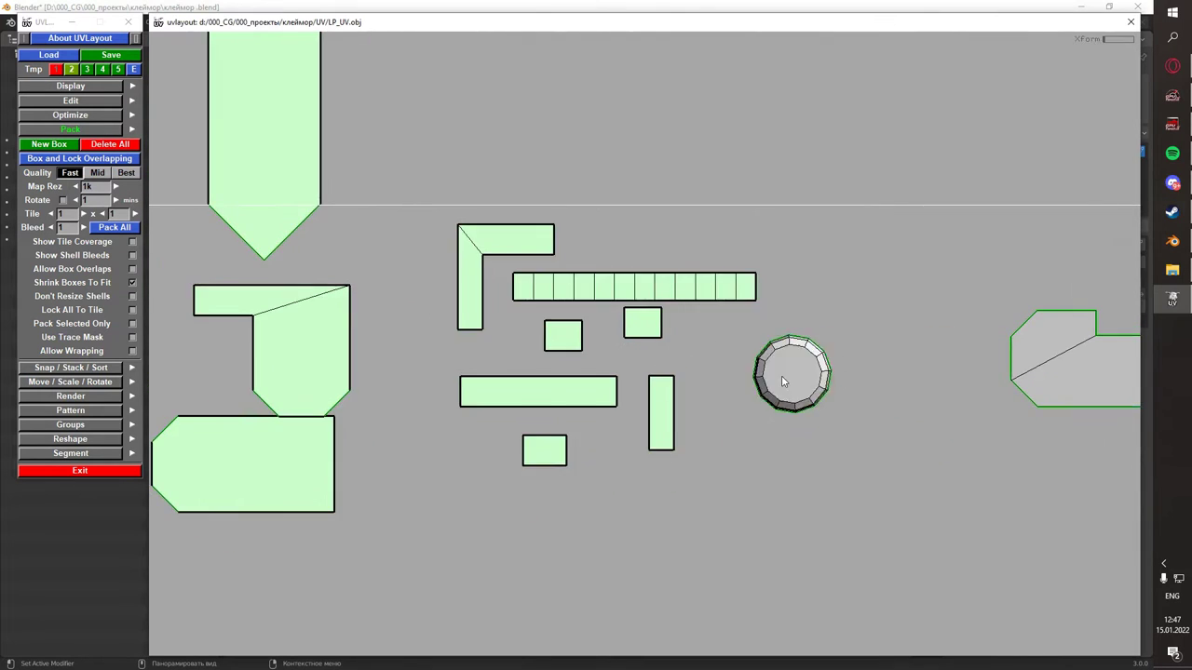
scroll(686, 328, down, 1)
mouse_move(781, 375)
middle_down()
mouse_move(686, 328)
mouse_move(545, 335)
middle_up()
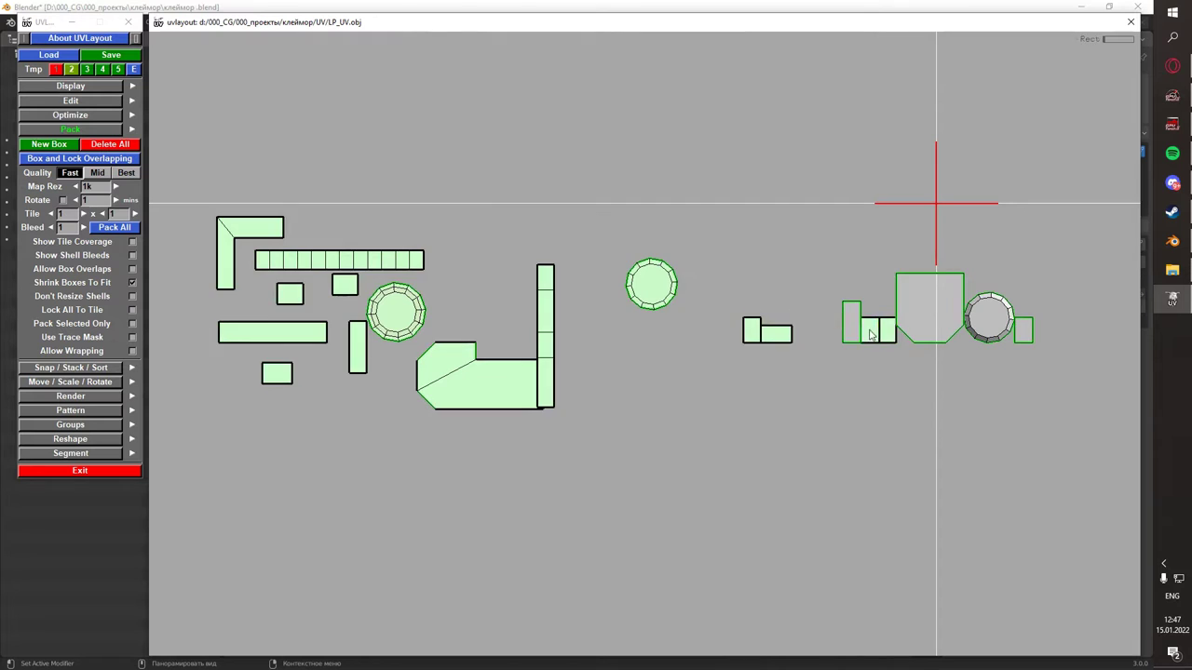
key(p)
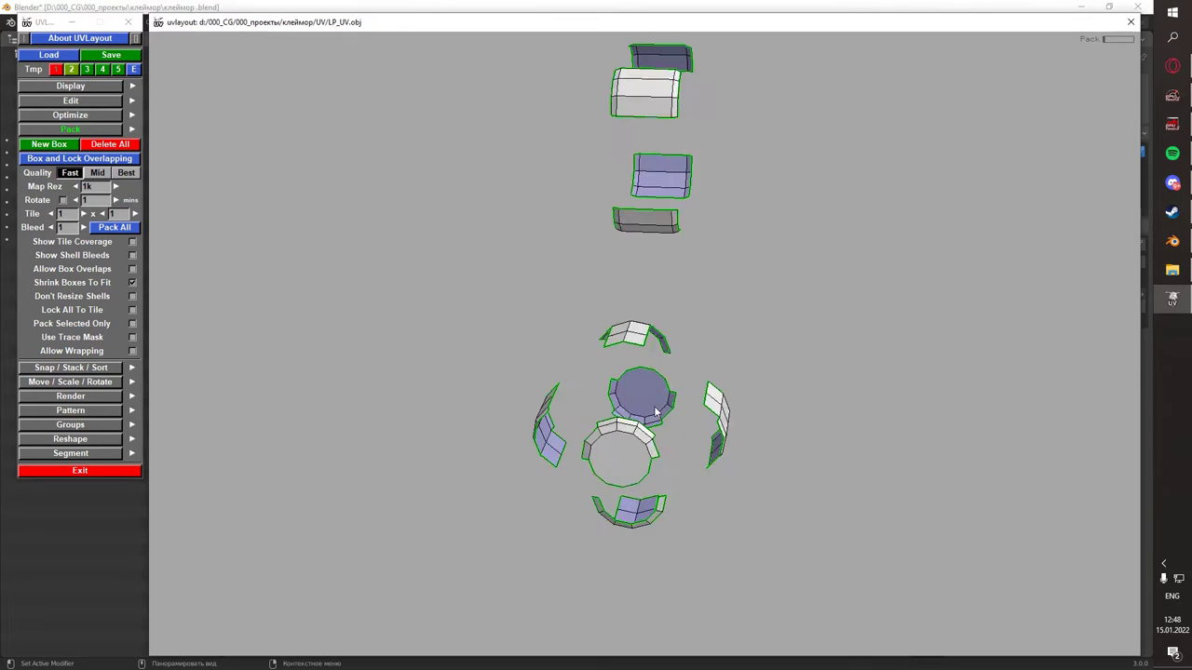
- Flatten the remaining cylinder shell in the UV layout
key(1)
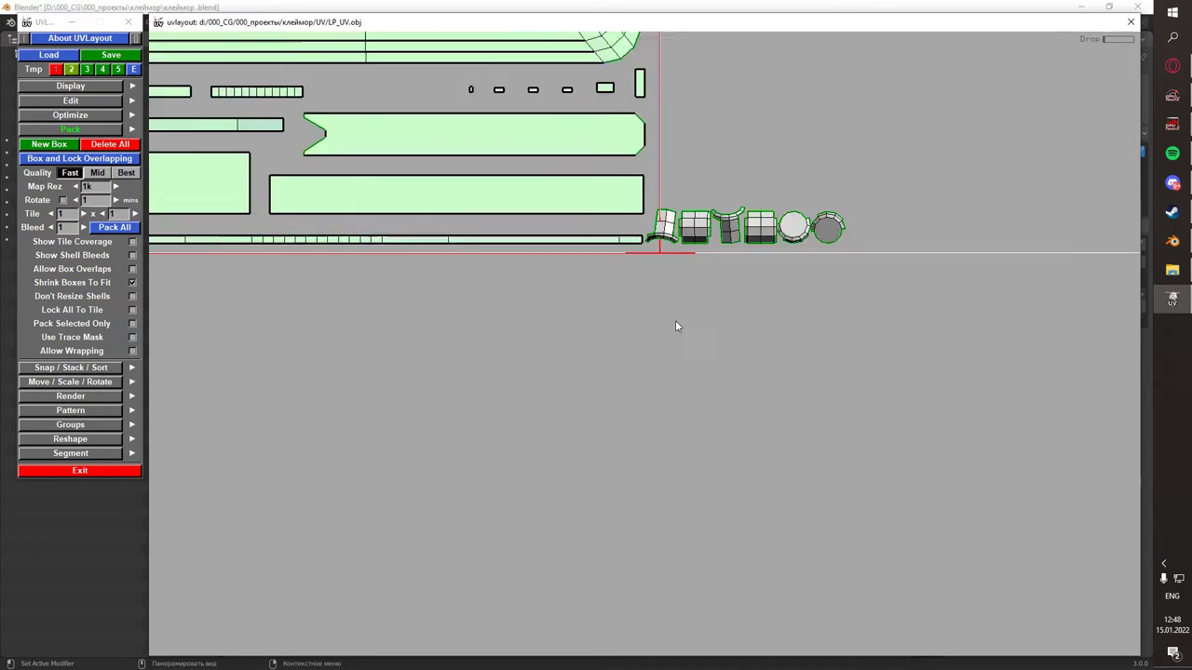
scroll(675, 330, up, 1)
scroll(674, 329, up, 3)
scroll(839, 359, up, 2)
key(2)
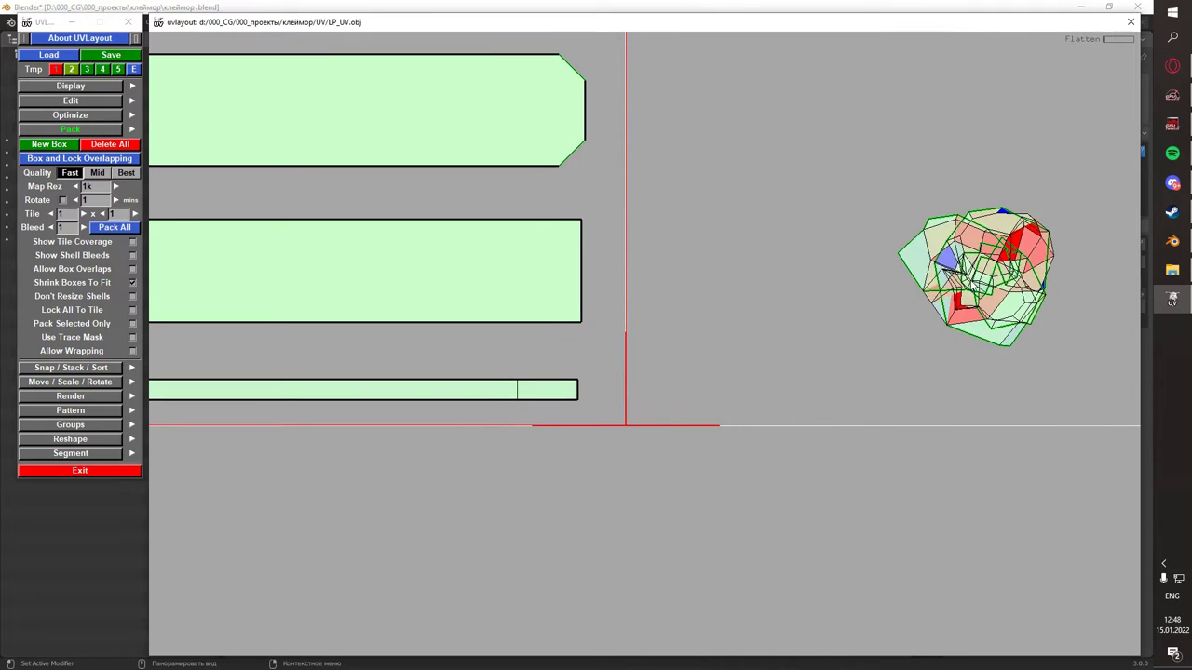
drag(707, 447, 602, 503)
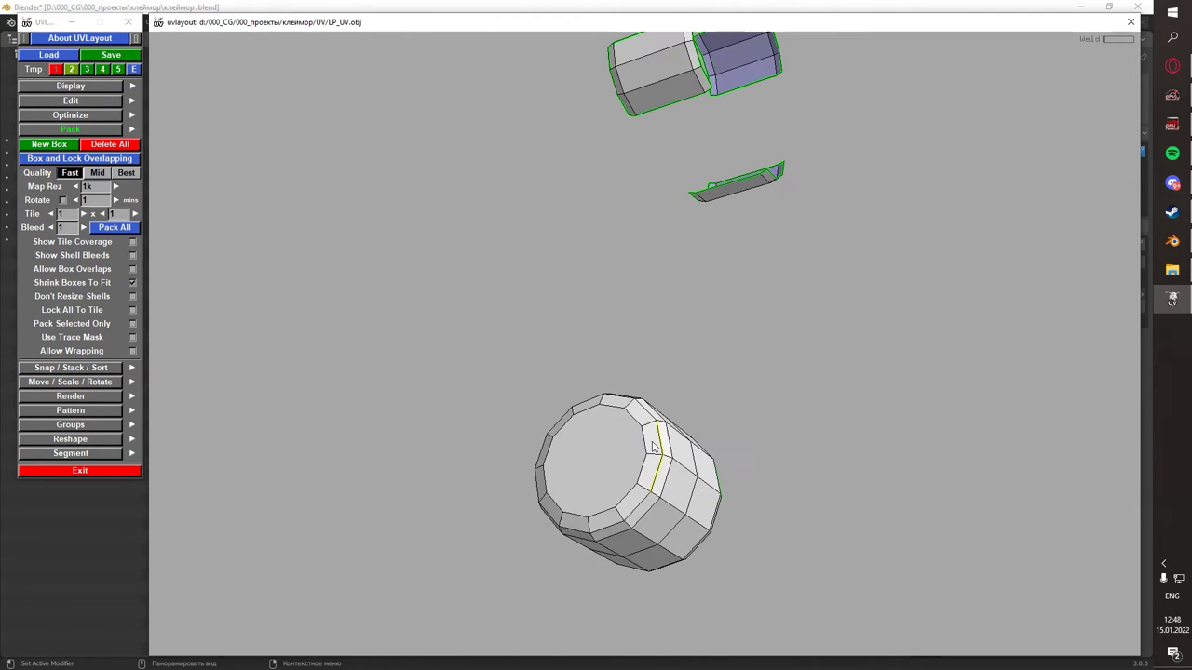
key(1)
key(f)
- Cut the cylinder along its seam edge and drop it from the 3D view
key(2)
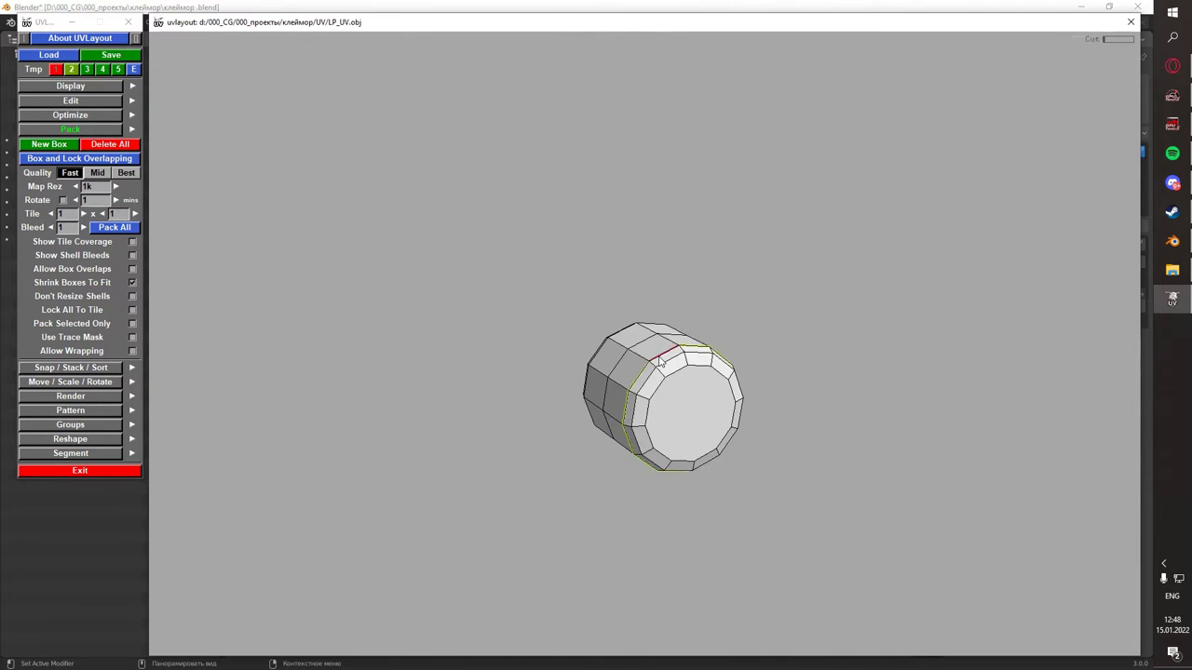
drag(654, 457, 655, 346)
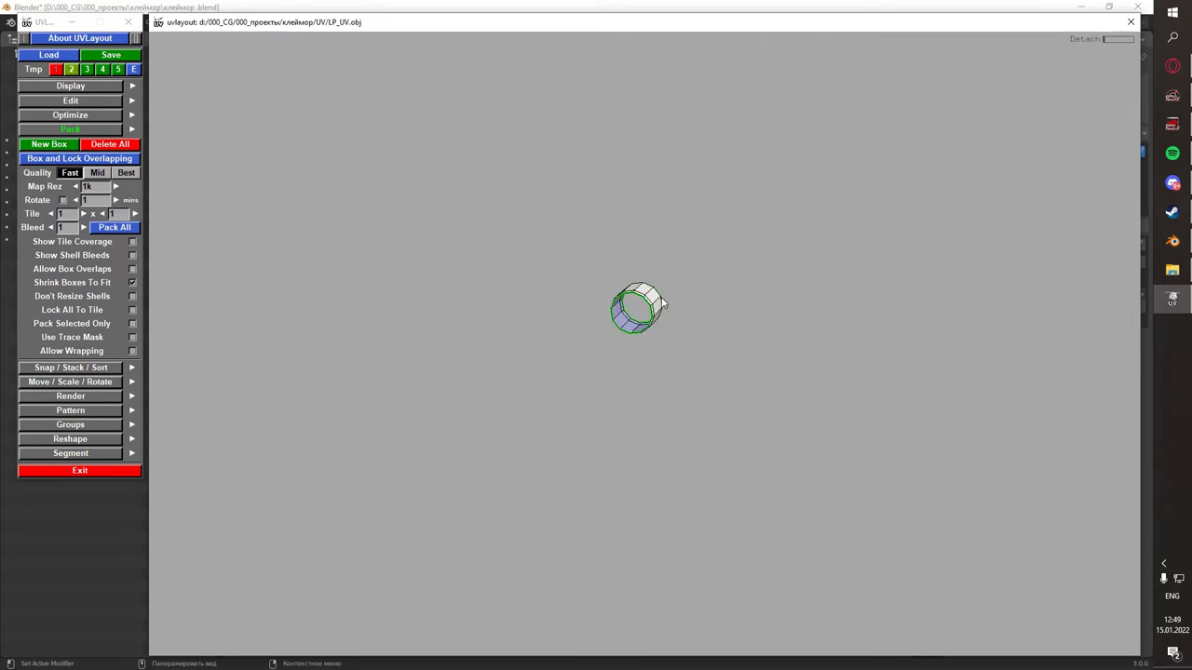
scroll(594, 337, up, 5)
key(c)
key(1)
key(2)
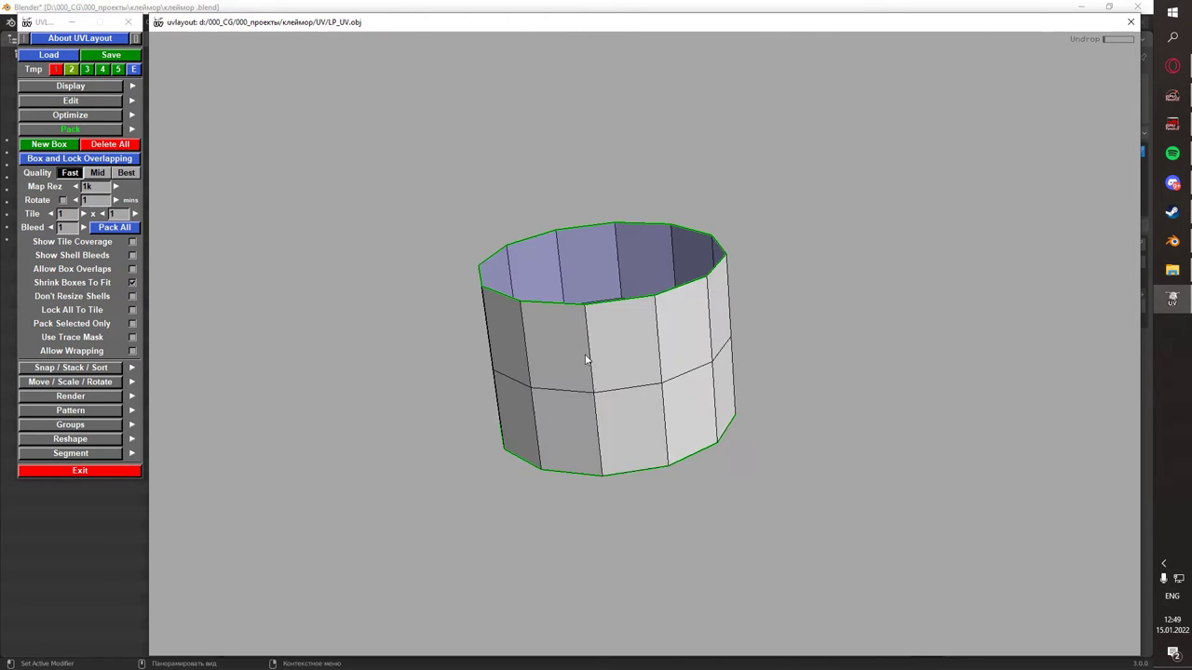
key(d)
- Flatten the cylinder's new cap and strip shells and repack all shells into the tile
key(1)
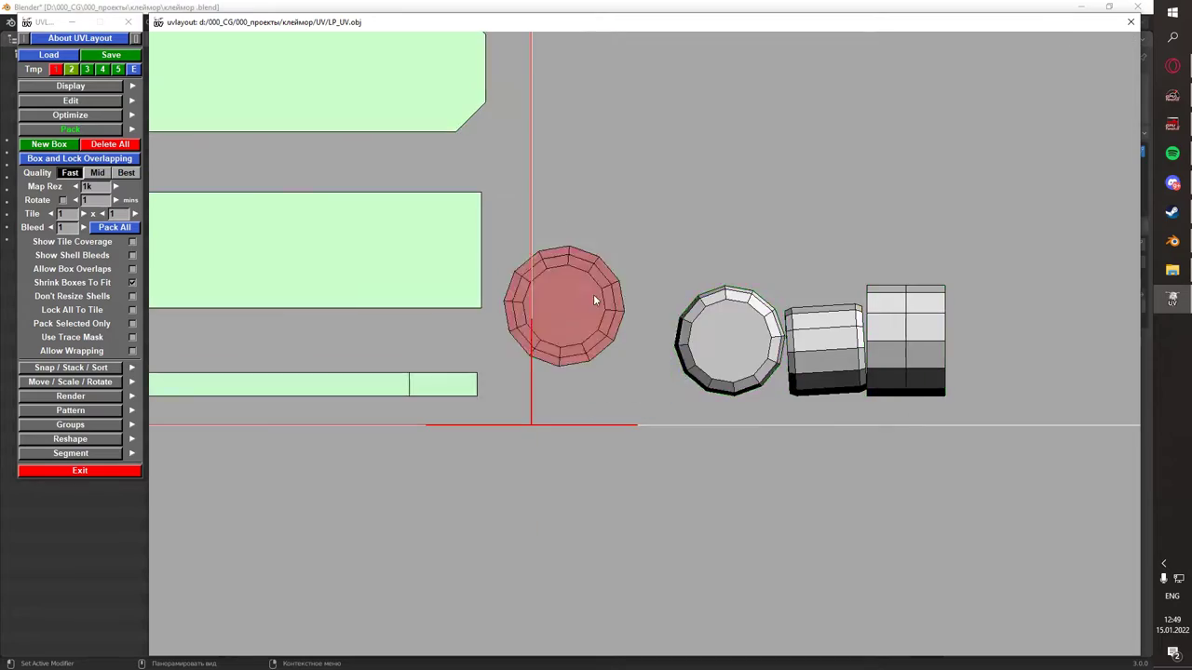
key(shift+f)
scroll(929, 346, down, 5)
key(2)
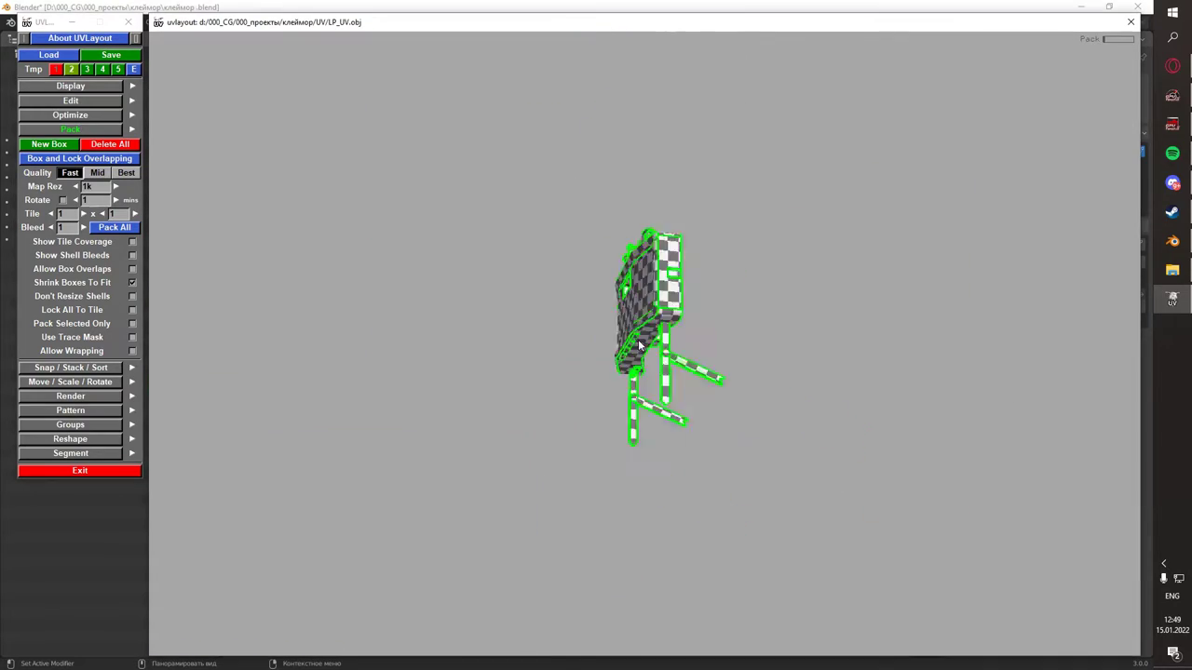
key(1)
scroll(569, 277, up, 5)
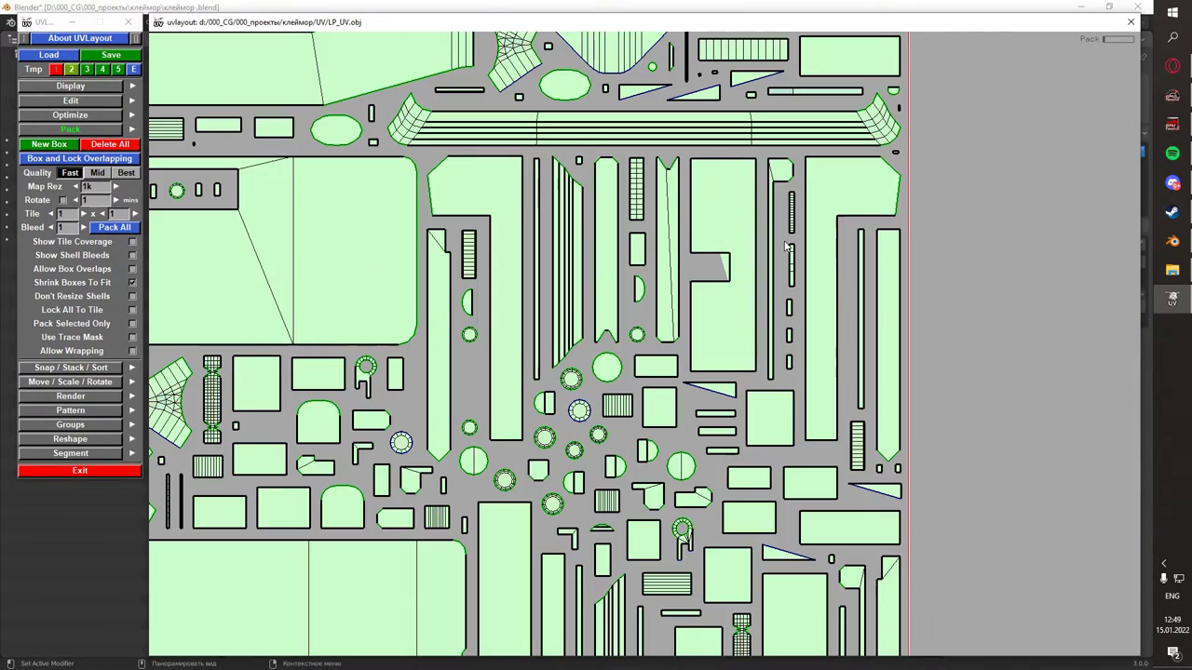
- Merge the selected vertices with M using the At Last option
key(2)
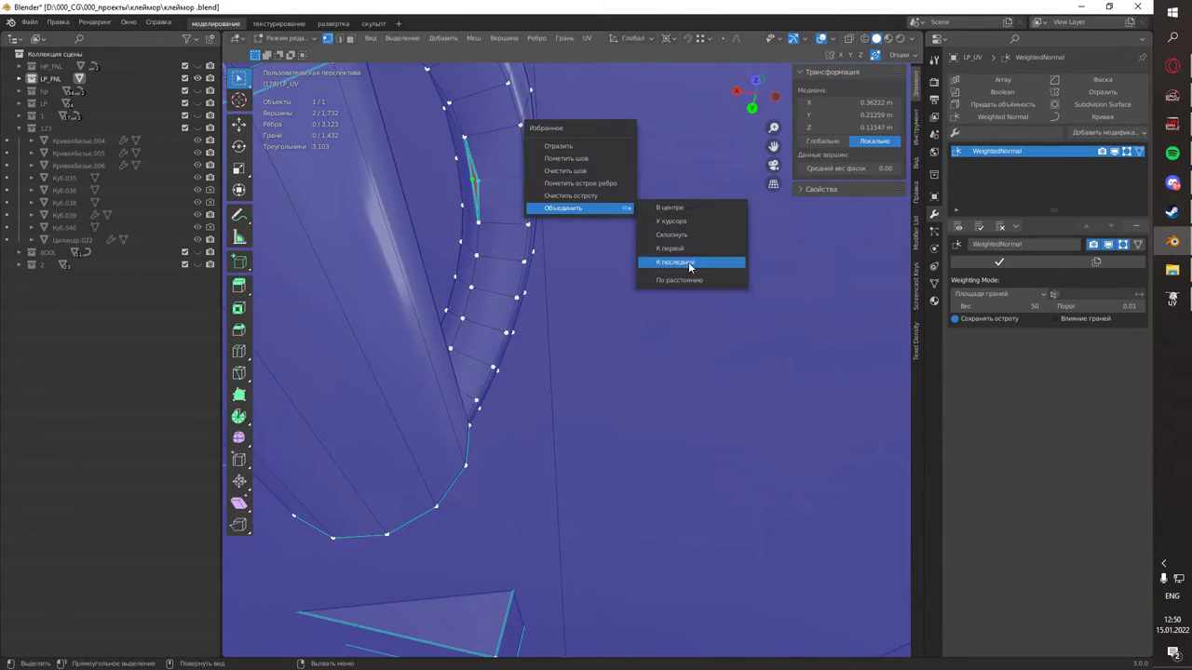
click(689, 264)
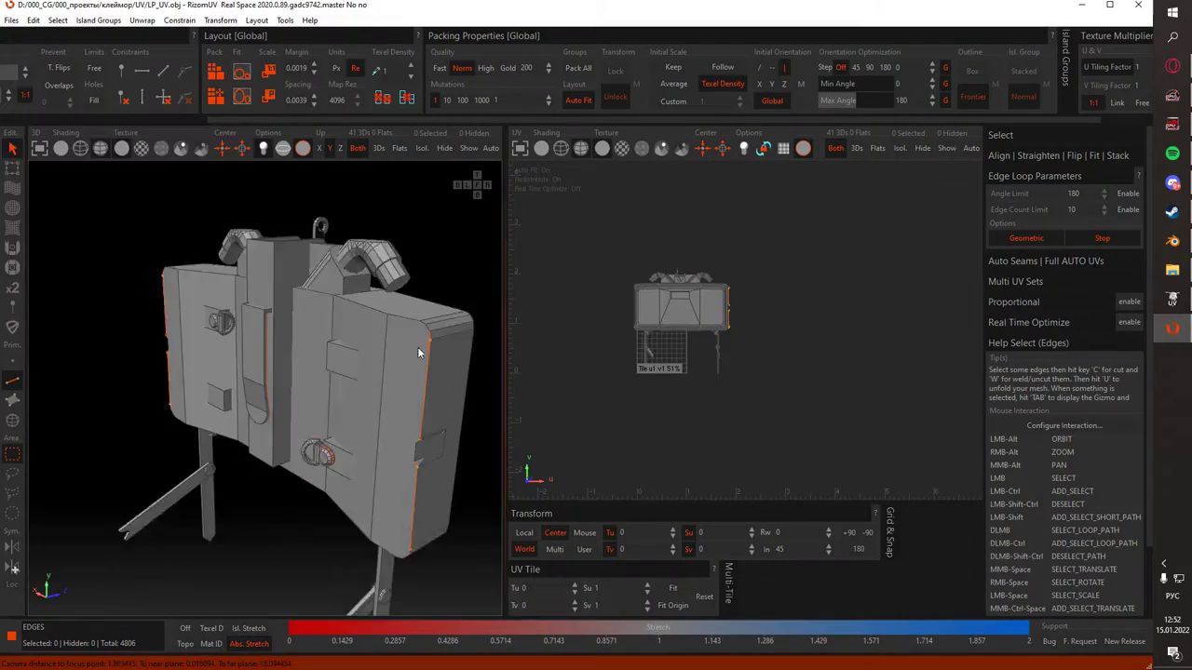
- Reload the updated mine mesh and repack its UV islands at Gold packing quality
click(12, 19)
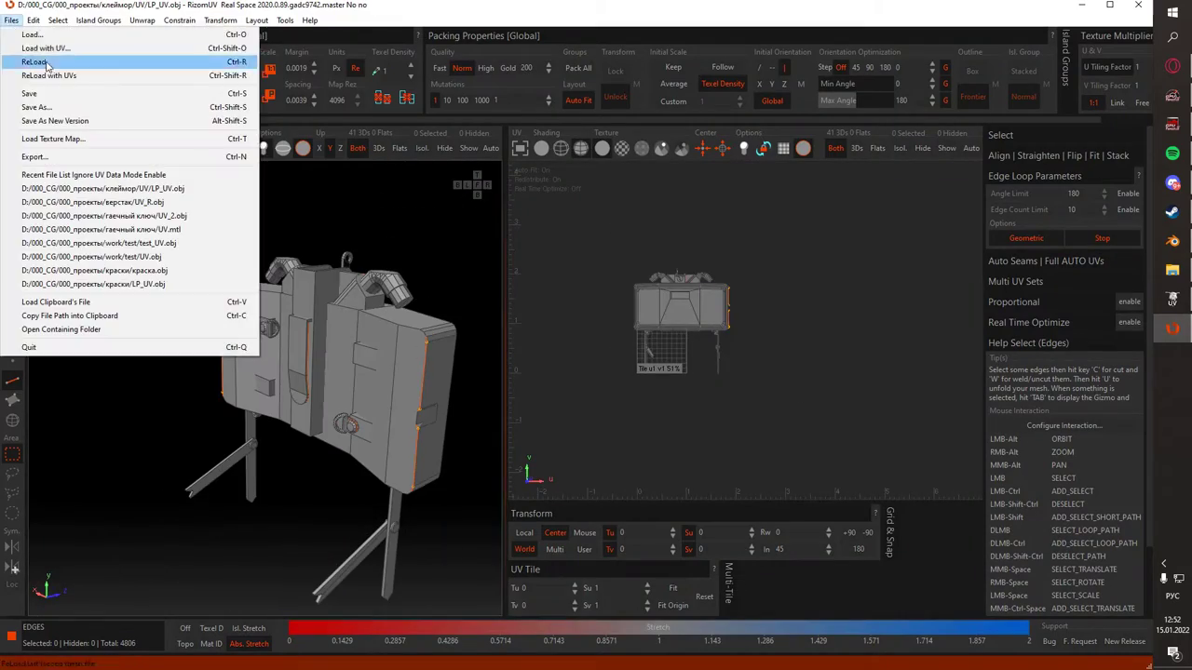
click(46, 63)
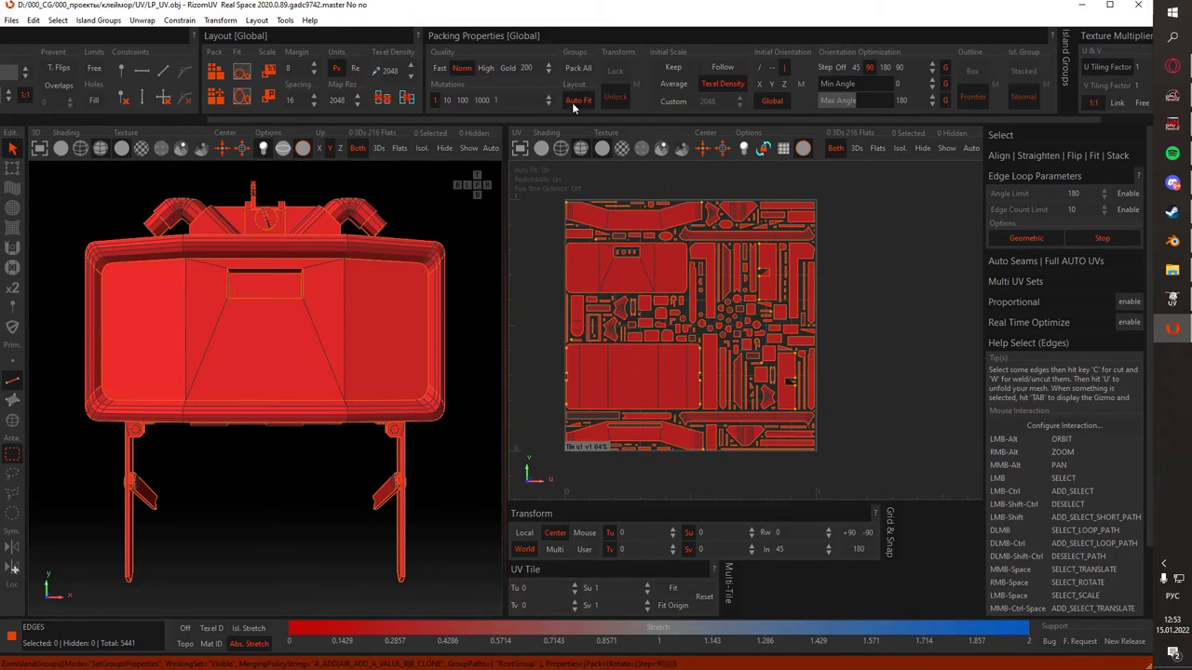
click(507, 68)
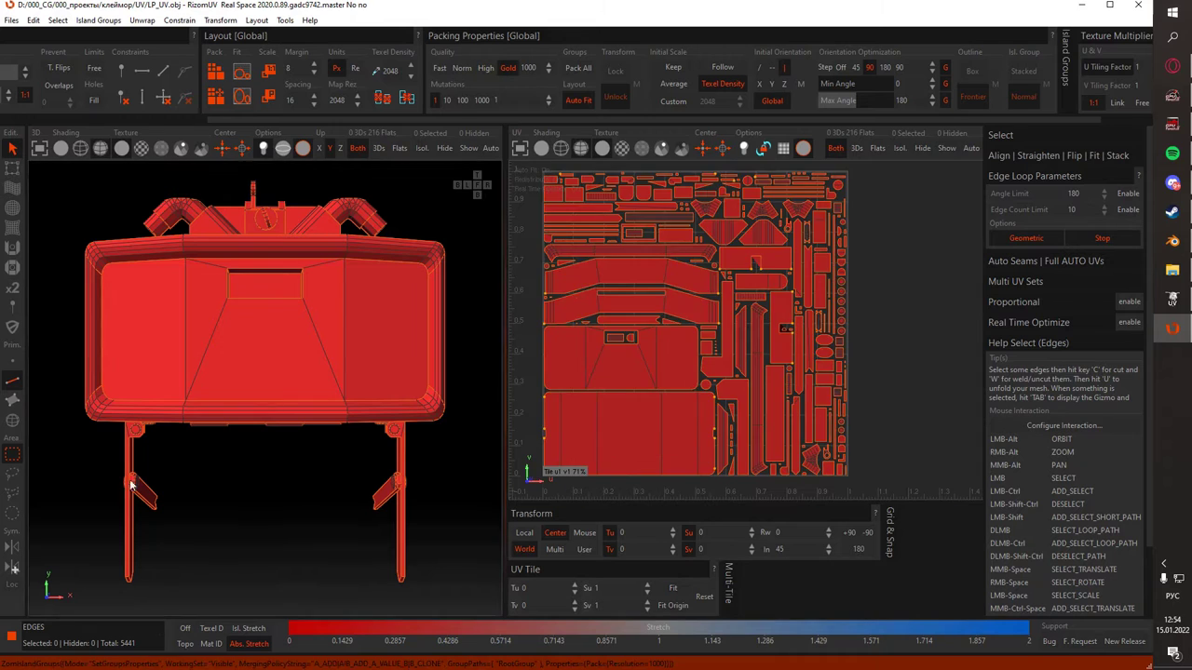
click(216, 97)
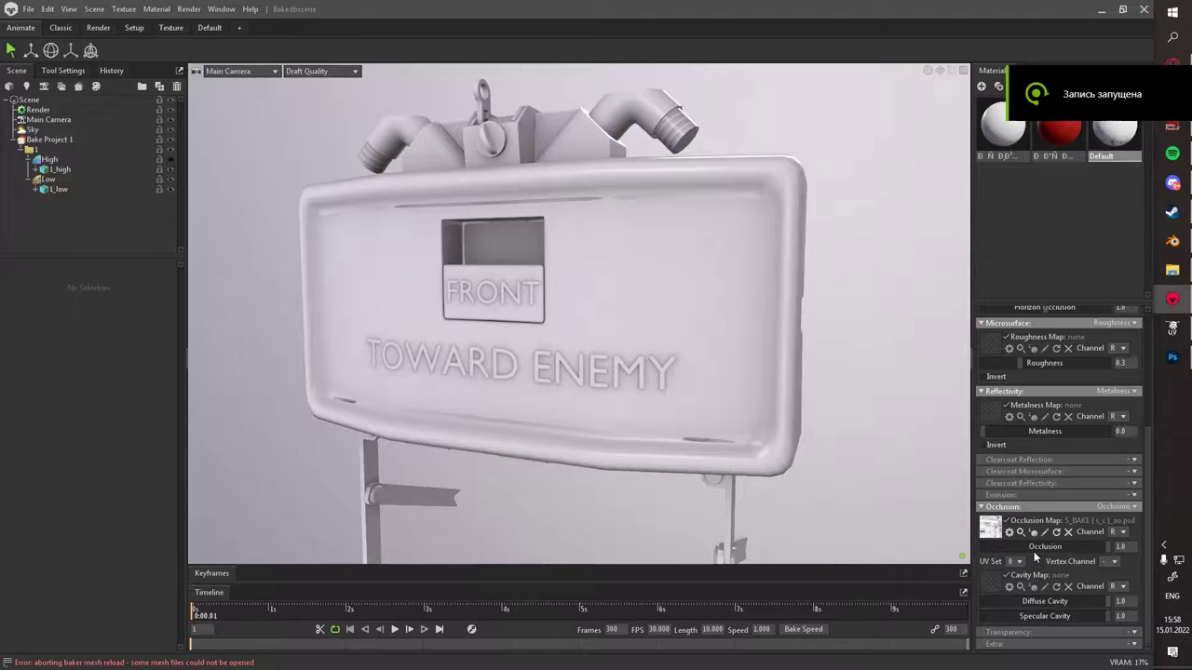
- Zoom toward the FRONT / TOWARD ENEMY plate to inspect the baked occlusion
mouse_move(707, 435)
mouse_down()
mouse_move(593, 207)
mouse_move(545, 252)
mouse_move(579, 394)
mouse_move(590, 290)
mouse_move(713, 386)
mouse_move(813, 313)
mouse_move(584, 370)
mouse_up()
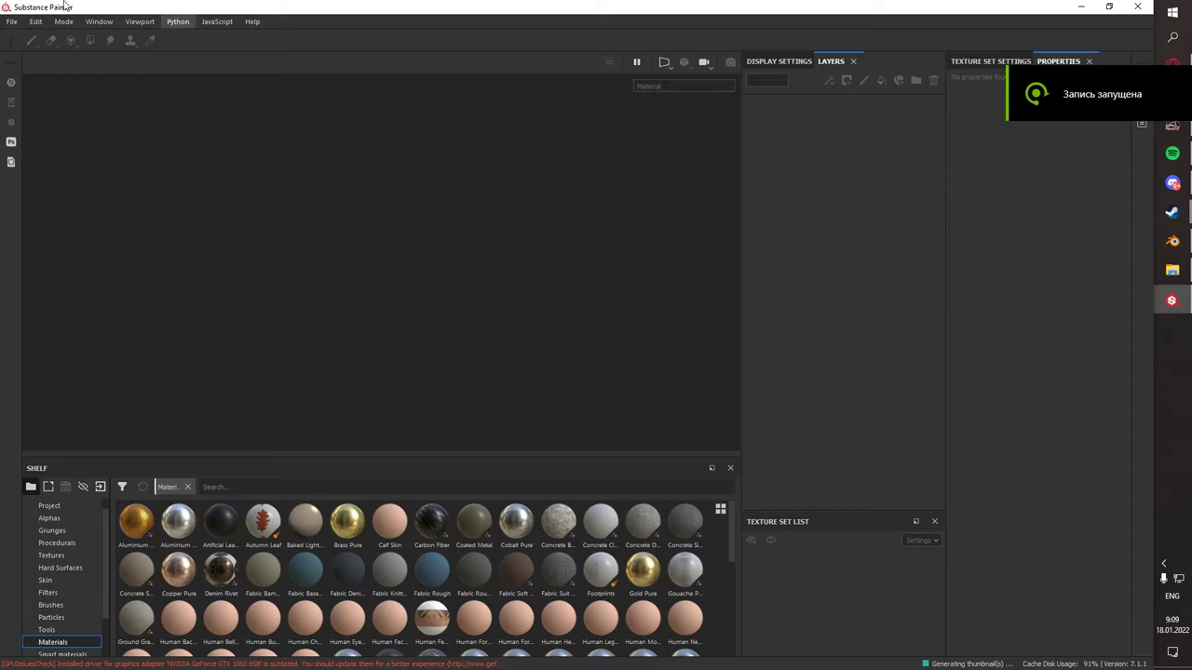
- Create and save a new project, assign the NORMAL map and bake the mesh maps
click(22, 36)
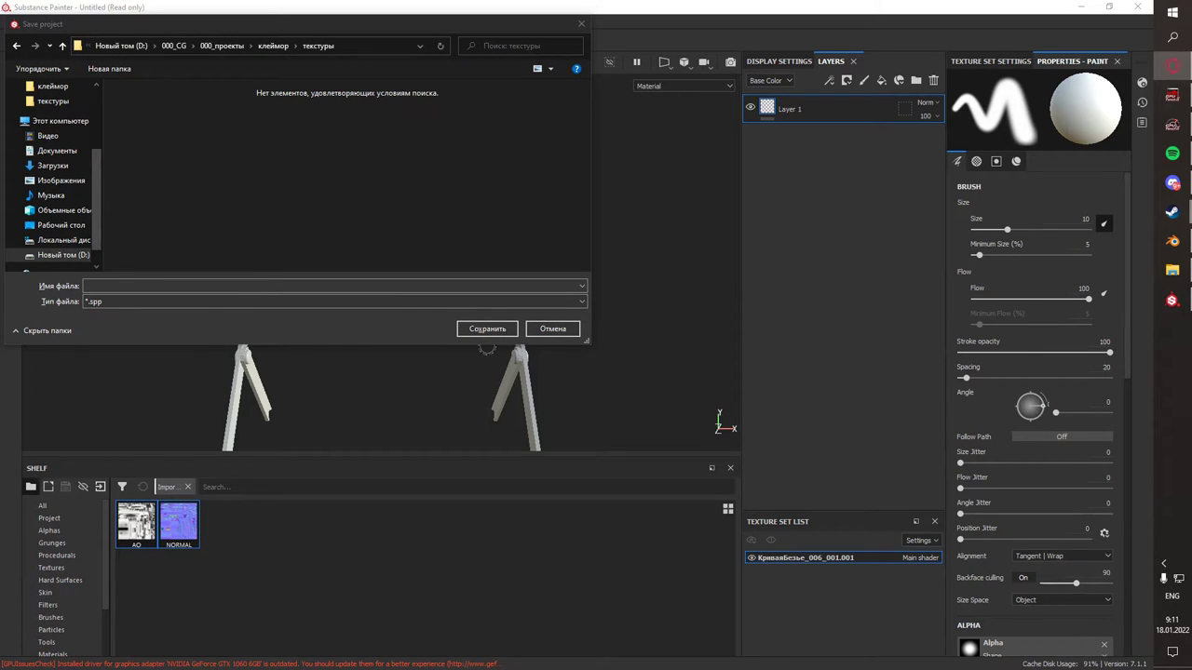
key(Return)
scroll(447, 261, up, 5)
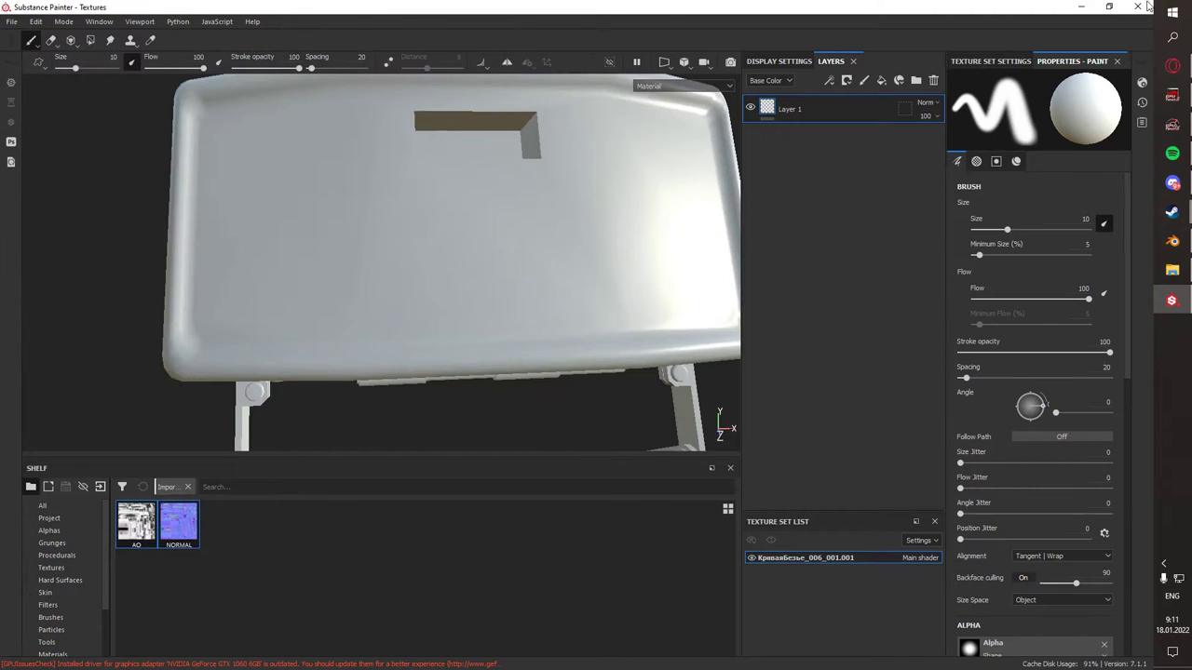
click(991, 60)
drag(179, 523, 1013, 430)
mouse_move(482, 268)
alt+mouse_down()
mouse_move(76, 231)
mouse_move(586, 226)
mouse_move(660, 263)
alt+mouse_up()
click(1076, 410)
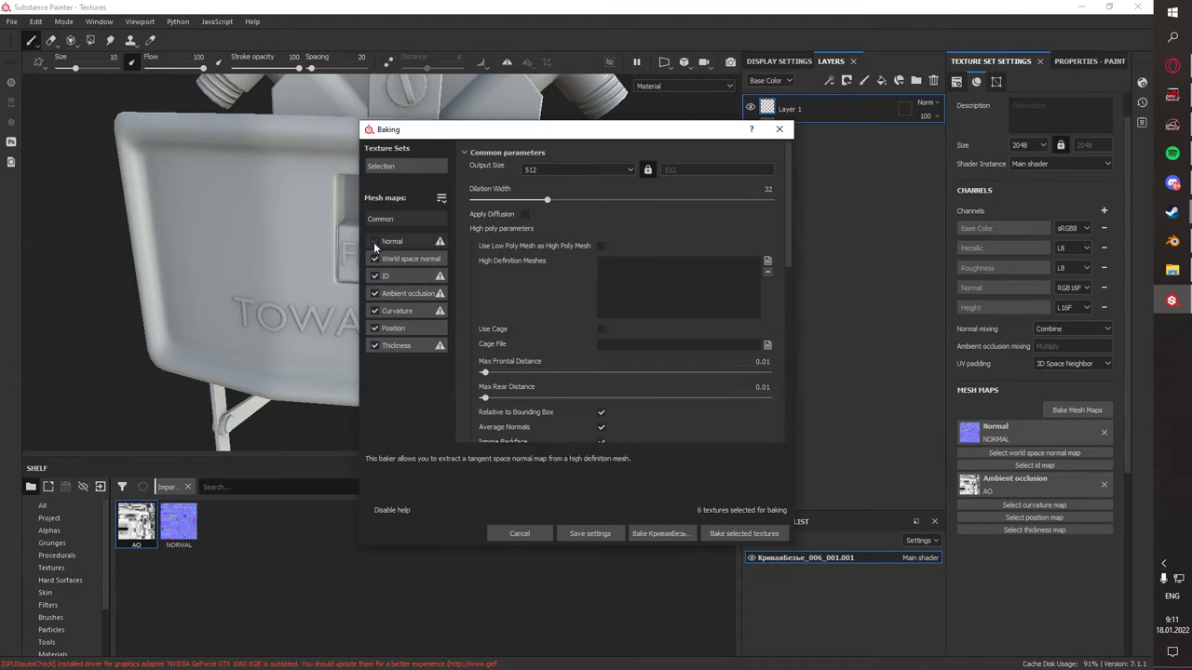
click(659, 533)
- Apply the Plastic Grainy material from the shelf as a layer on the mine
click(53, 642)
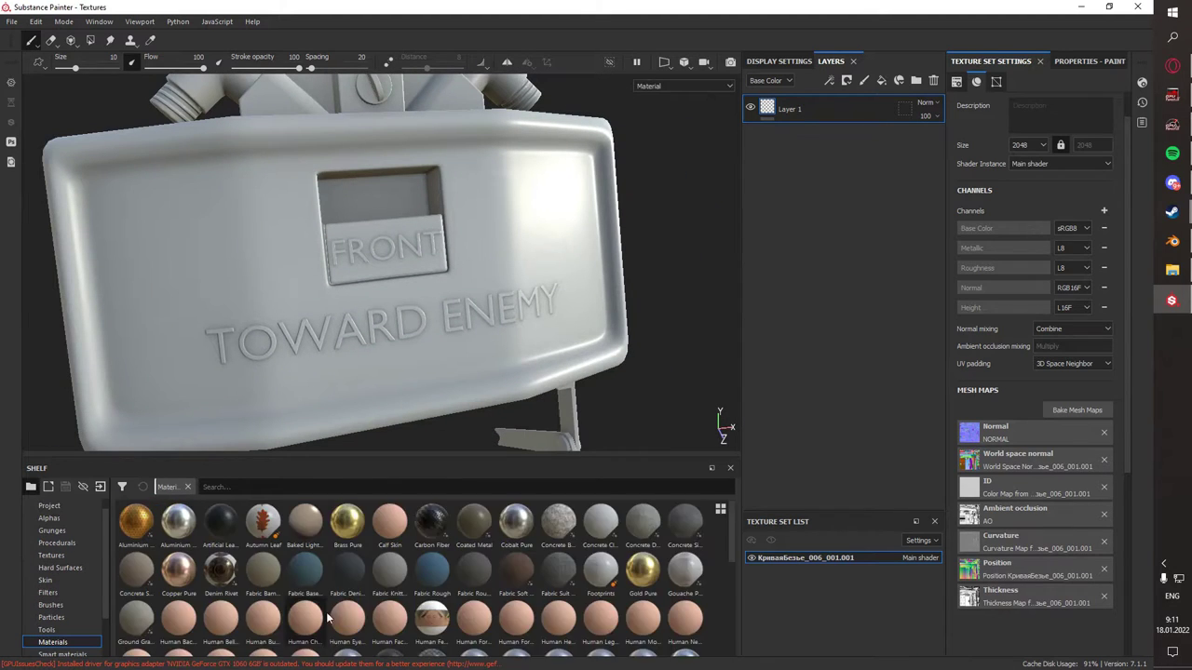
scroll(327, 618, down, 5)
drag(516, 531, 881, 132)
alt+drag(522, 279, 441, 359)
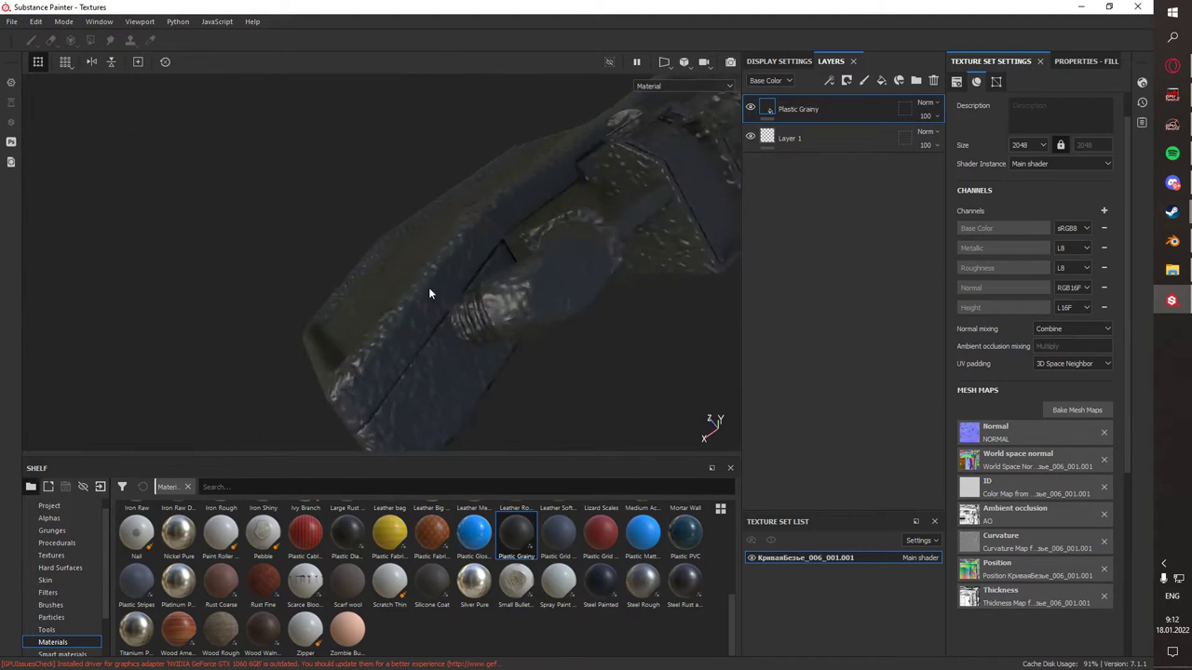
- Create a new blank Photoshop document for the reference photo
alt+drag(428, 287, 568, 191)
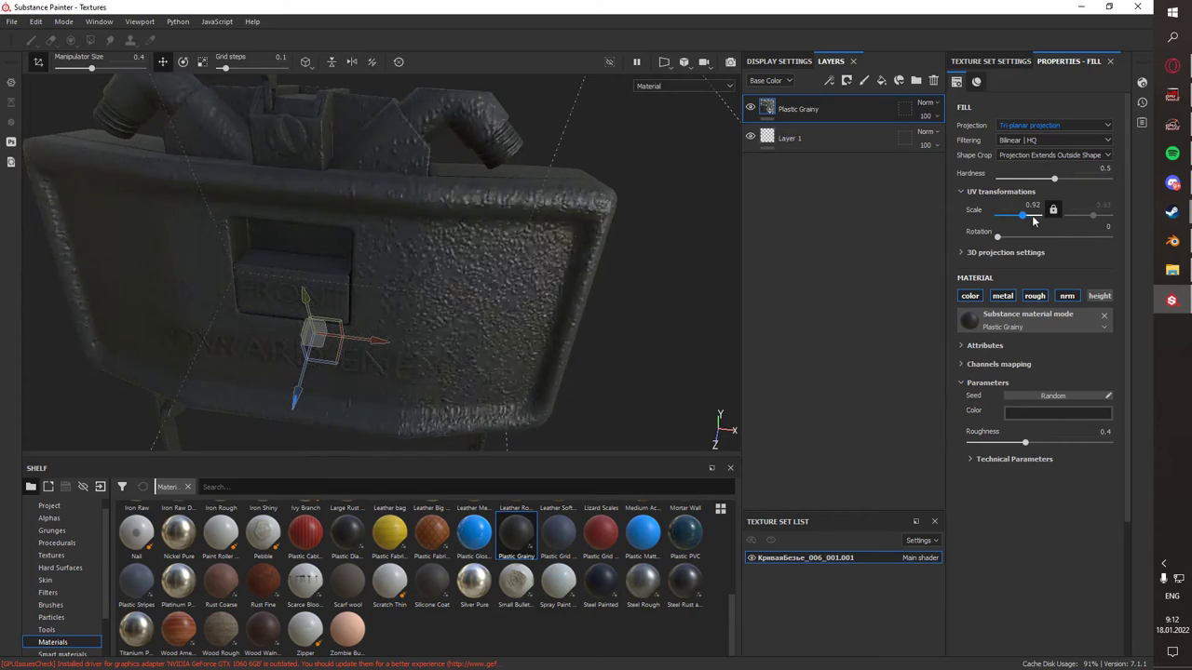
alt+drag(419, 233, 354, 186)
key(super)
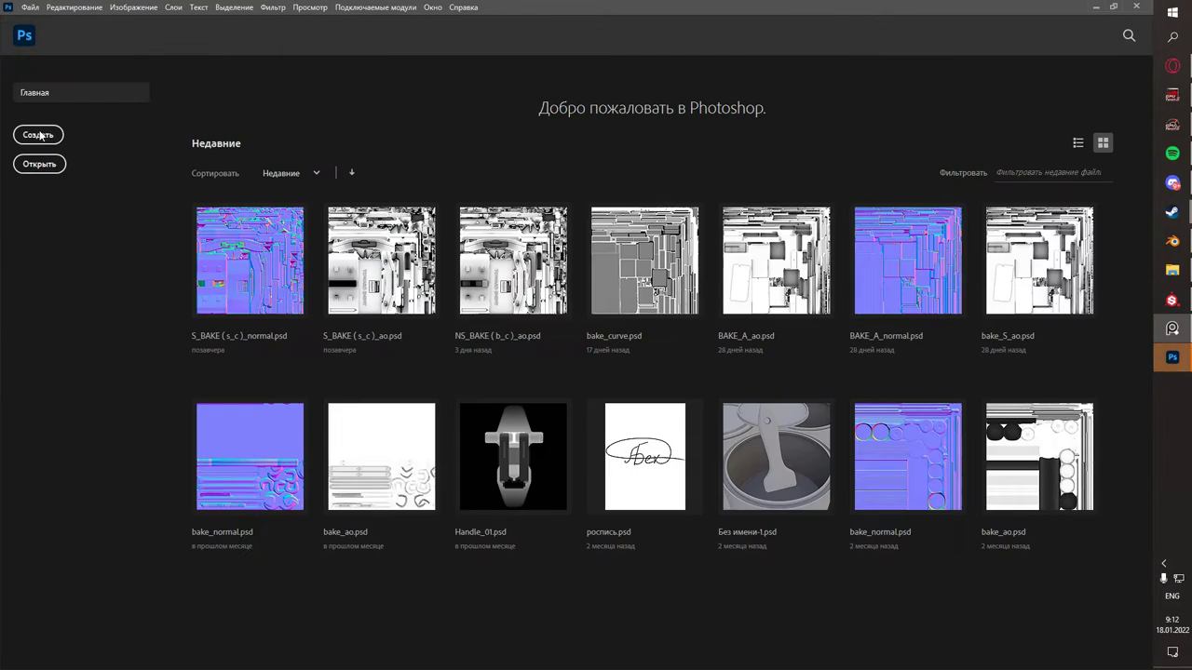
click(38, 133)
key(Return)
- Paste the mine reference photo and eyedrop its body grey into the foreground colour picker
key(ctrl+v)
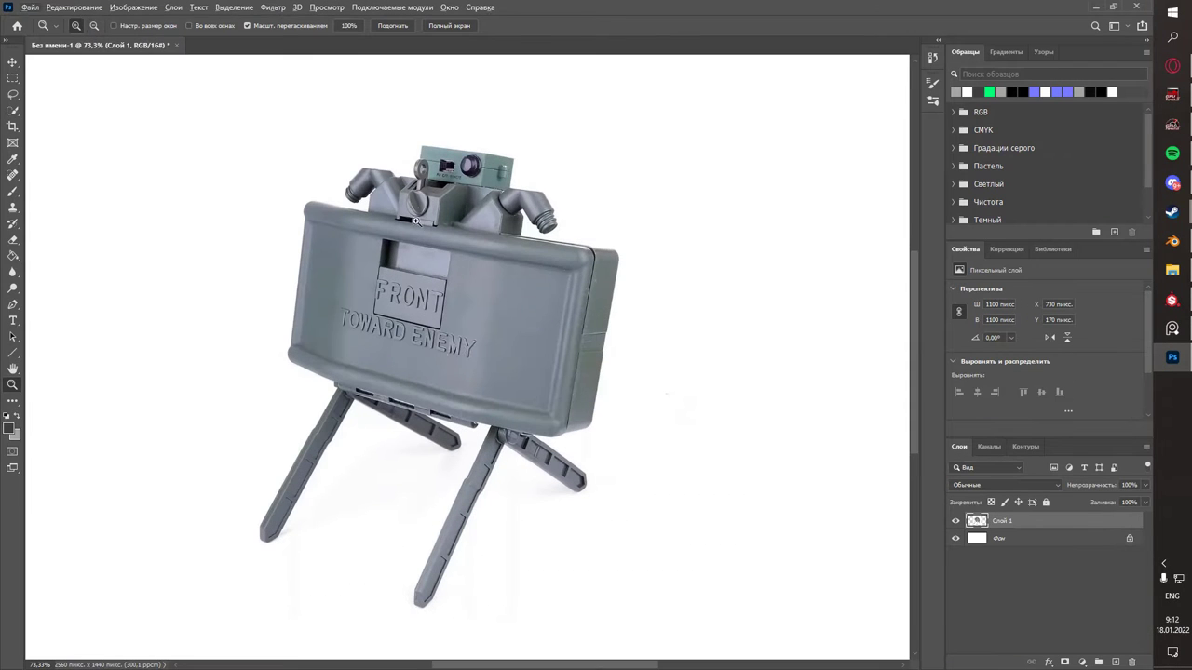
alt+click(552, 290)
key(F5)
key(F6)
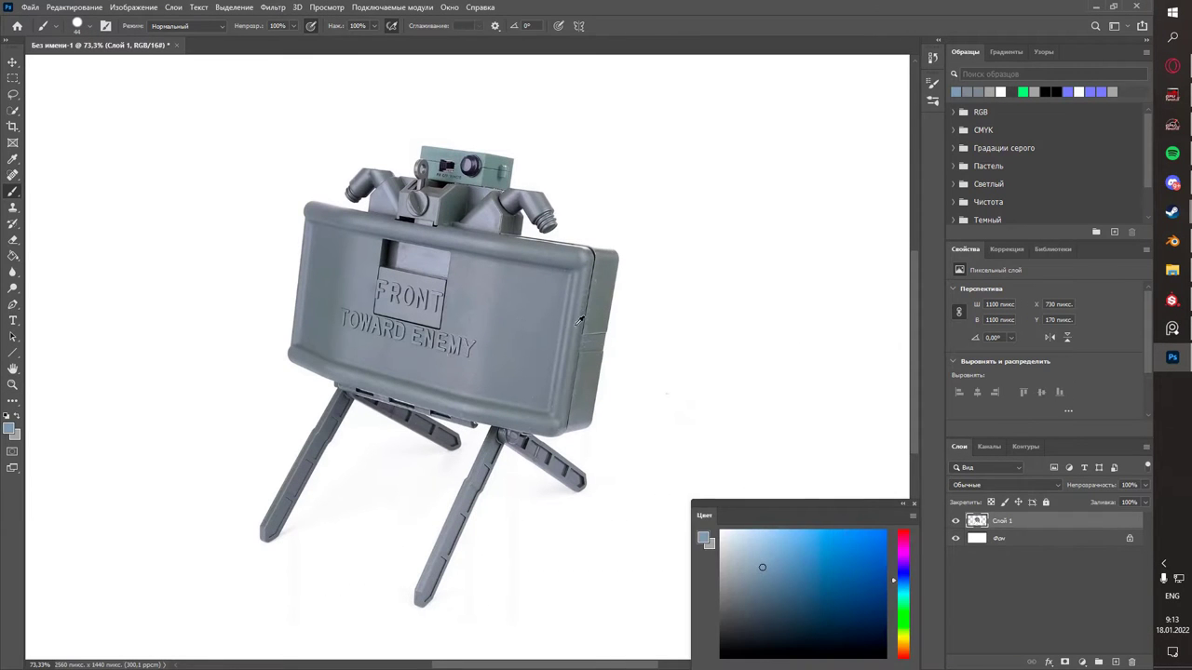
click(703, 537)
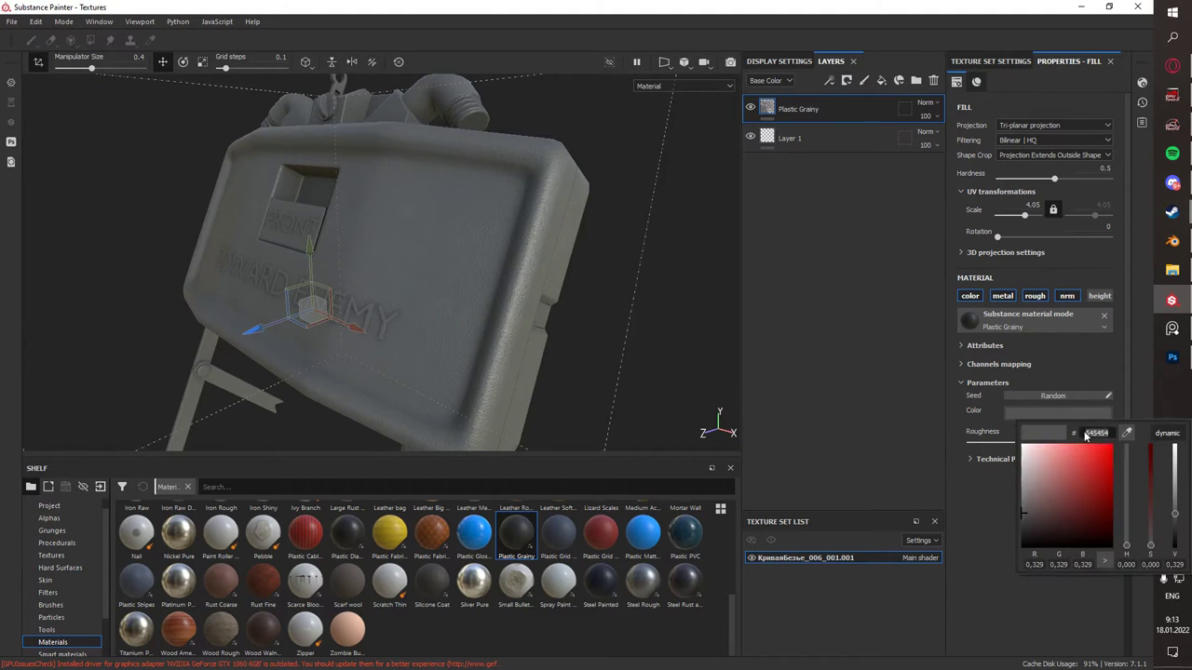
- Confirm the light blue-grey fill colour and leave the Iray grass preview
click(829, 138)
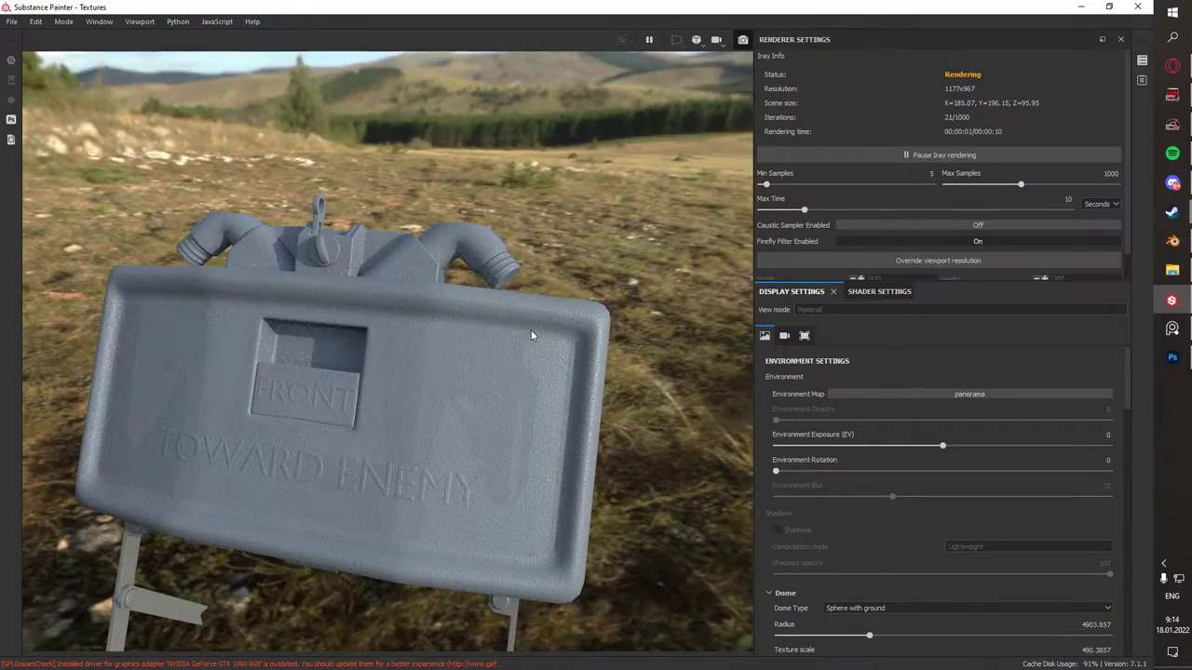
click(716, 40)
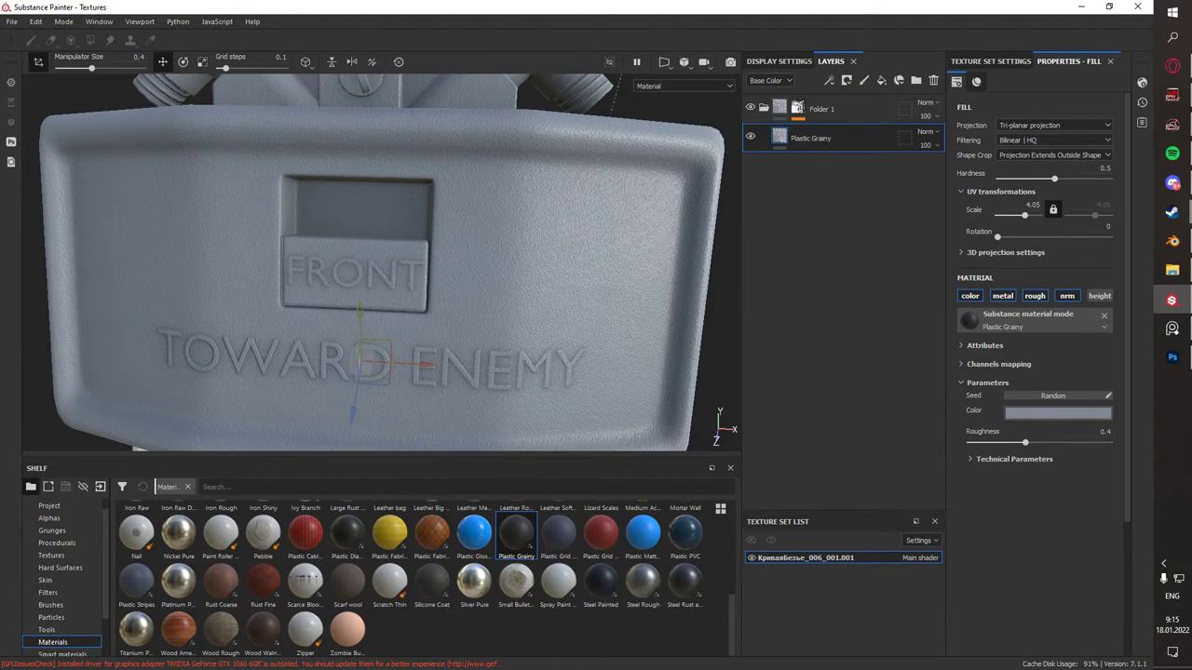
- Lower normal intensity to 0.27, tint the plastic #5e626b and enable the roughness channel
drag(1025, 483, 1014, 483)
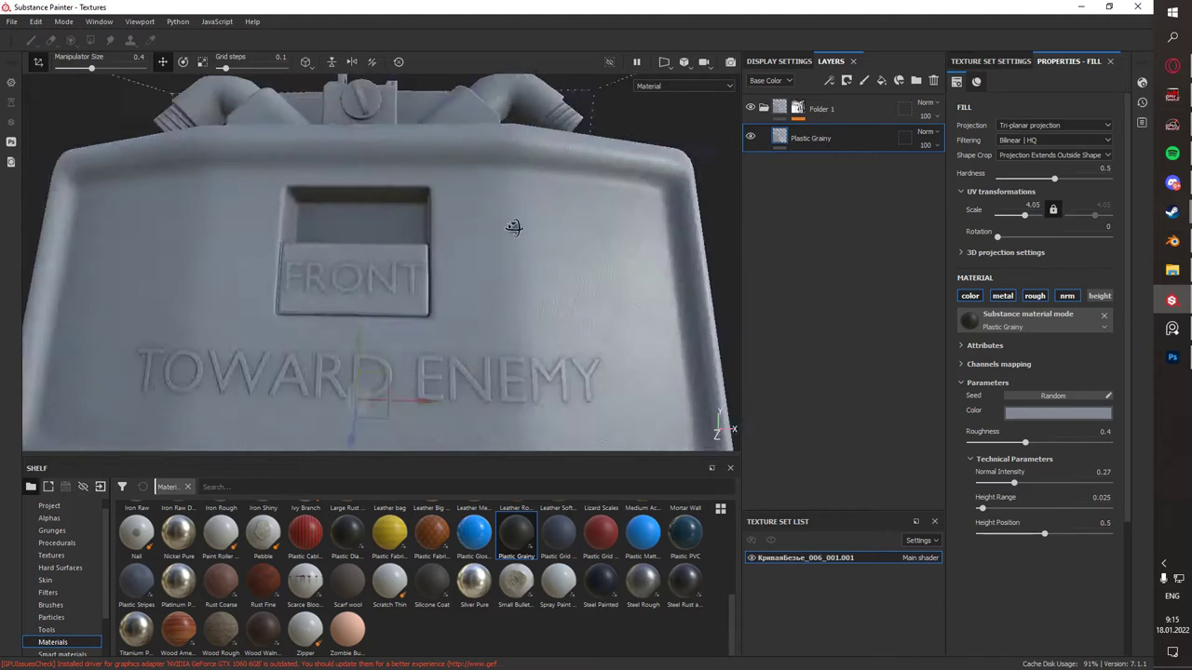
alt+drag(419, 280, 498, 274)
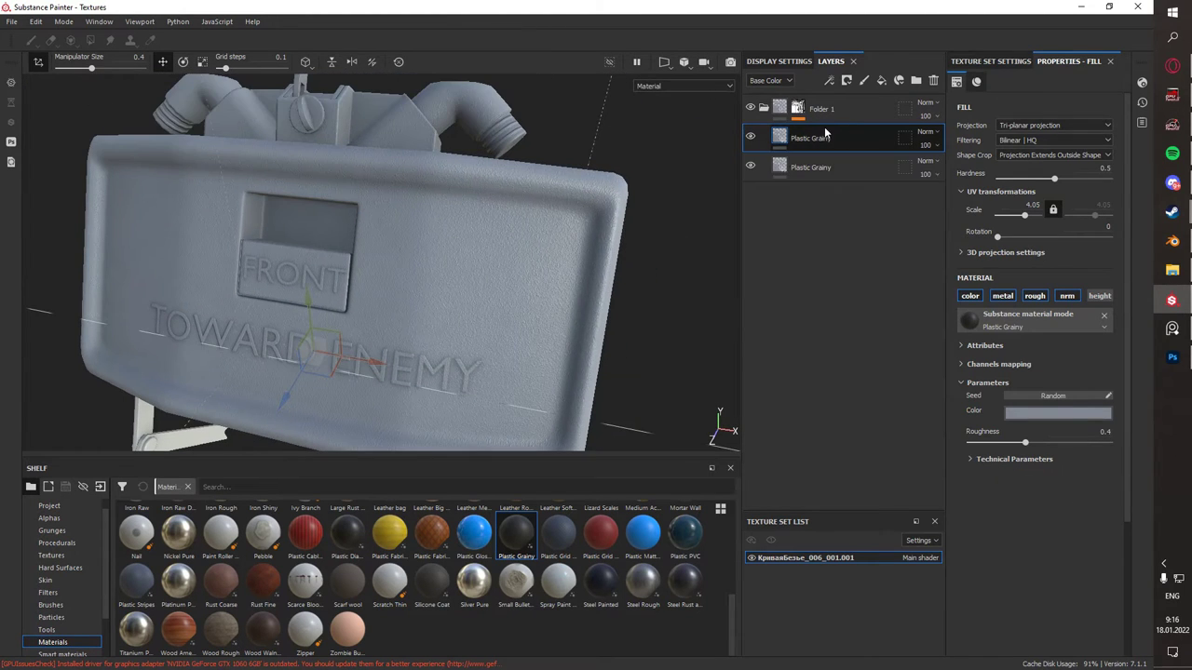
click(779, 138)
click(1057, 411)
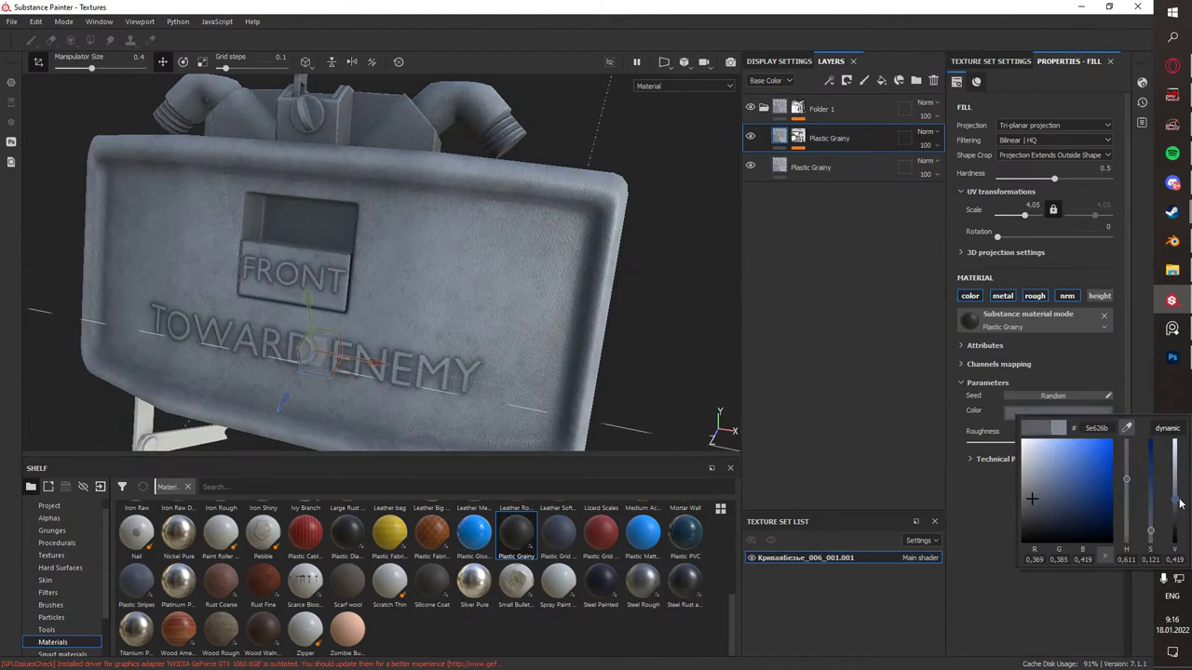
drag(1174, 484, 1174, 498)
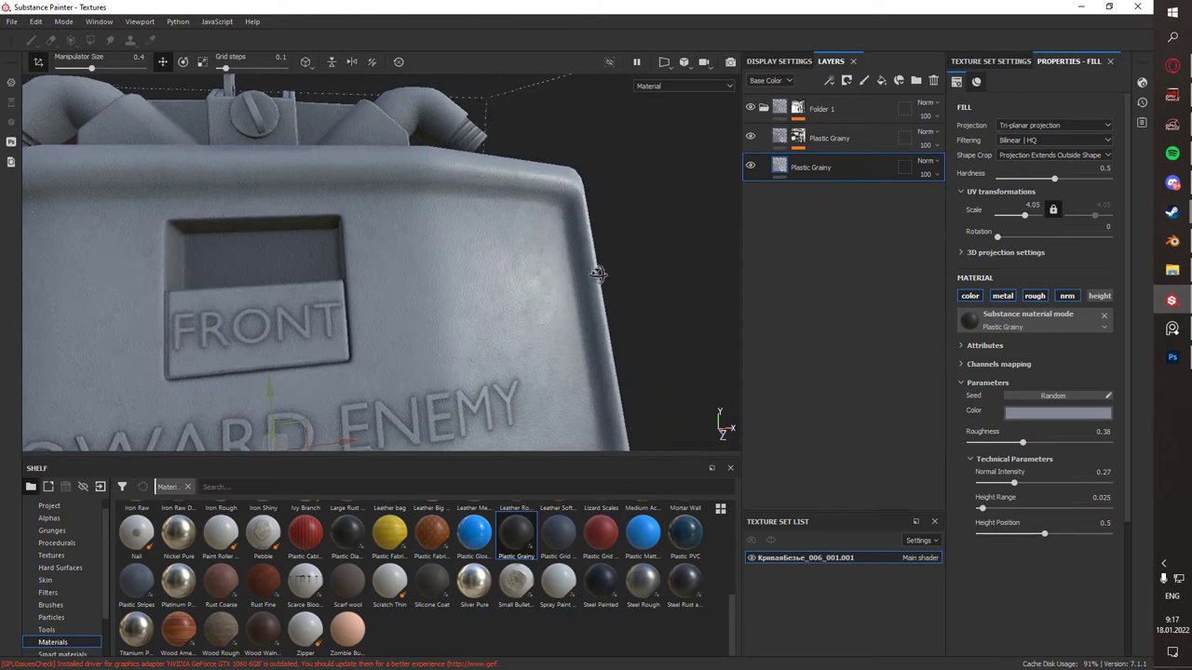
mouse_move(597, 273)
alt+mouse_down()
mouse_move(623, 255)
mouse_move(452, 280)
mouse_move(484, 252)
mouse_move(420, 353)
alt+mouse_up()
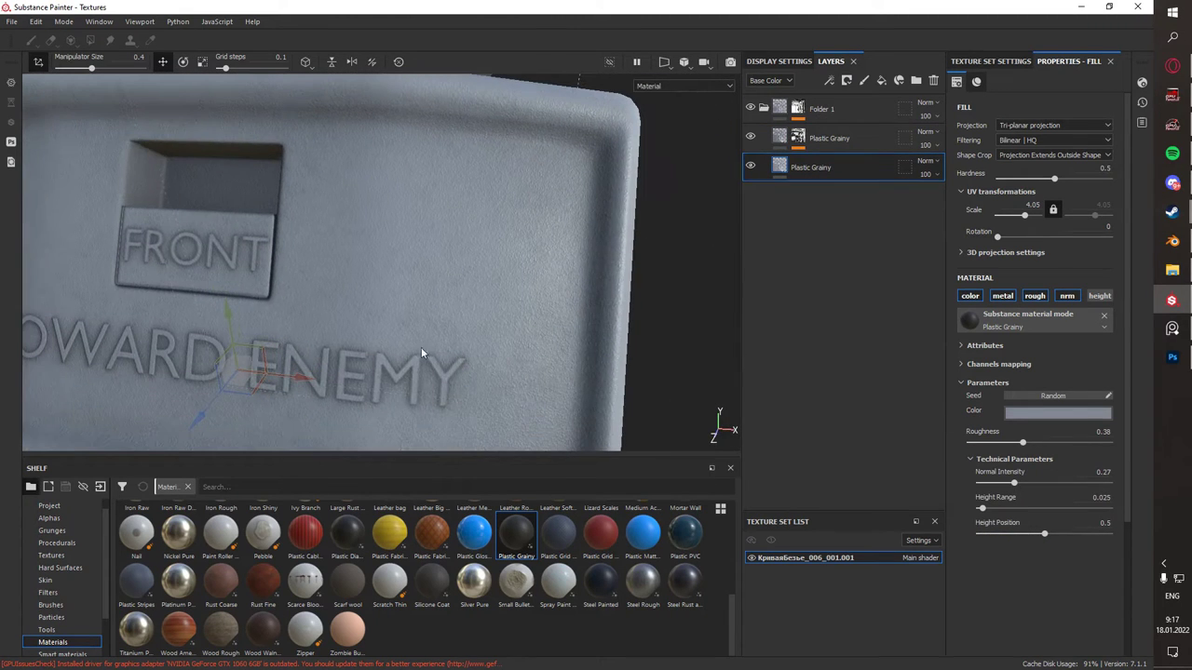
click(1040, 299)
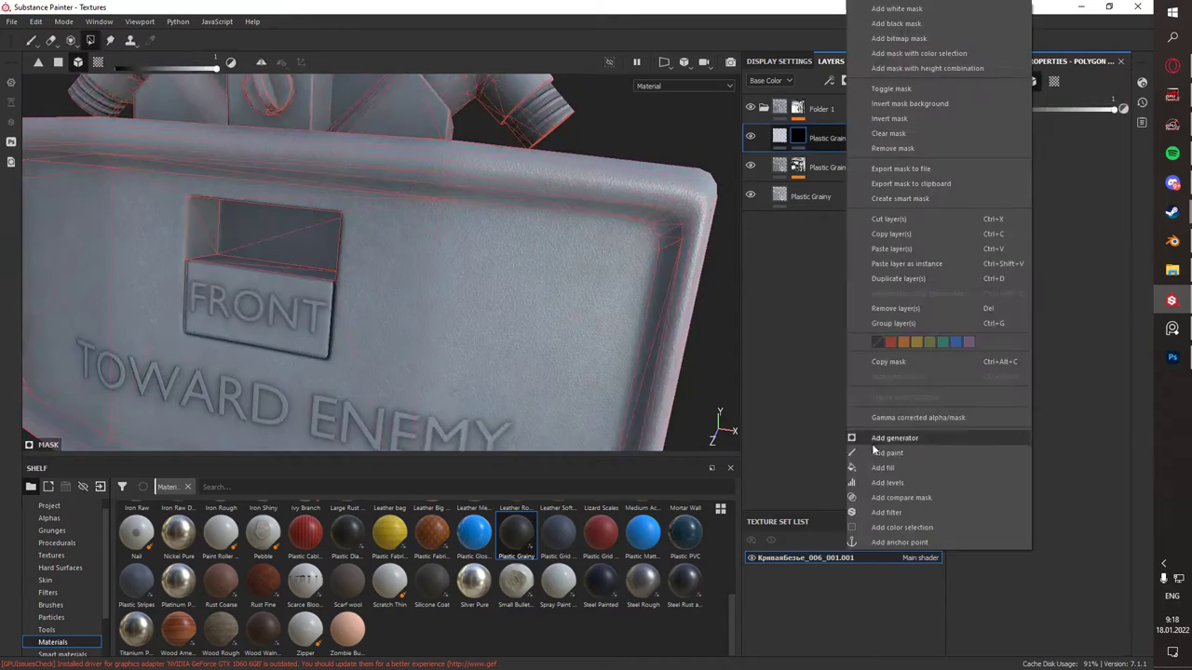
- Add Grunge Dust Small to the lighter plastic layer's mask and check it on the mine
click(60, 529)
drag(778, 281, 1034, 285)
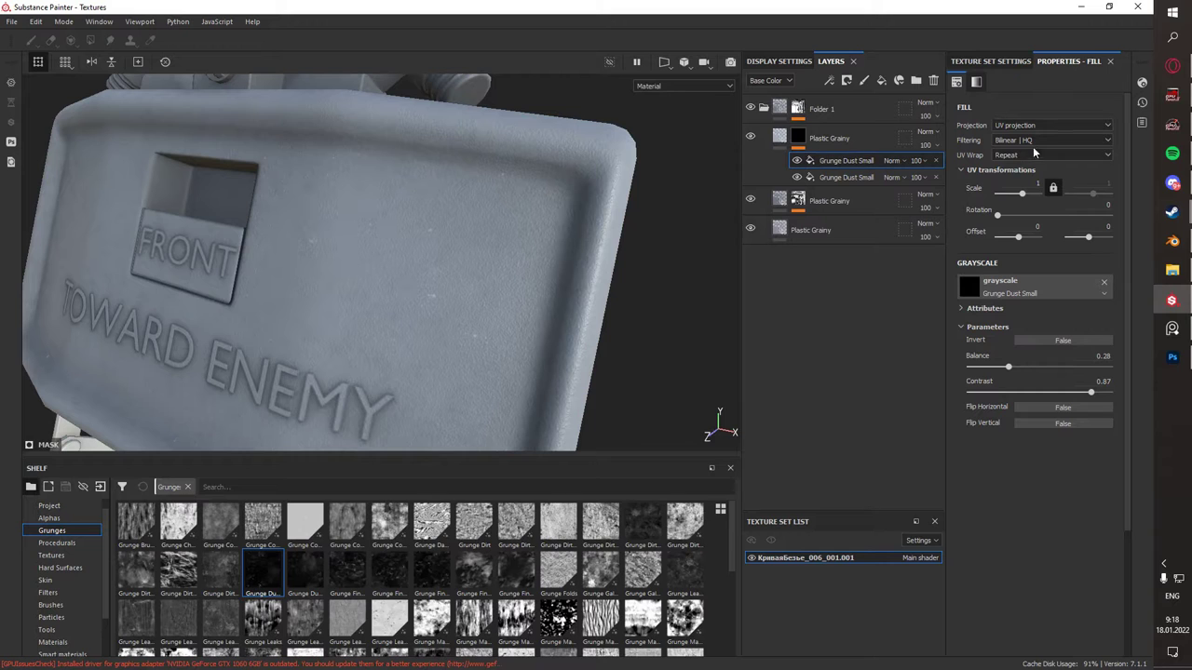
scroll(596, 559, down, 3)
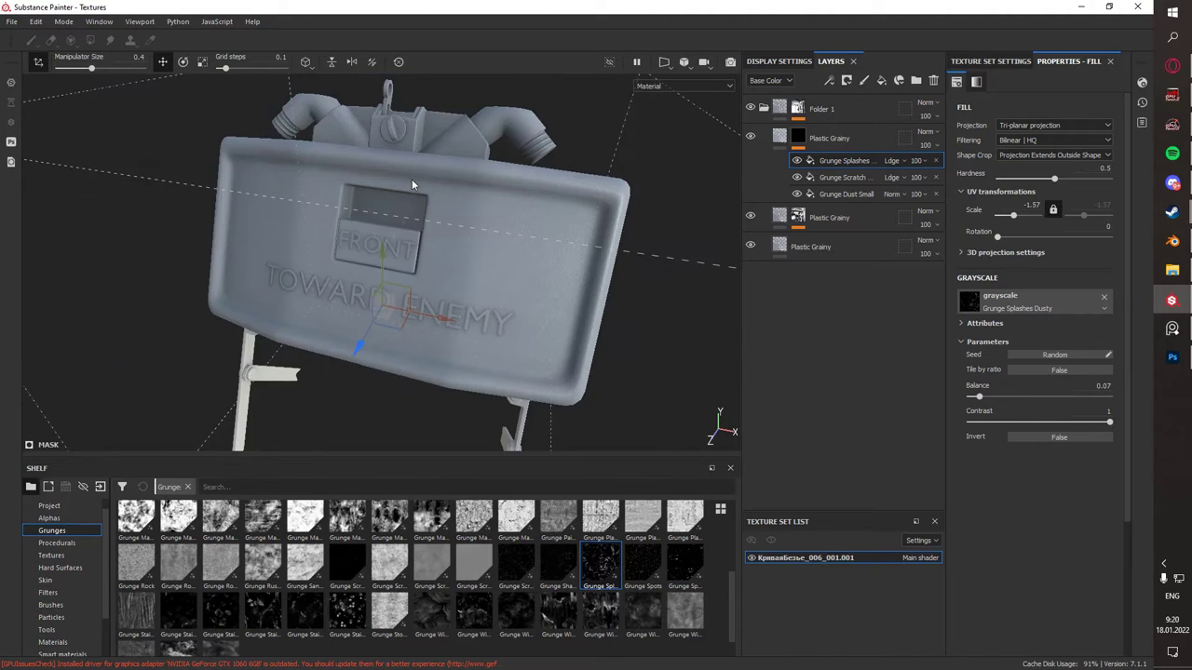
mouse_move(412, 184)
alt+mouse_down()
mouse_move(704, 338)
mouse_move(490, 316)
mouse_move(344, 338)
mouse_move(98, 451)
alt+mouse_up()
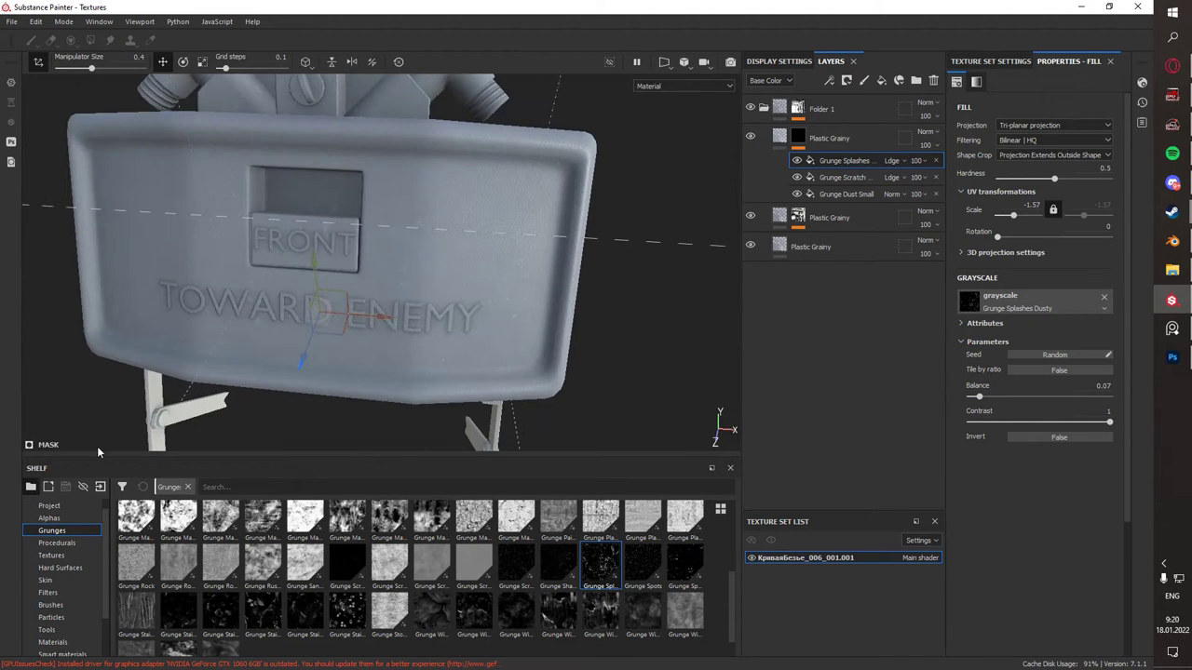
alt+drag(607, 307, 332, 305)
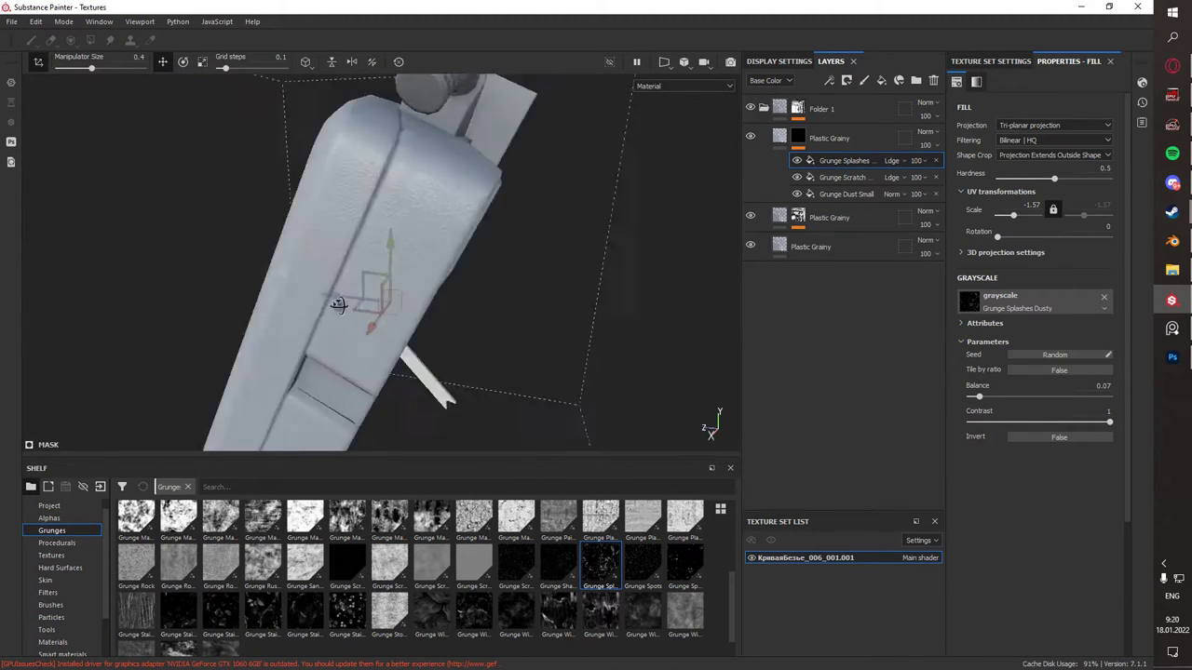
- Add a Levels adjustment and a Paint effect to the lighter plastic layer's mask
click(833, 140)
key(4)
right_click(843, 149)
click(894, 279)
right_click(800, 223)
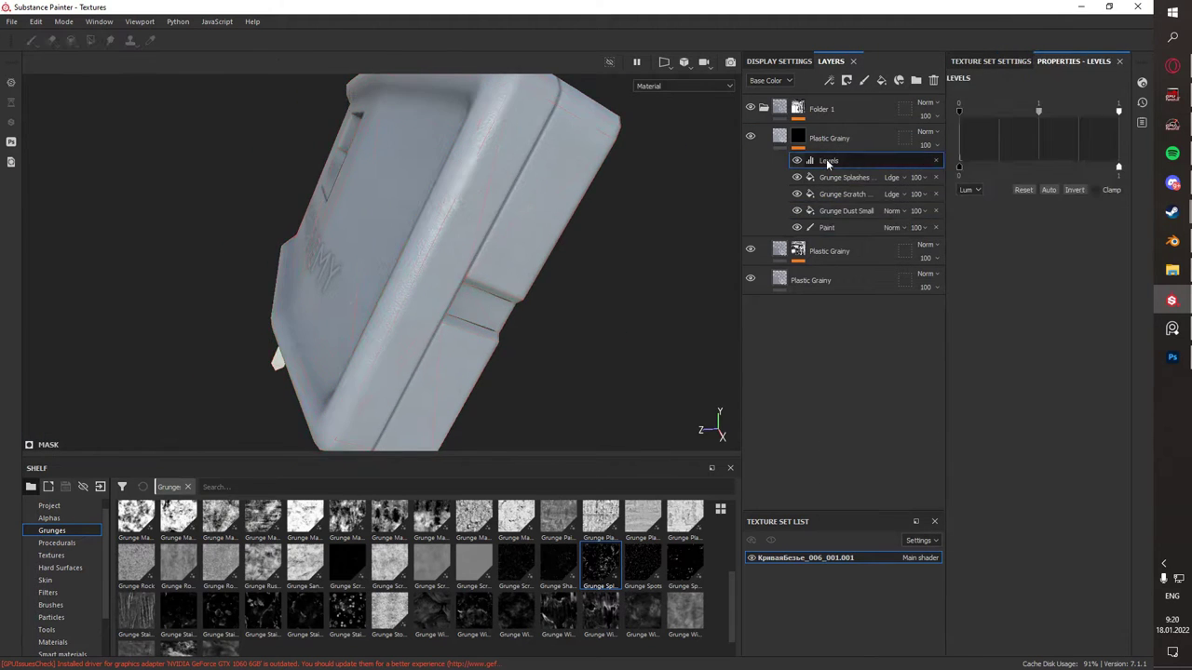
click(838, 307)
mouse_move(558, 280)
alt+mouse_down()
mouse_move(489, 331)
mouse_move(707, 349)
alt+mouse_up()
scroll(1062, 380, down, 2)
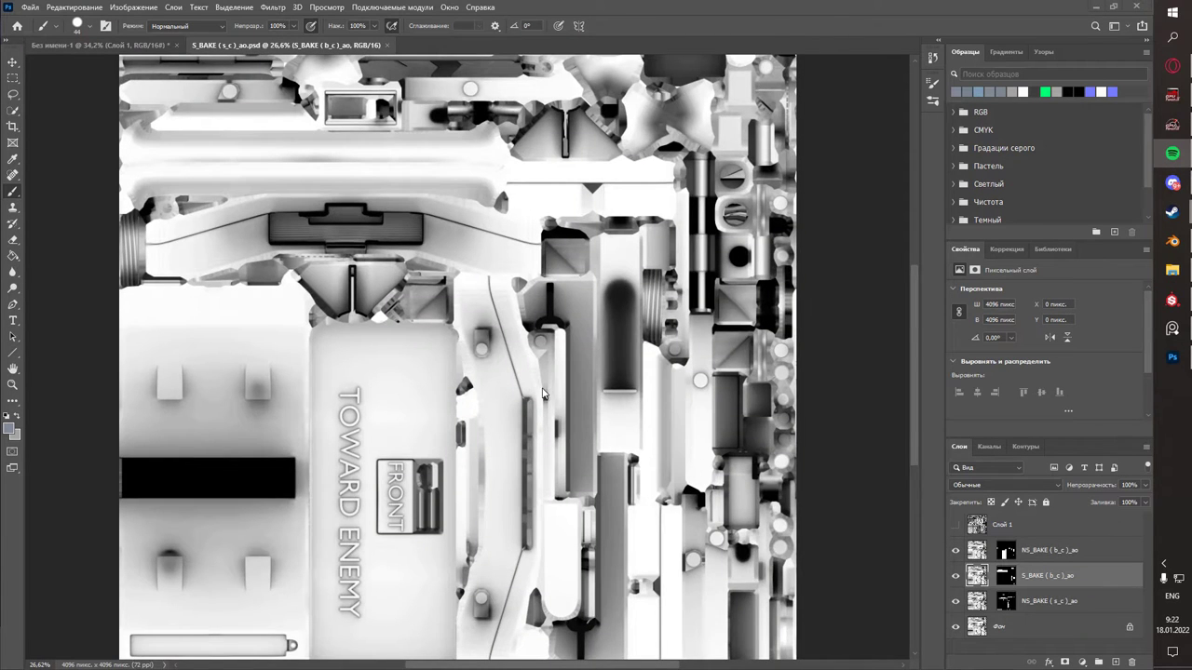
- Paint out the stray patch in the NS_BAKE (s_c)_ao layer's mask
alt+scroll(543, 394, up, 3)
alt+scroll(514, 412, down, 2)
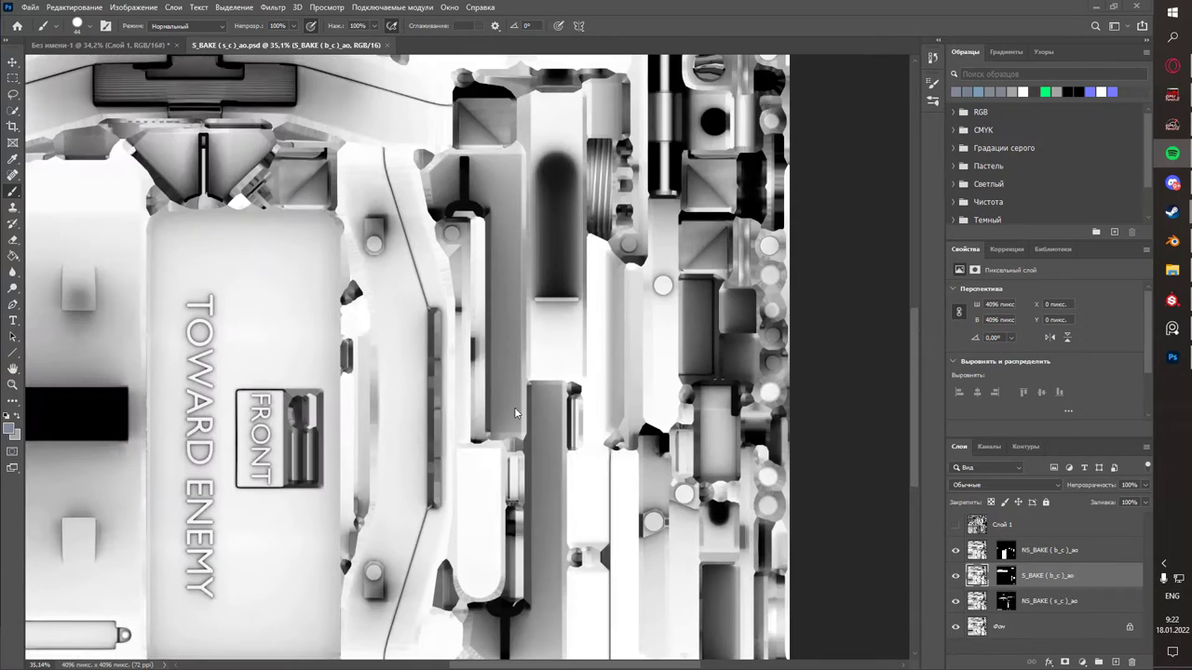
key(alt+Tab)
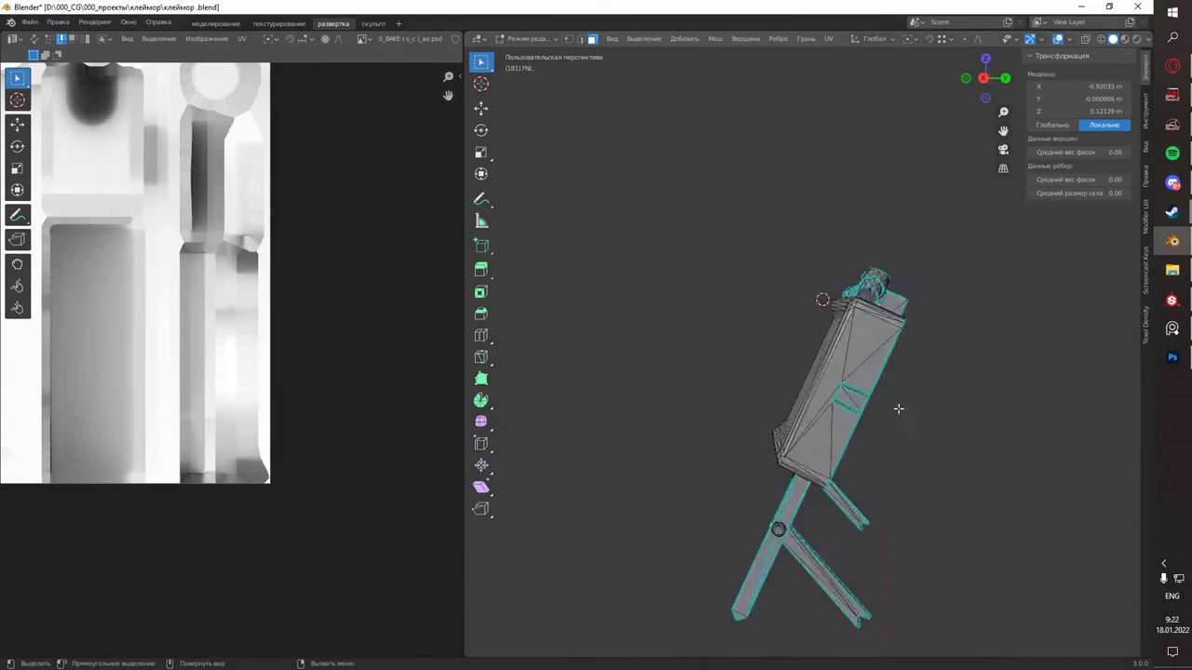
click(1172, 357)
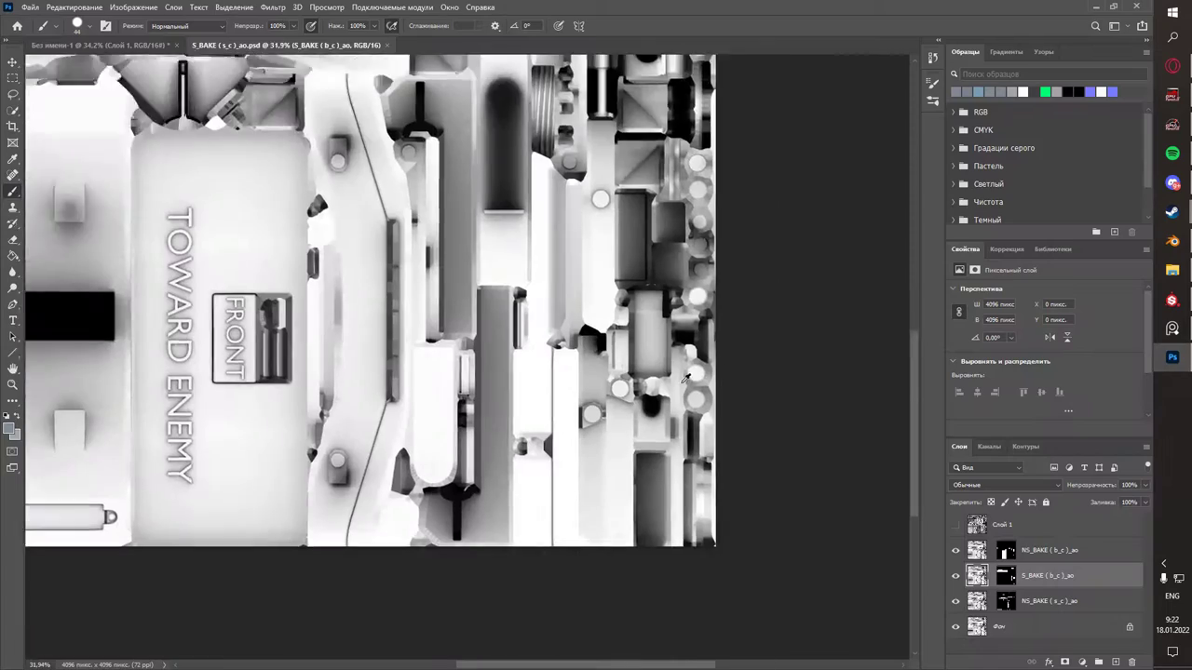
alt+scroll(372, 325, up, 2)
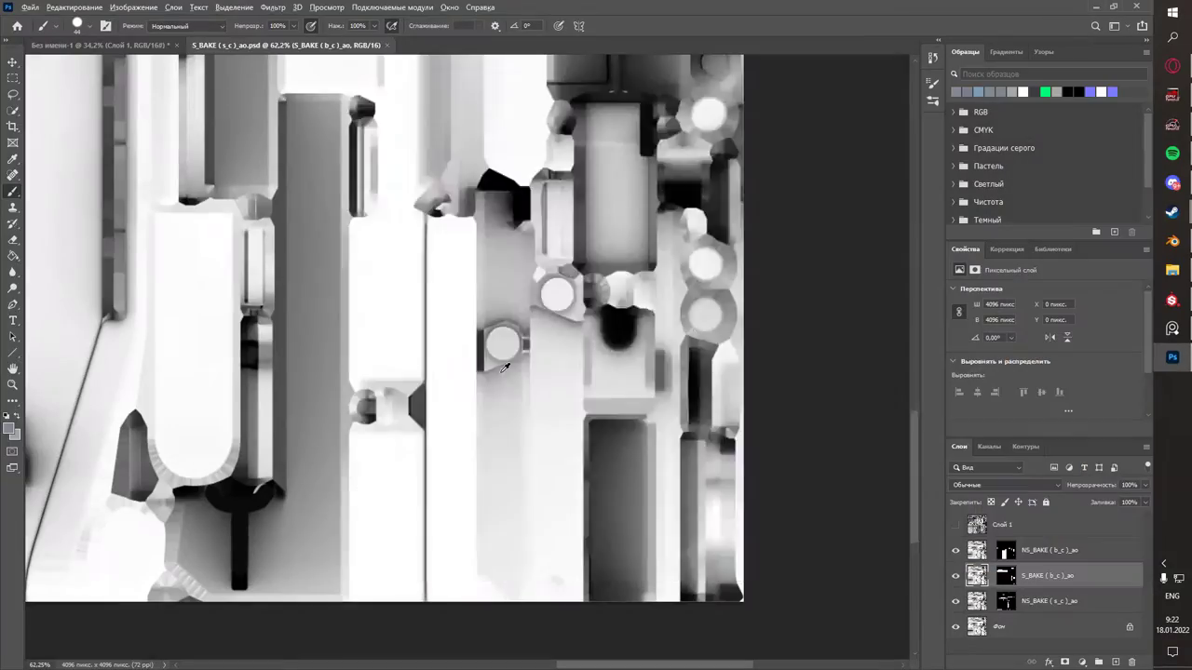
alt+click(1005, 601)
alt+click(1001, 588)
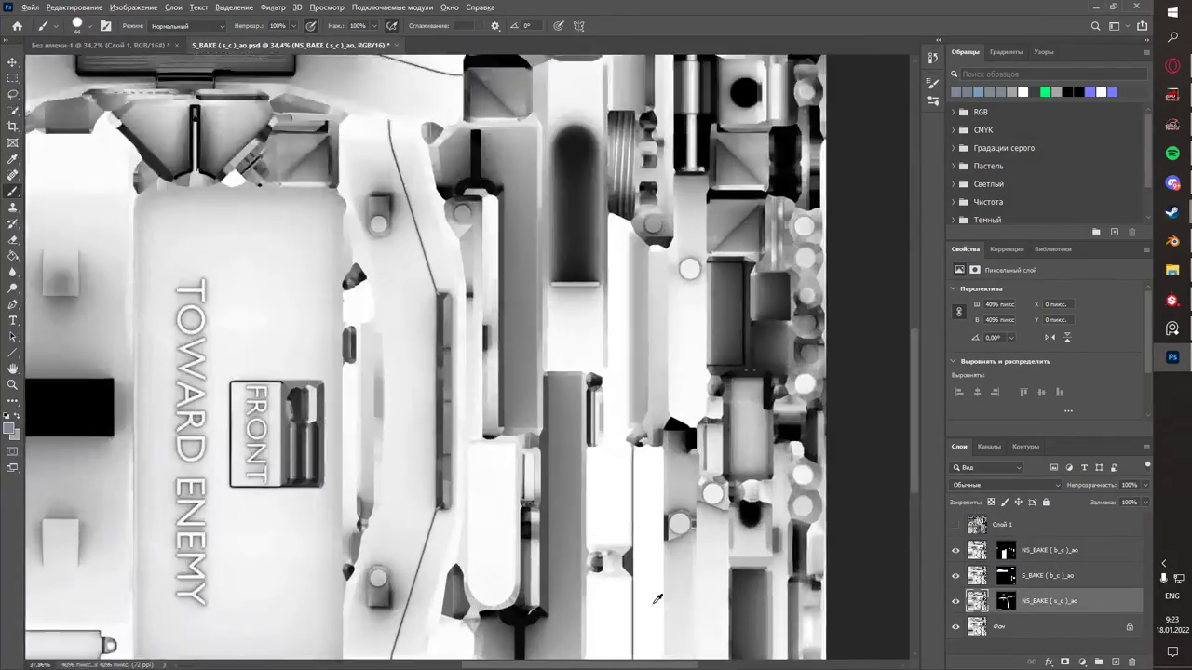
alt+scroll(641, 596, up, 5)
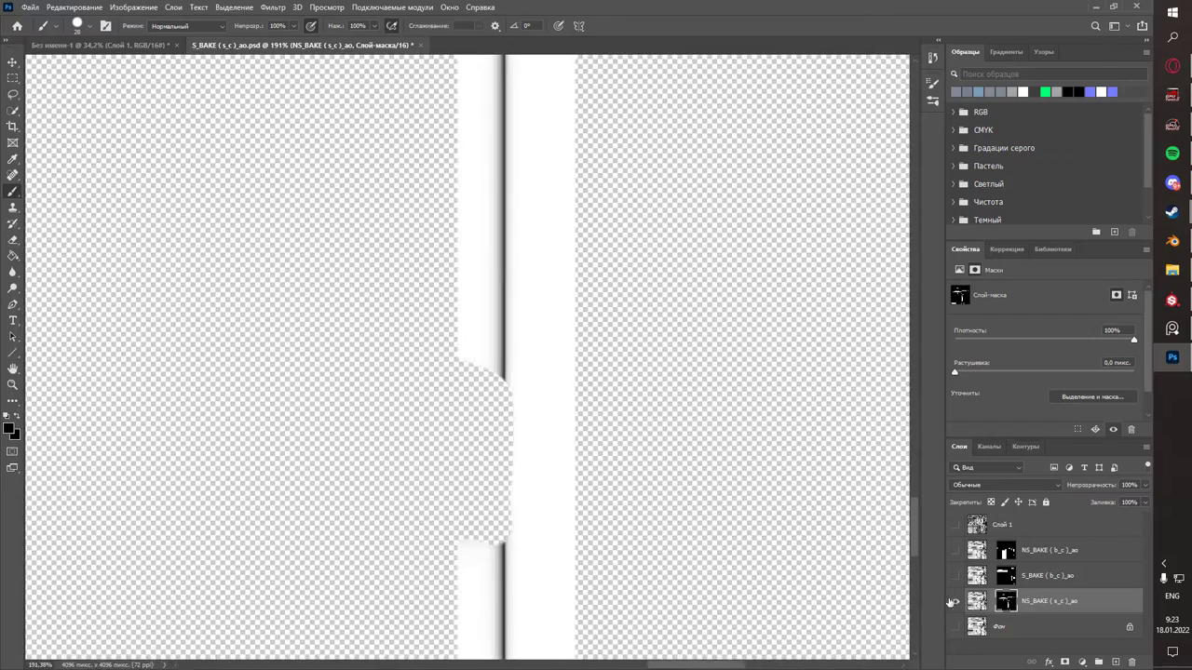
alt+click(954, 601)
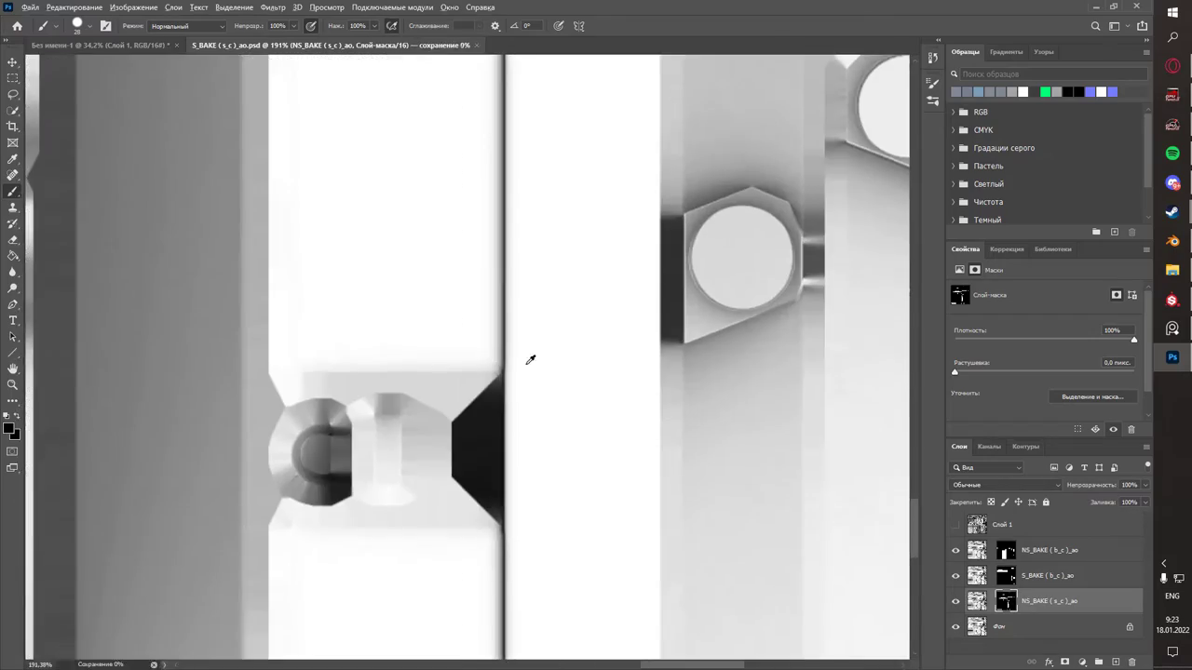
alt+scroll(529, 357, down, 3)
- Save, export the AO map as a 4096 PNG, and import it into Substance Painter
key(ctrl+s)
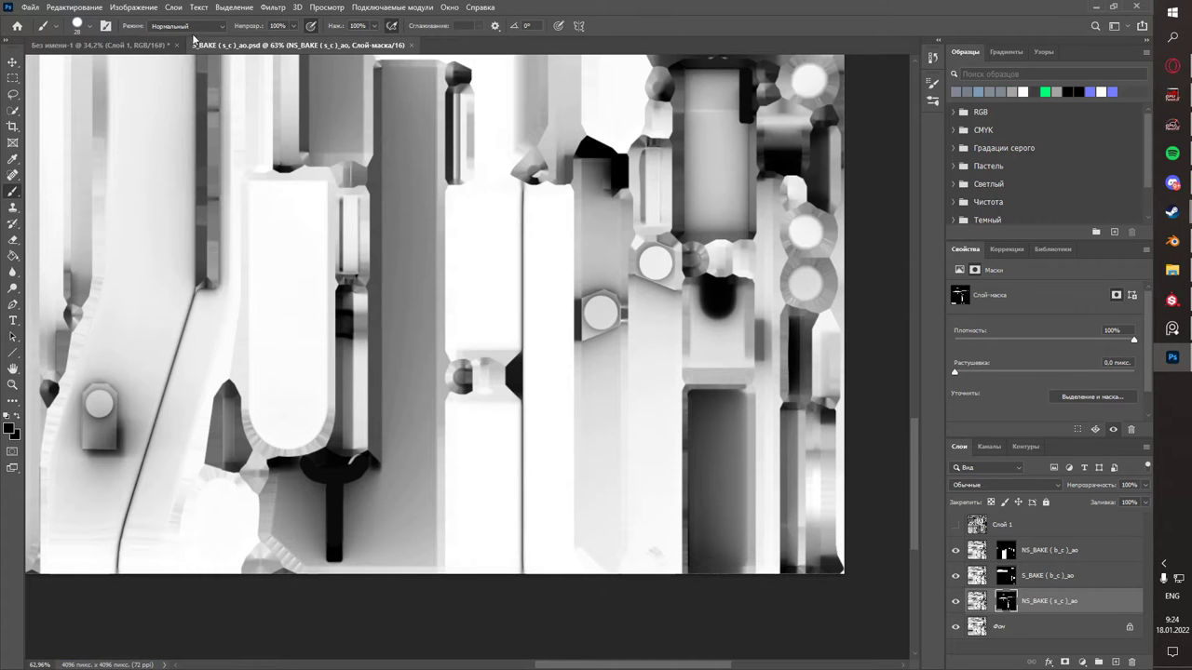
click(29, 7)
mouse_move(65, 191)
click(308, 198)
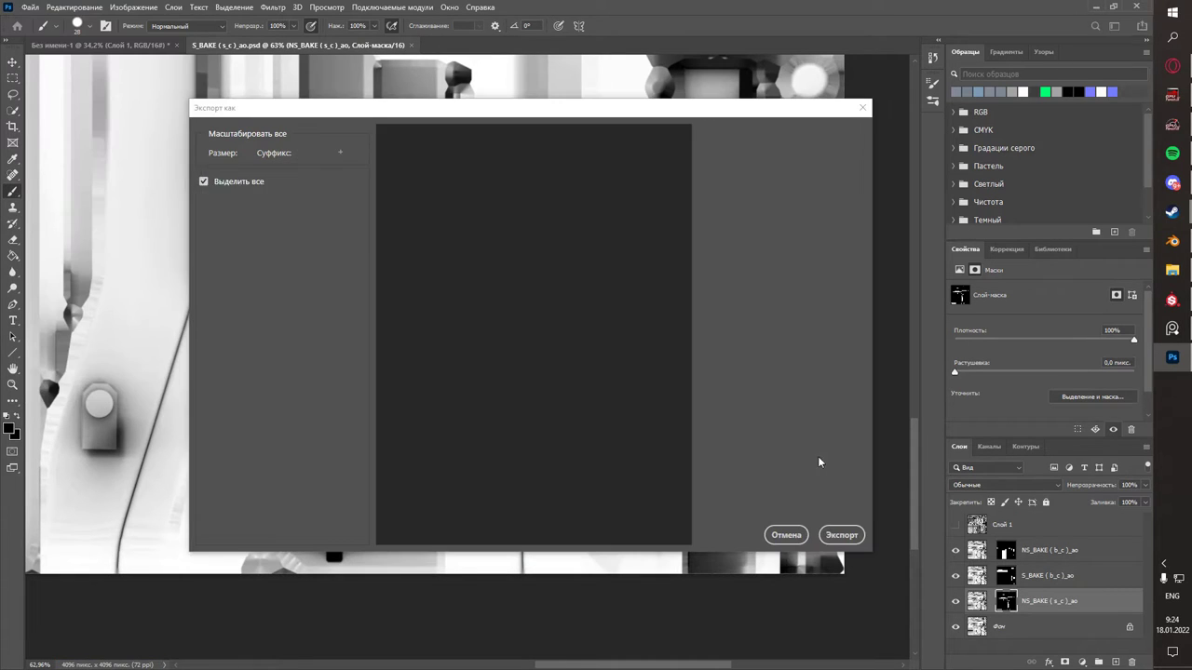
click(831, 529)
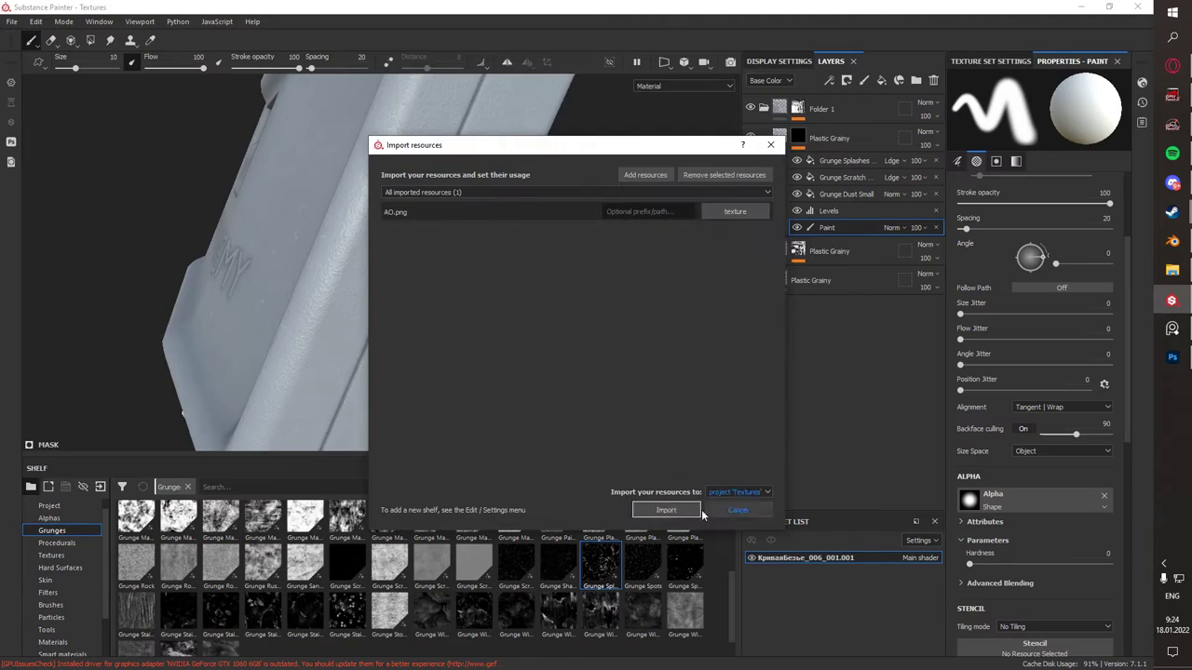
click(697, 511)
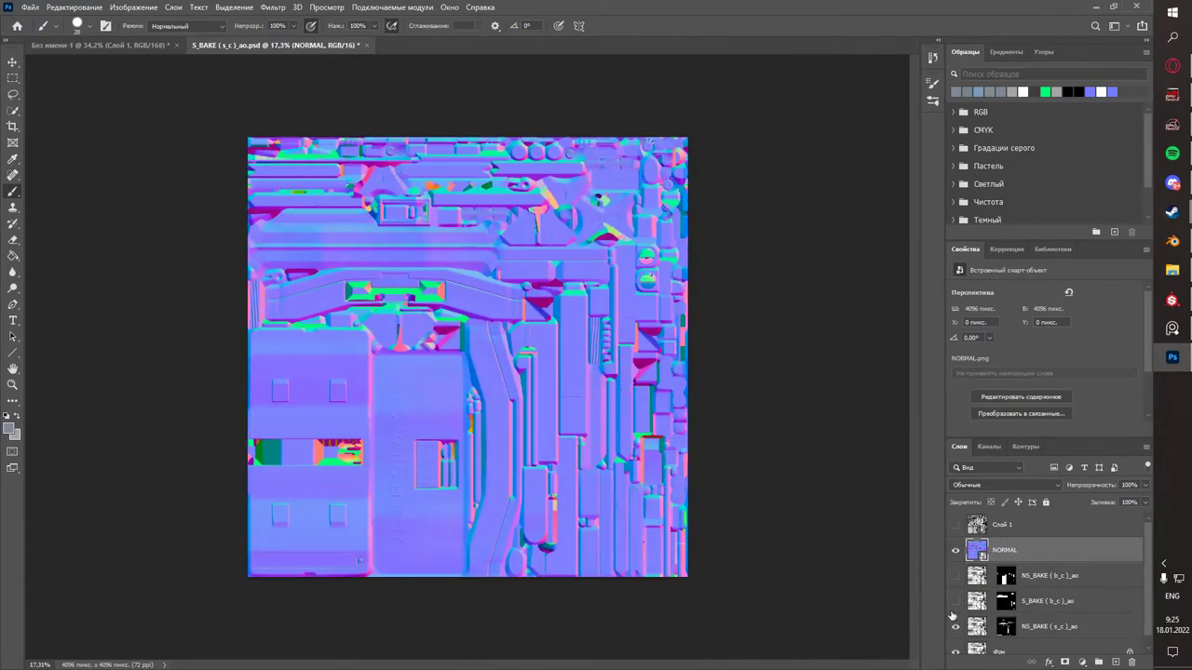
- Delete the NORMAL layer and mask out the notch on the strip
alt+scroll(649, 583, up, 5)
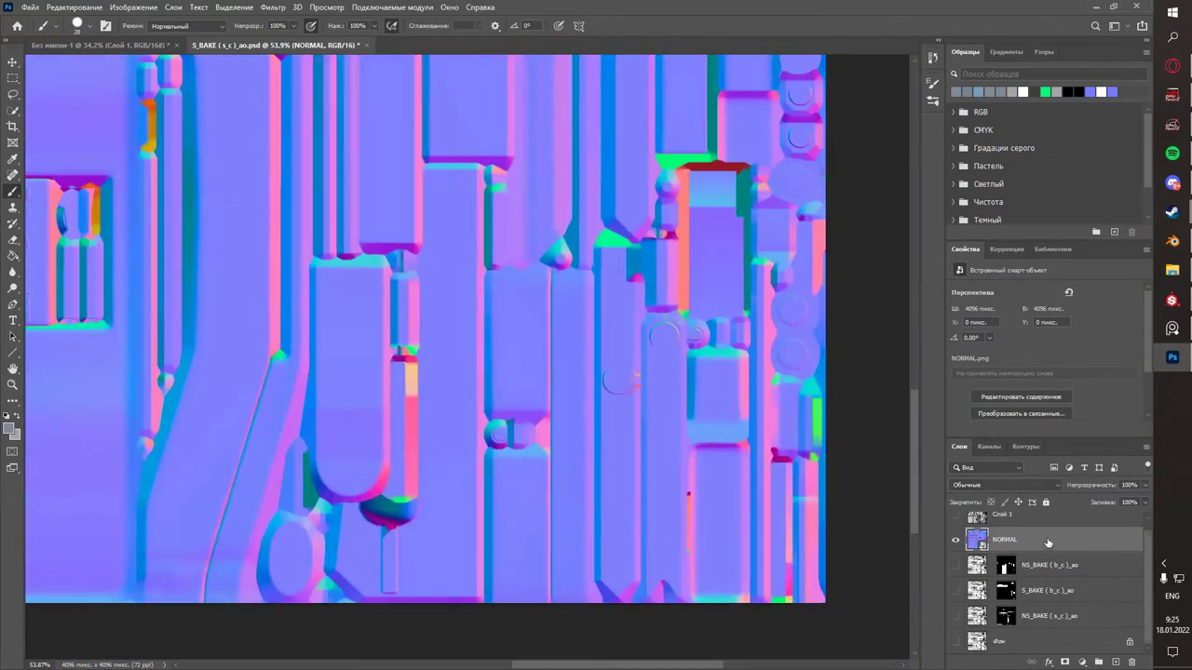
key(Delete)
click(1172, 272)
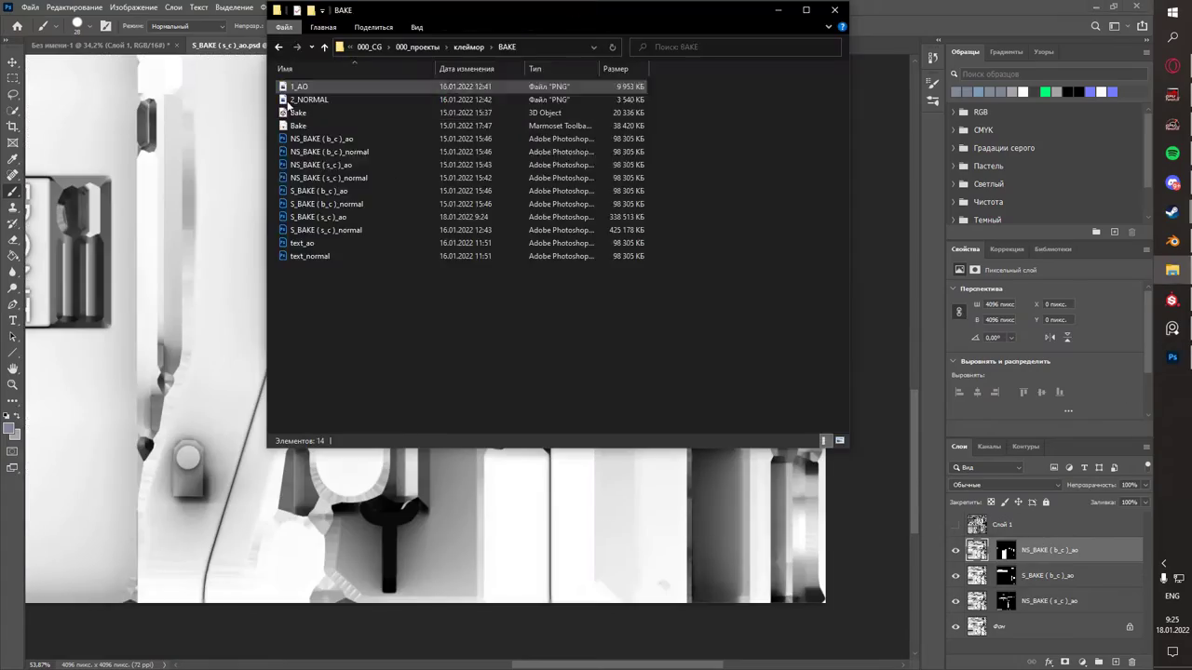
click(194, 36)
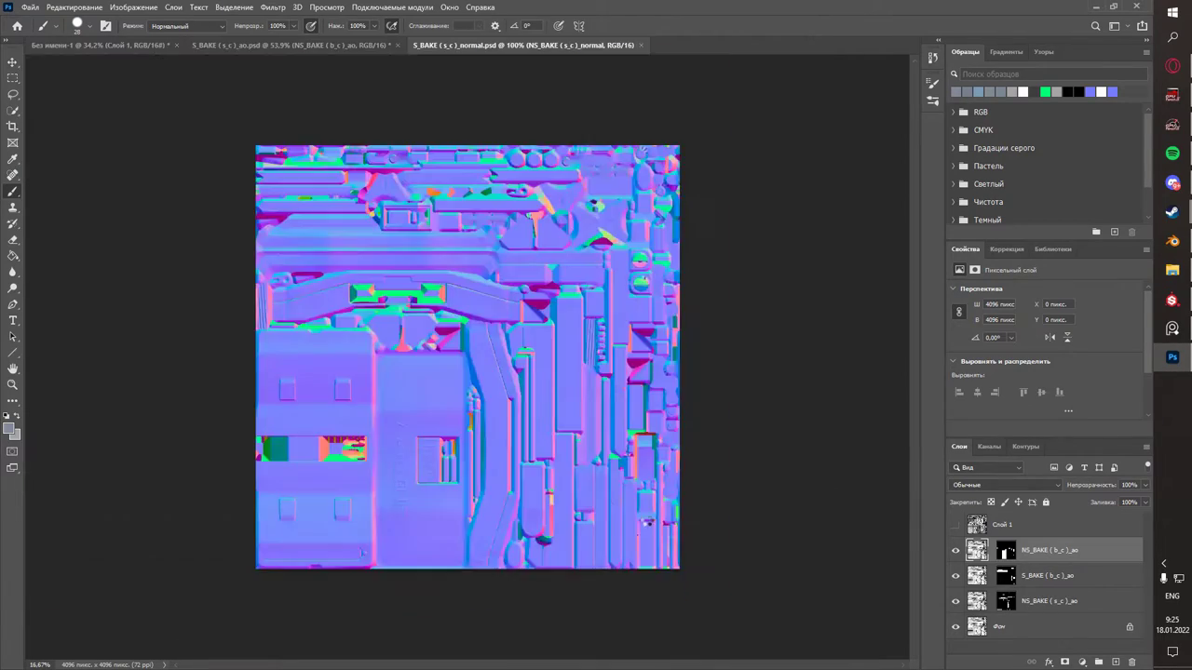
alt+scroll(672, 493, up, 10)
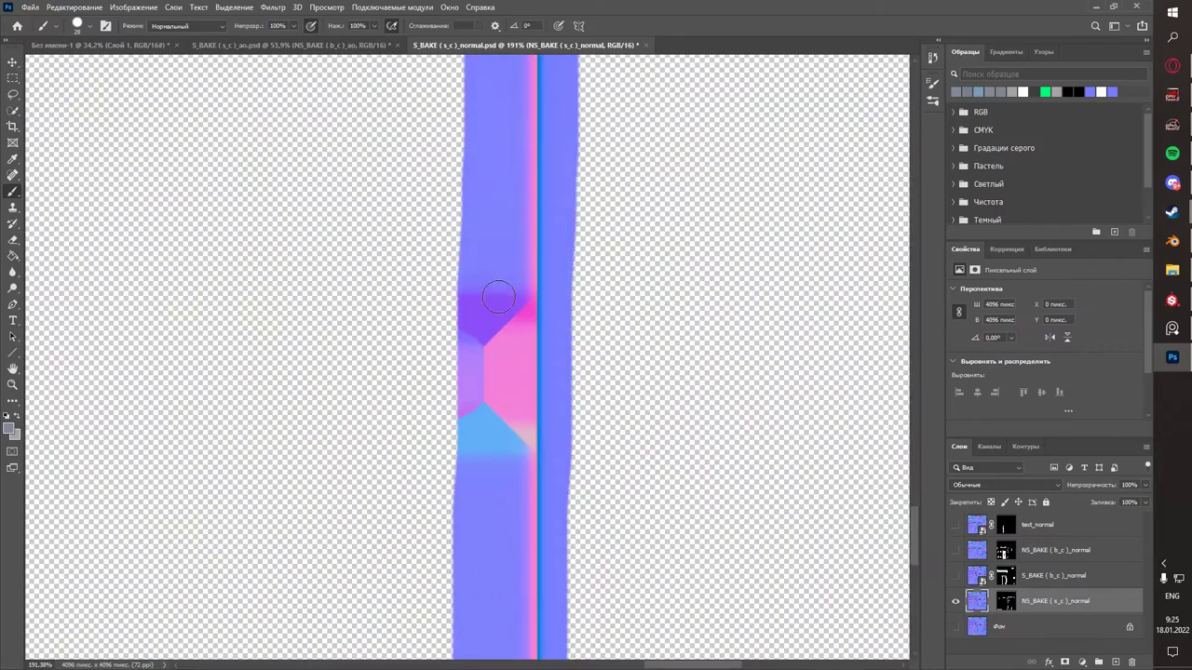
drag(484, 304, 529, 317)
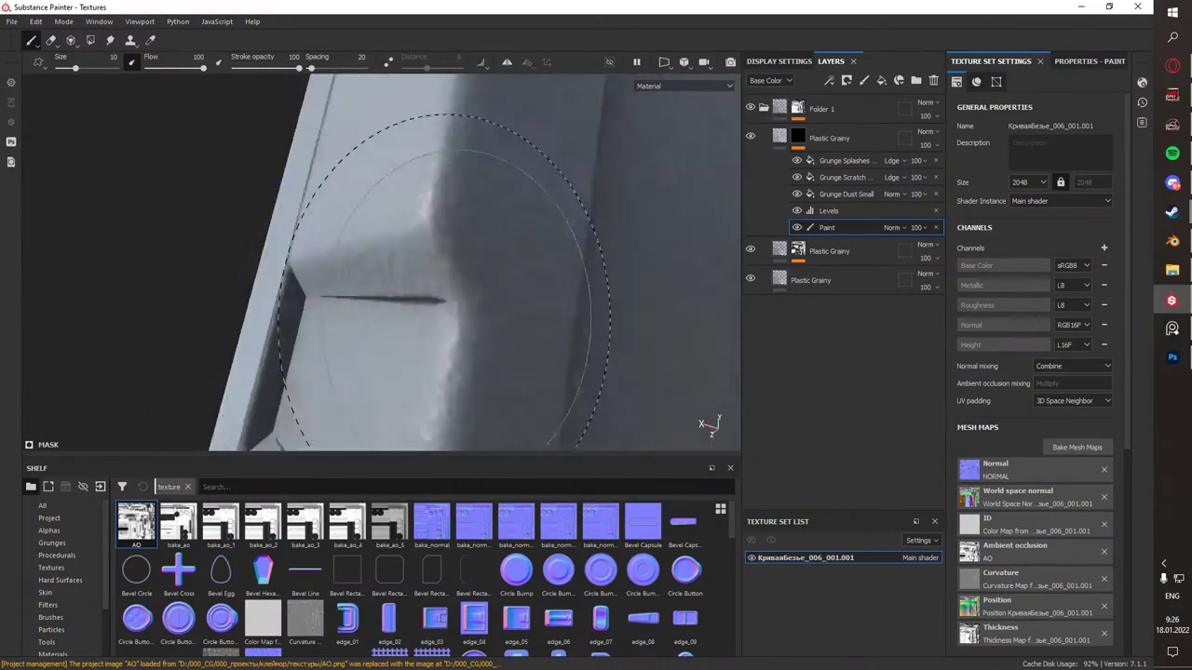
click(1176, 358)
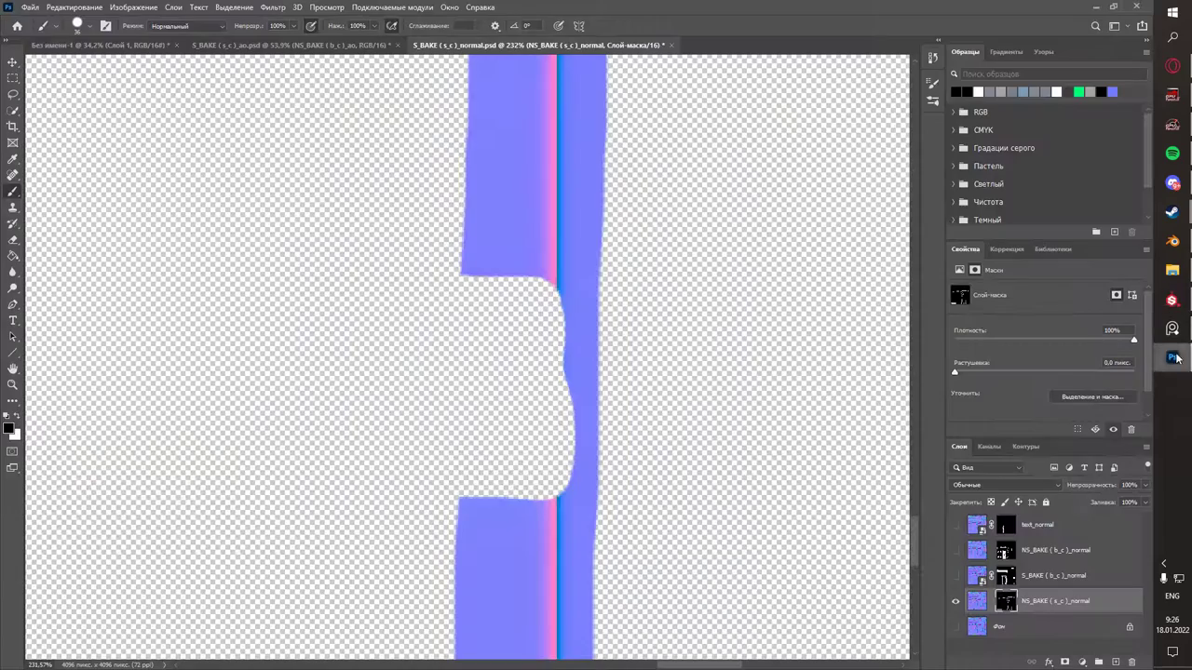
alt+scroll(525, 446, down, 4)
alt+scroll(505, 274, down, 1)
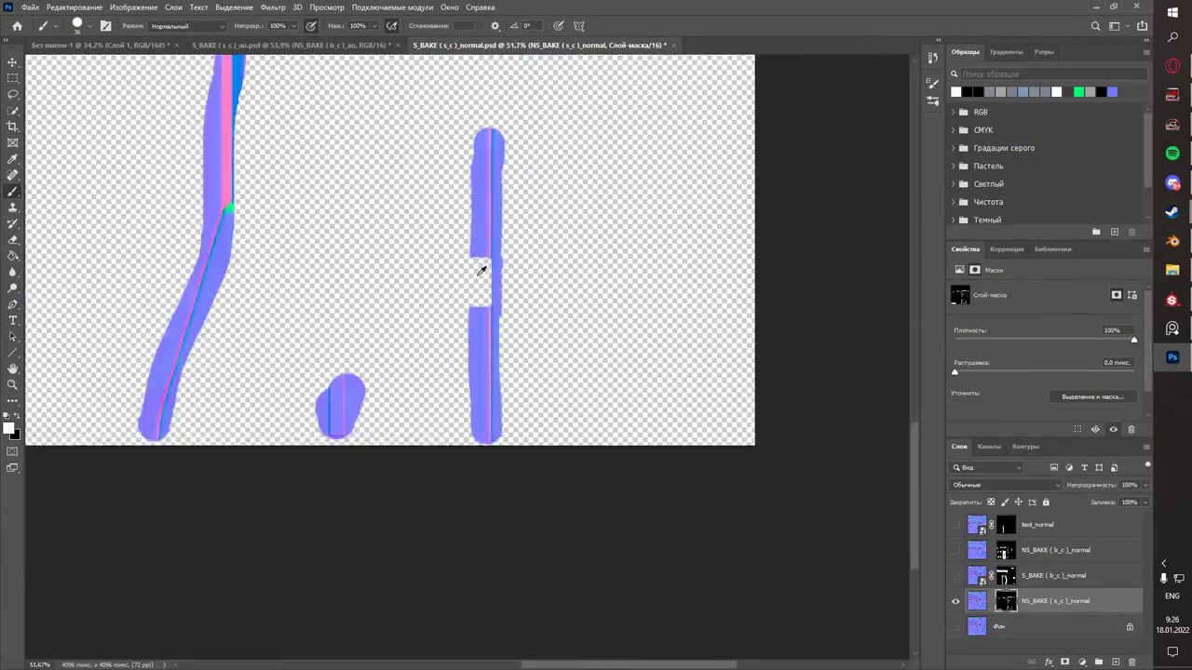
alt+scroll(481, 266, down, 4)
click(1186, 240)
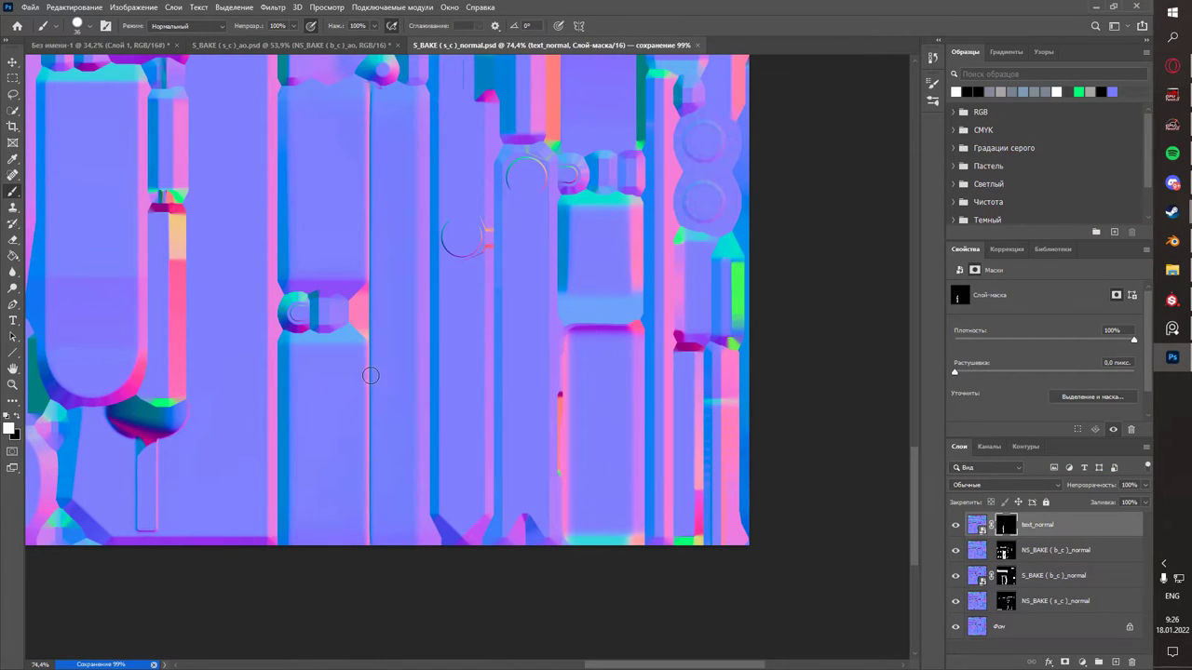
alt+scroll(304, 322, up, 3)
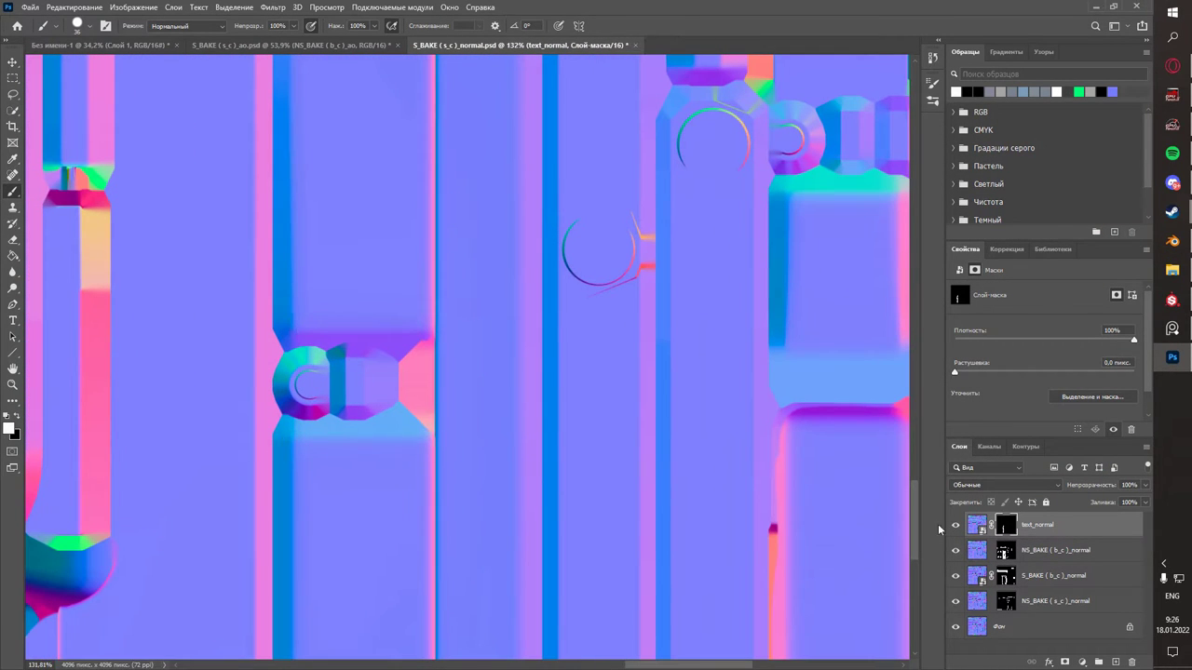
- Check the NS_BAKE (b_c) normal layer and the text_normal mask
ctrl+click(815, 504)
alt+scroll(755, 498, up, 2)
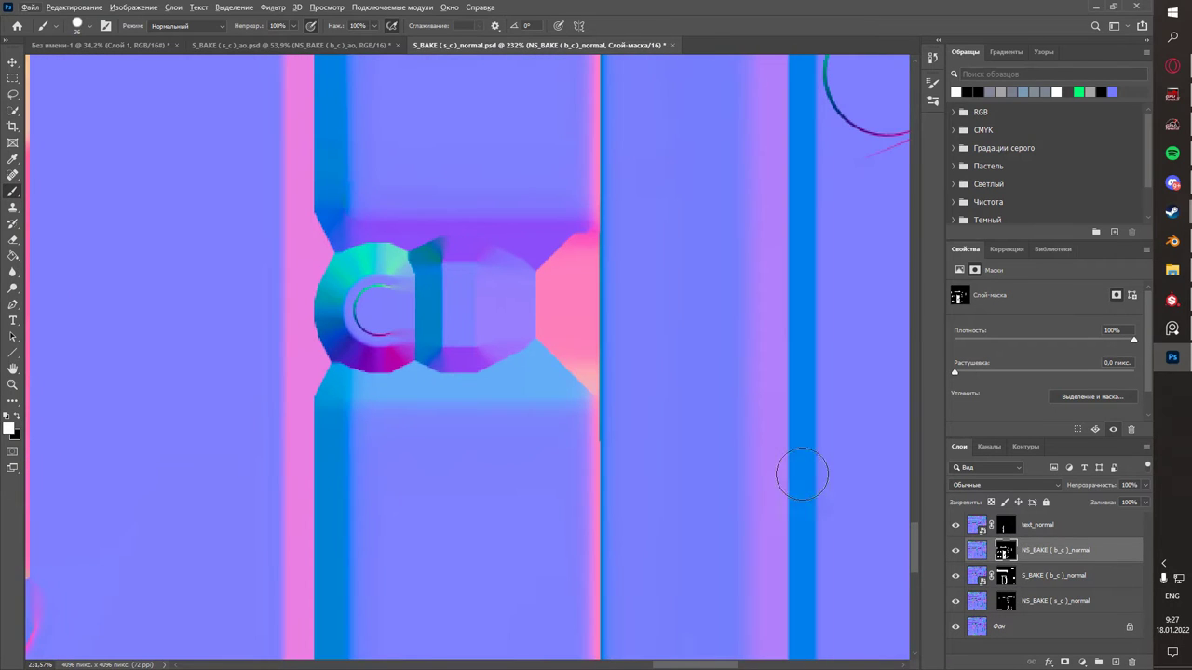
alt+scroll(551, 531, down, 2)
ctrl+click(792, 404)
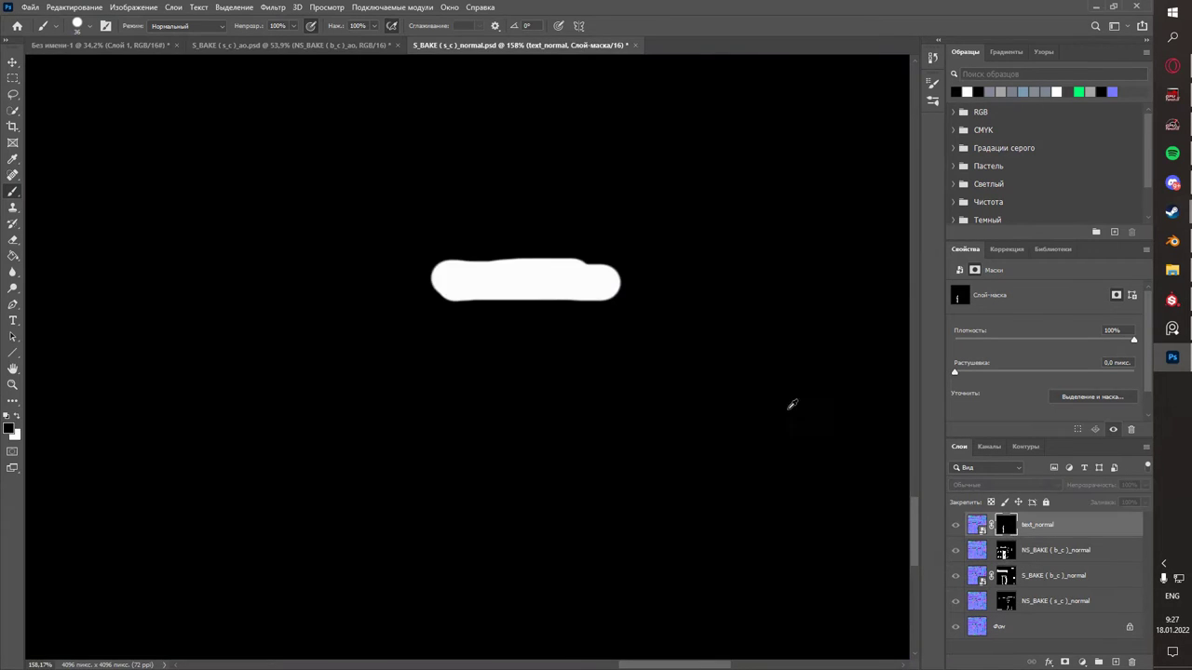
alt+click(1005, 575)
alt+scroll(771, 323, down, 1)
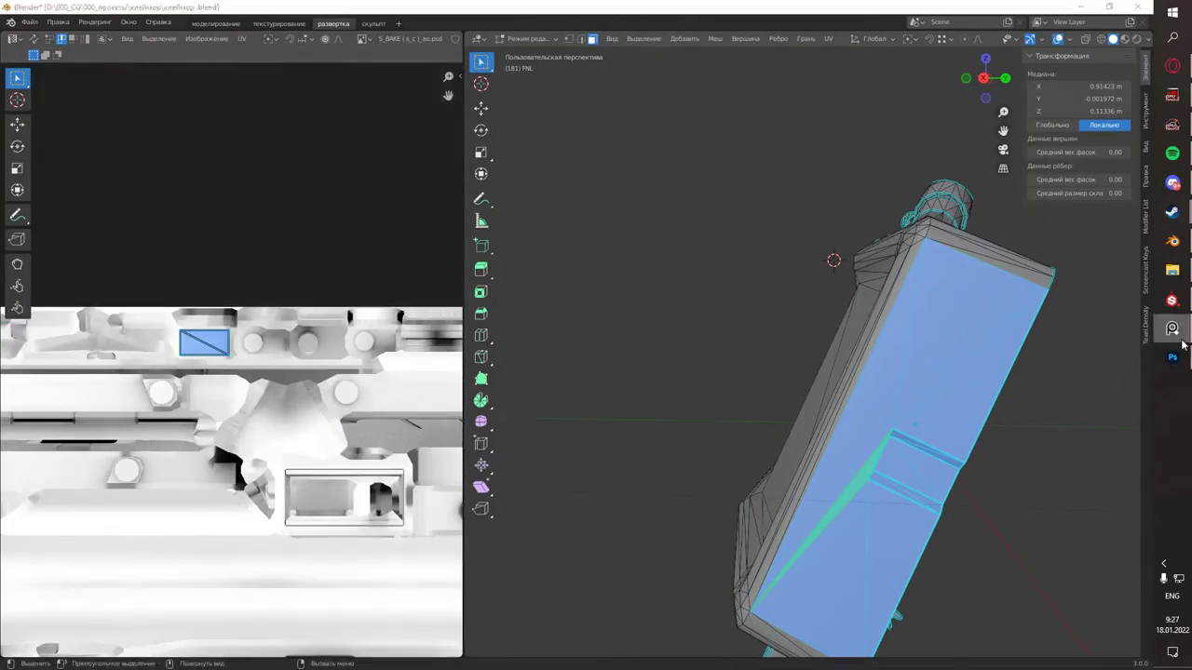
alt+scroll(276, 96, down, 1)
alt+scroll(354, 152, up, 5)
alt+scroll(473, 309, up, 2)
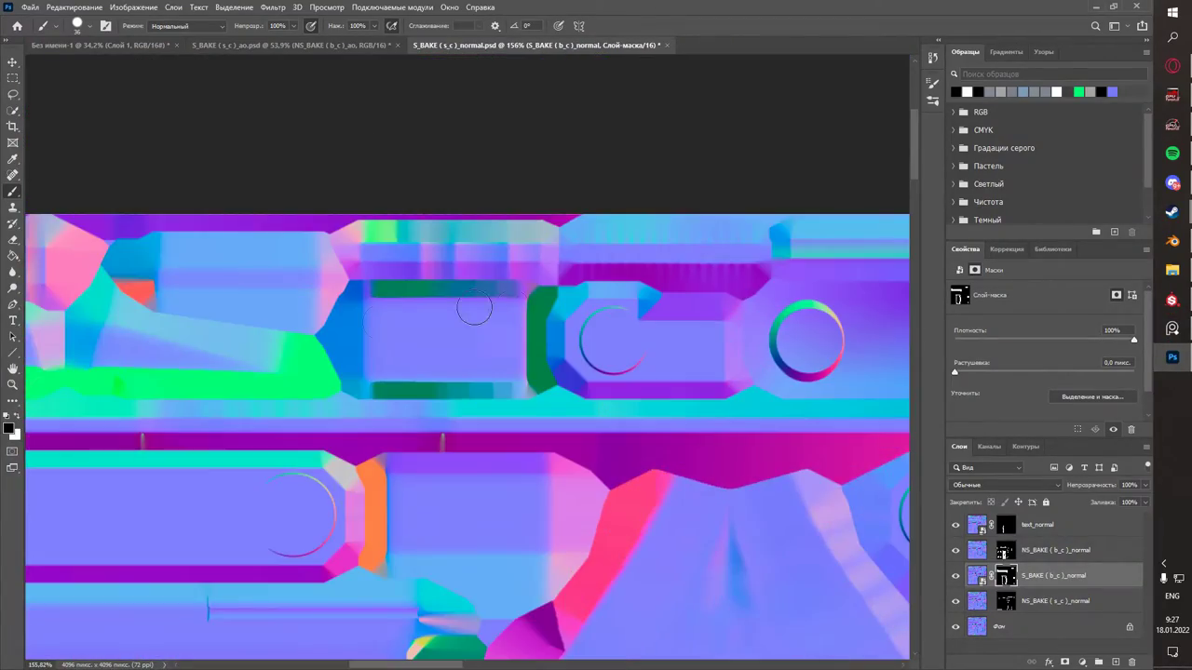
alt+scroll(424, 284, up, 3)
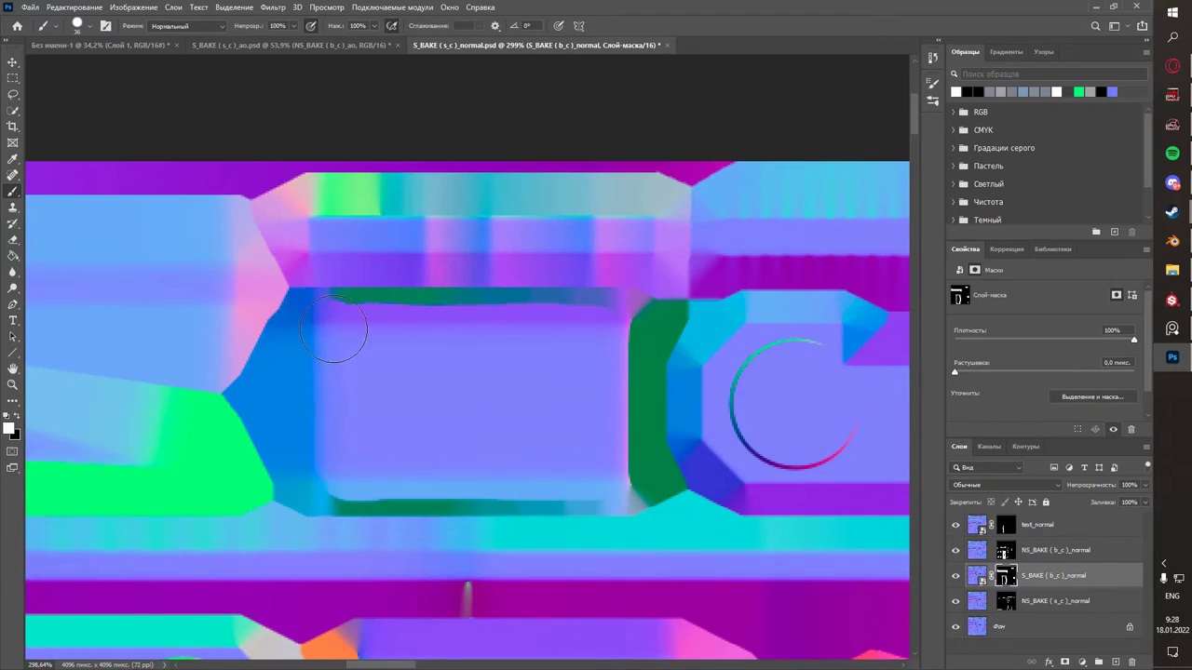
- Save the normal map document and export it as the NORMAL PNG
key(ctrl+s)
key(ctrl+shift+Tab)
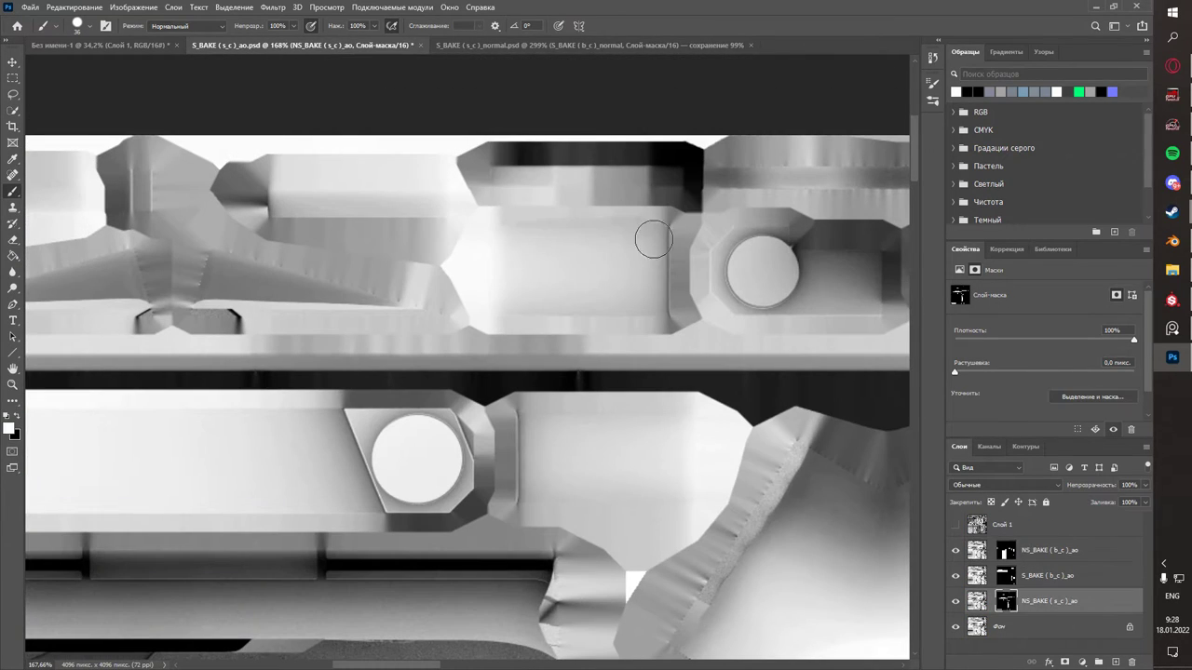
key(ctrl+Tab)
click(29, 7)
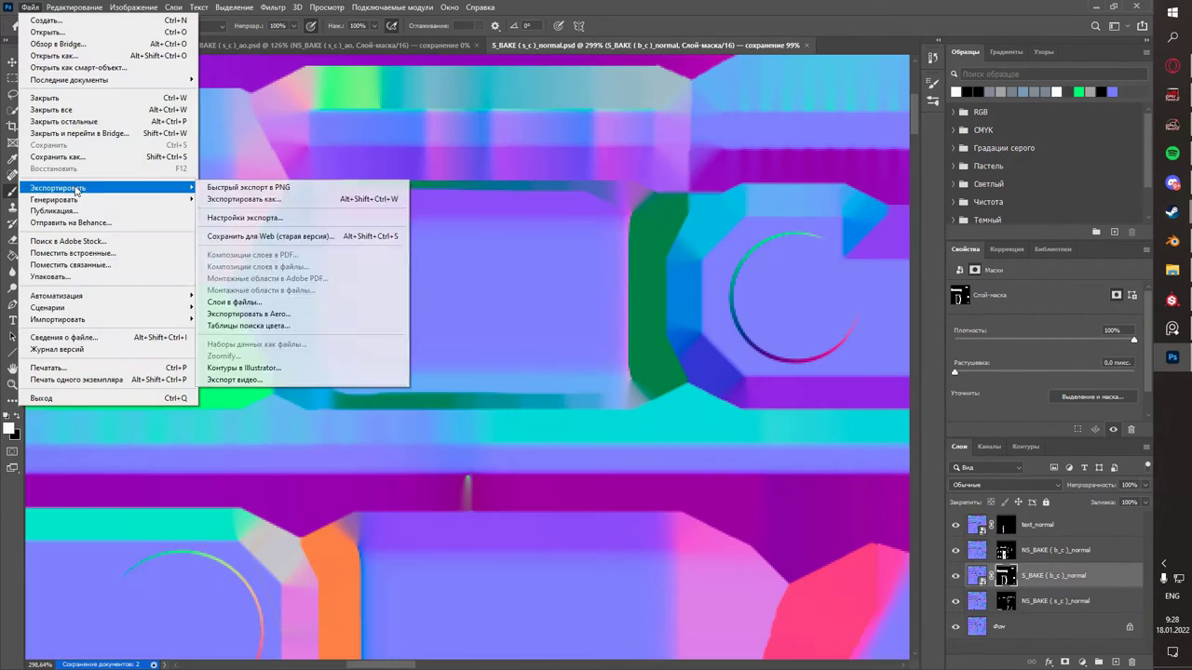
click(252, 202)
click(838, 536)
- Export the AO bake document as the AO PNG
key(Return)
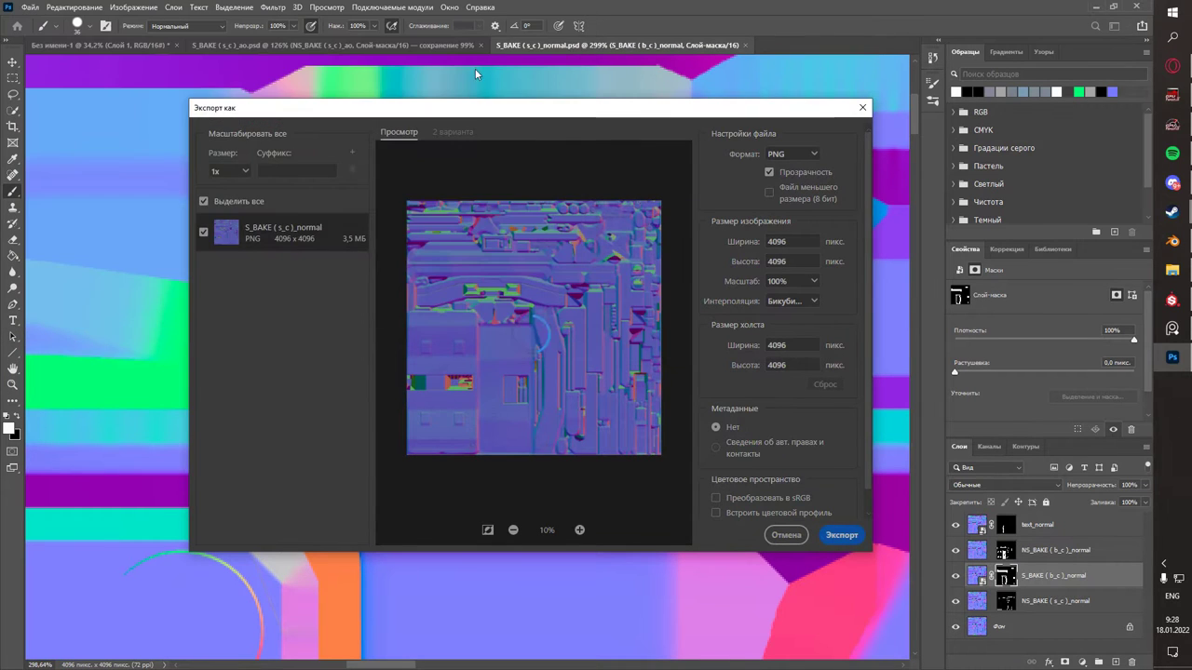
key(ctrl+shift+Tab)
click(73, 7)
click(252, 202)
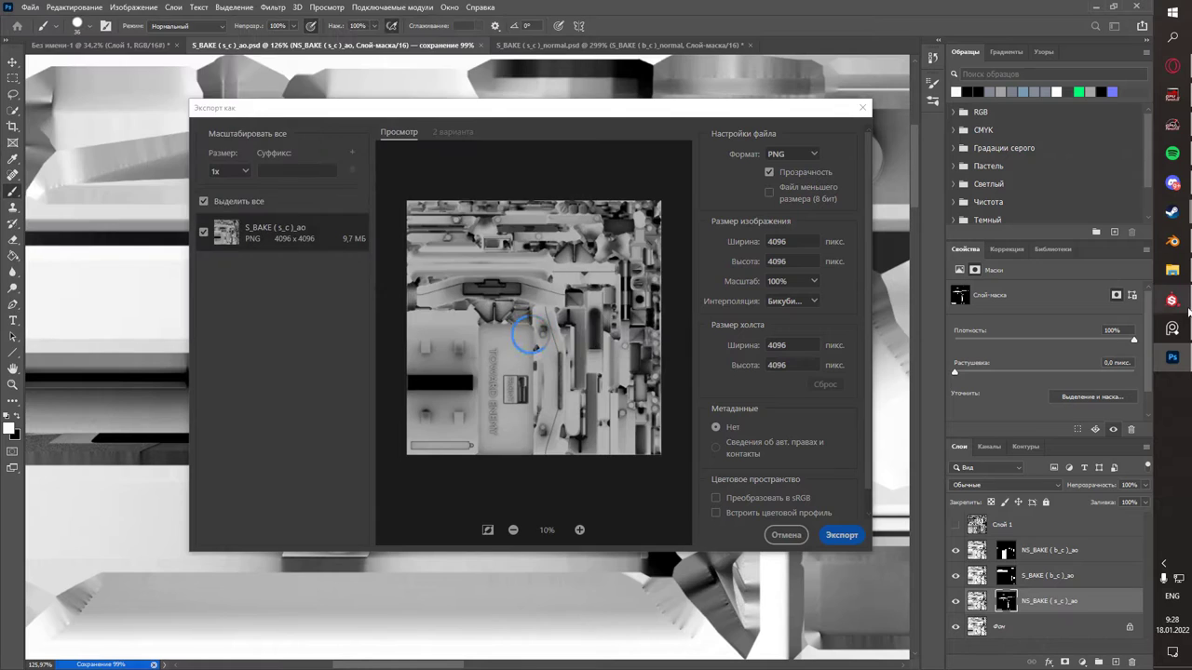
- Import AO and NORMAL into Substance Painter and assign NORMAL as the normal map
click(1171, 301)
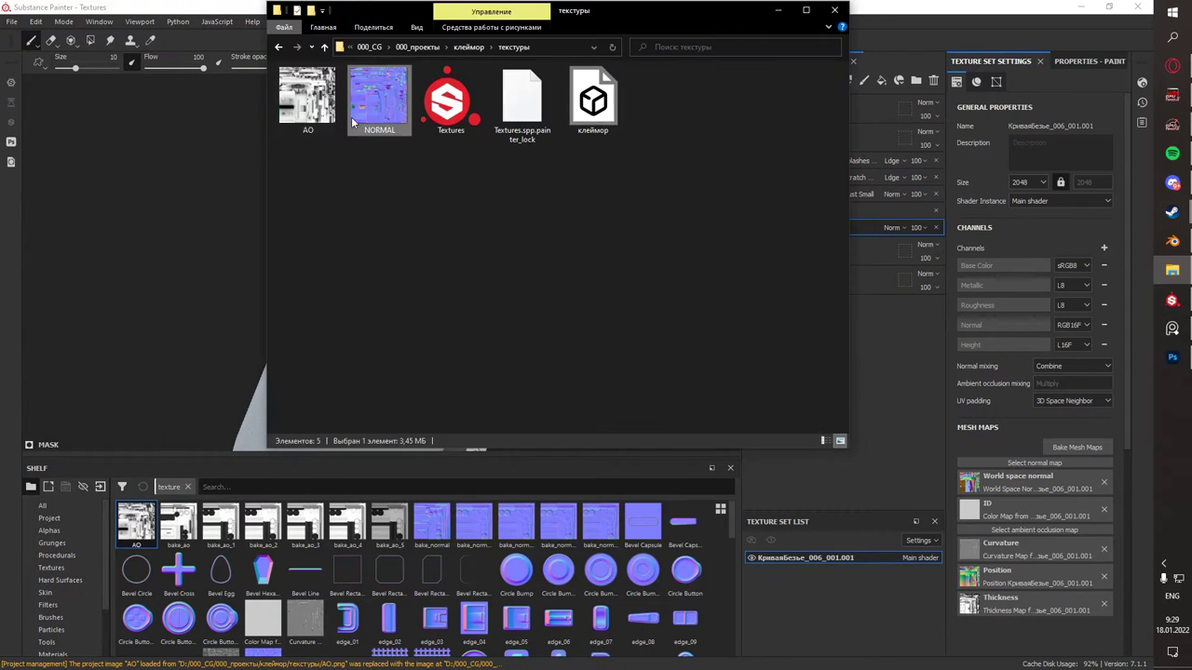
click(734, 212)
click(733, 511)
click(666, 509)
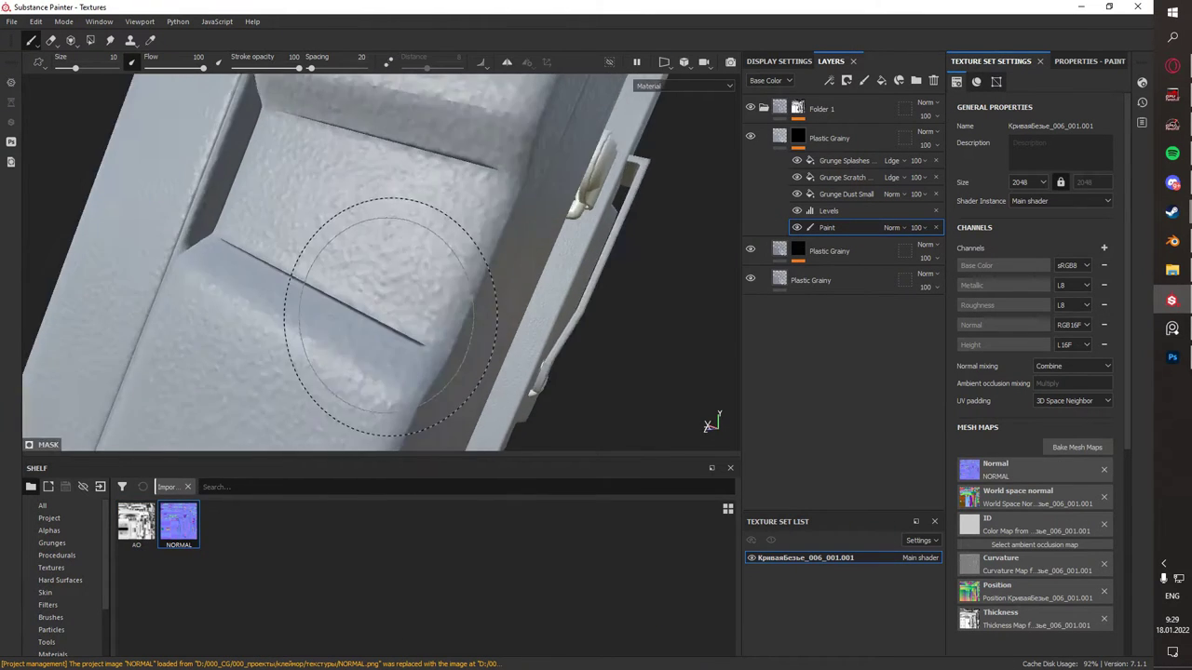
click(1172, 356)
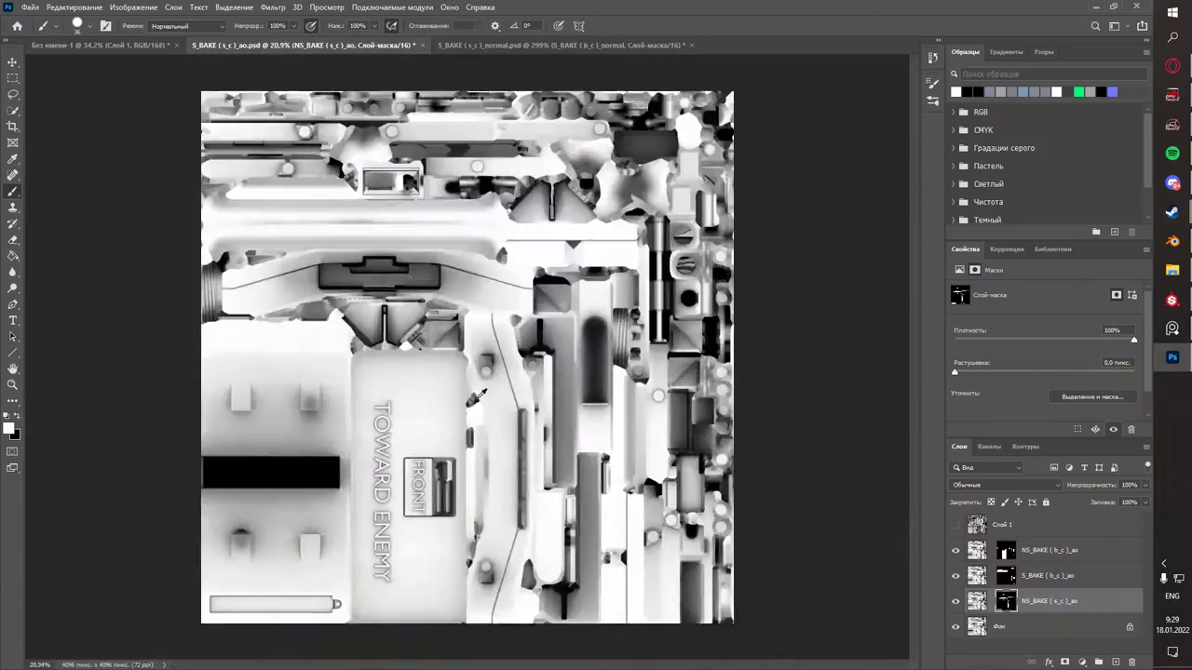
- Check the normal map with all layers visible and re-export it as a 4096 PNG
scroll(626, 342, down, 10)
scroll(625, 342, up, 8)
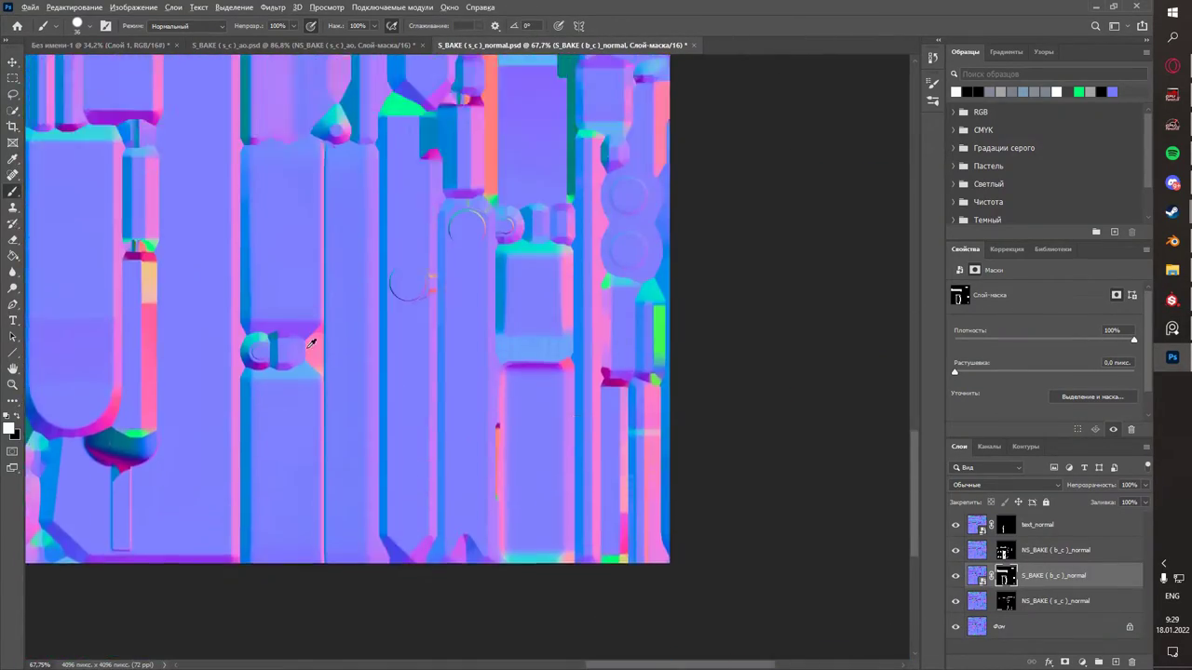
alt+scroll(459, 335, up, 5)
alt+scroll(633, 528, up, 2)
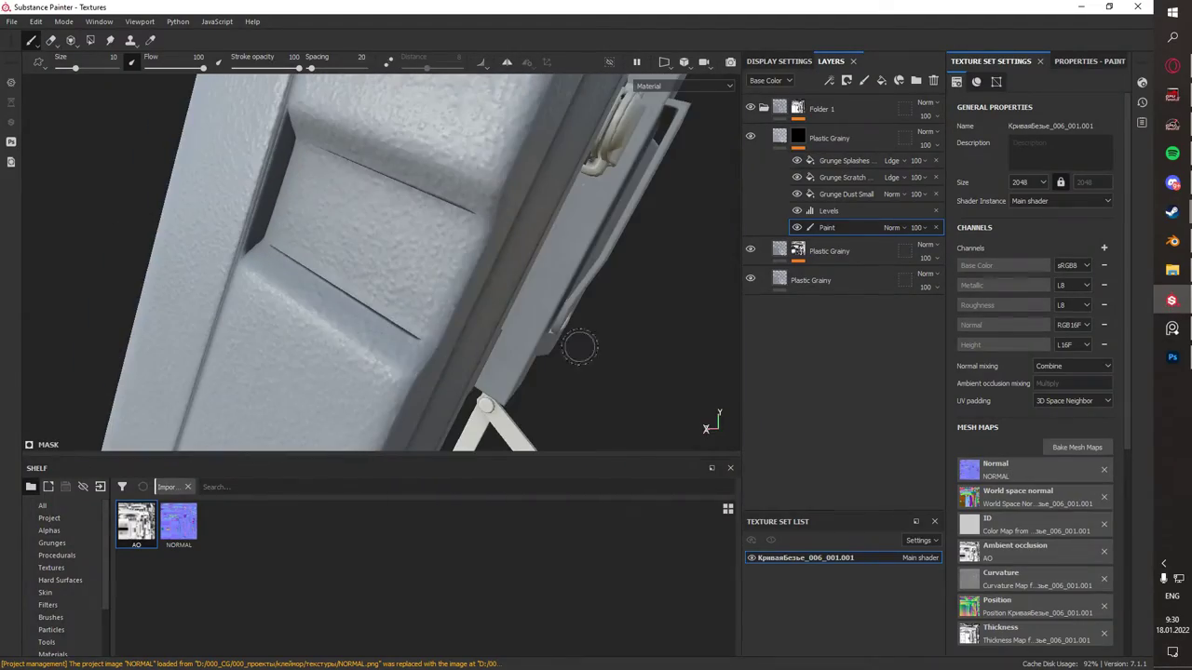
alt+drag(579, 347, 614, 305)
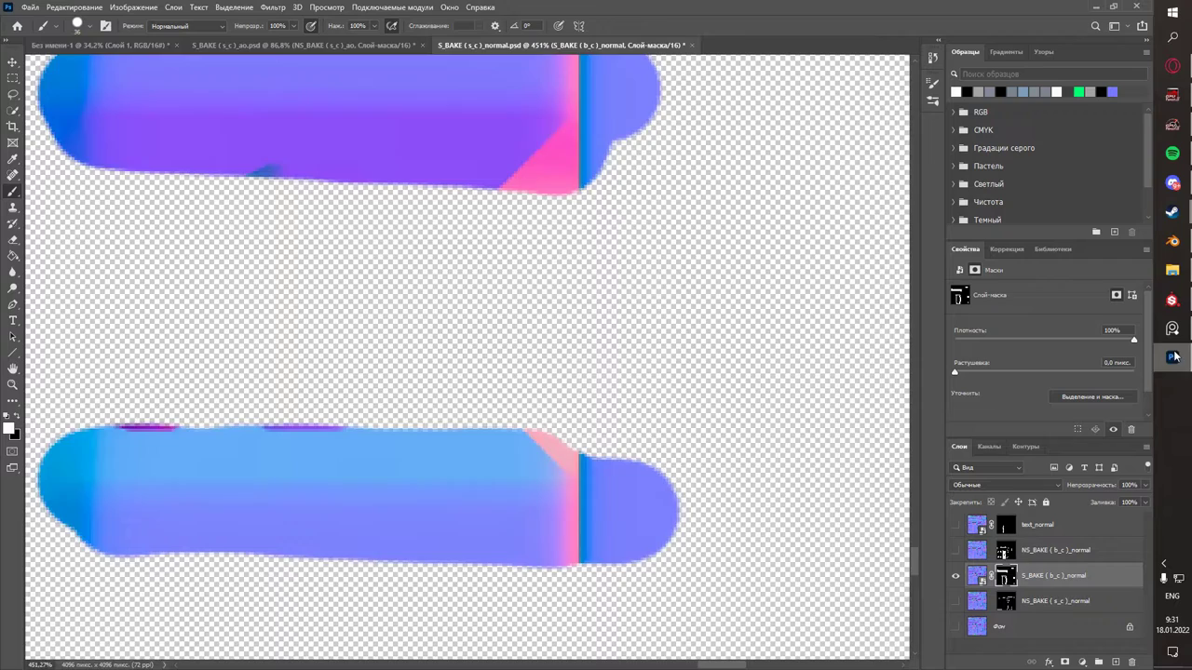
alt+scroll(465, 354, down, 10)
alt+click(955, 575)
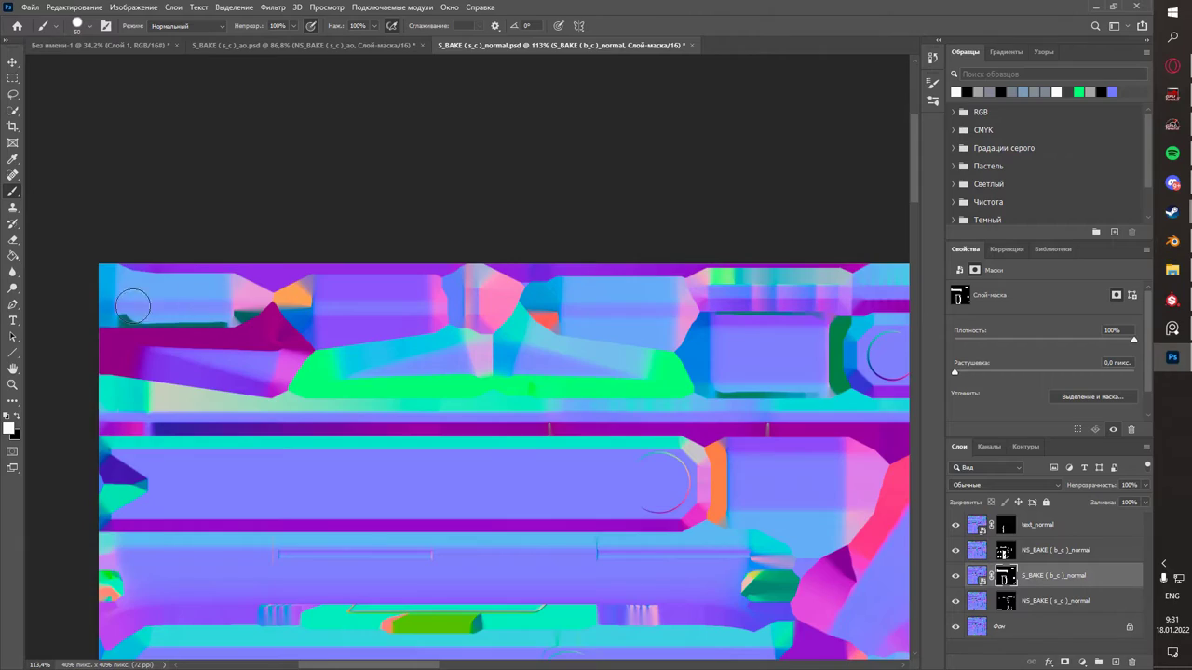
click(29, 6)
click(244, 199)
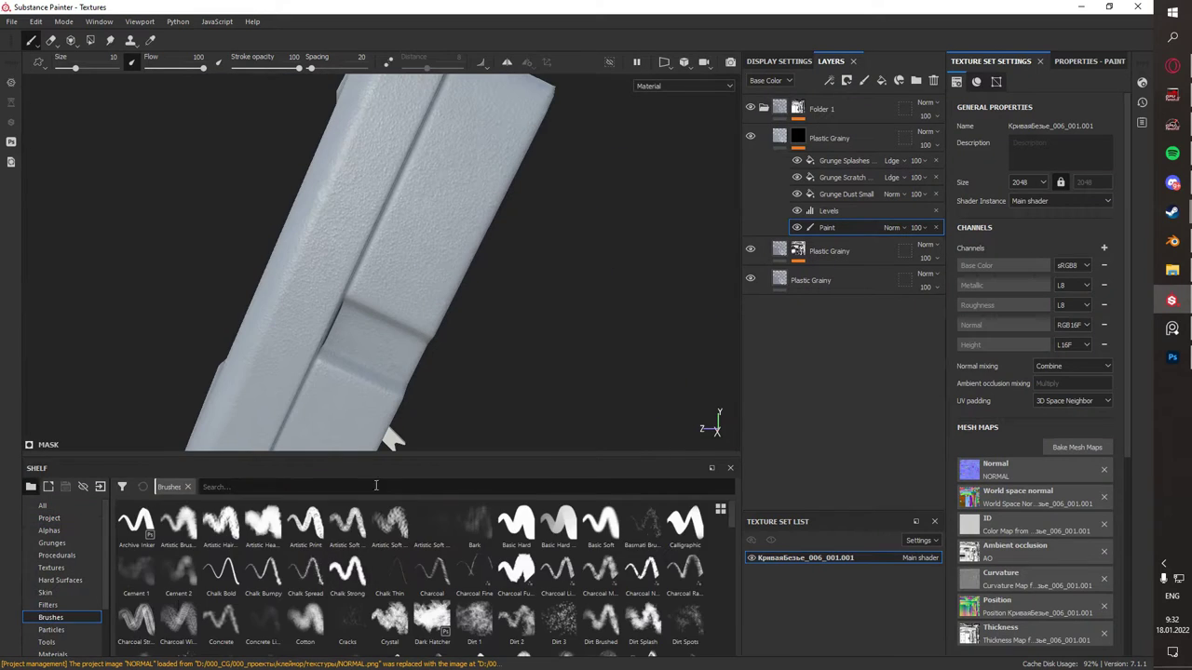
- Paint Scratches Scatter alpha ('scra' search) onto the Paint layer and adjust the mask's Levels
click(49, 531)
click(250, 486)
text(scra)
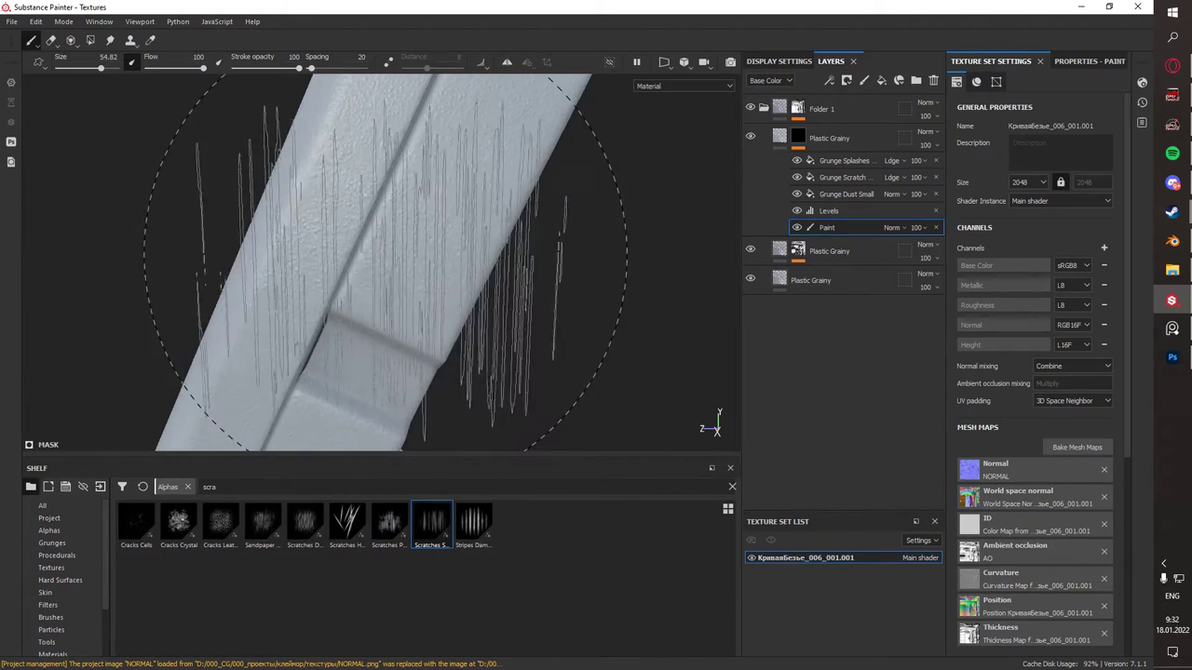
alt+drag(401, 391, 354, 272)
click(1090, 60)
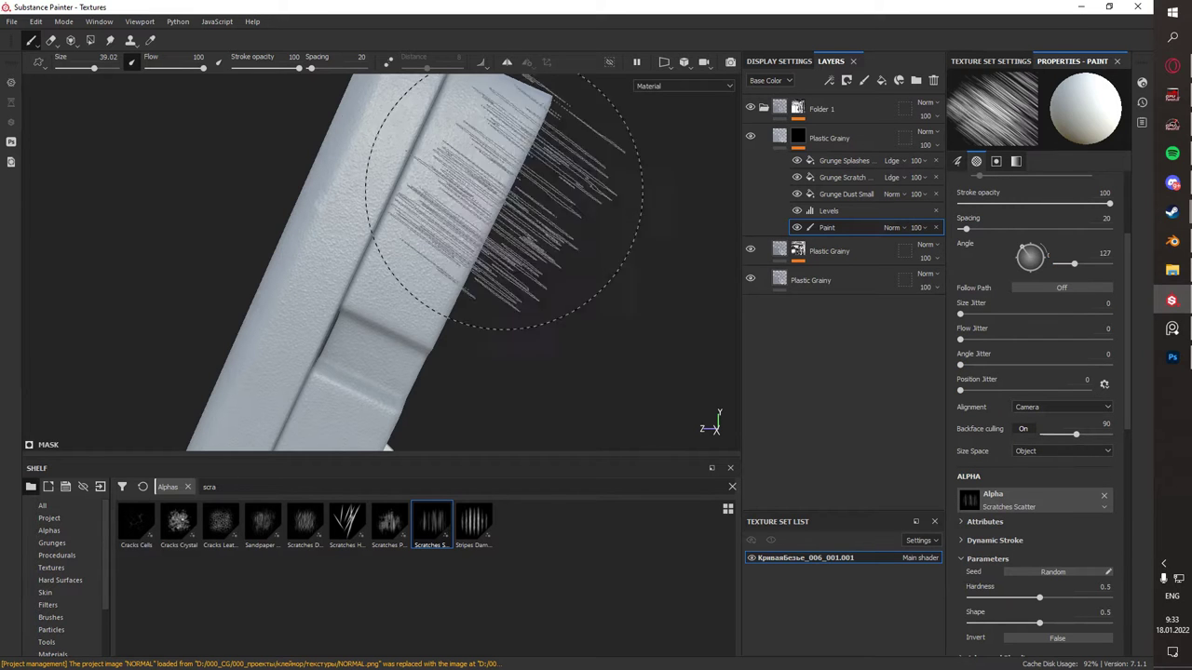
mouse_move(381, 240)
alt+mouse_down()
mouse_move(425, 292)
mouse_move(425, 359)
mouse_move(602, 271)
mouse_move(466, 251)
mouse_move(522, 244)
alt+mouse_up()
alt+drag(708, 223, 597, 265)
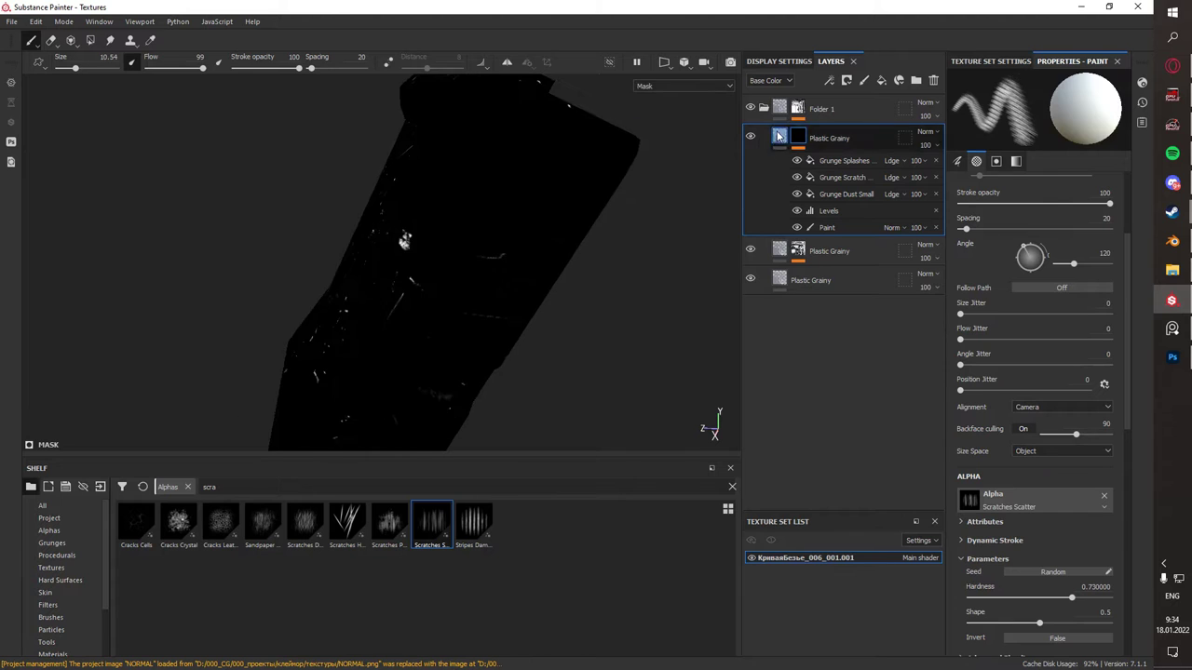
click(827, 227)
mouse_move(558, 270)
alt+mouse_down()
mouse_move(546, 279)
mouse_move(524, 267)
mouse_move(584, 256)
mouse_move(506, 252)
mouse_move(465, 298)
alt+mouse_up()
click(829, 210)
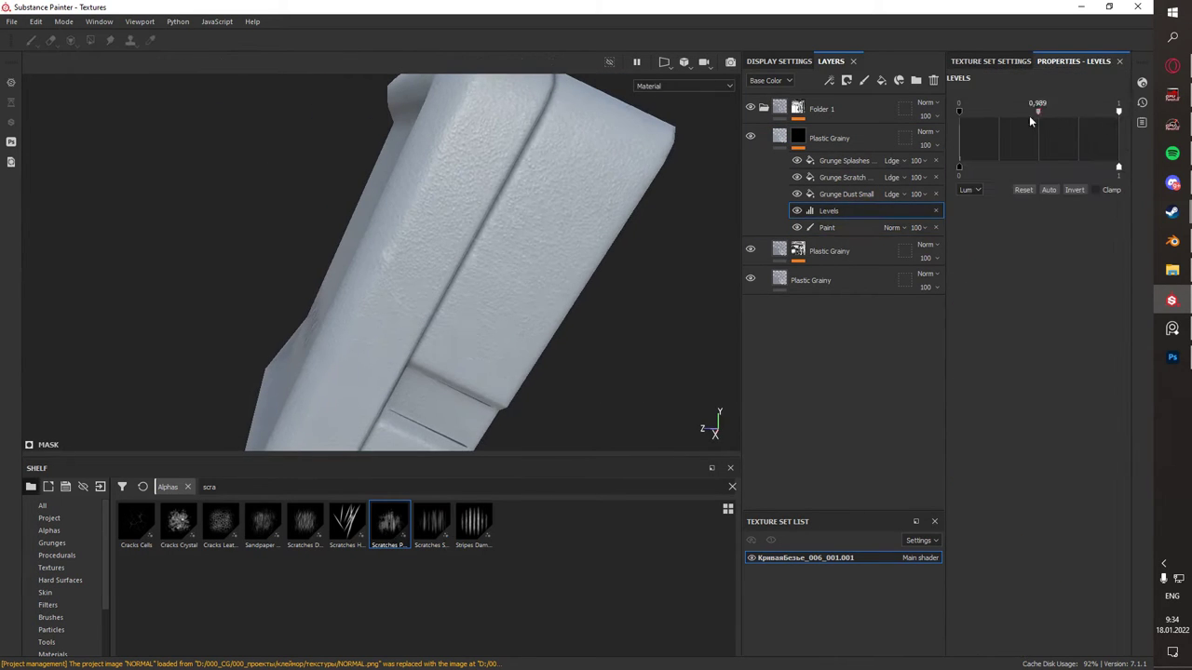
mouse_move(521, 270)
alt+mouse_down()
mouse_move(481, 283)
mouse_move(500, 314)
mouse_move(426, 319)
alt+mouse_up()
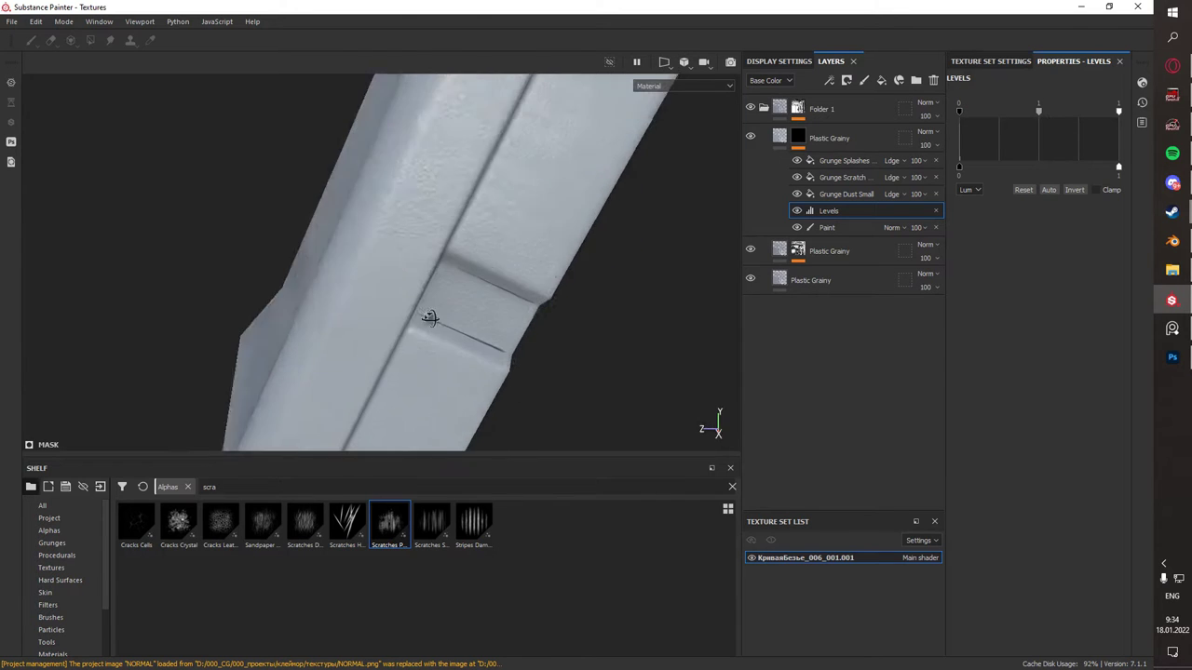
- Re-import the updated NORMAL texture from the texture set settings
click(990, 60)
click(738, 509)
click(49, 518)
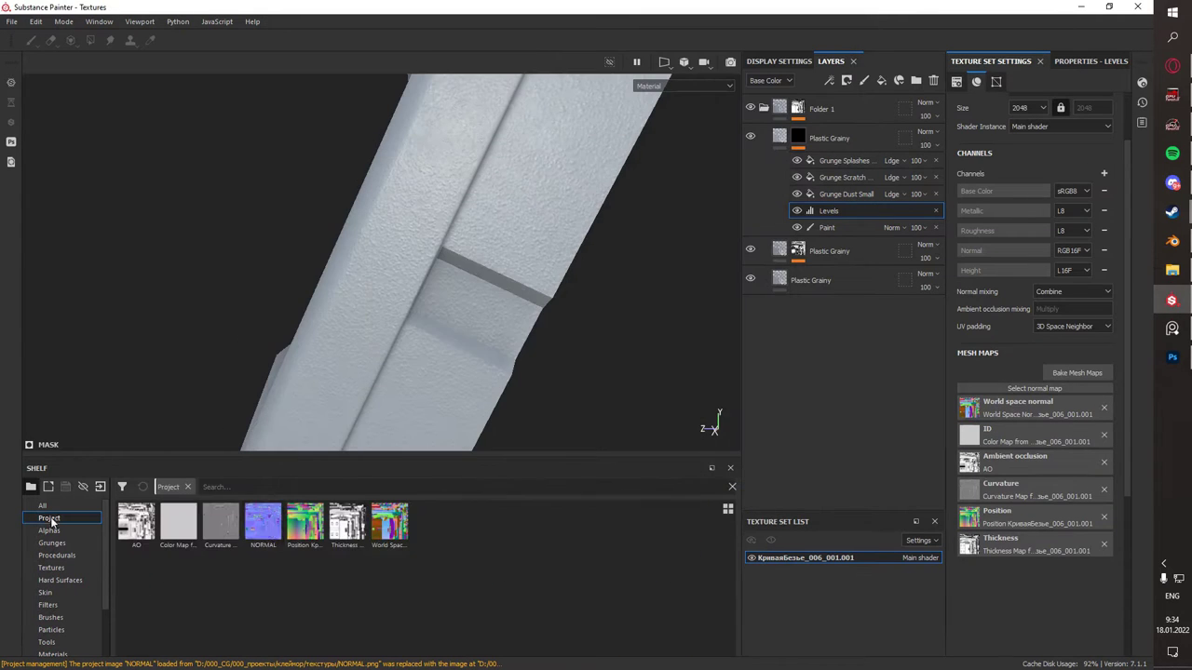
alt+drag(690, 367, 214, 349)
- Assign NORMAL as the normal mesh map and choose the Scratches 4 brush
click(826, 227)
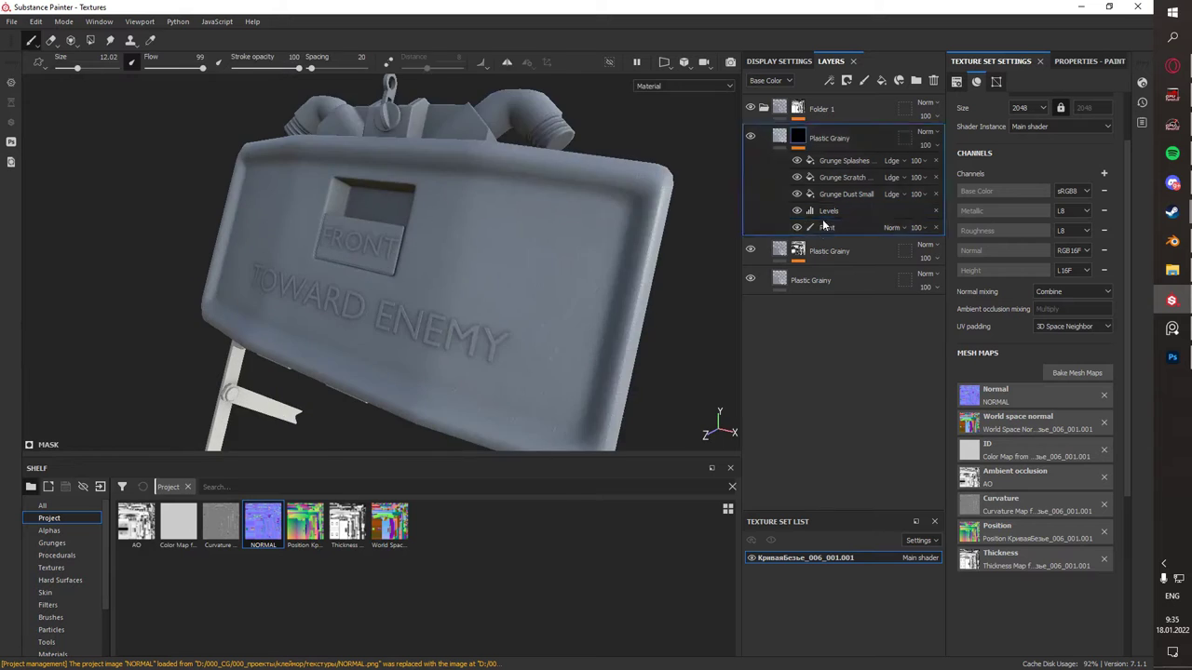
click(49, 617)
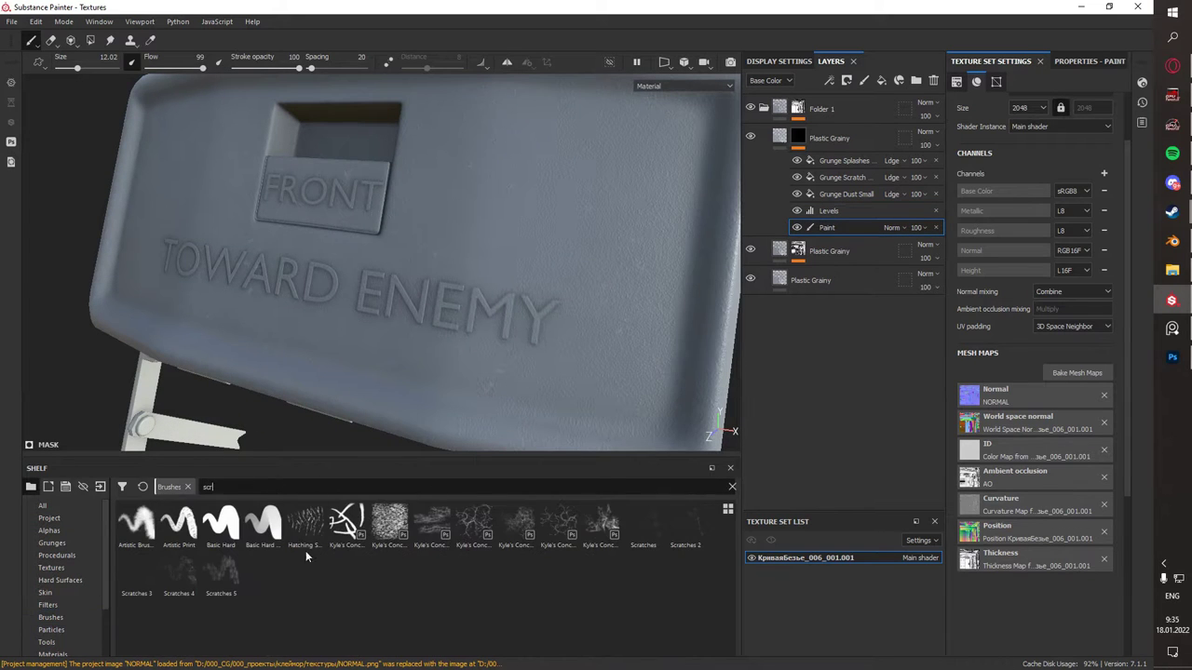
click(431, 524)
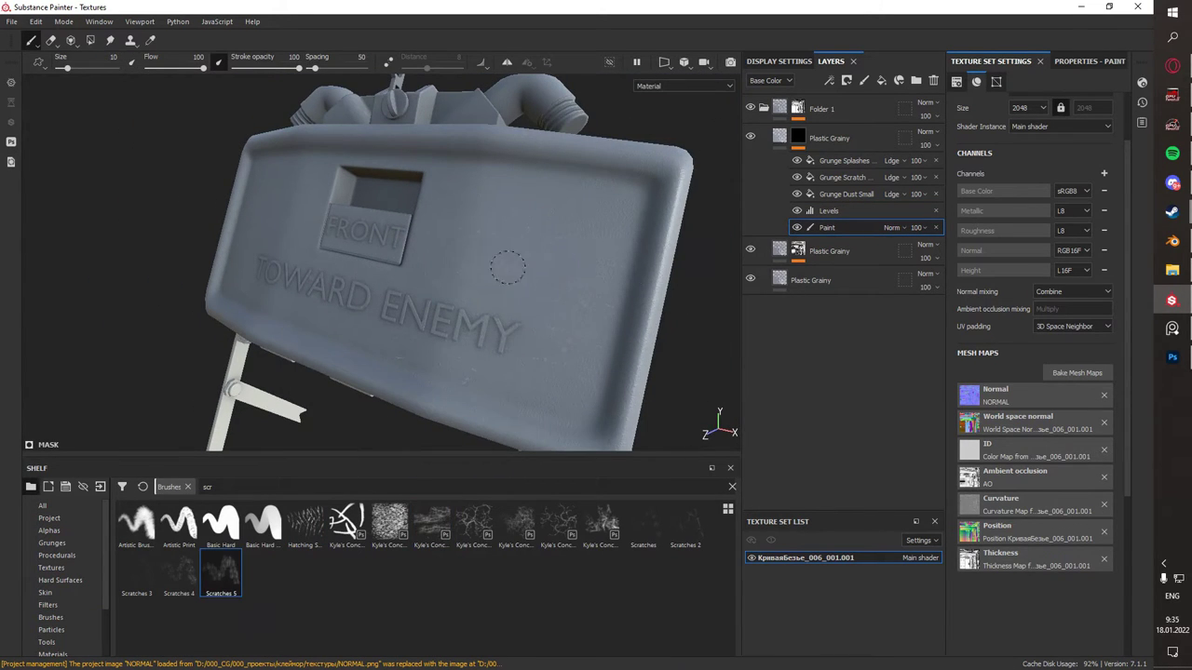
mouse_move(462, 240)
alt+mouse_down()
mouse_move(391, 279)
mouse_move(307, 279)
alt+mouse_up()
click(183, 571)
- Resize the brush to about 24 and paint scratches onto the mine's side
right_click(826, 227)
key(Escape)
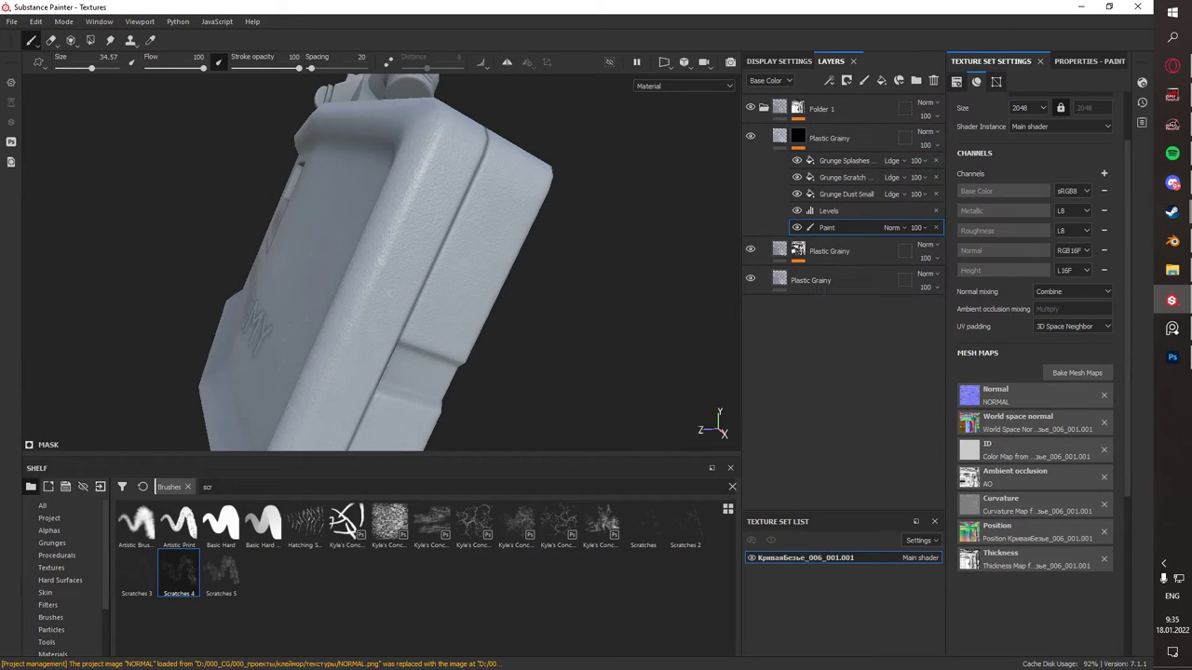
scroll(568, 300, up, 2)
alt+drag(568, 299, 489, 265)
mouse_move(520, 386)
alt+mouse_down()
mouse_move(425, 285)
mouse_move(506, 199)
alt+mouse_up()
mouse_move(506, 199)
alt+right_down()
mouse_move(192, 301)
mouse_move(513, 356)
mouse_move(579, 249)
alt+right_up()
alt+click(797, 138)
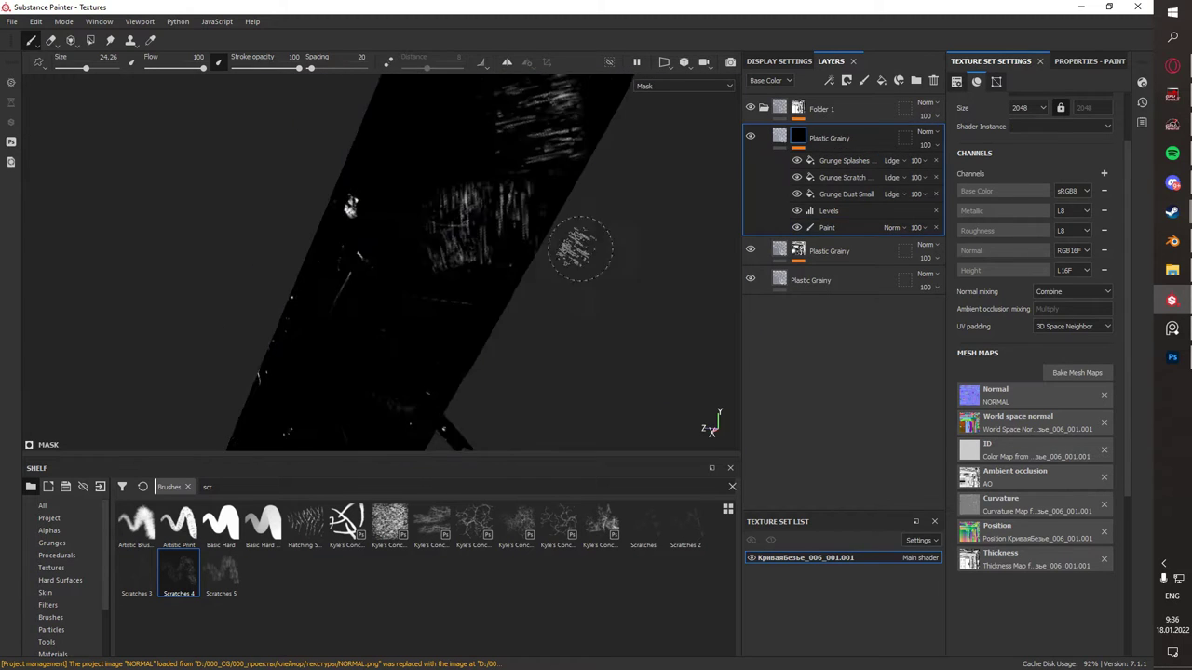
alt+click(798, 137)
mouse_move(521, 280)
alt+mouse_down()
mouse_move(485, 280)
mouse_move(506, 277)
alt+mouse_up()
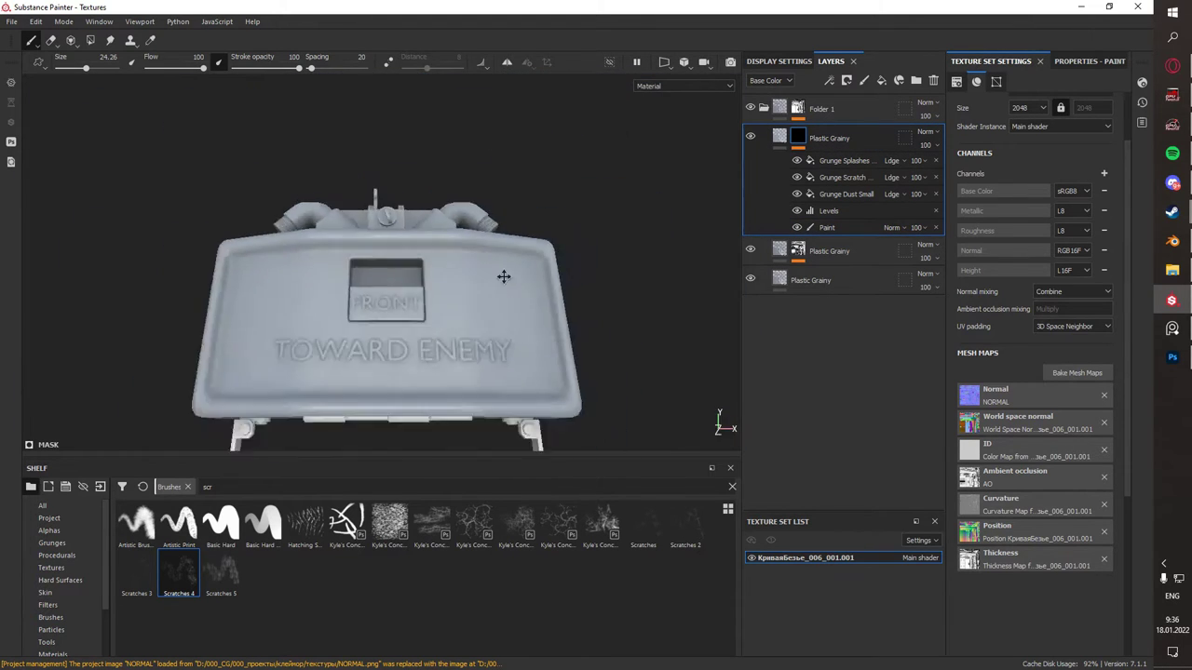
mouse_move(505, 276)
alt+right_down()
mouse_move(284, 375)
mouse_move(452, 205)
alt+right_up()
alt+drag(452, 205, 545, 311)
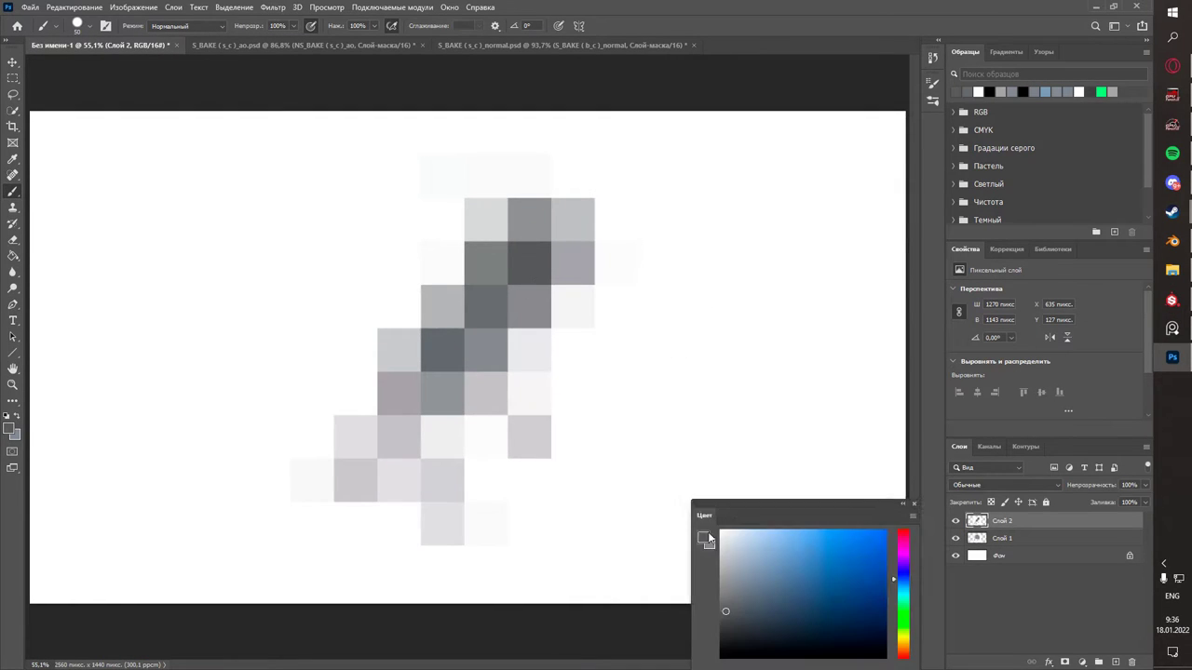
- Make the hidden upper Plastic Grainy layer visible again
click(705, 537)
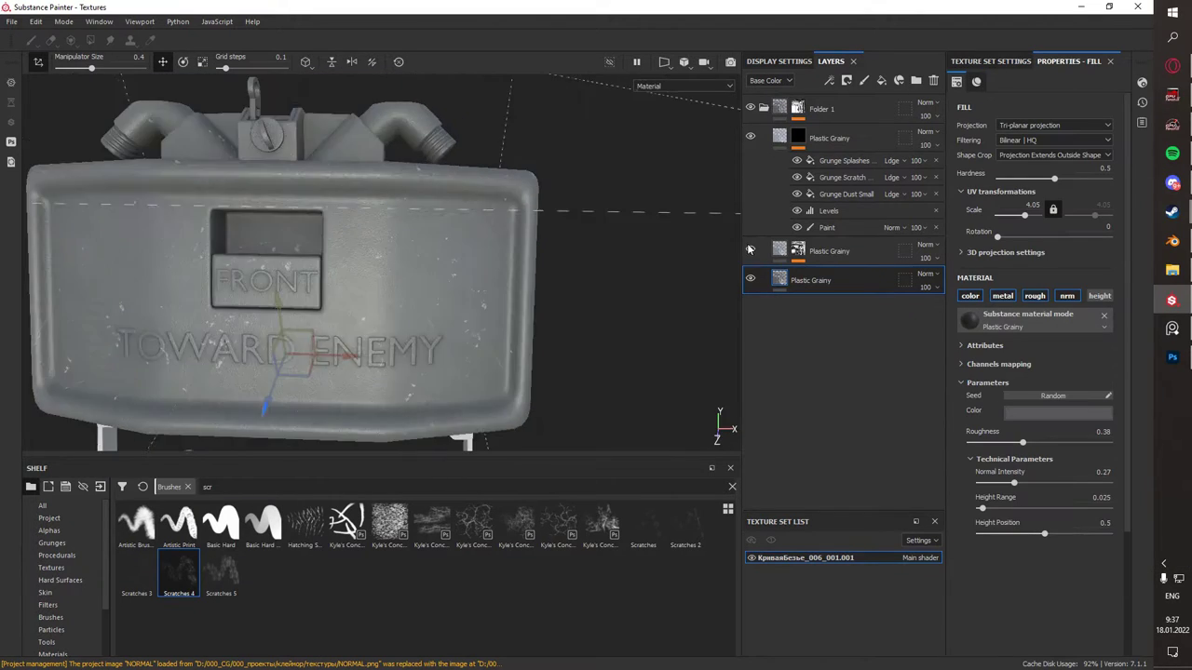
click(749, 250)
click(828, 251)
click(1056, 410)
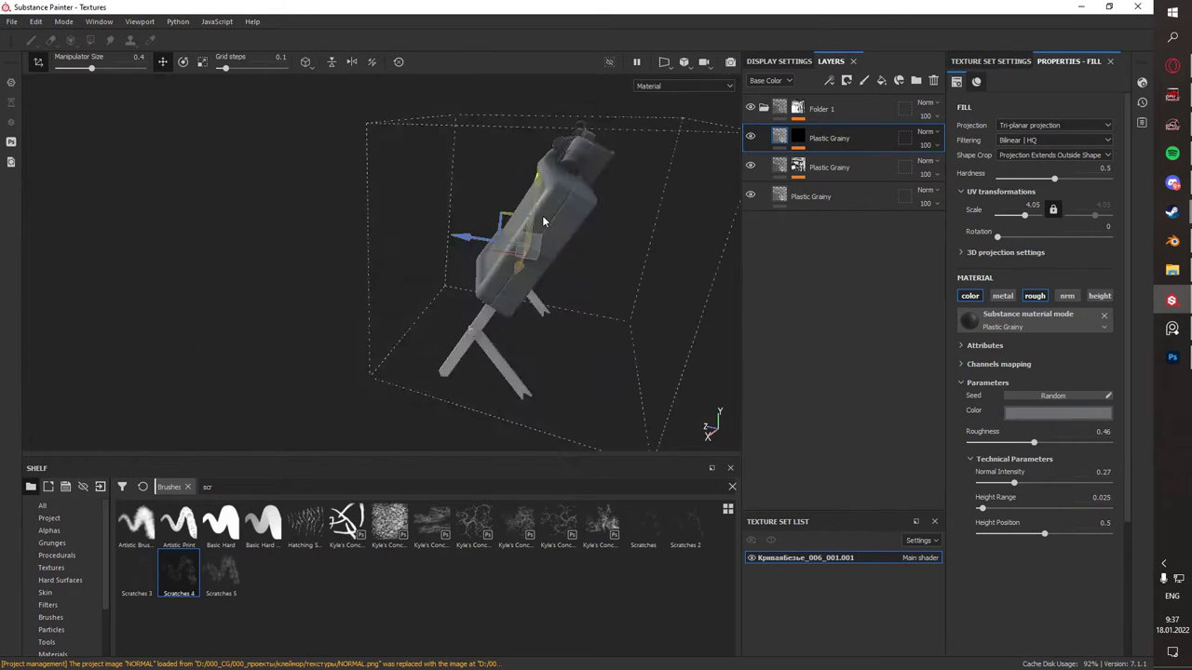
alt+drag(565, 223, 494, 229)
- Add a new empty Folder 2 above Folder 1
click(42, 505)
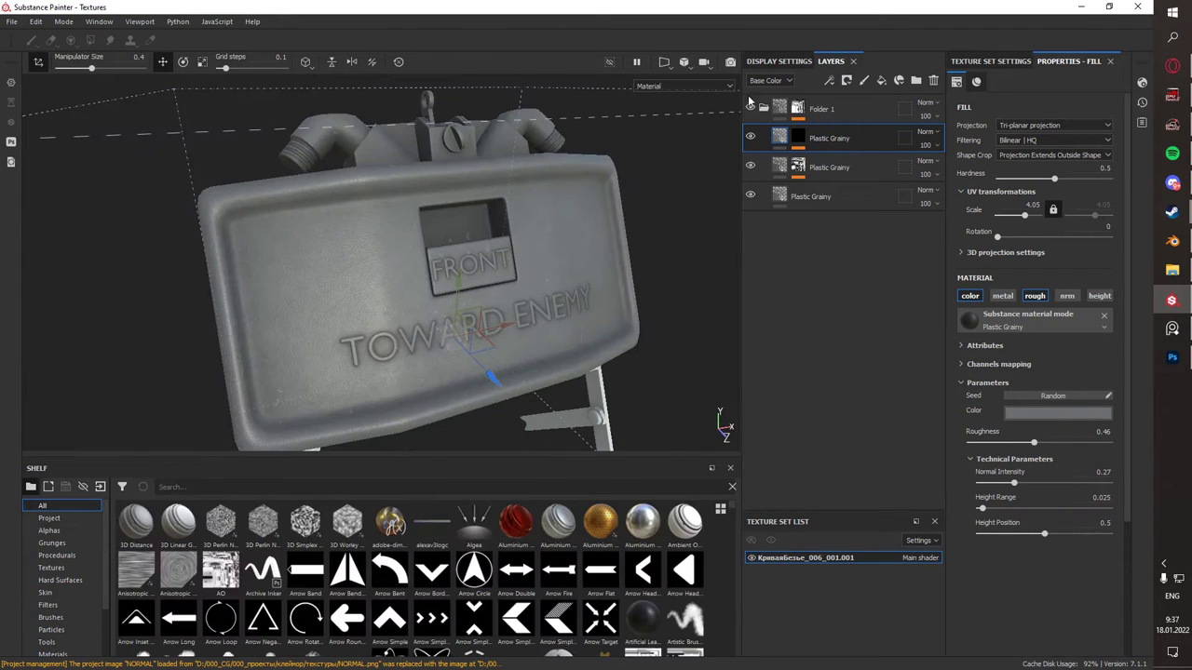
click(916, 80)
click(53, 617)
- Add a Mortar Wall material layer with a Dirt generator mask
text(MOR)
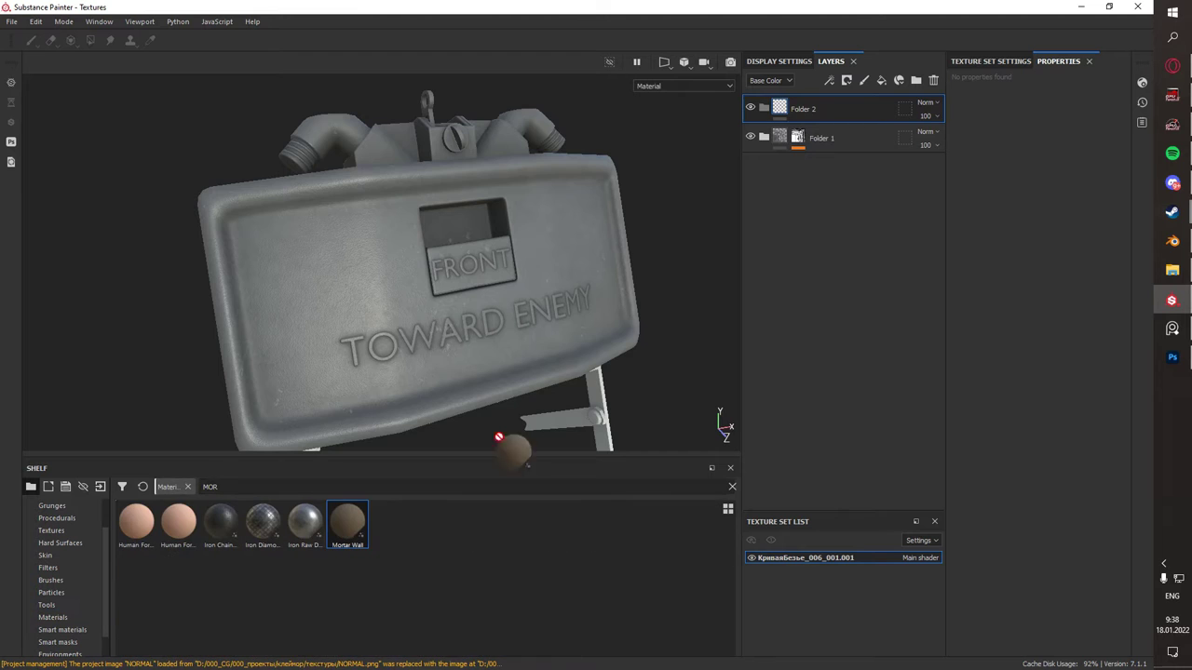
drag(347, 525, 492, 447)
right_click(867, 103)
click(922, 439)
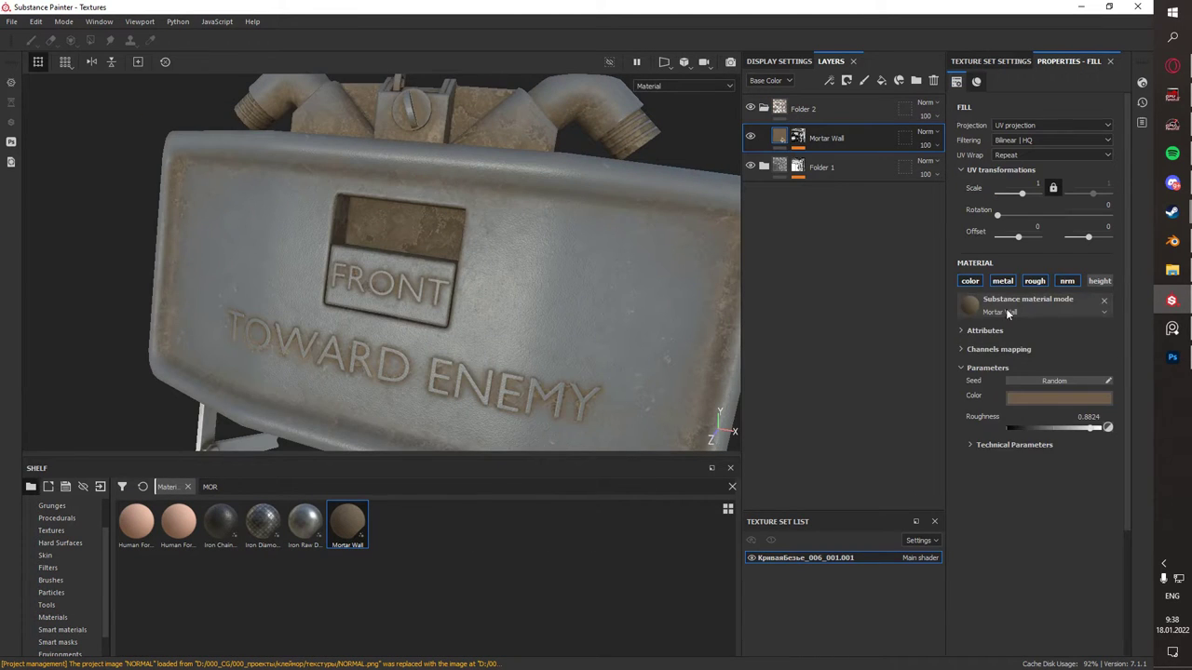
click(965, 349)
click(970, 444)
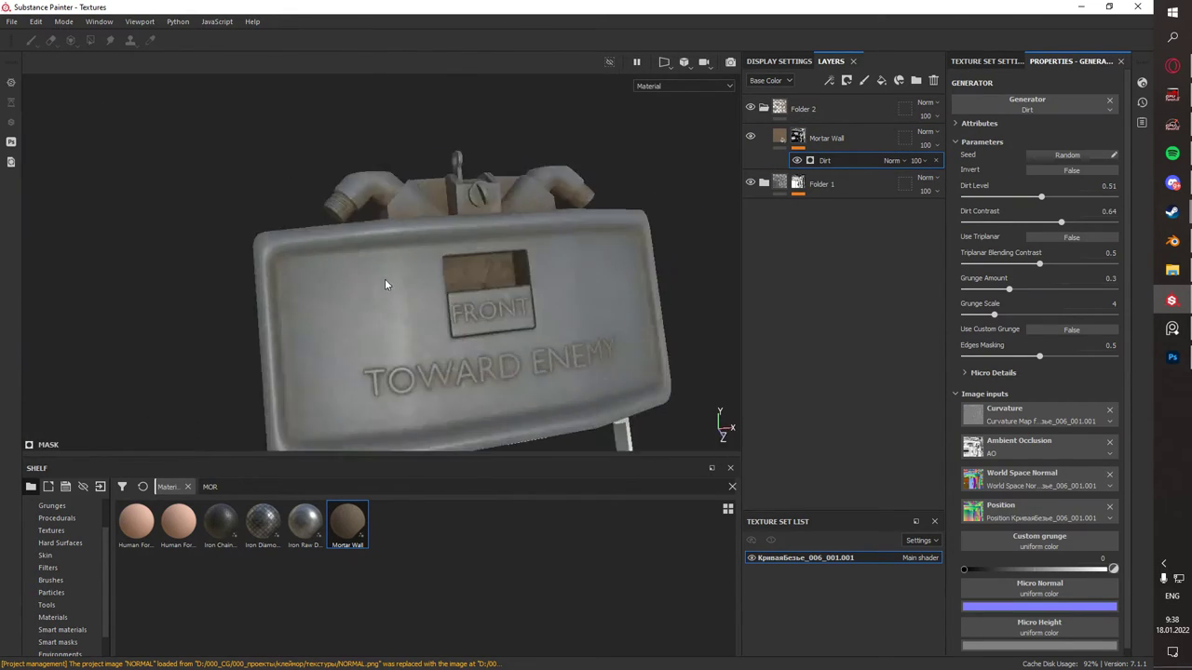
- Add a paint effect to the Mortar Wall mask and duplicate the layer
right_click(838, 138)
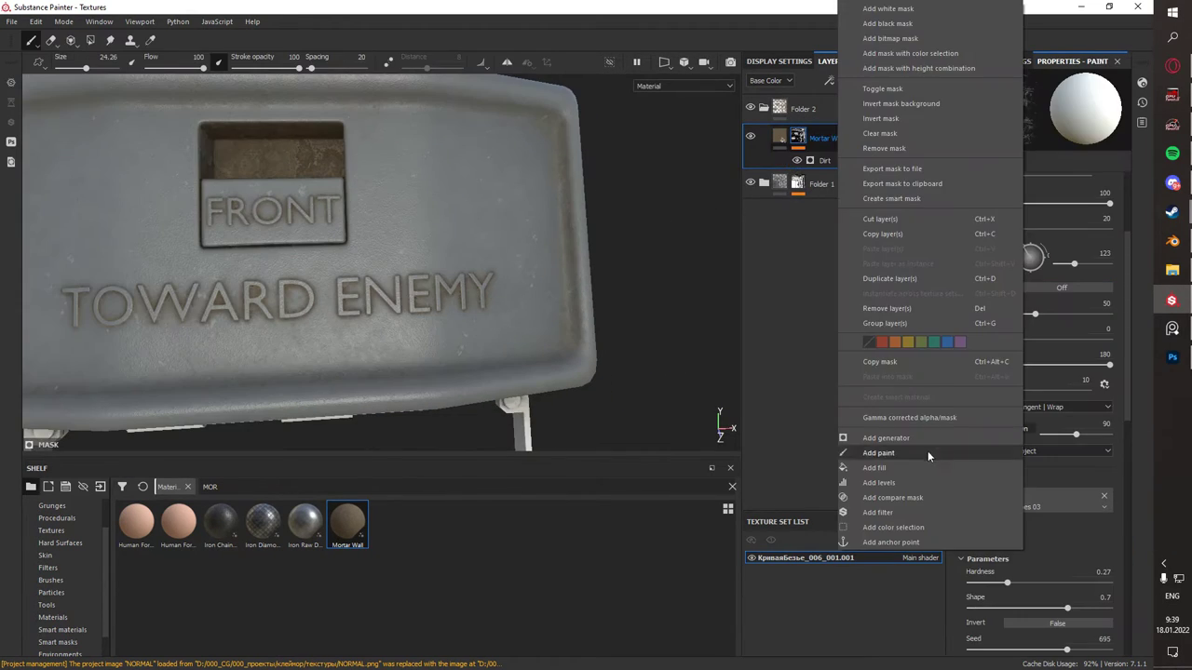
click(927, 451)
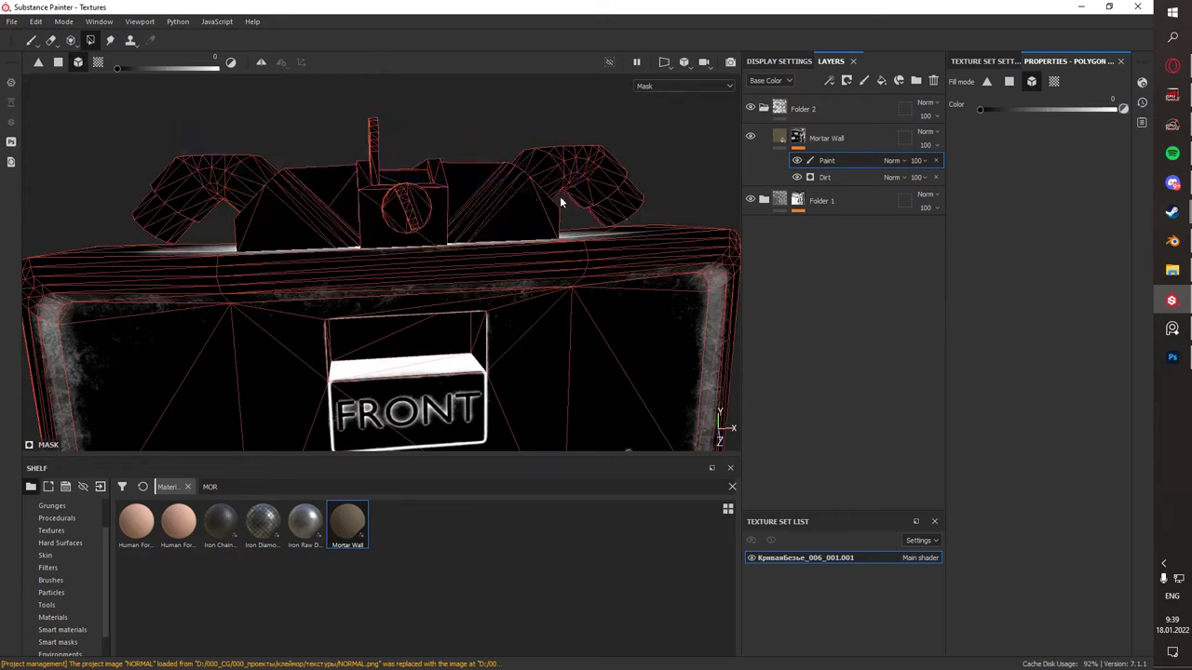
mouse_move(559, 201)
alt+mouse_down()
mouse_move(512, 302)
mouse_move(494, 256)
mouse_move(481, 313)
alt+mouse_up()
alt+drag(491, 419, 533, 177)
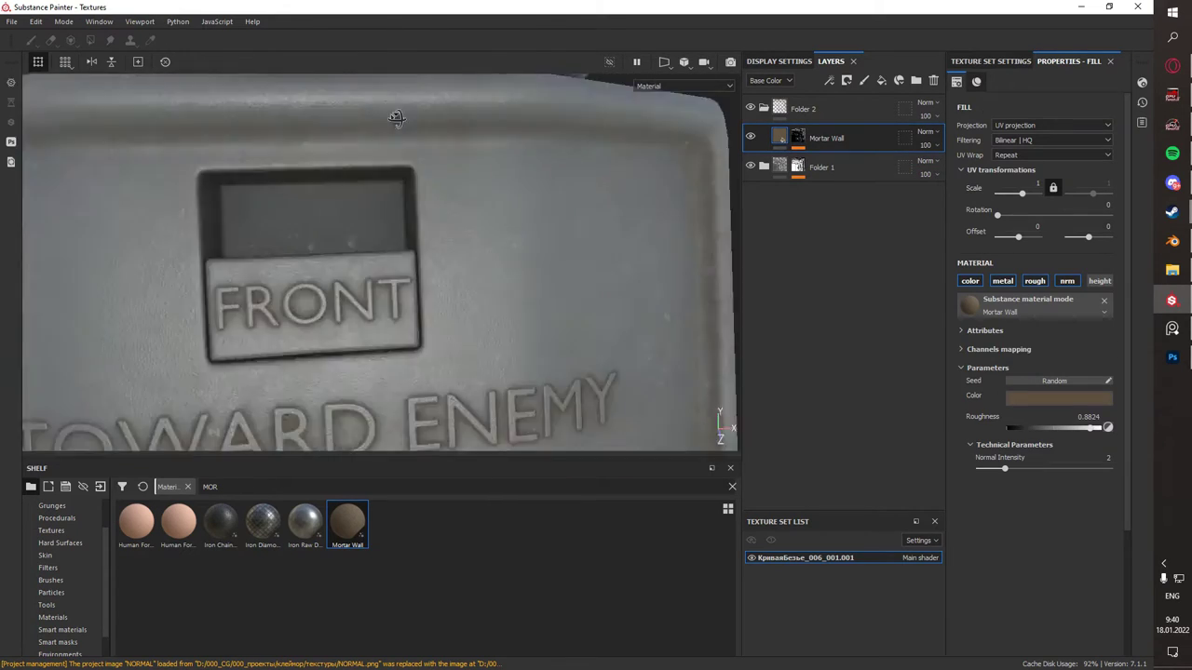
click(1057, 396)
alt+drag(521, 279, 467, 219)
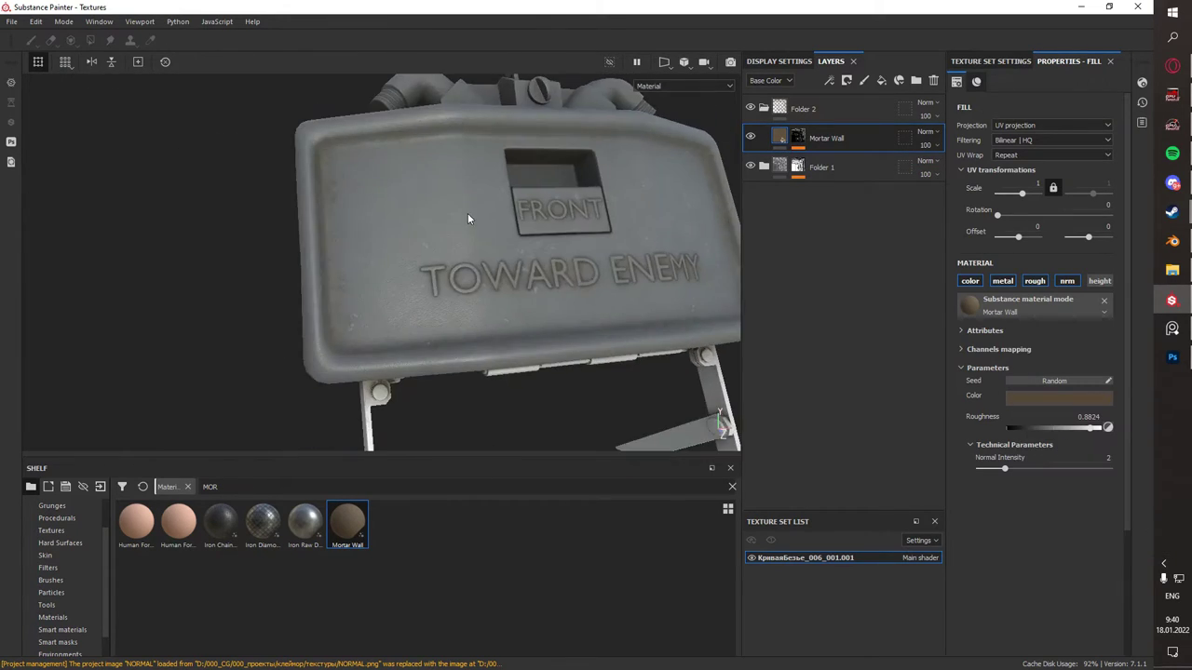
alt+drag(605, 152, 521, 233)
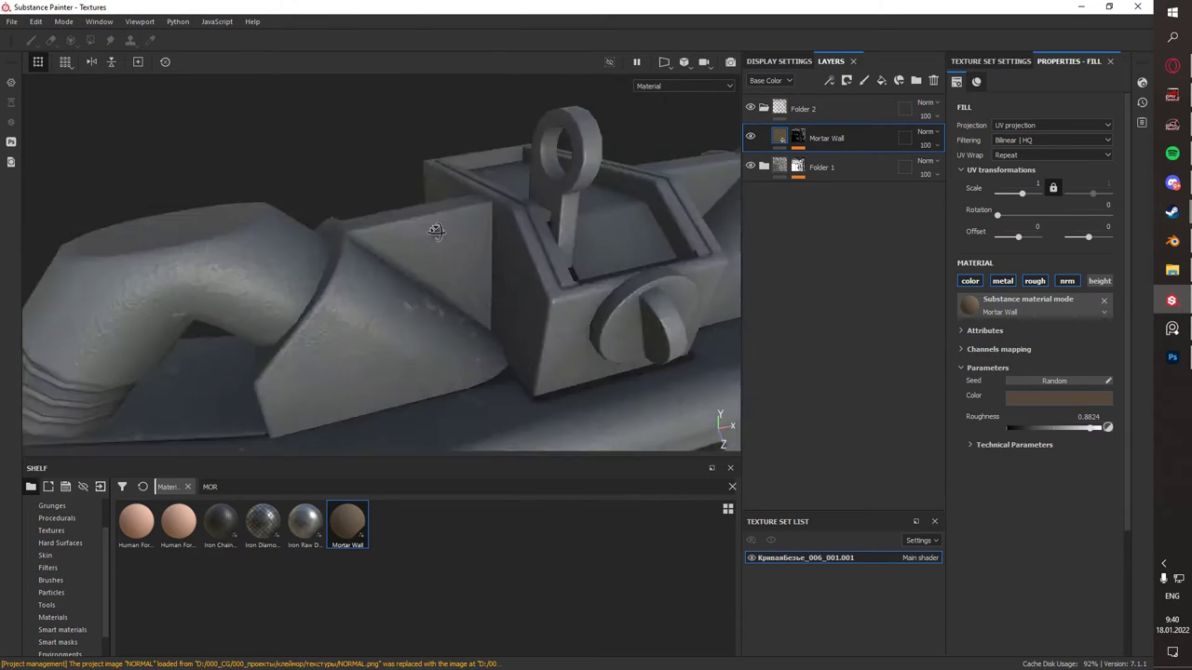
key(ctrl+d)
right_click(807, 142)
- Give Mortar Wall a Dirt generator mask with a lowered Dirt Level
click(847, 168)
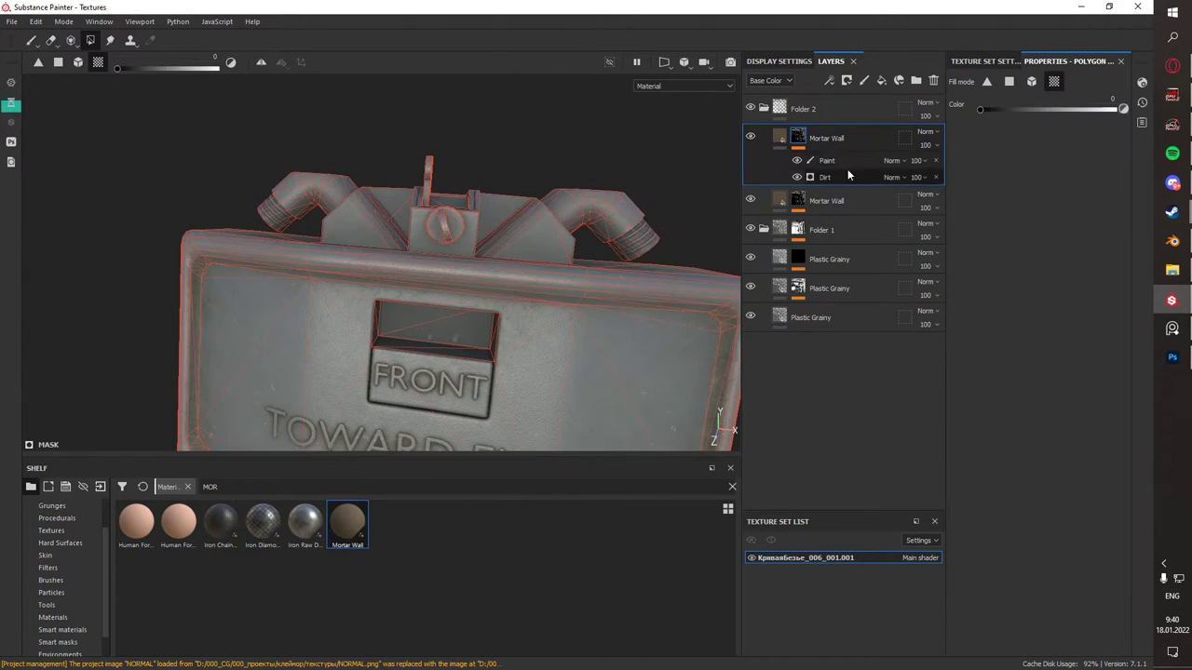
click(820, 262)
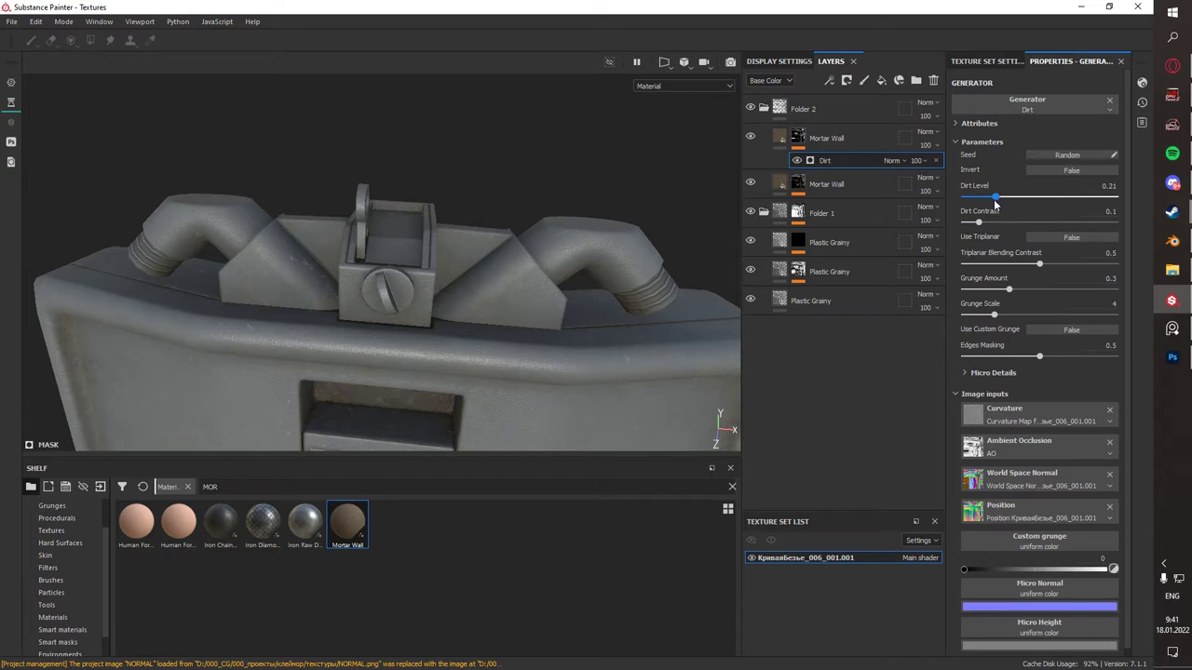
mouse_move(652, 243)
alt+mouse_down()
mouse_move(491, 286)
mouse_move(400, 251)
alt+mouse_up()
drag(992, 197, 1005, 197)
mouse_move(651, 223)
alt+mouse_down()
mouse_move(479, 244)
mouse_move(652, 252)
alt+mouse_up()
- Add Fill layer 1 with brown base colour 574b3c and lower roughness
click(856, 137)
click(880, 80)
click(1034, 366)
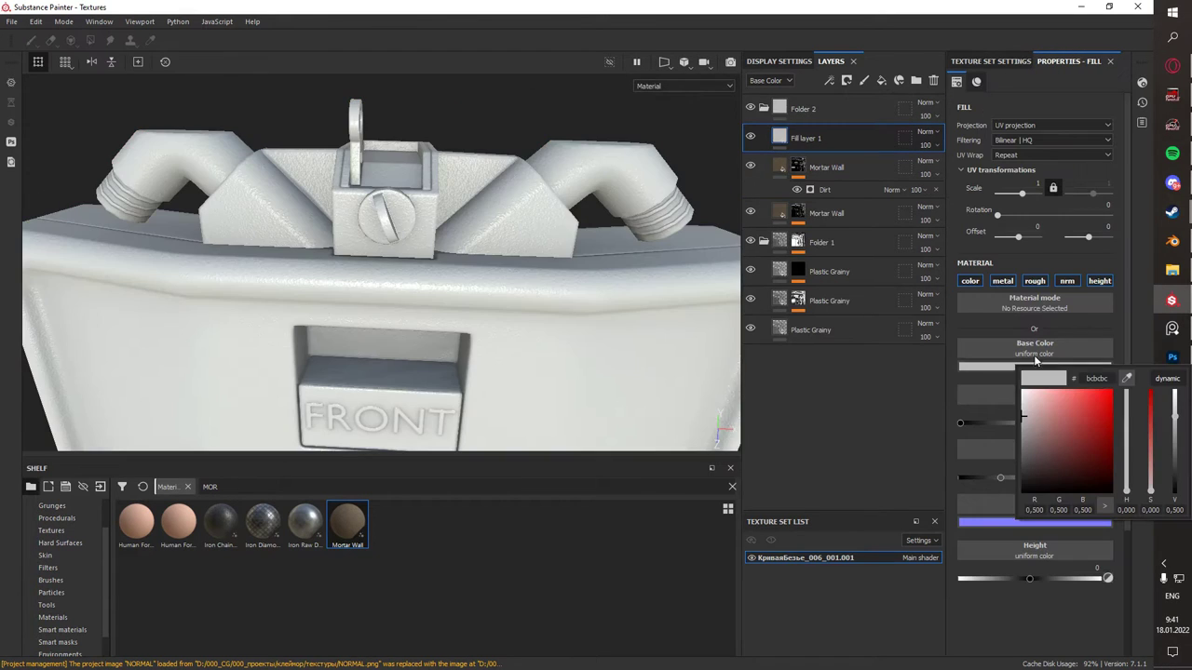
click(1023, 473)
drag(1023, 473, 1058, 466)
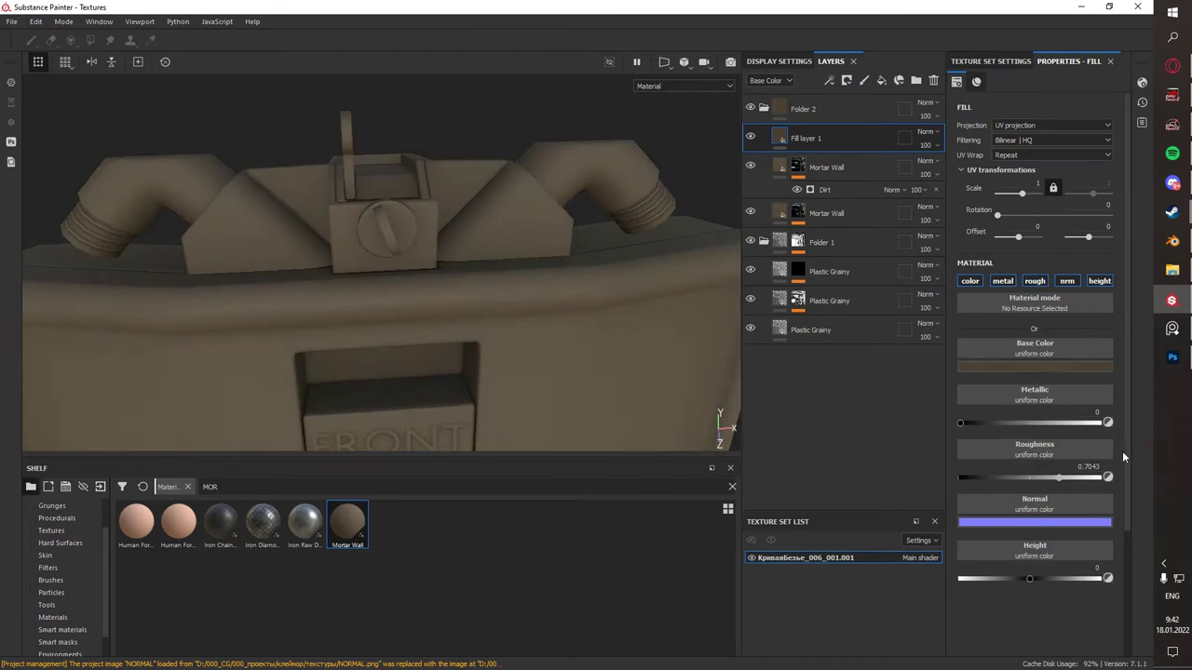
drag(1150, 484, 1149, 460)
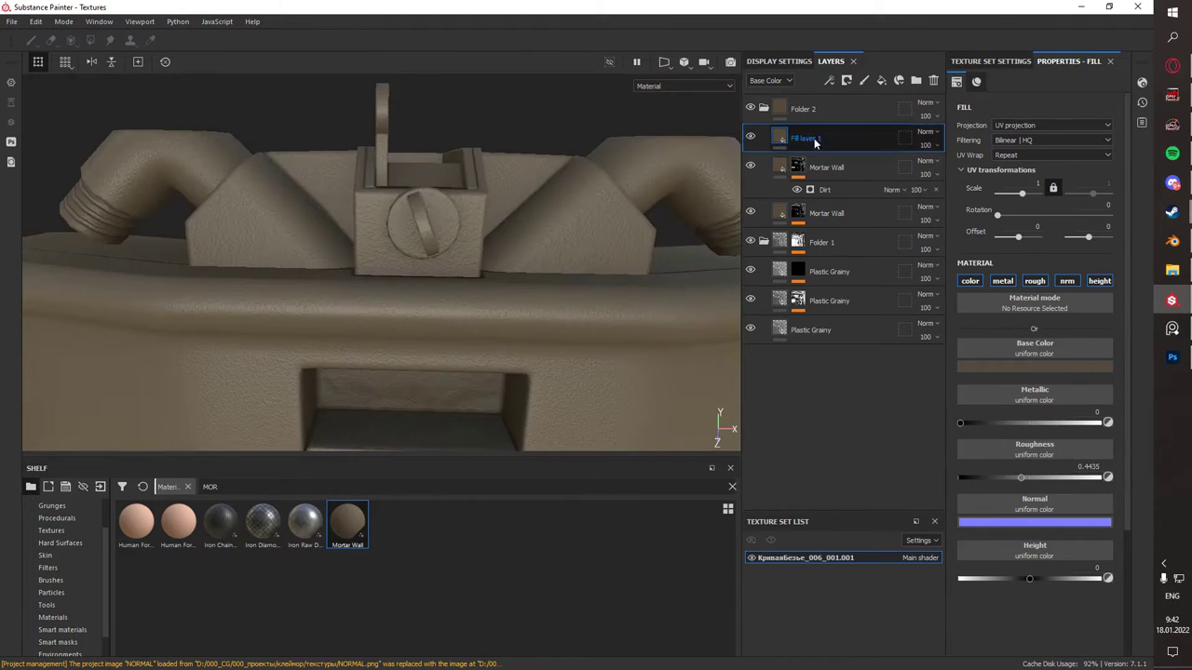
- Mask Fill layer 1 with a Dirt generator at level 0.52 plus a subtracting fill
right_click(819, 138)
click(896, 438)
mouse_move(446, 242)
alt+mouse_down()
mouse_move(506, 223)
mouse_move(437, 303)
mouse_move(409, 280)
alt+mouse_up()
drag(1032, 197, 1042, 196)
alt+drag(372, 280, 415, 240)
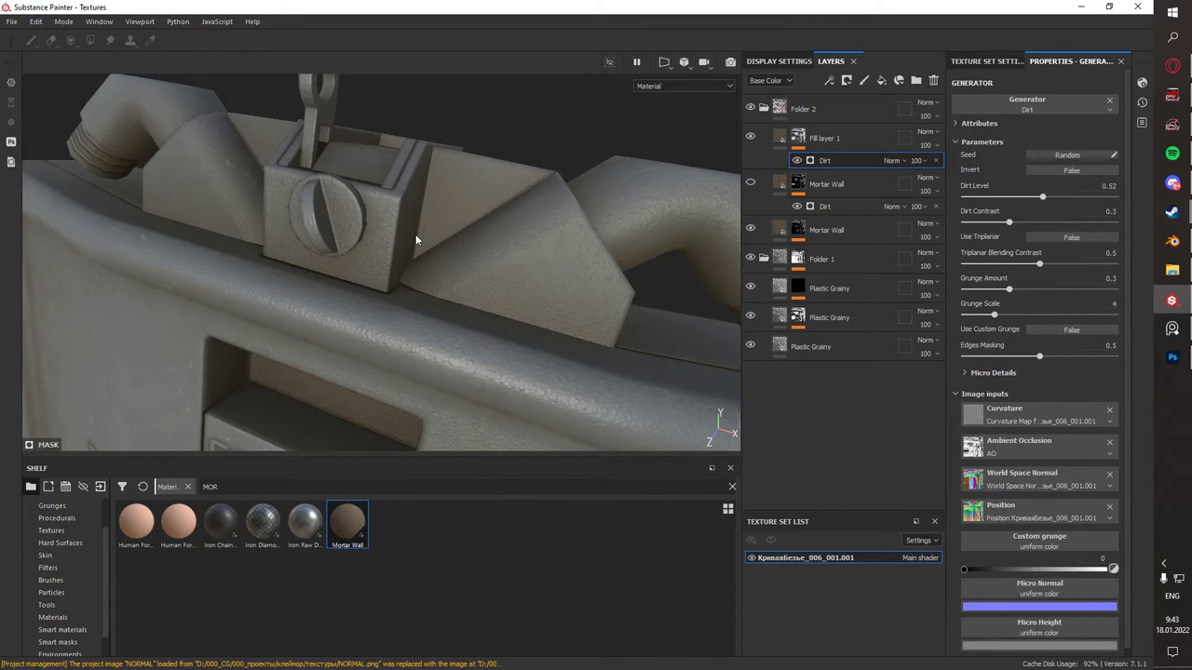
right_click(931, 160)
click(968, 475)
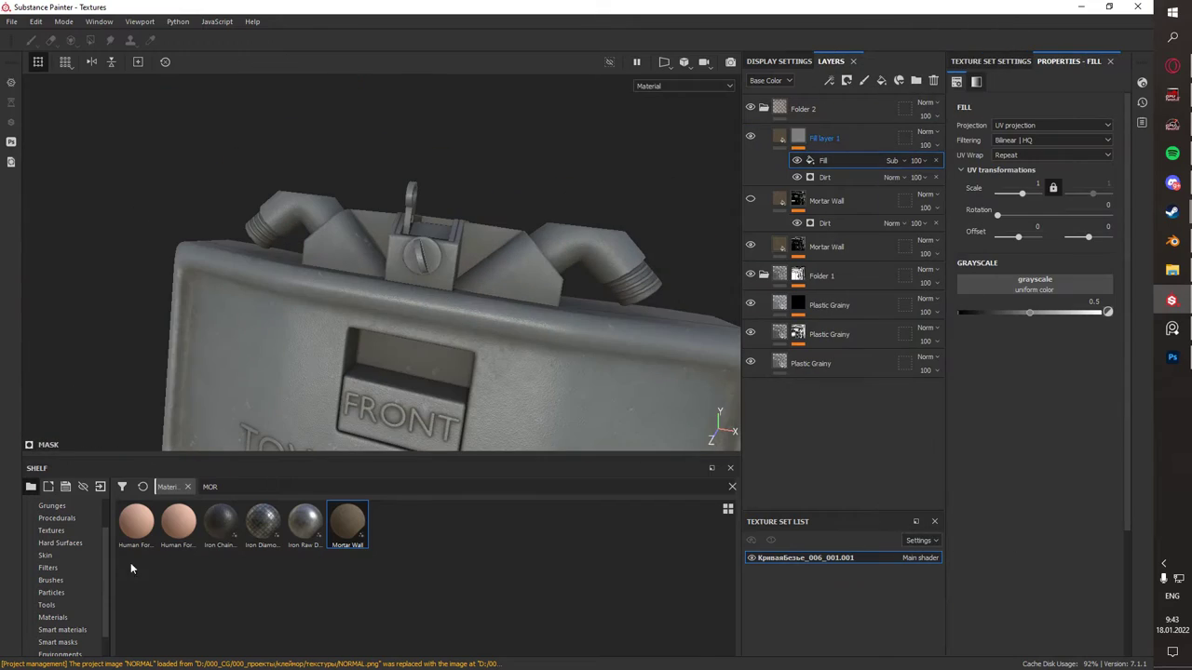
- Mask the brown fill with Grunge Fingerprints Dirty and raise its balance and contrast
click(52, 505)
drag(1039, 367, 1094, 367)
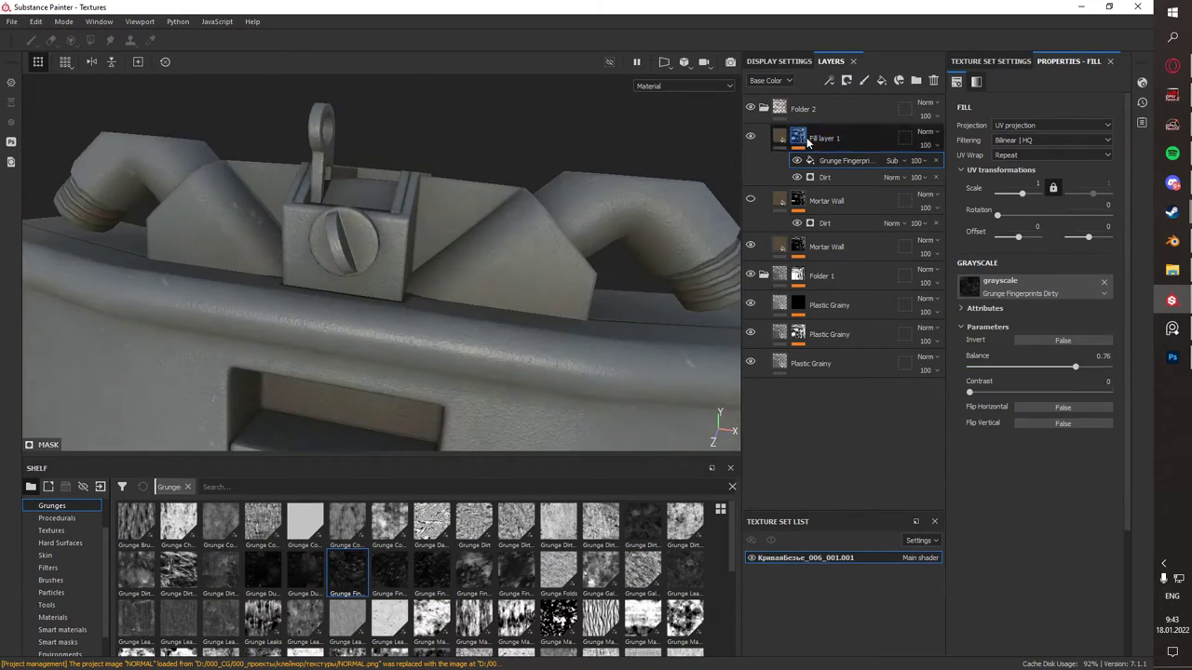
alt+click(797, 138)
mouse_move(969, 392)
mouse_down()
mouse_move(1044, 391)
mouse_move(1016, 391)
mouse_up()
key(m)
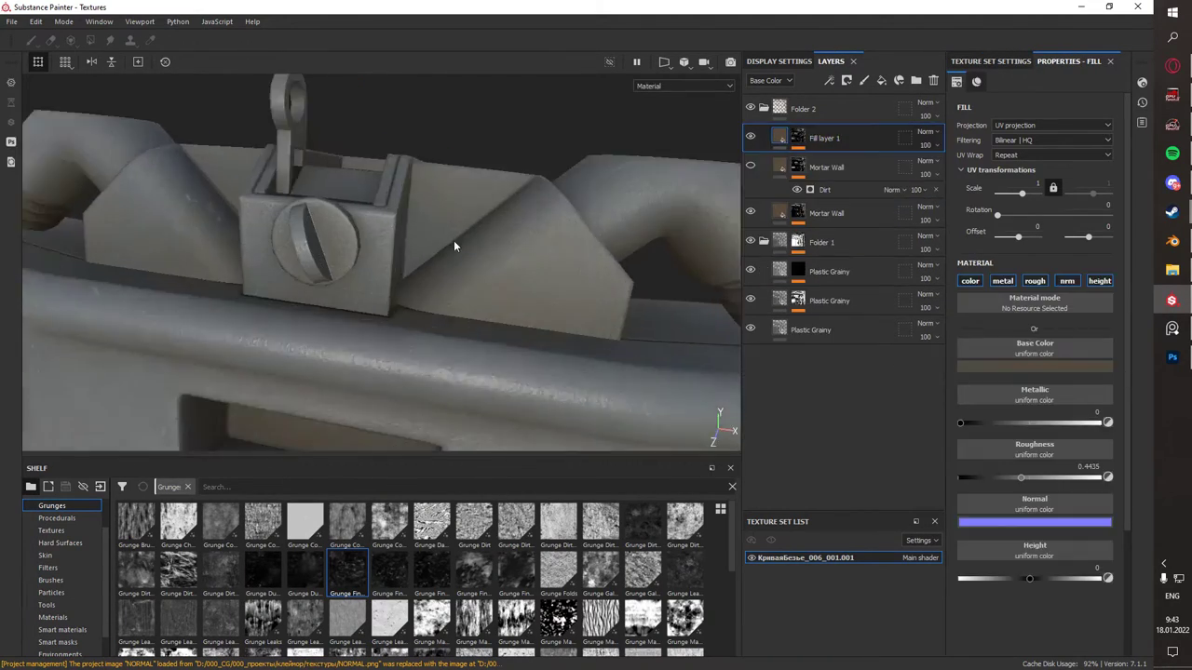
alt+drag(453, 240, 400, 244)
- Disable the fill's metal, nrm and height channels and set its roughness to 0.9391
click(786, 149)
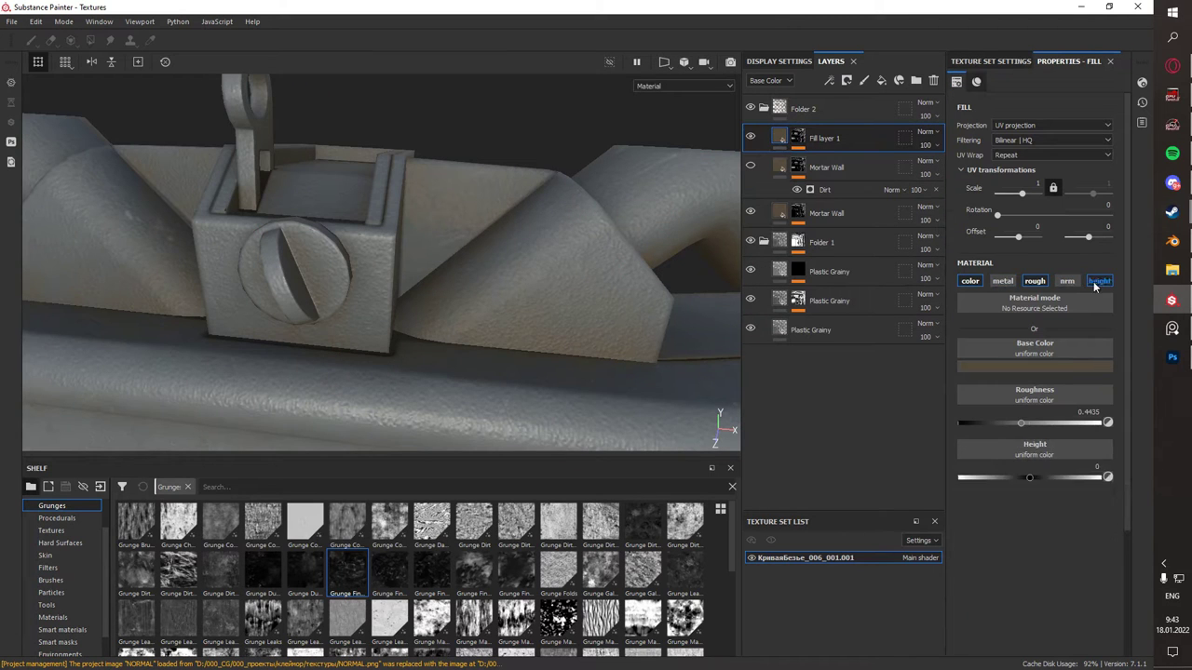
drag(1060, 424, 1095, 425)
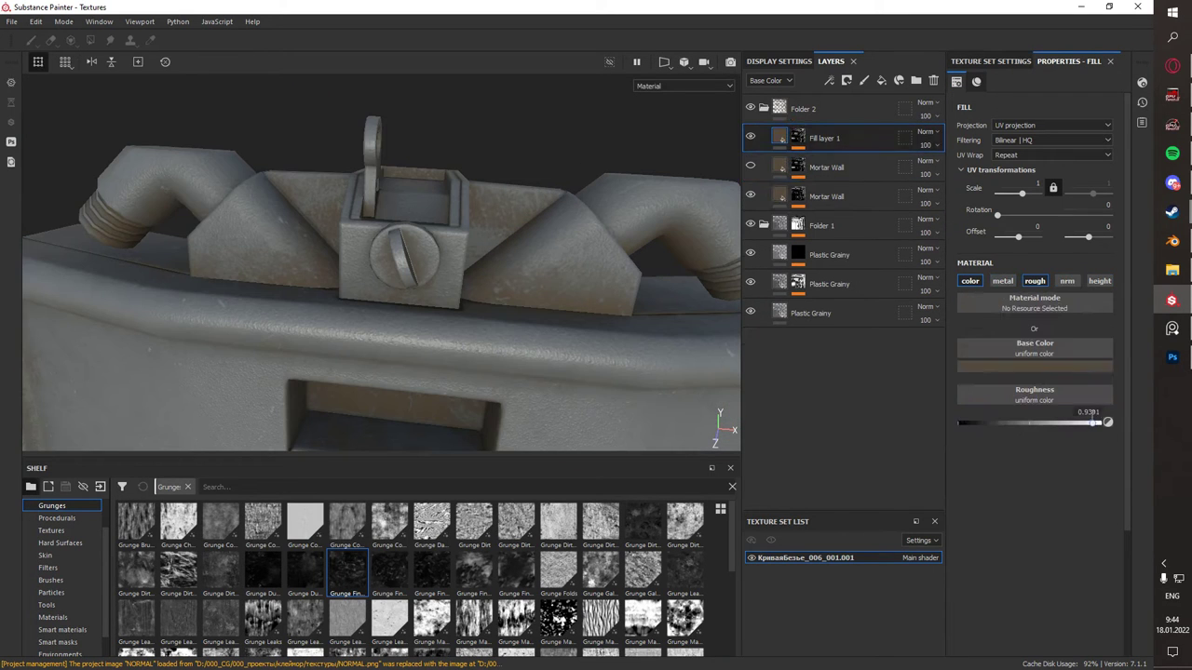
alt+drag(532, 229, 484, 199)
click(798, 138)
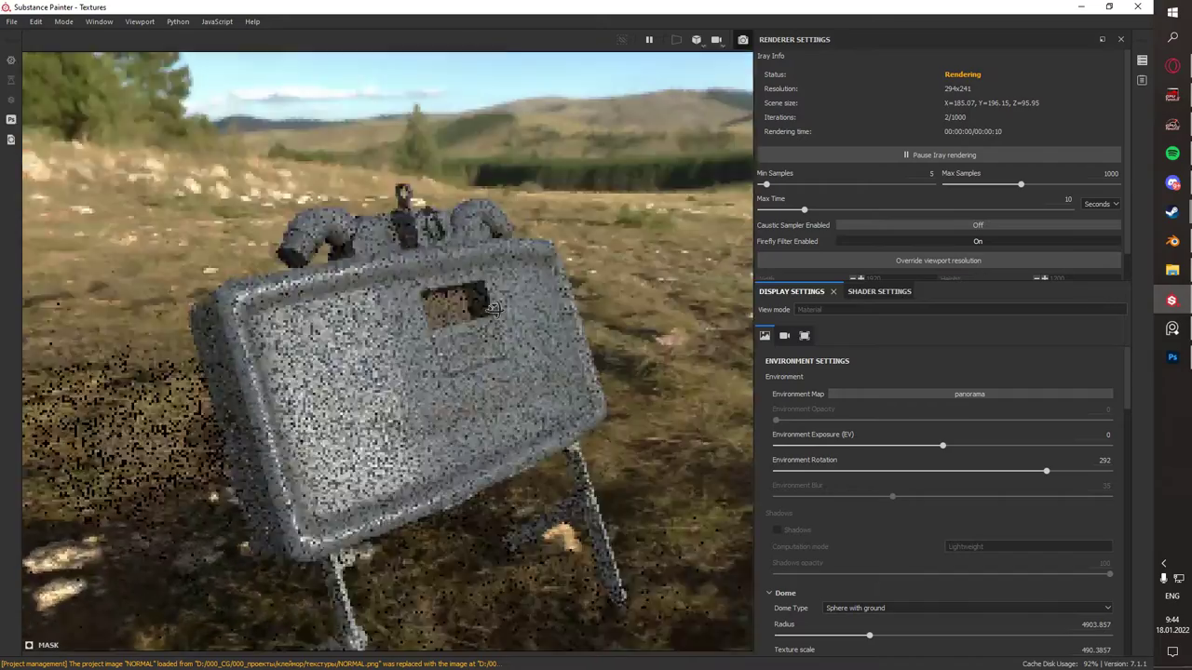
- Open the Environment Map list in Display Settings to choose Studio 03
click(928, 395)
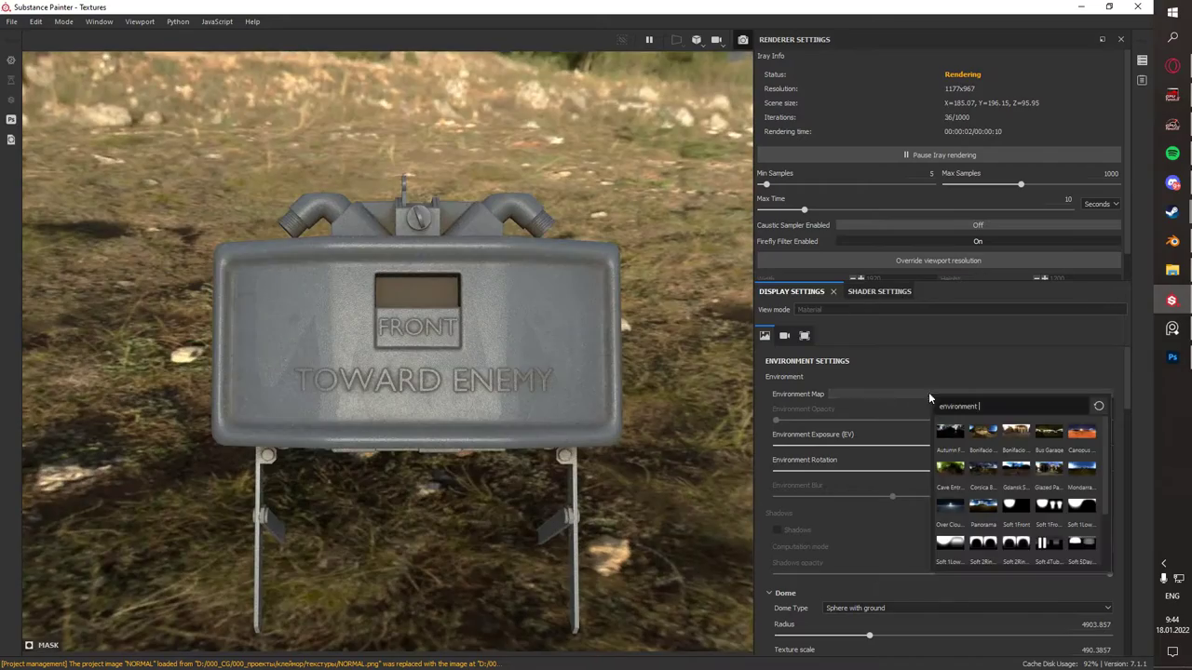
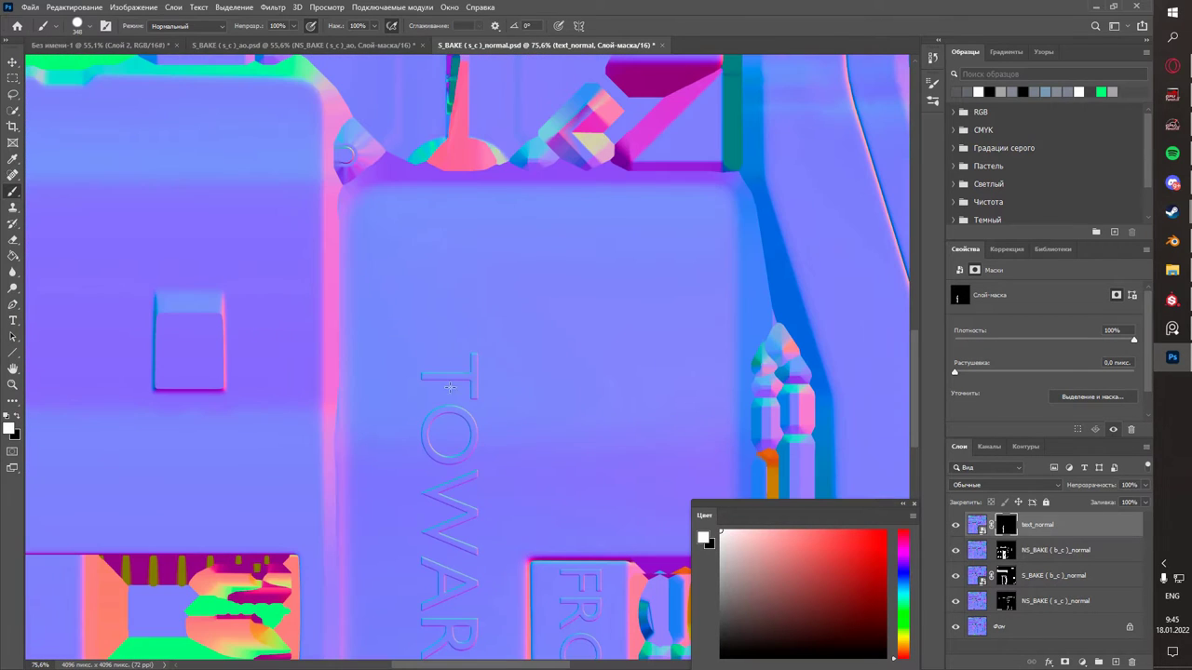
- Enlarge the brush and paint white on the text_normal mask over the TOWARD ENEMY panel
alt+right_drag(494, 361, 495, 359)
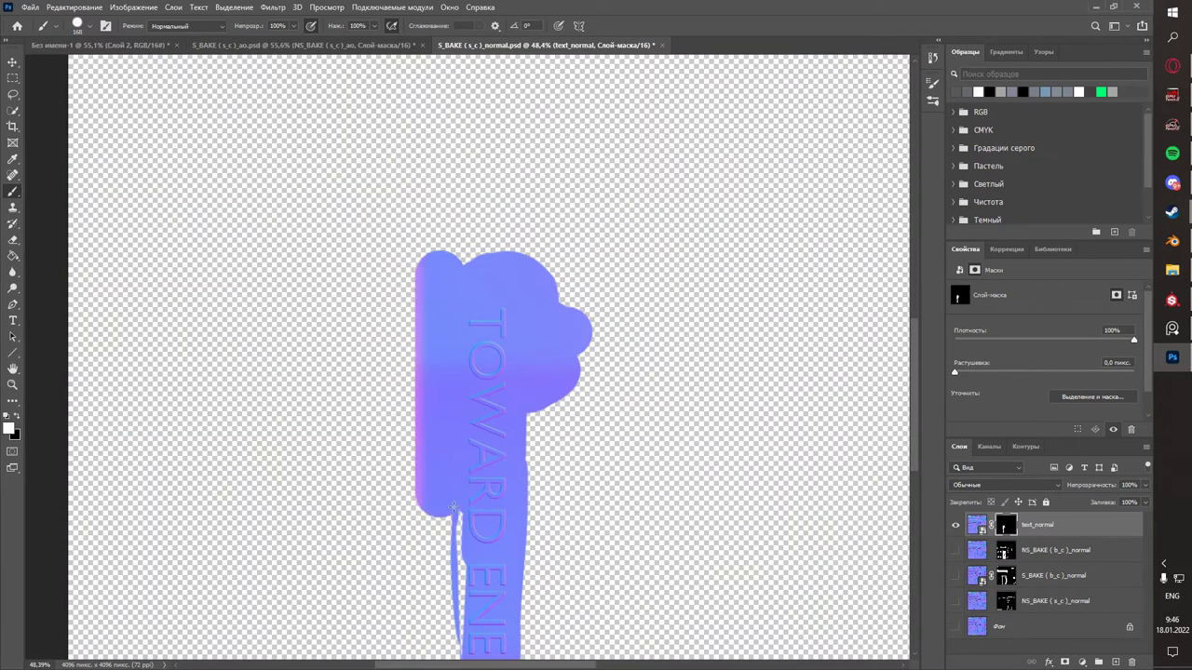
drag(454, 508, 391, 303)
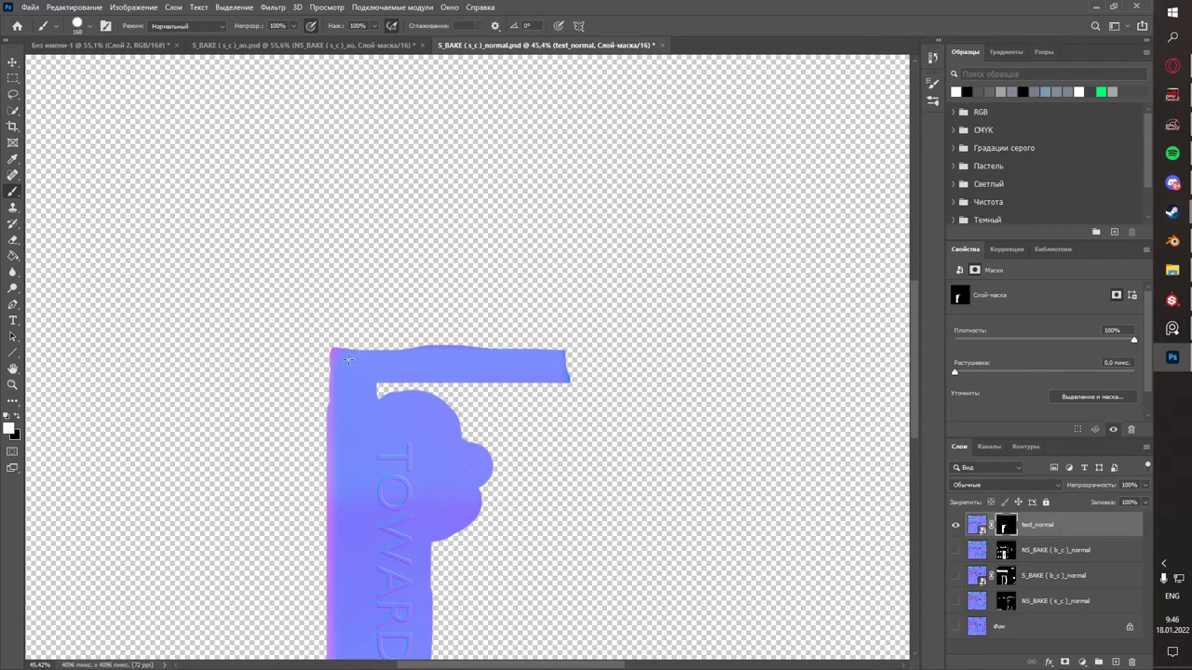
scroll(419, 400, down, 3)
scroll(356, 432, down, 2)
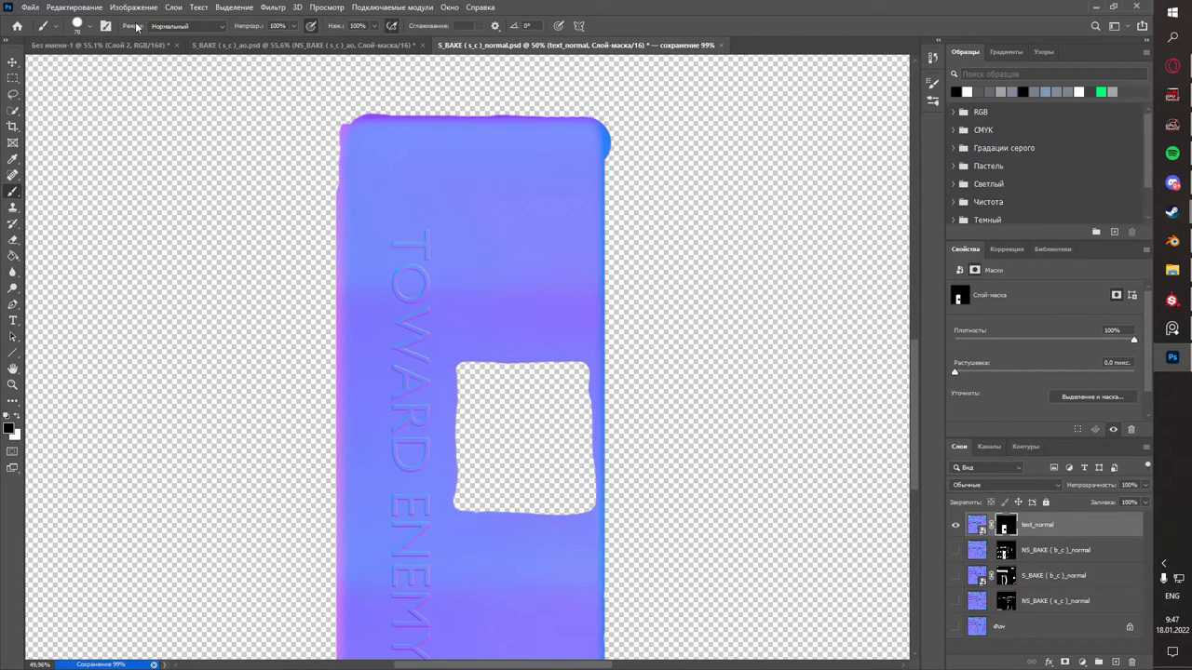
- Export the normal map as PNG with Export As, overwriting NORMAL in the textures folder
click(30, 7)
click(243, 206)
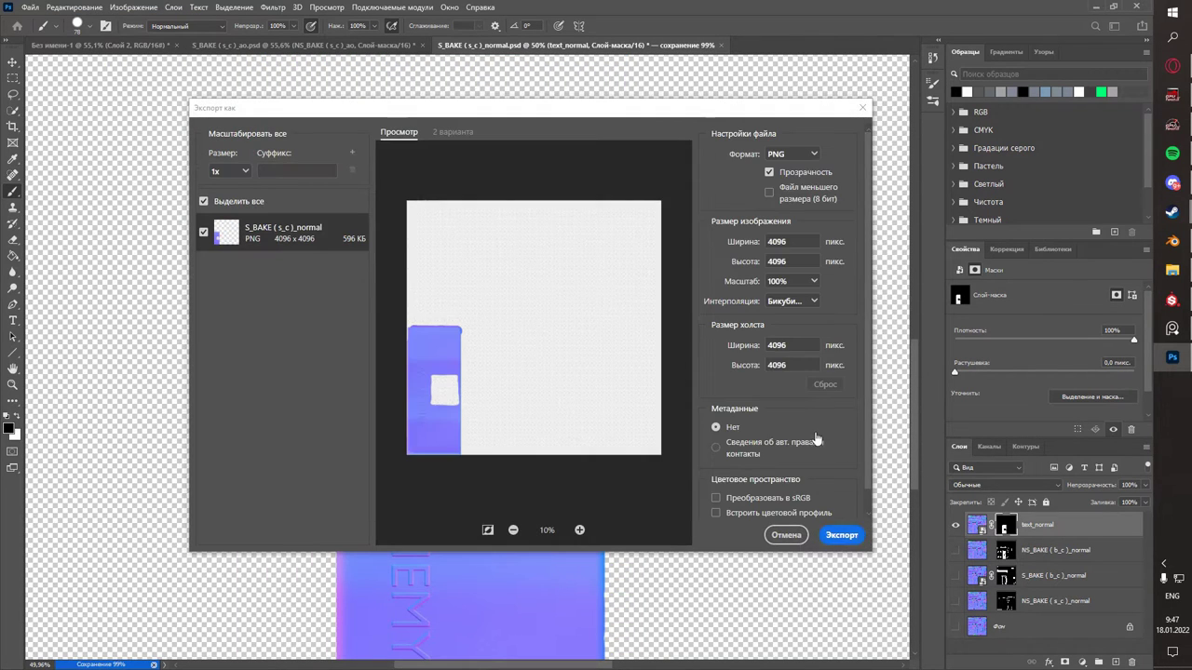
click(841, 536)
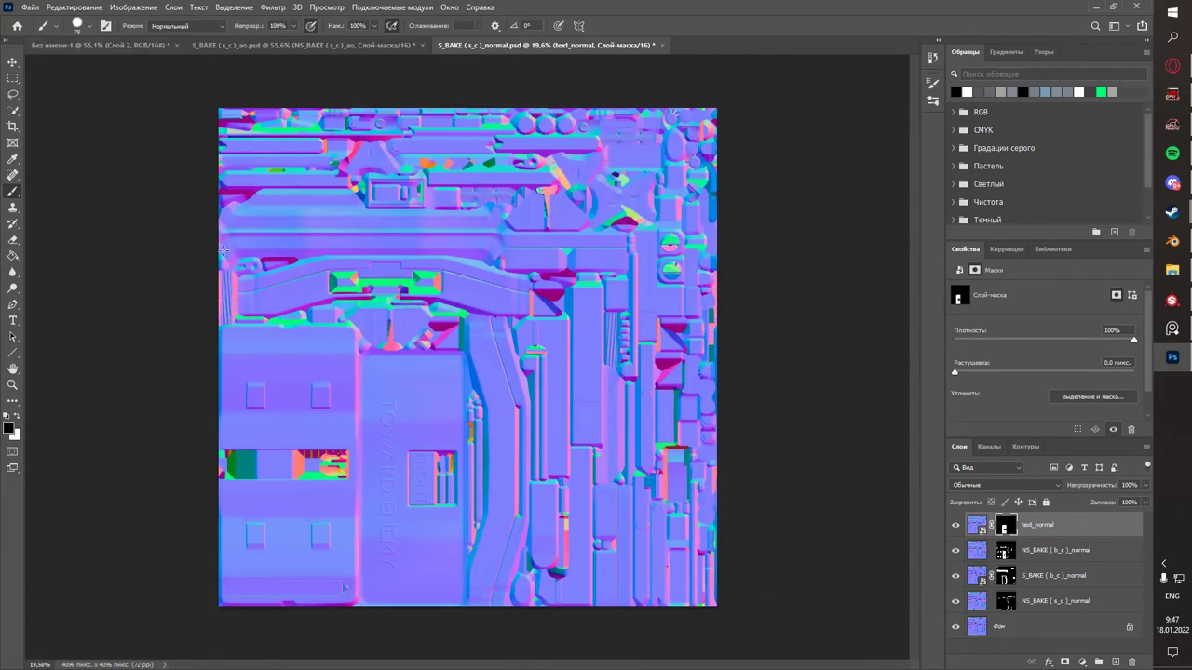
alt+scroll(421, 462, up, 3)
click(29, 6)
mouse_move(57, 187)
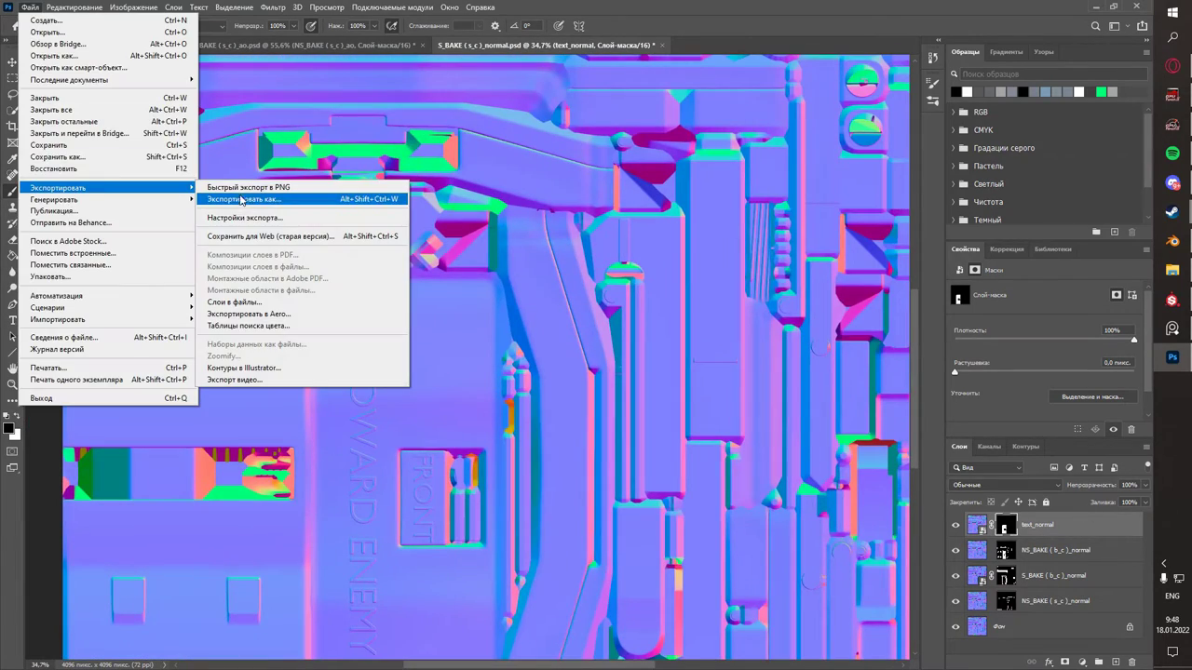
click(235, 204)
click(841, 535)
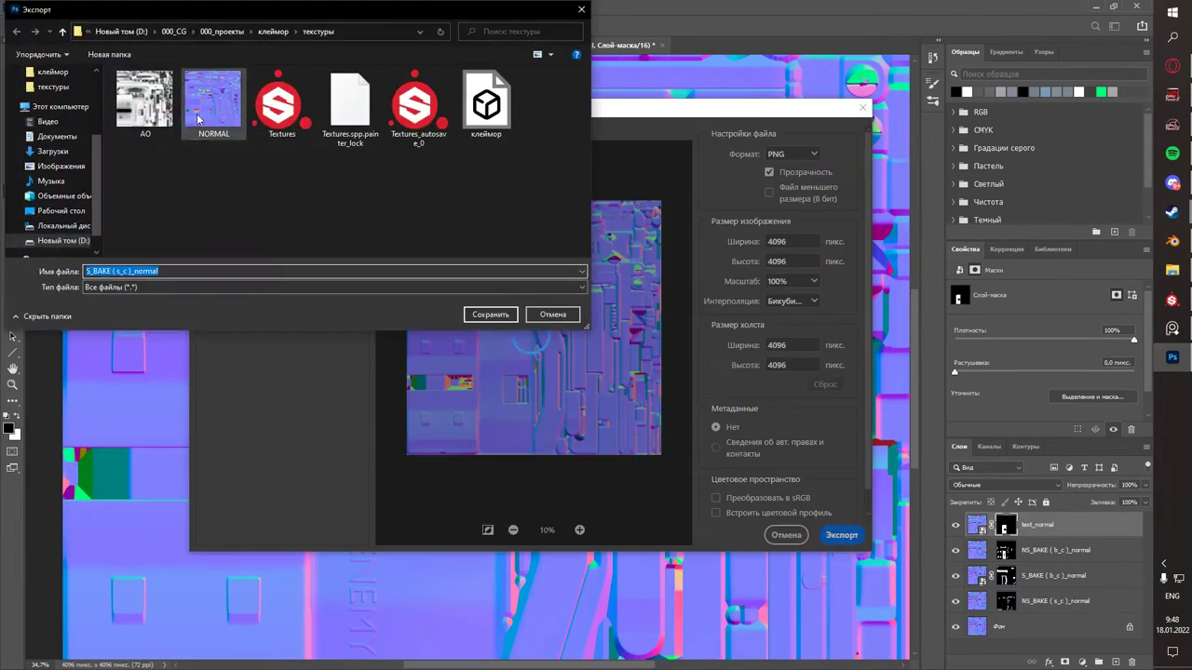
click(561, 314)
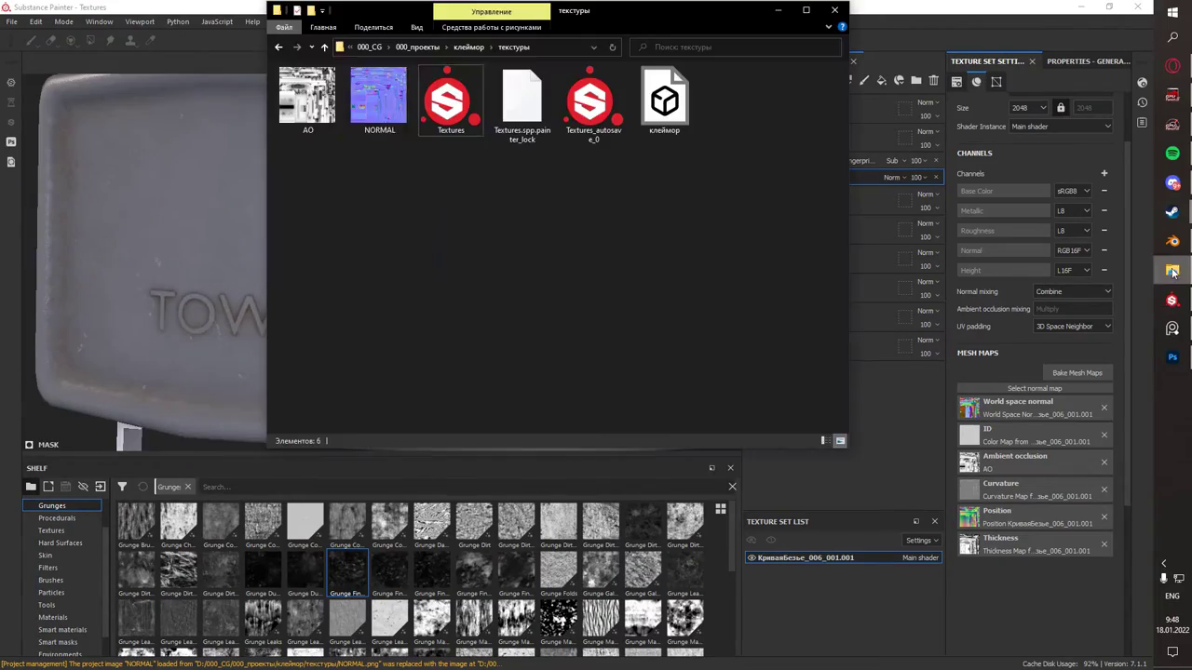
- Accept the updated NORMAL image and orbit the Iray render to inspect the Claymore lettering
key(Return)
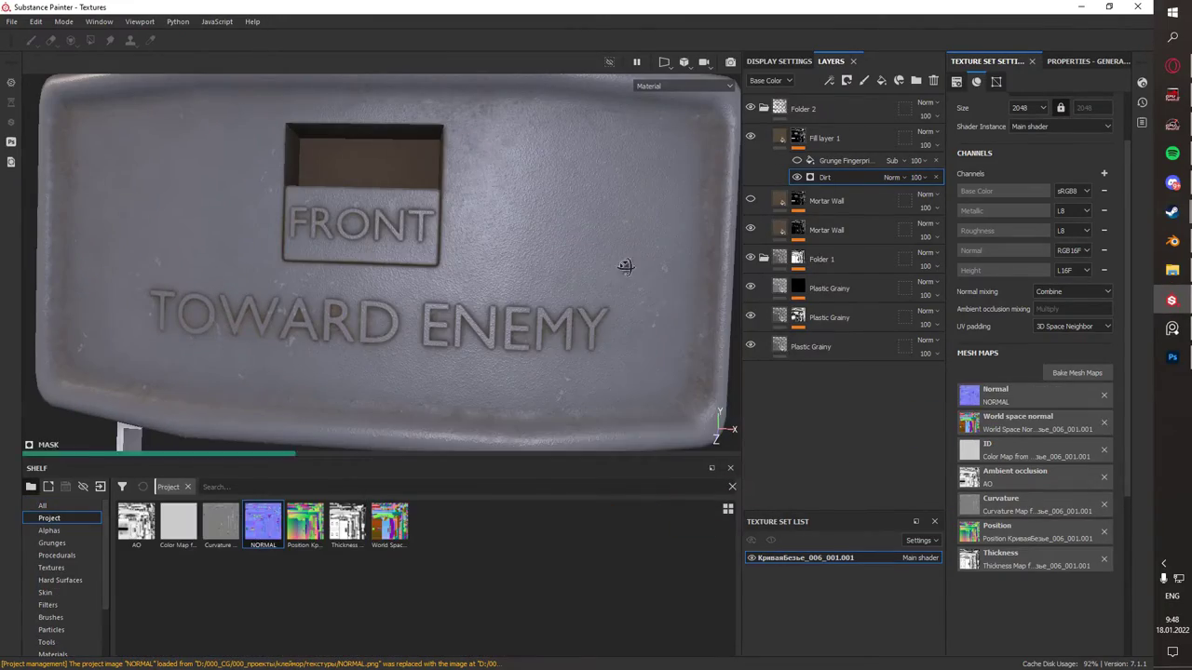
key(F10)
scroll(531, 235, down, 5)
mouse_move(643, 296)
alt+mouse_down()
mouse_move(462, 331)
mouse_move(532, 311)
alt+mouse_up()
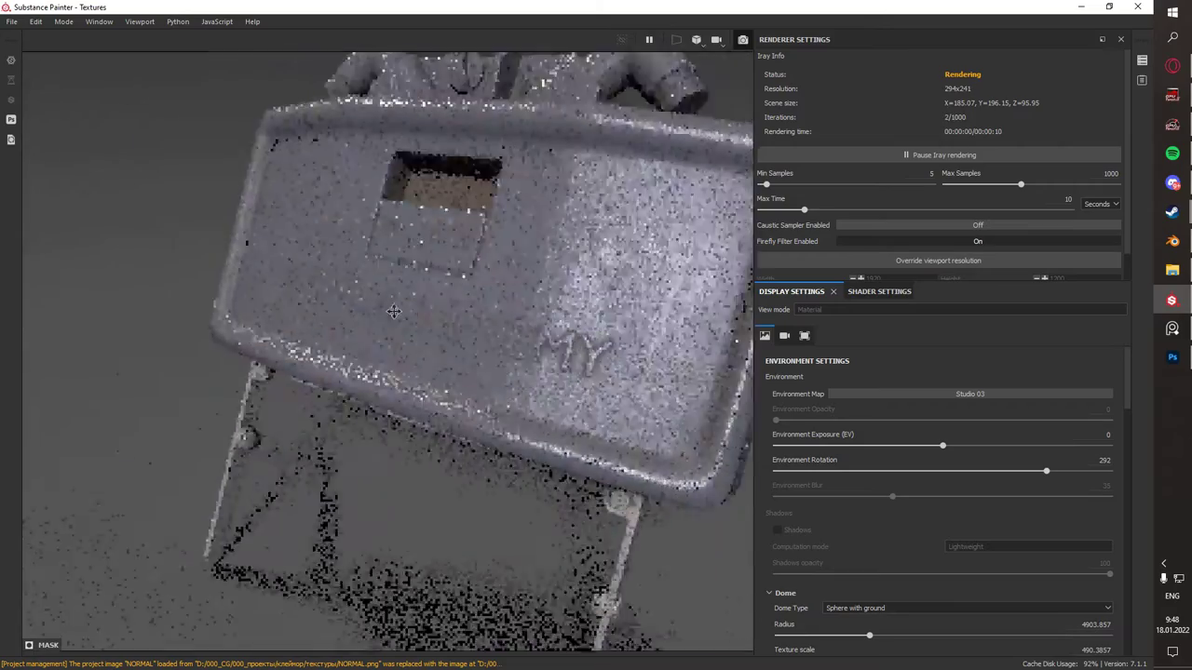
scroll(385, 314, down, 4)
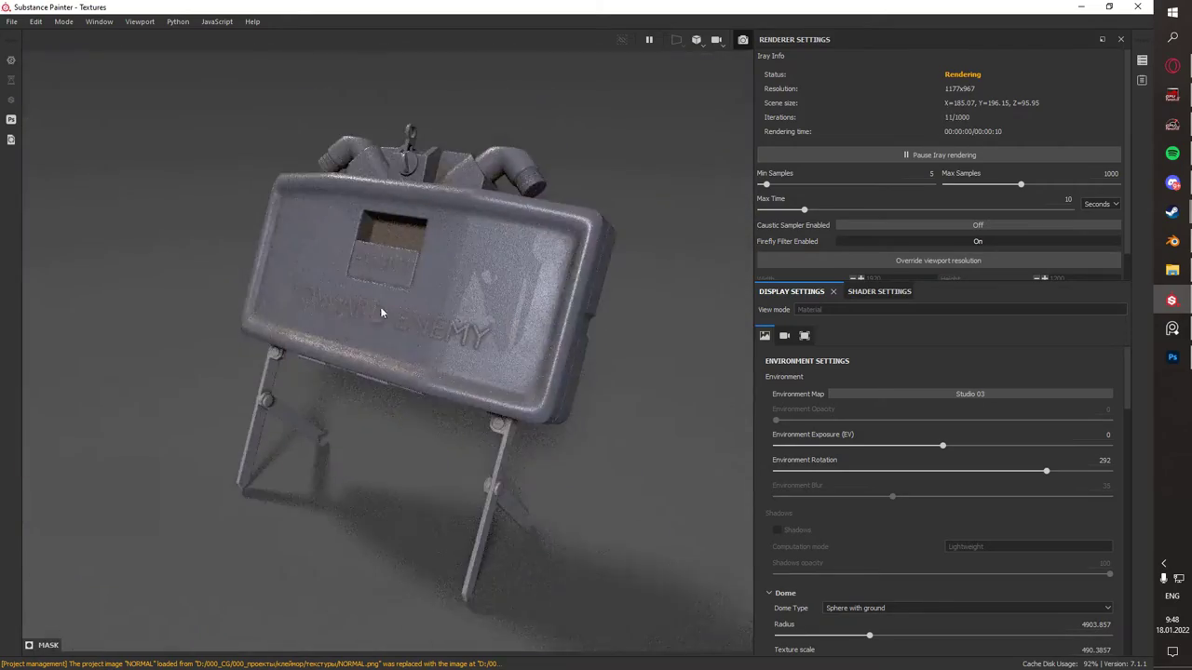
alt+drag(385, 314, 521, 307)
scroll(521, 307, up, 1)
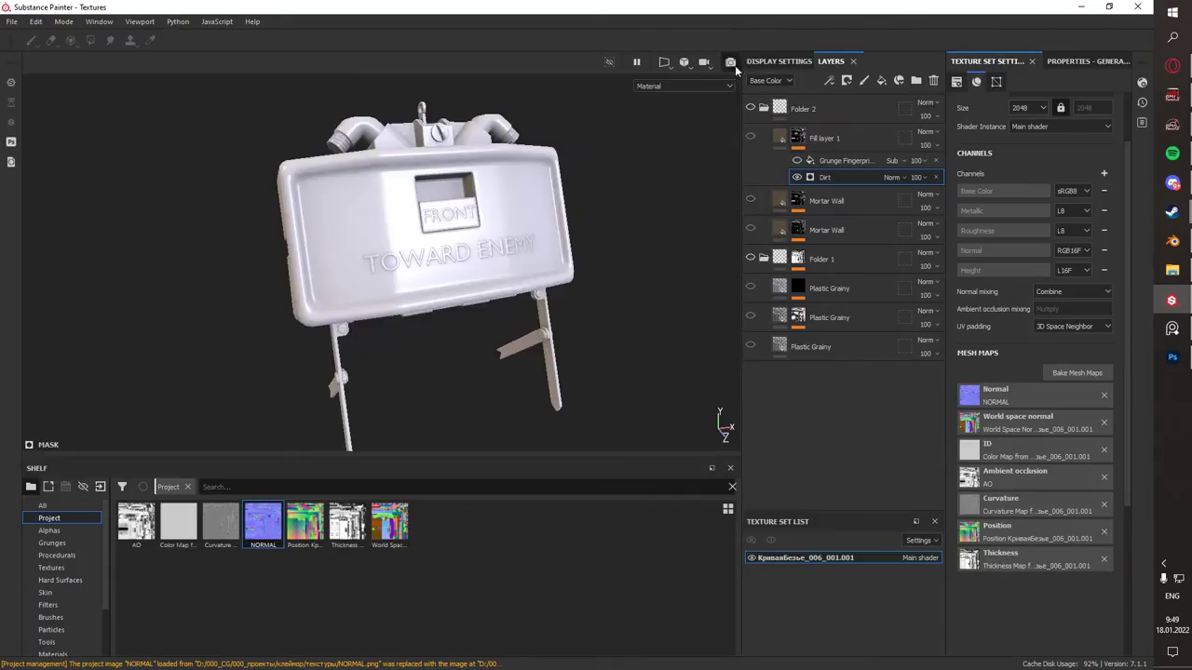
mouse_move(735, 66)
alt+mouse_down()
mouse_move(545, 252)
mouse_move(653, 246)
alt+mouse_up()
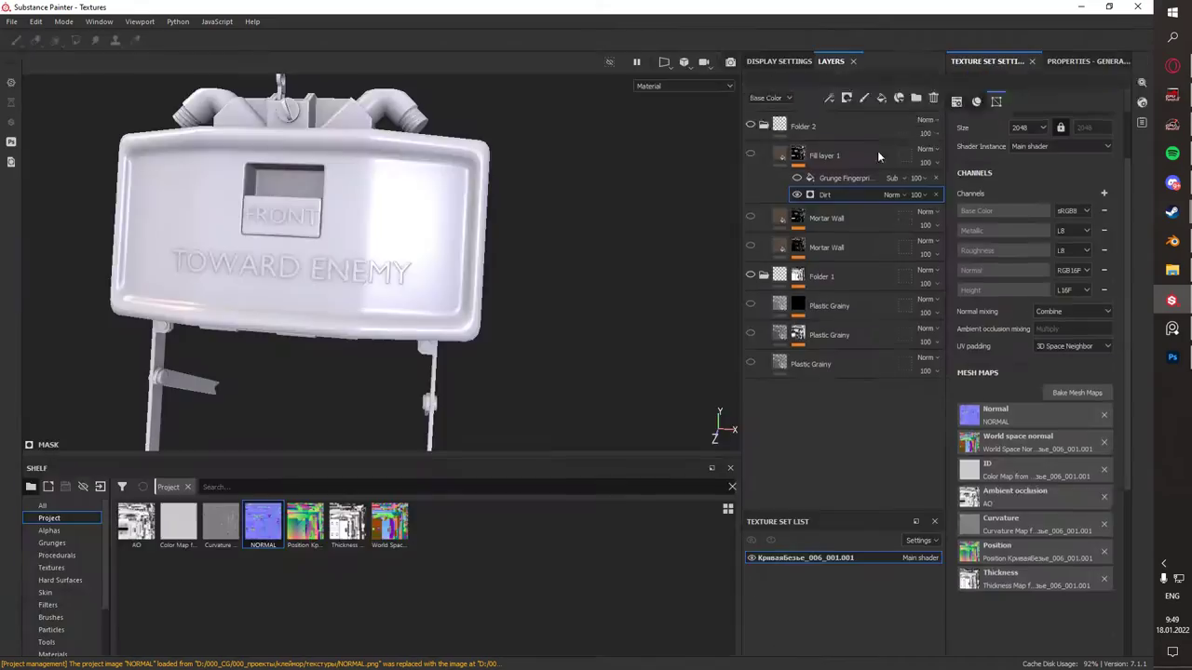
key(F10)
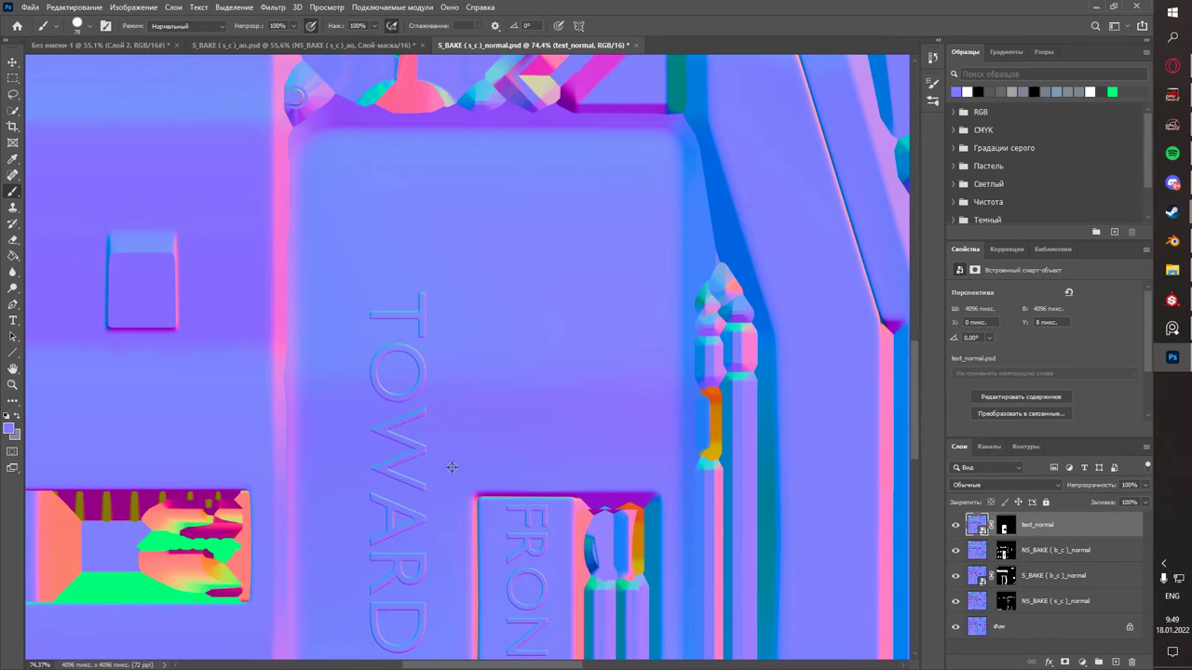
- Toggle layer visibility to isolate the NS_BAKE (b_c)_normal layer and compare the bakes
alt+scroll(452, 466, down, 3)
alt+scroll(546, 234, up, 5)
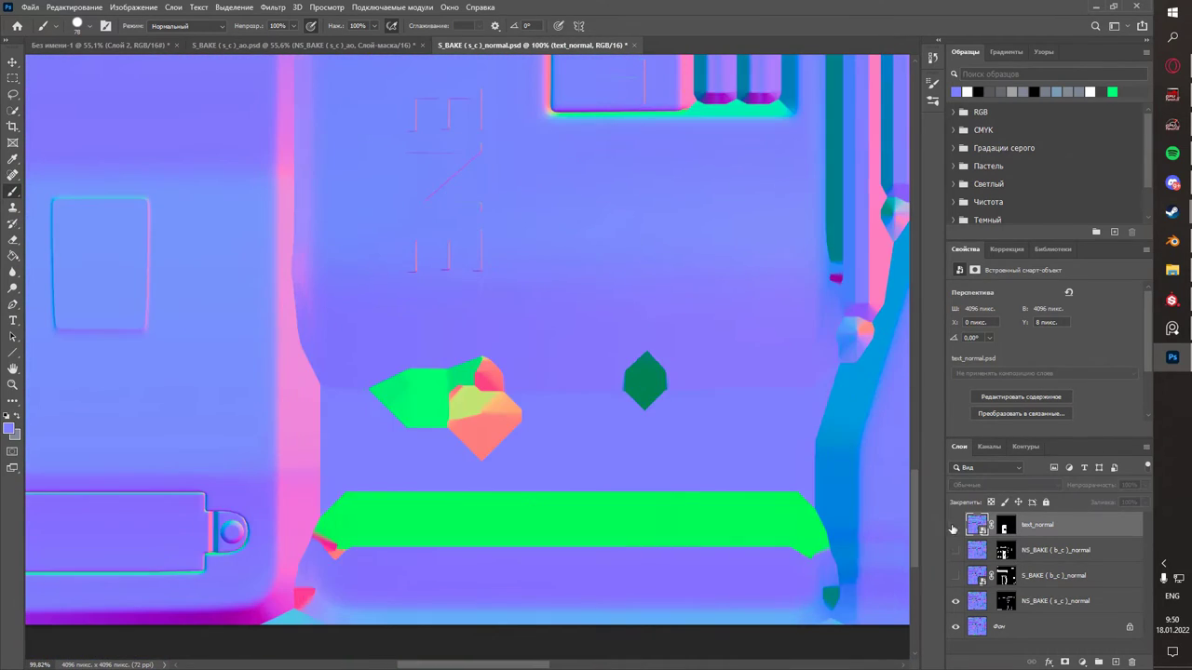
click(955, 525)
alt+click(1006, 600)
alt+click(1006, 600)
alt+click(954, 575)
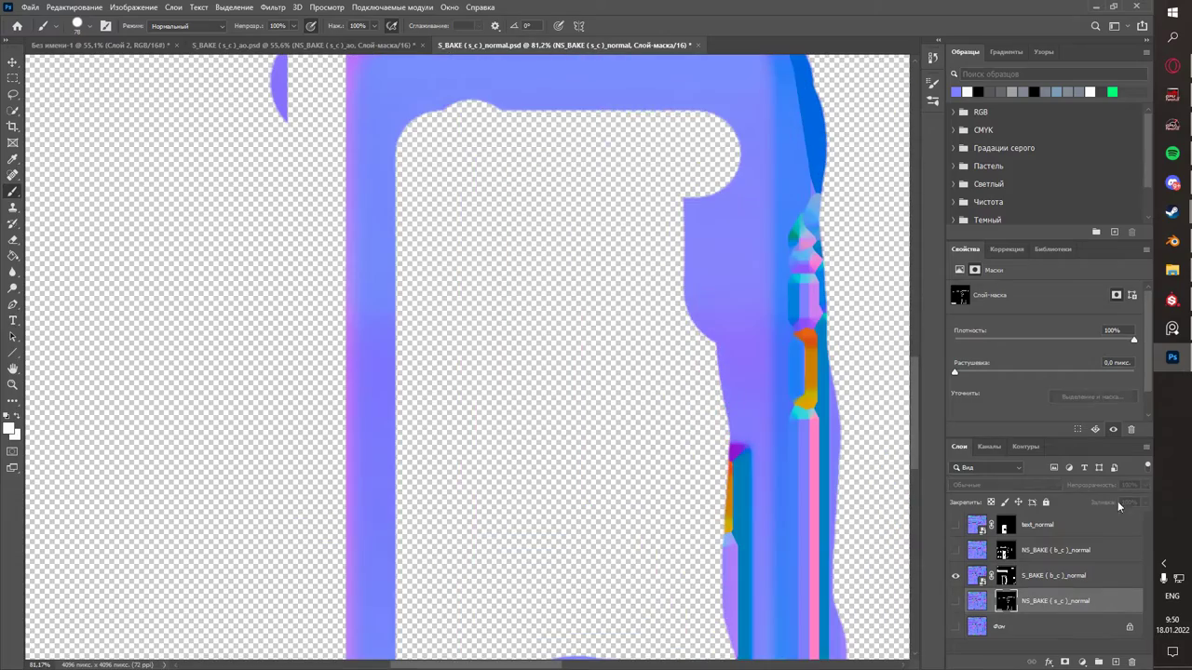
click(954, 525)
click(954, 525)
click(954, 550)
click(954, 525)
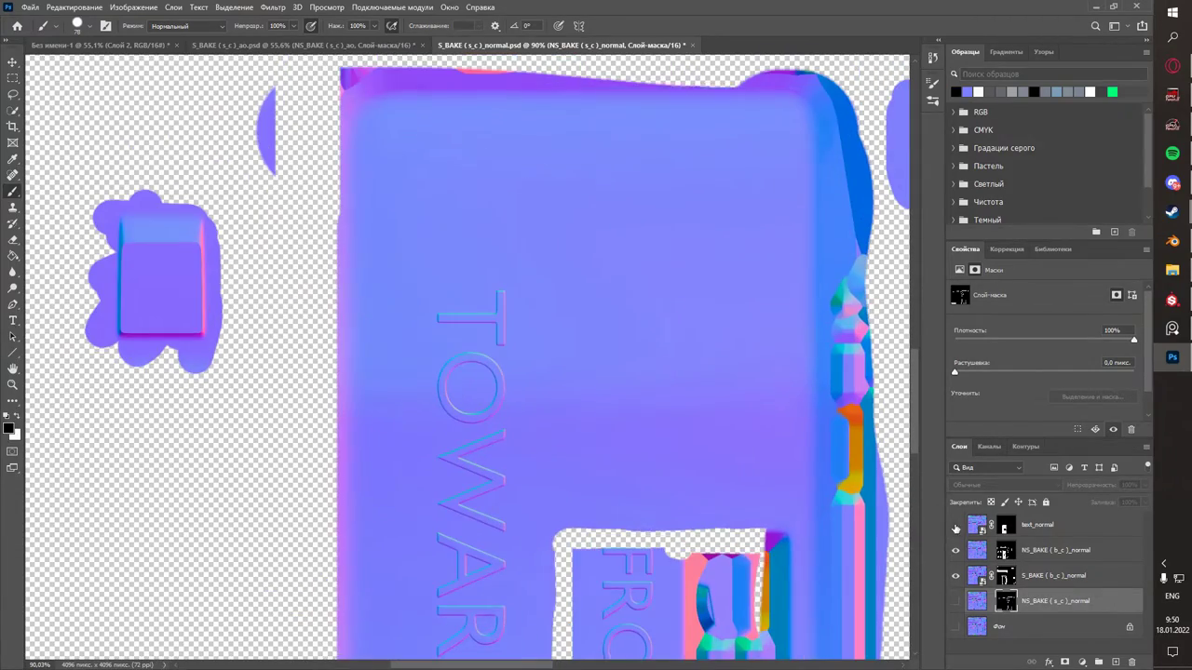
alt+scroll(954, 528, down, 3)
click(954, 575)
click(976, 550)
- Restore the other layers, touch up NS_BAKE (b_c)_normal around the FRONT plate, and save
alt+scroll(488, 323, up, 2)
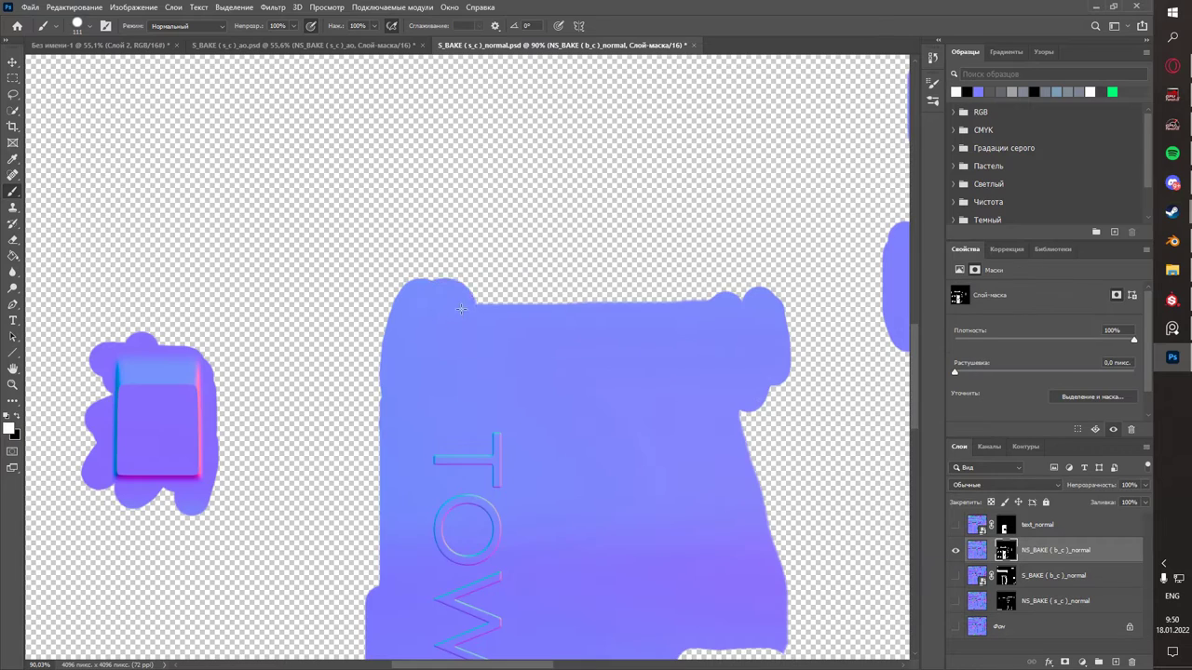
alt+scroll(559, 336, down, 2)
alt+scroll(705, 364, up, 1)
alt+click(954, 551)
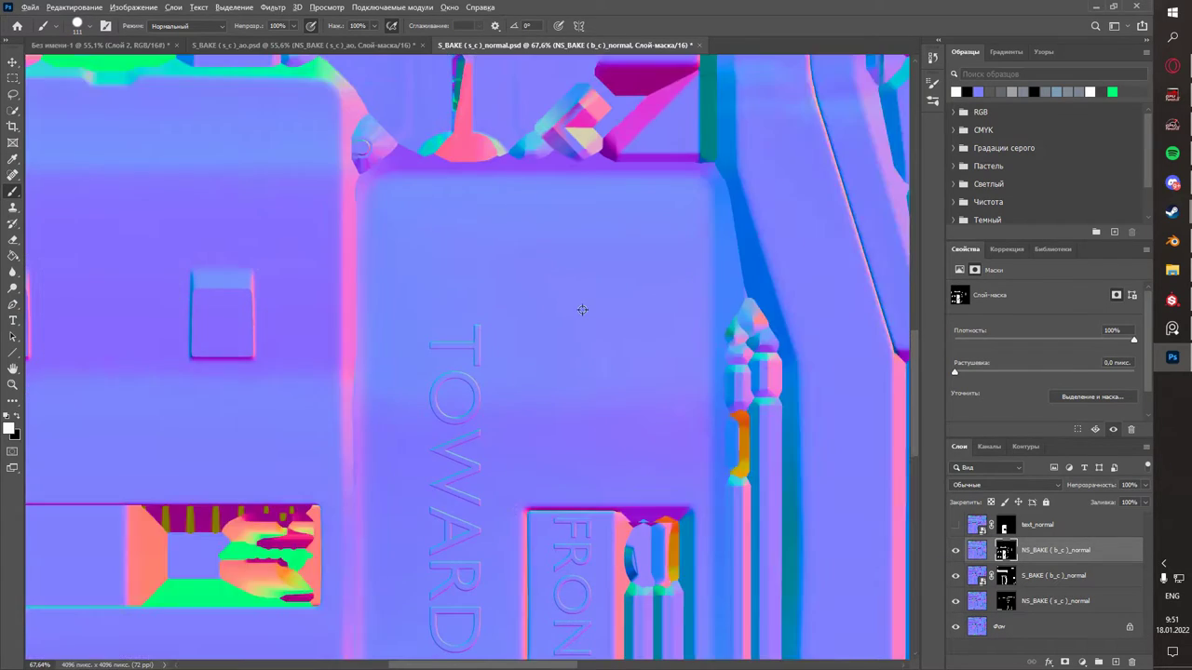
alt+scroll(581, 309, up, 1)
alt+scroll(559, 465, down, 3)
alt+scroll(617, 539, up, 2)
alt+scroll(648, 513, up, 1)
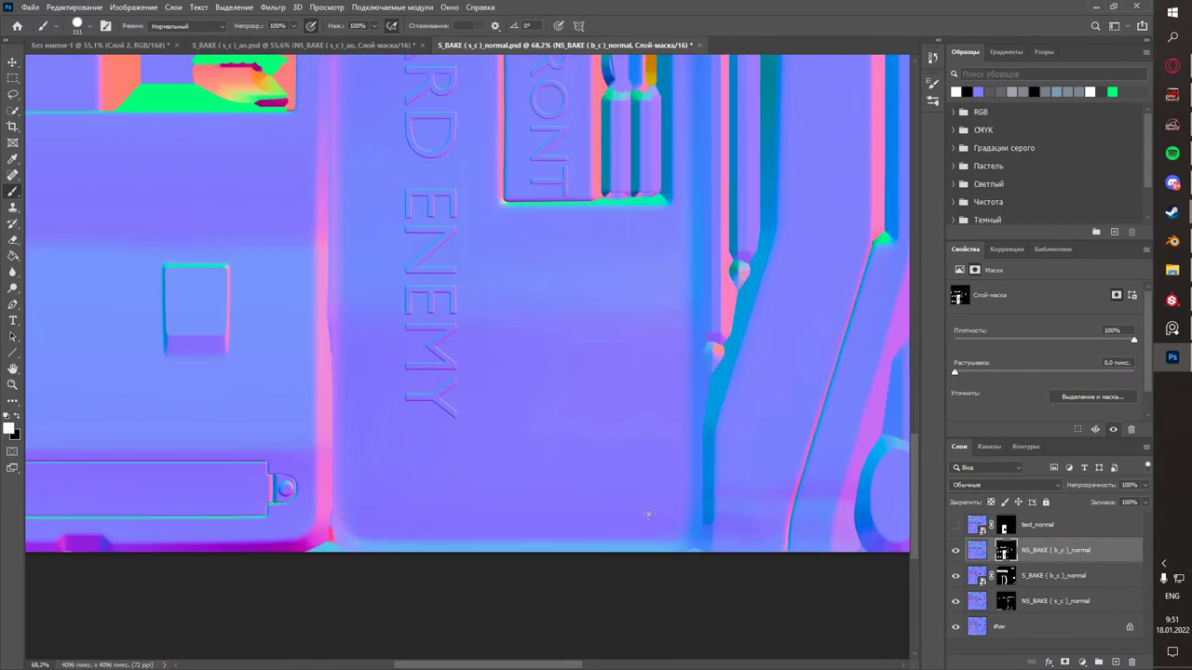
scroll(466, 326, up, 3)
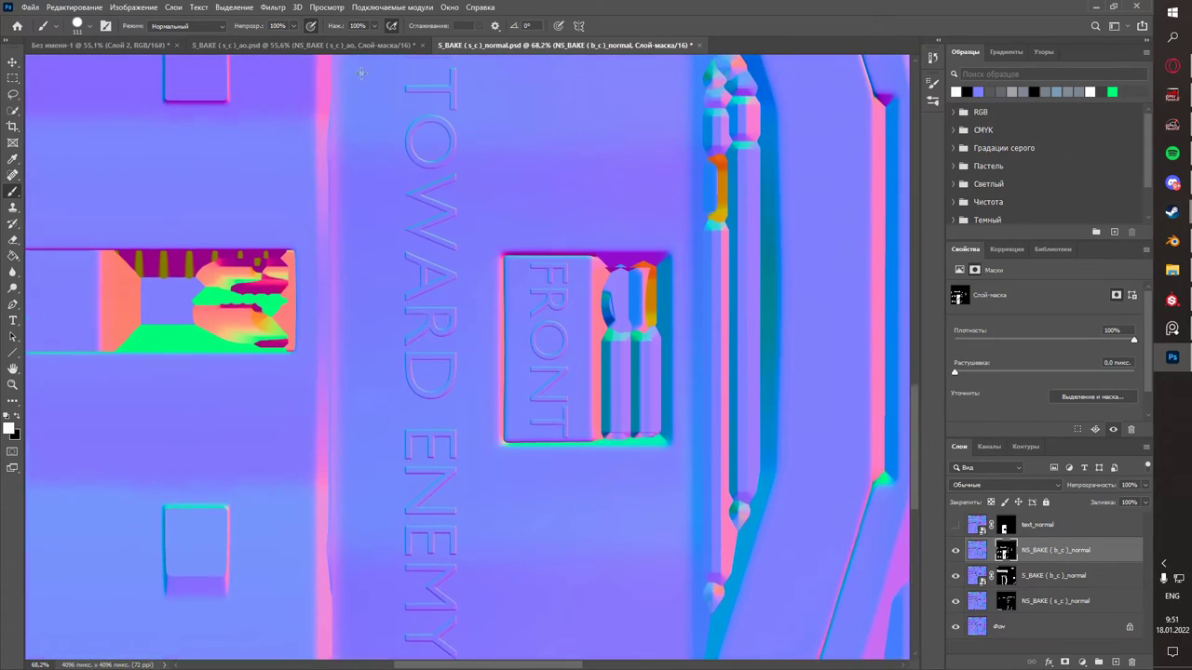
scroll(465, 326, up, 3)
alt+scroll(465, 325, up, 2)
alt+scroll(466, 326, down, 5)
click(974, 552)
alt+click(954, 552)
alt+scroll(360, 308, up, 3)
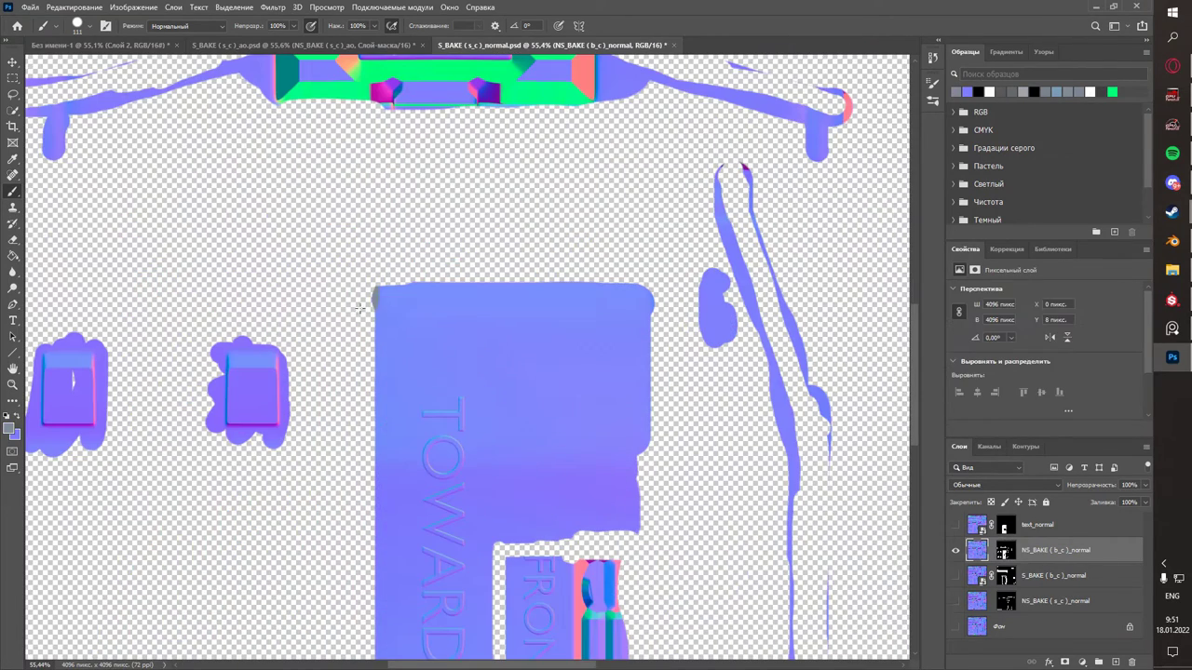
alt+scroll(523, 329, up, 1)
scroll(490, 323, down, 3)
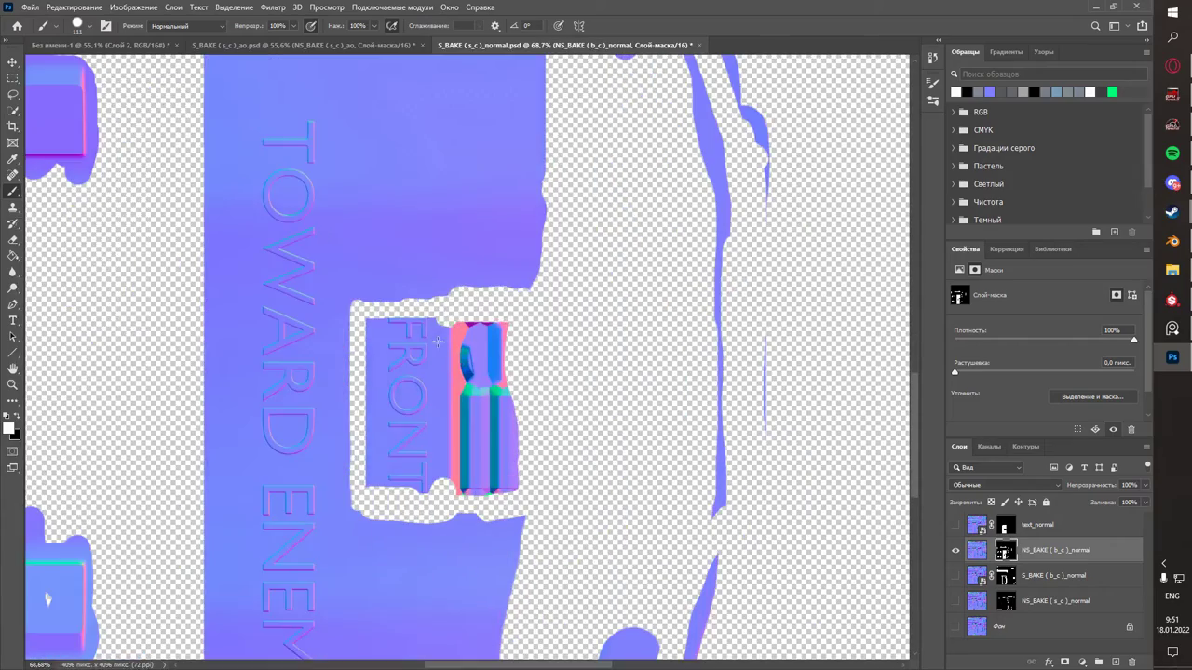
alt+scroll(472, 445, up, 1)
key(ctrl+s)
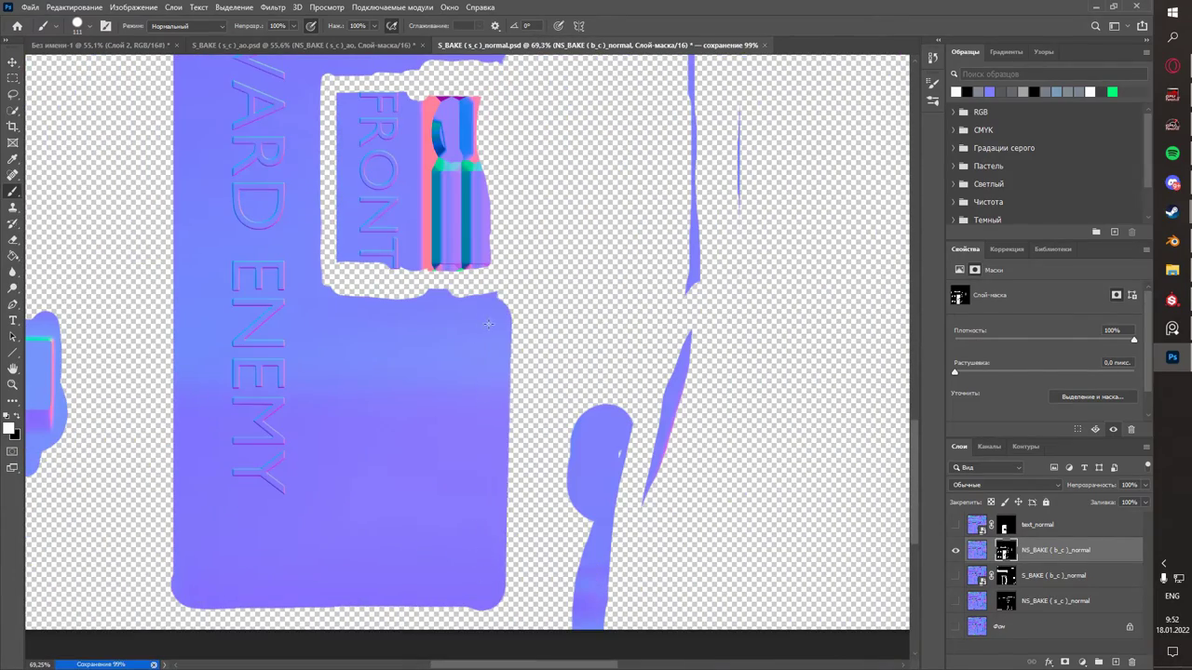
- Export the normal map as PNG again, replacing the existing NORMAL.png file
alt+scroll(488, 323, down, 3)
click(35, 7)
alt+click(955, 550)
alt+scroll(465, 372, down, 2)
click(34, 6)
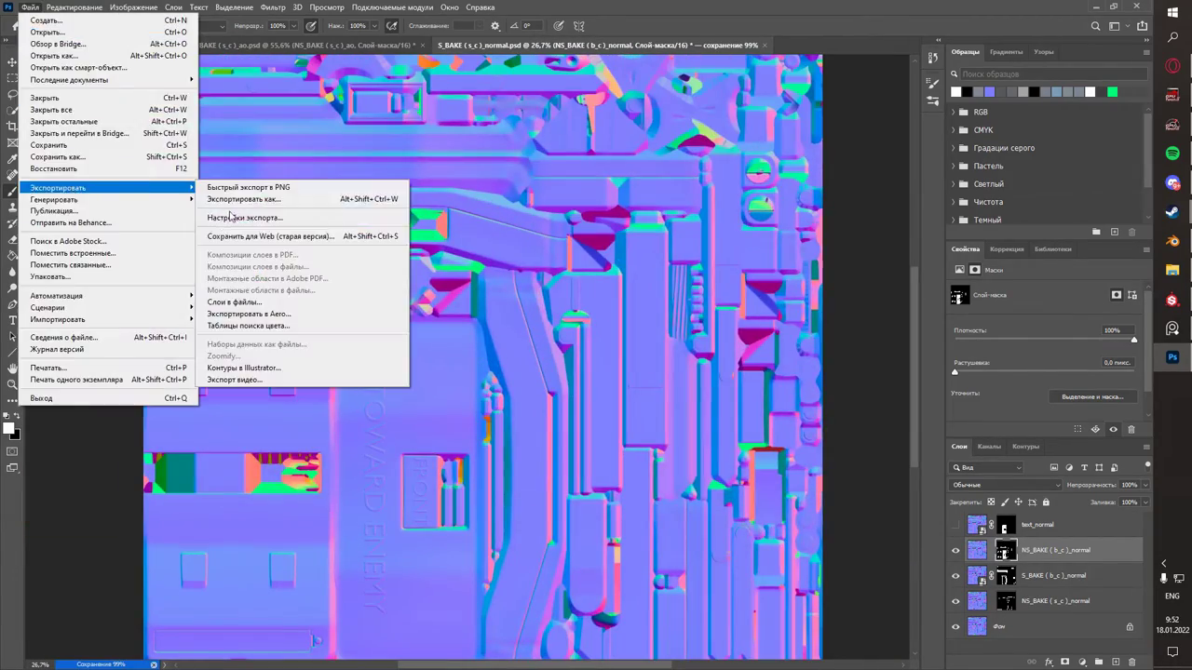
click(242, 198)
click(835, 534)
key(Return)
click(607, 340)
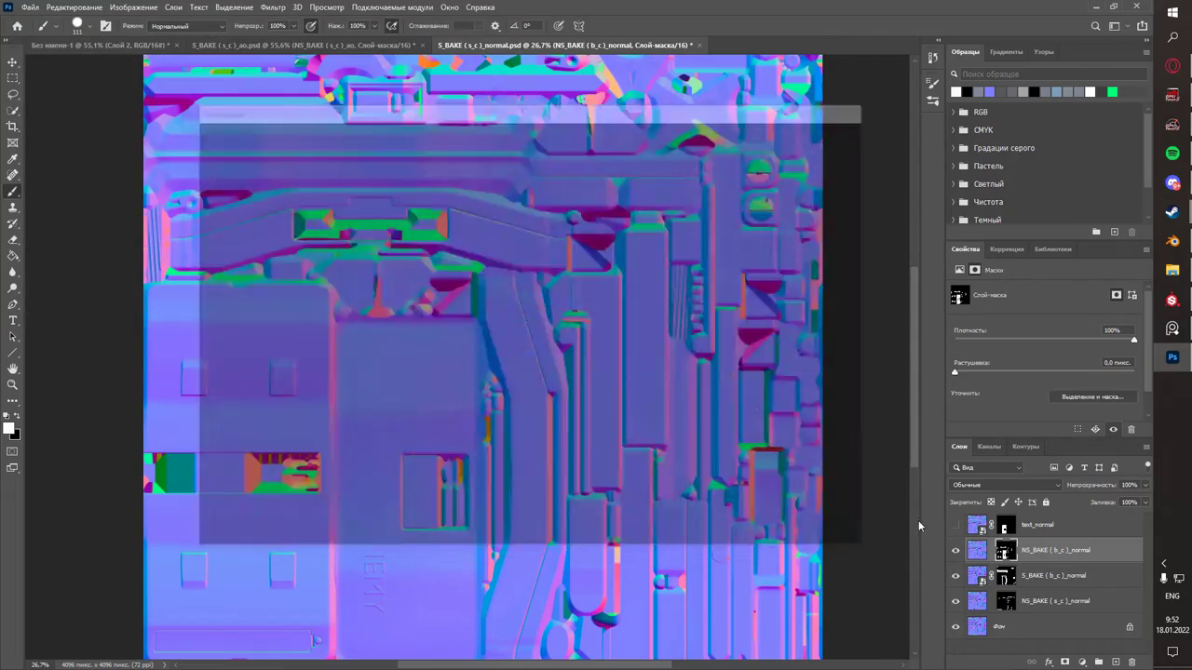
click(1172, 300)
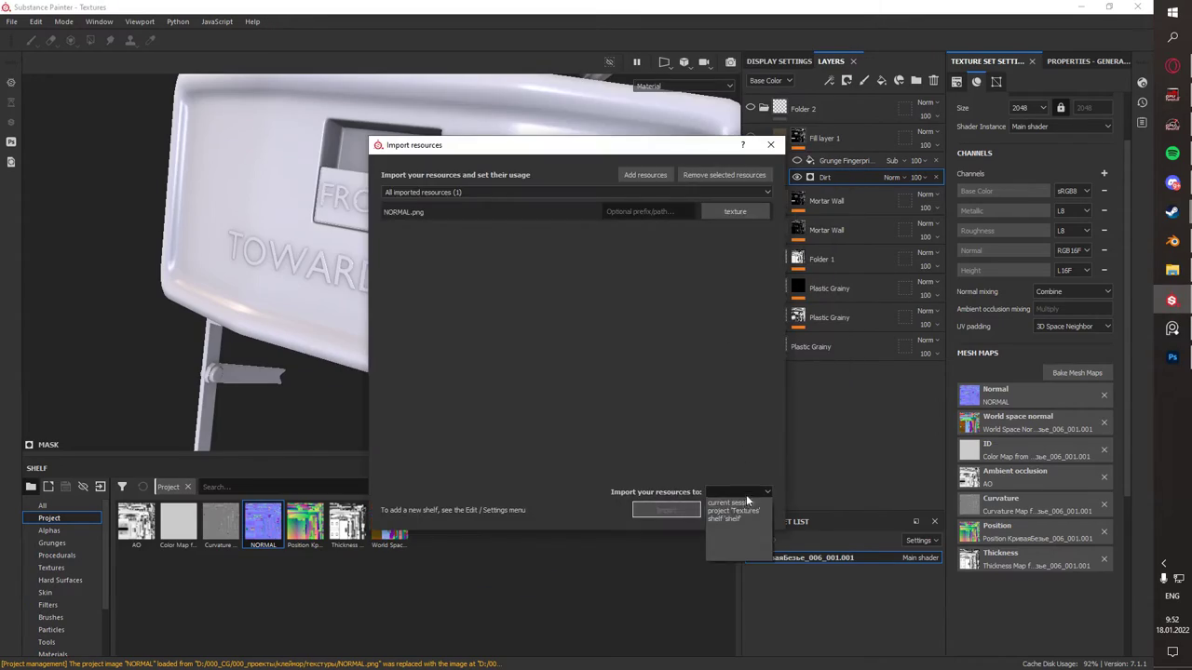
- Accept the updated NORMAL image, assign it as the normal mesh map, and inspect the front panel in Iray
click(735, 499)
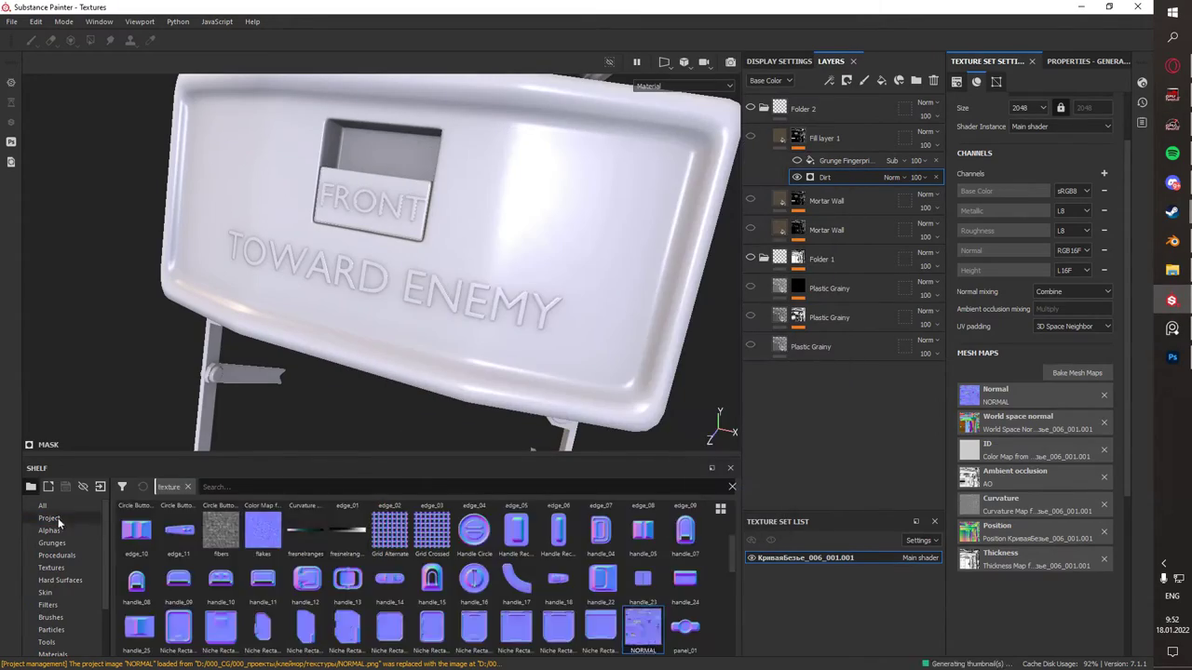
click(56, 520)
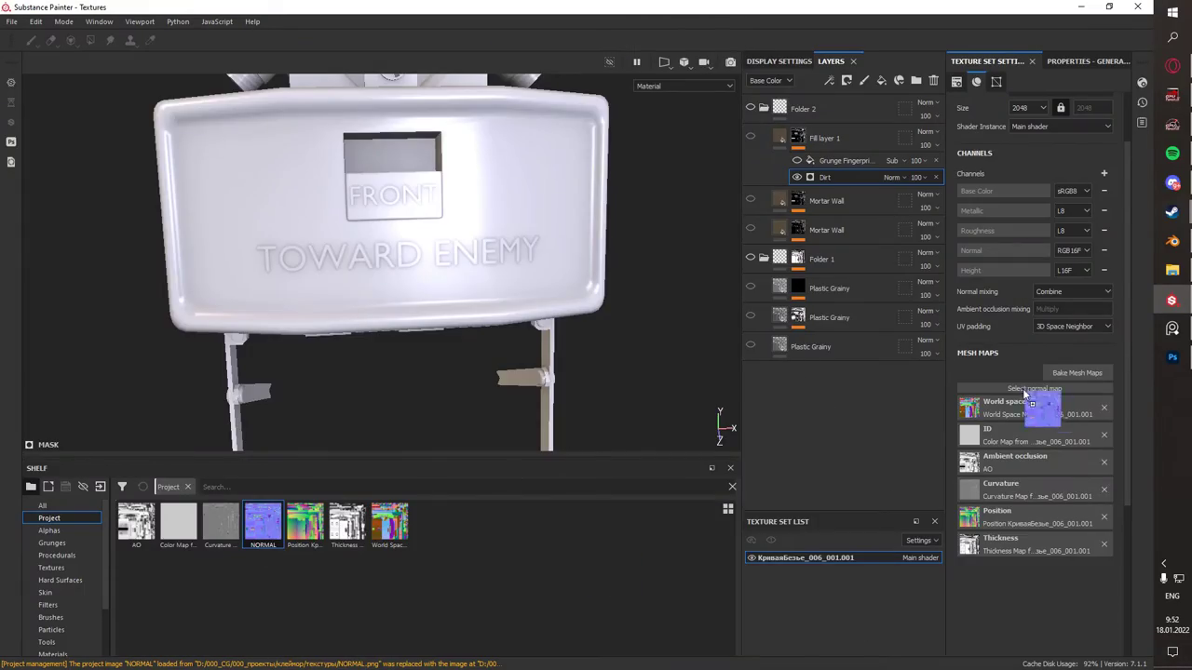
drag(1027, 395, 1024, 405)
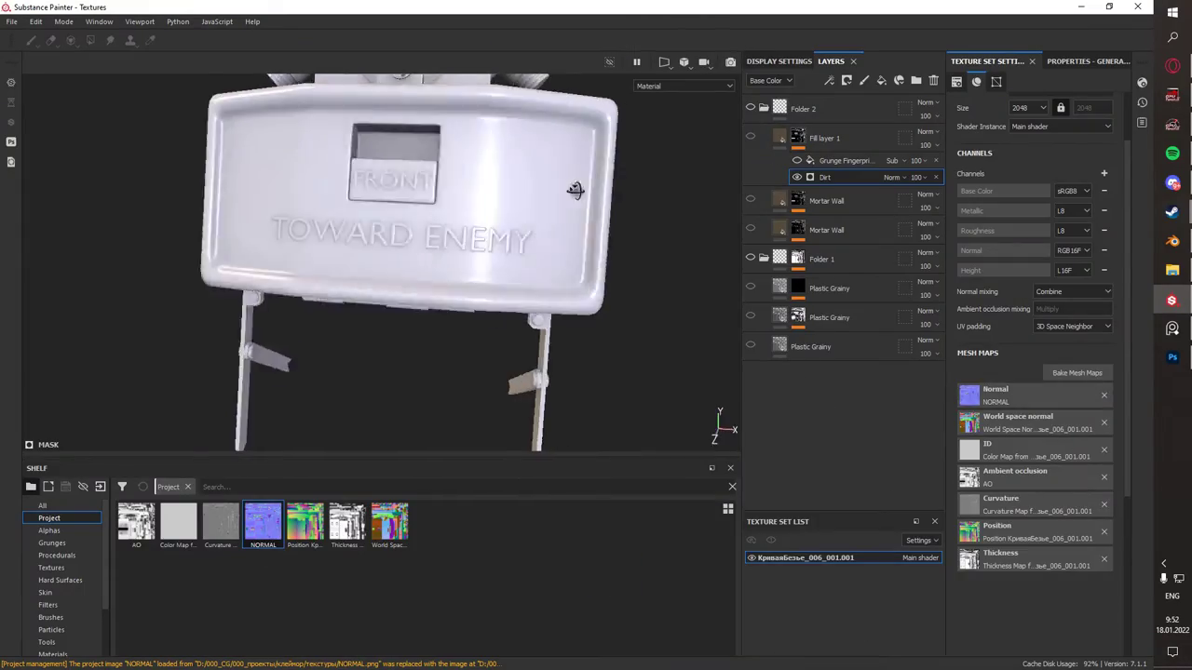
key(F10)
alt+drag(628, 309, 426, 240)
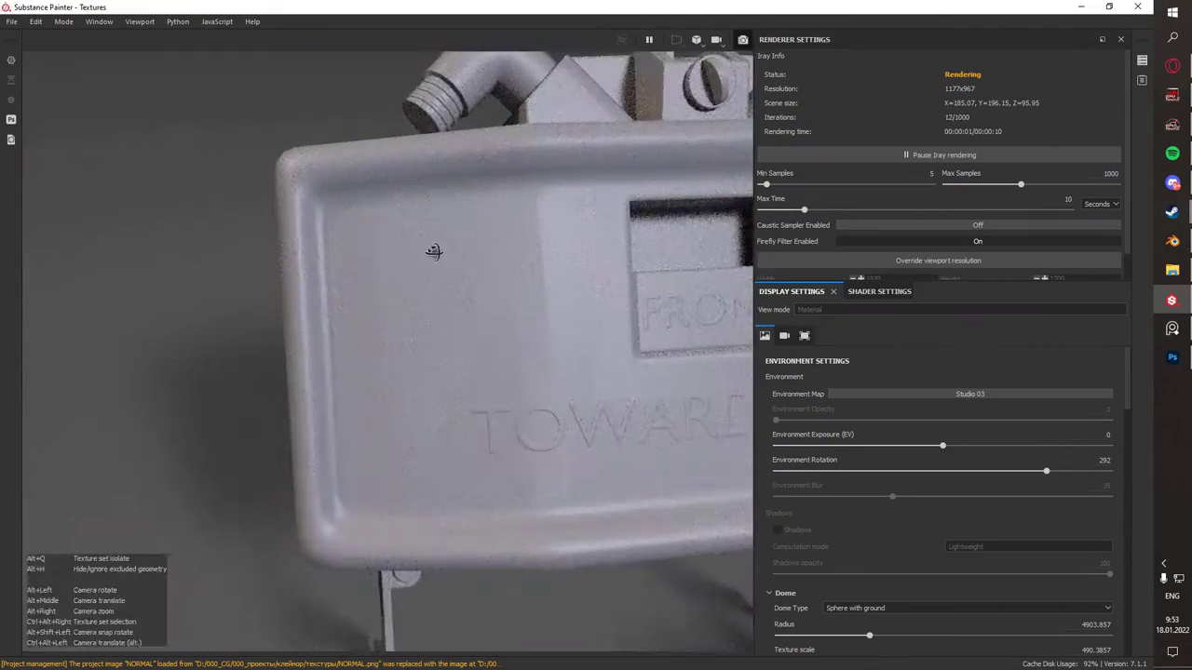
scroll(565, 205, up, 2)
mouse_move(565, 206)
alt+mouse_down()
mouse_move(445, 205)
mouse_move(421, 192)
alt+mouse_up()
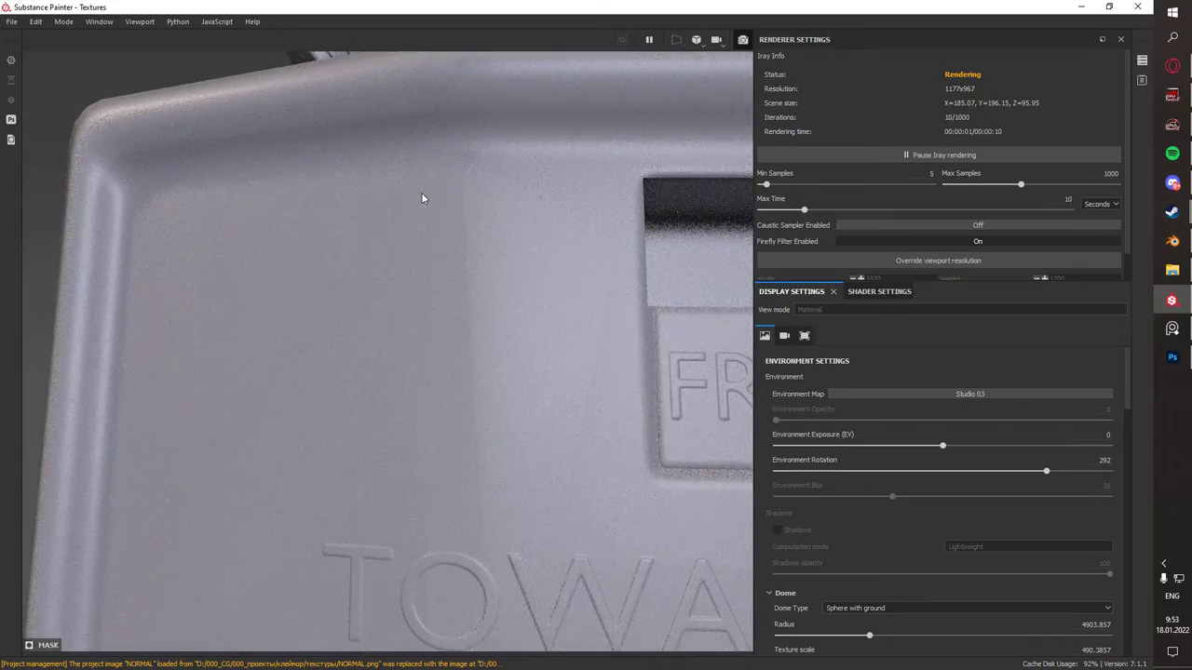
scroll(421, 191, down, 3)
alt+drag(425, 250, 576, 254)
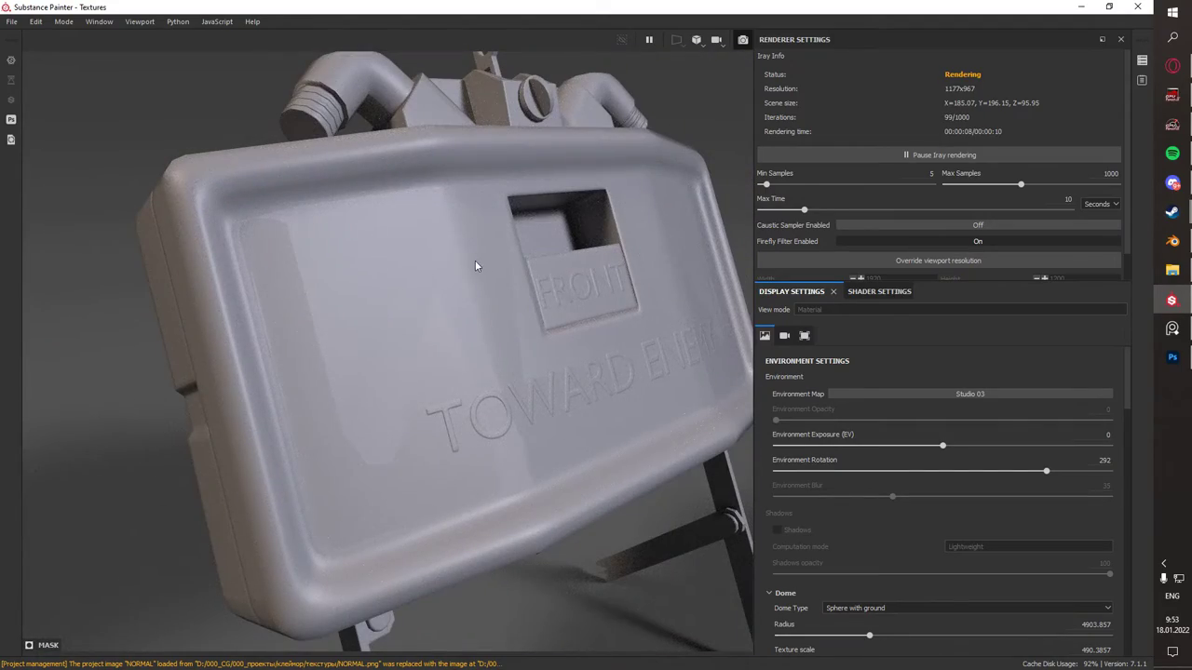
mouse_move(475, 260)
alt+mouse_down()
mouse_move(521, 300)
mouse_move(530, 281)
alt+mouse_up()
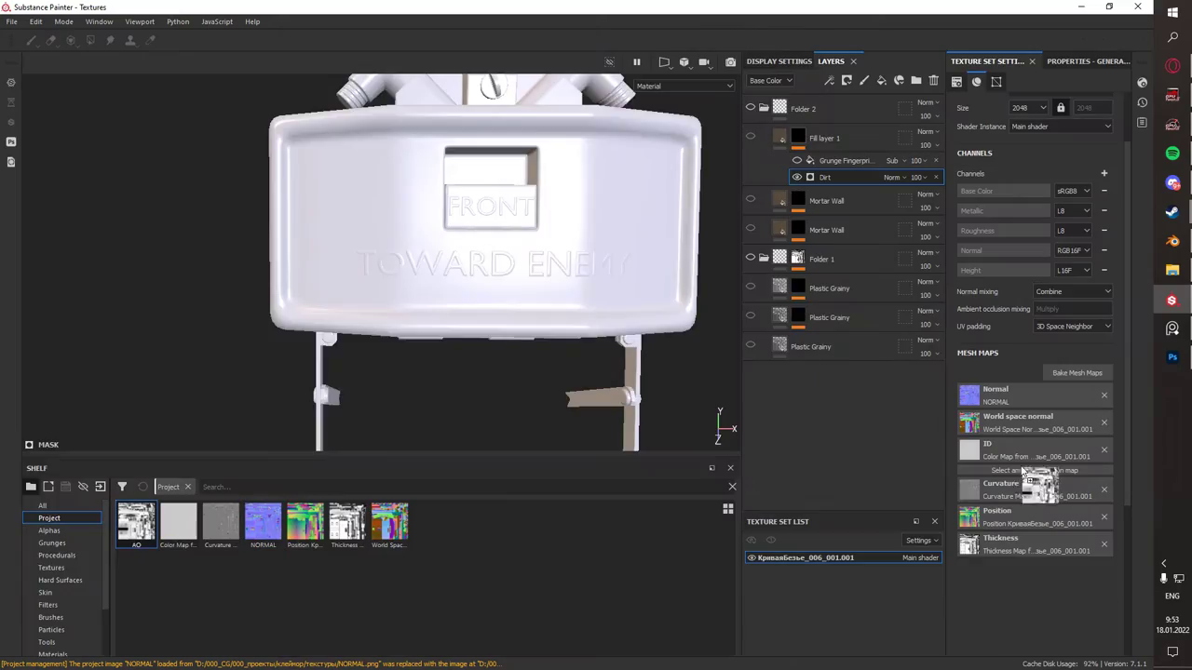
- Assign AO to ambient occlusion and render with a rotated grassland panorama environment
drag(1024, 473, 1024, 476)
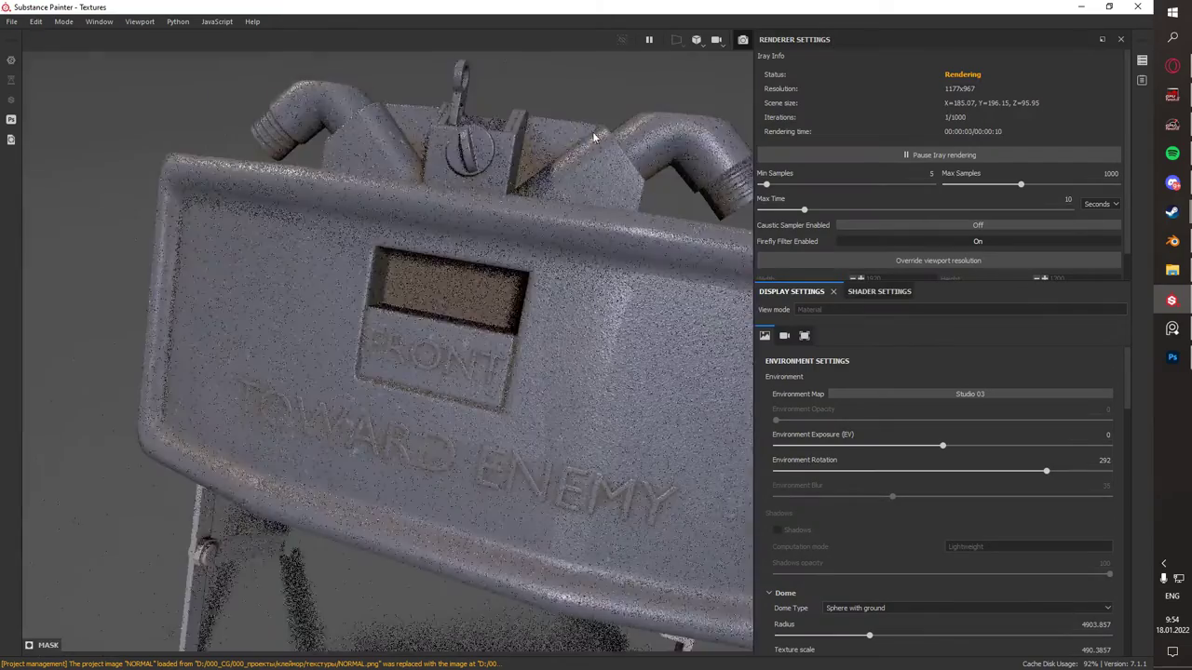
mouse_move(605, 279)
alt+mouse_down()
mouse_move(434, 345)
mouse_move(261, 355)
alt+mouse_up()
shift+right_drag(261, 355, 271, 345)
mouse_move(271, 346)
alt+mouse_down()
mouse_move(364, 300)
mouse_move(739, 381)
alt+mouse_up()
click(969, 394)
click(977, 447)
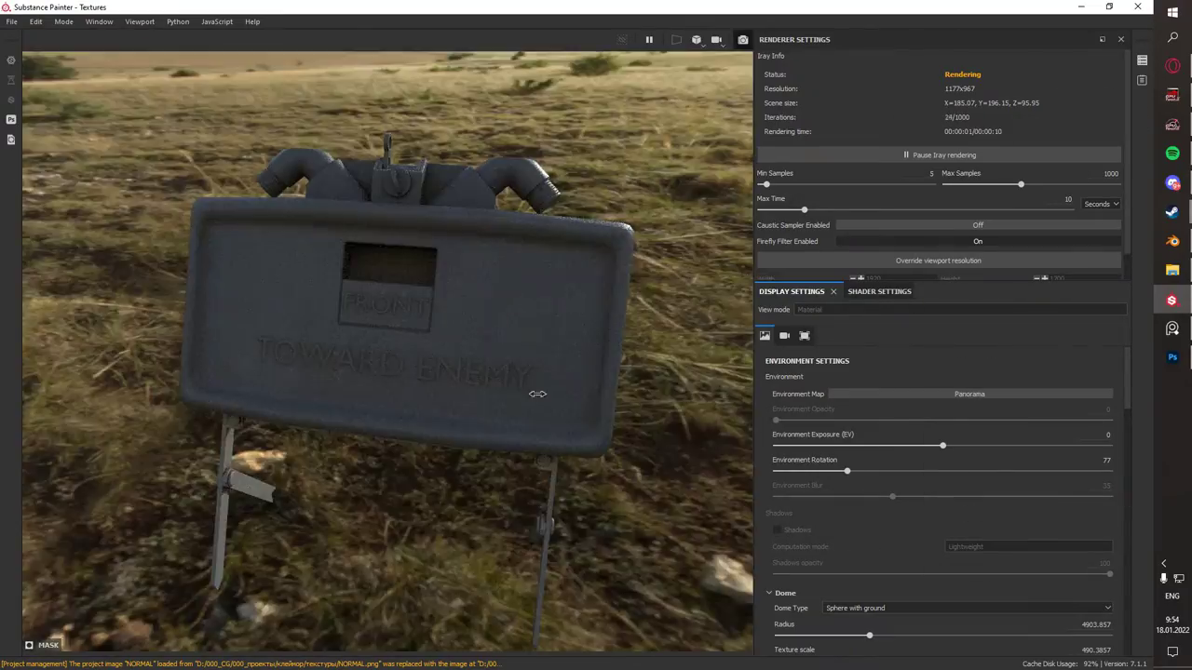
mouse_move(279, 395)
shift+right_down()
mouse_move(421, 395)
mouse_move(437, 307)
mouse_move(447, 447)
shift+right_up()
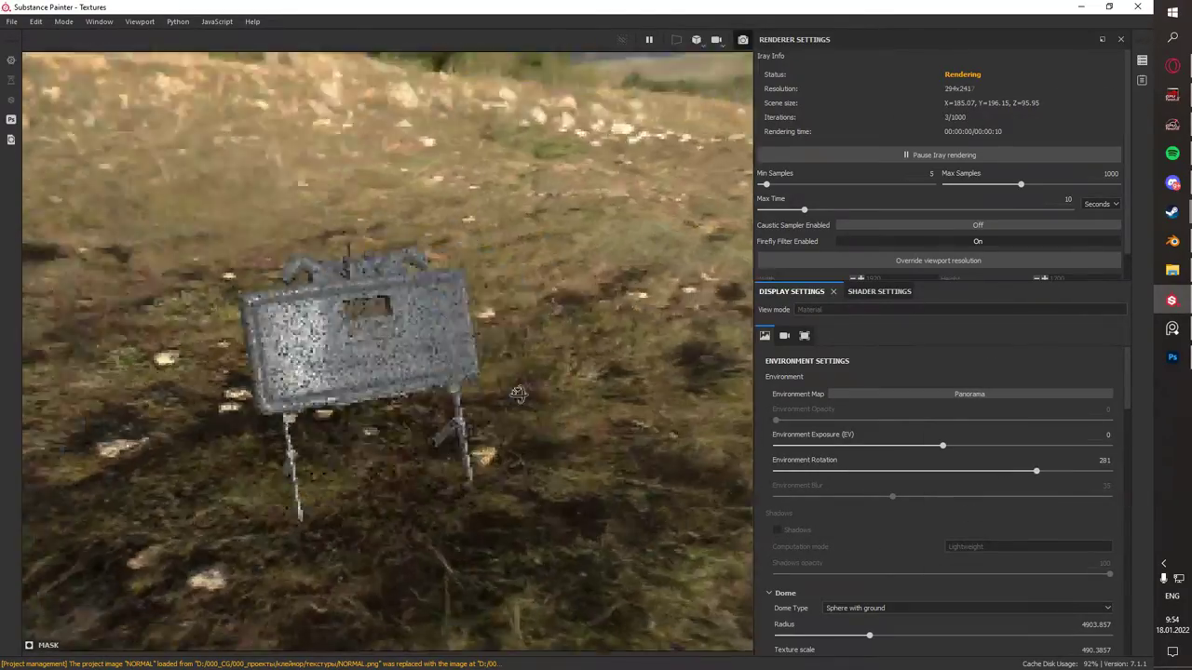
mouse_move(447, 447)
alt+mouse_down()
mouse_move(521, 307)
mouse_move(567, 264)
mouse_move(537, 306)
alt+mouse_up()
key(alt+Tab)
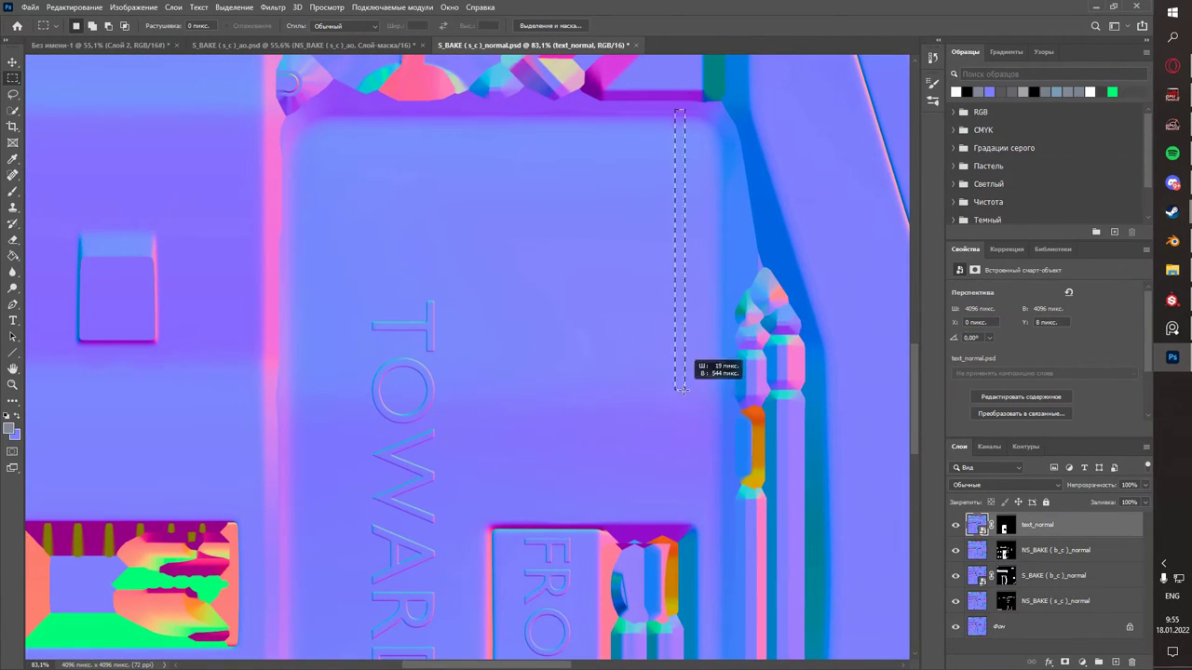
- Copy a thin strip of plain panel surface and stretch it down over the panel
drag(683, 389, 671, 152)
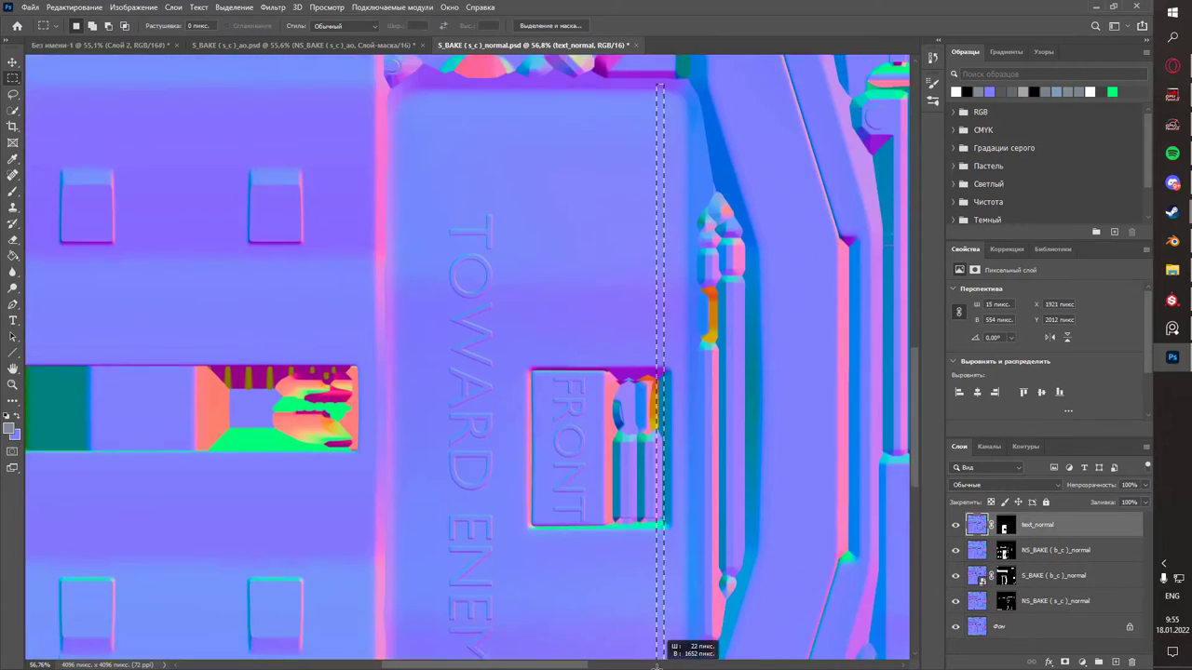
scroll(671, 153, down, 5)
scroll(667, 345, up, 3)
drag(435, 346, 445, 346)
key(Return)
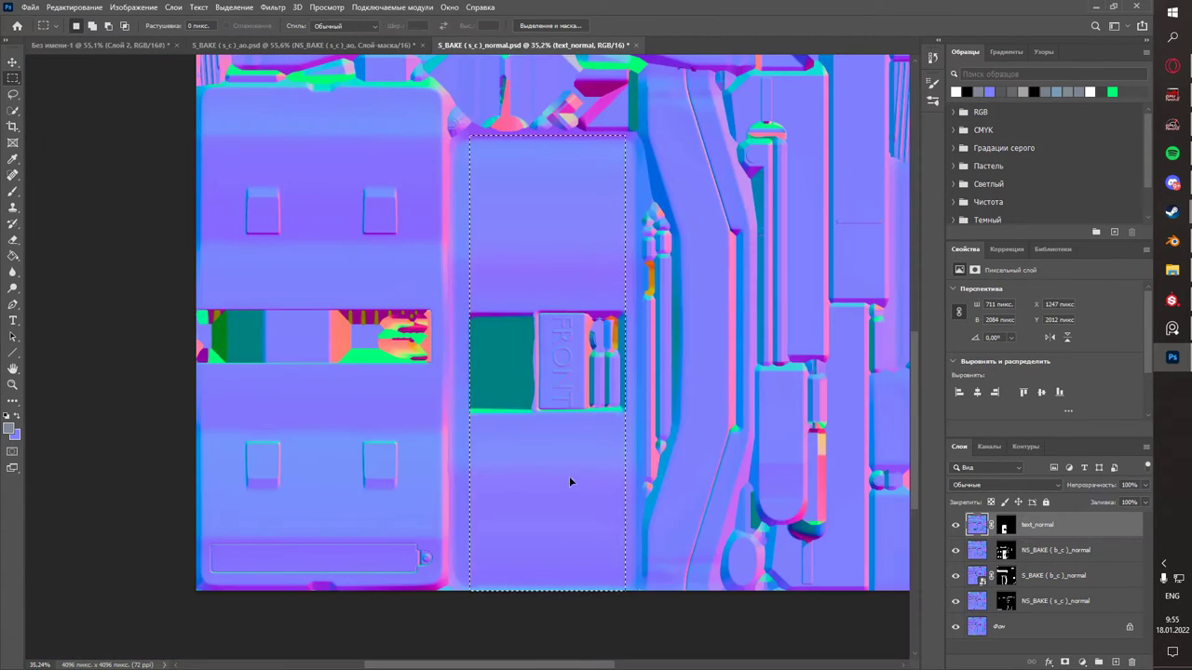
scroll(566, 481, down, 2)
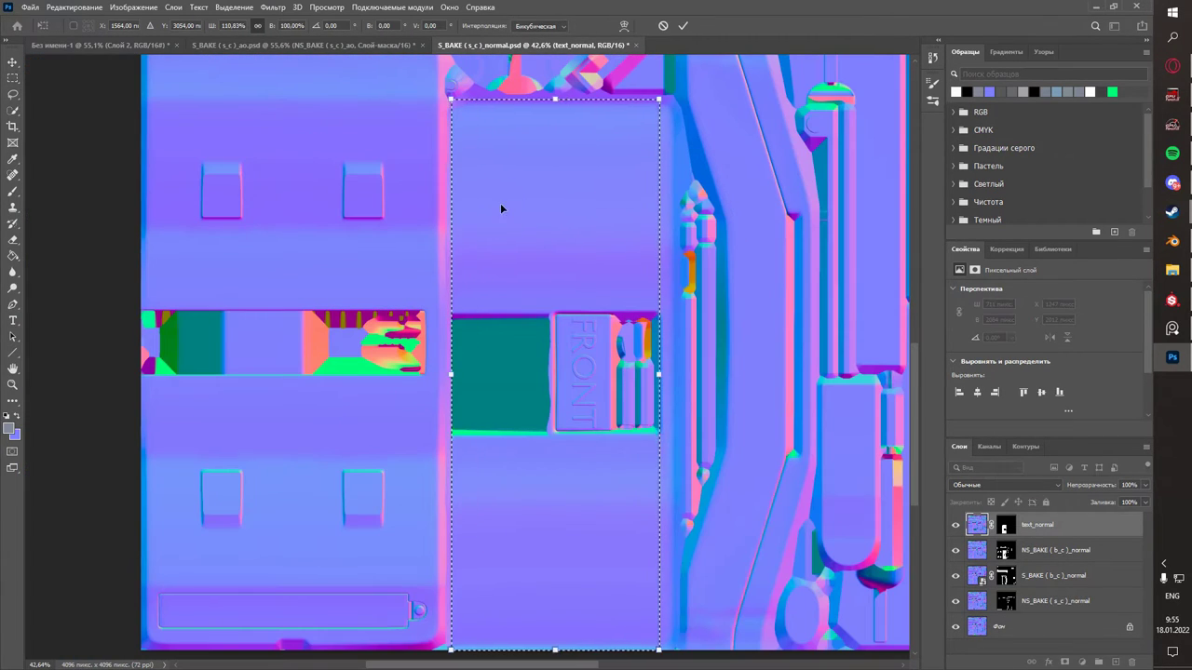
key(Return)
scroll(500, 203, up, 2)
- Stretch another plain strip across the panel over the lettering and commit it
key(b)
drag(498, 270, 518, 346)
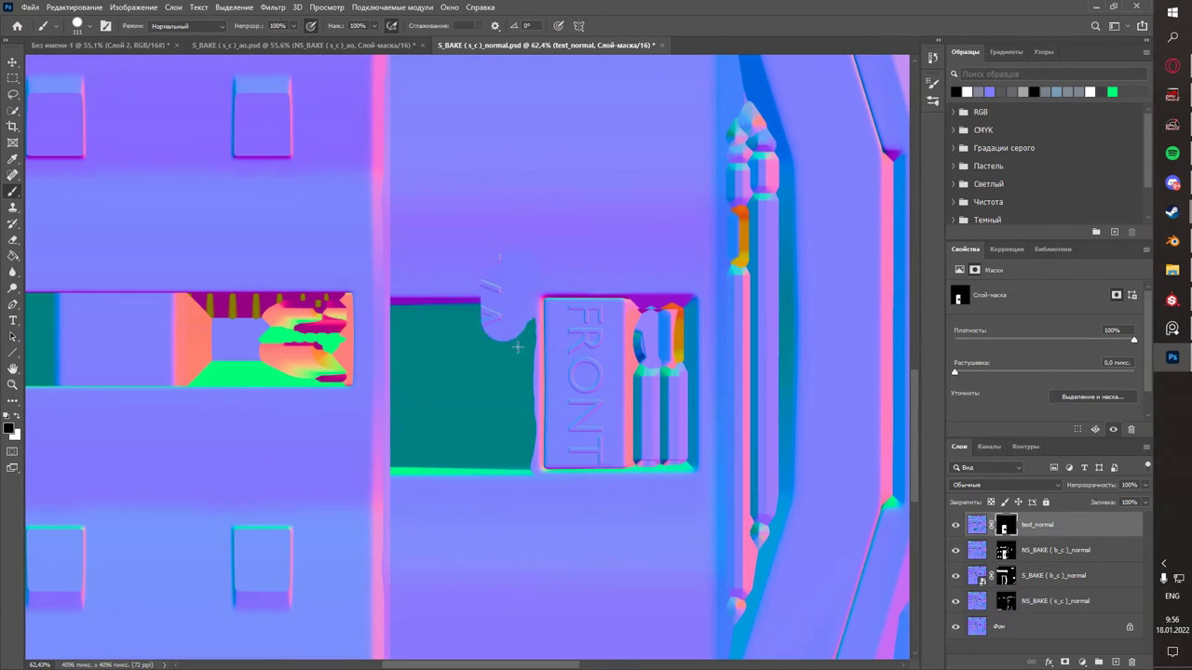
scroll(470, 399, down, 2)
key(ctrl+z)
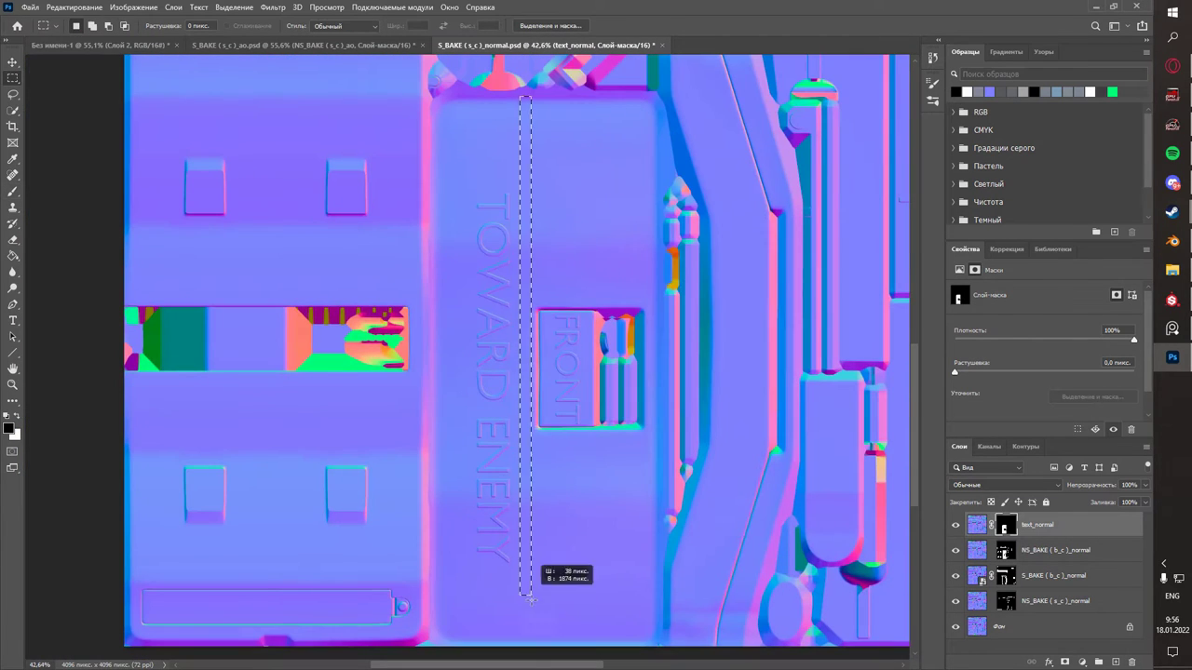
key(Return)
scroll(503, 302, down, 2)
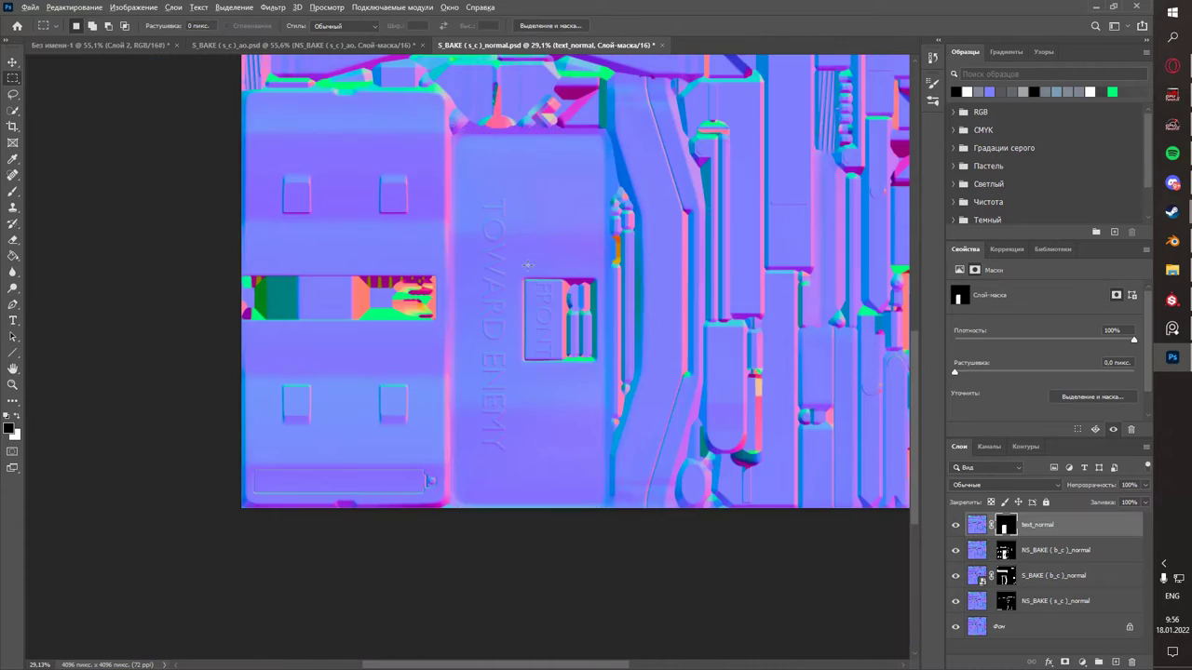
scroll(381, 574, up, 2)
scroll(639, 375, down, 2)
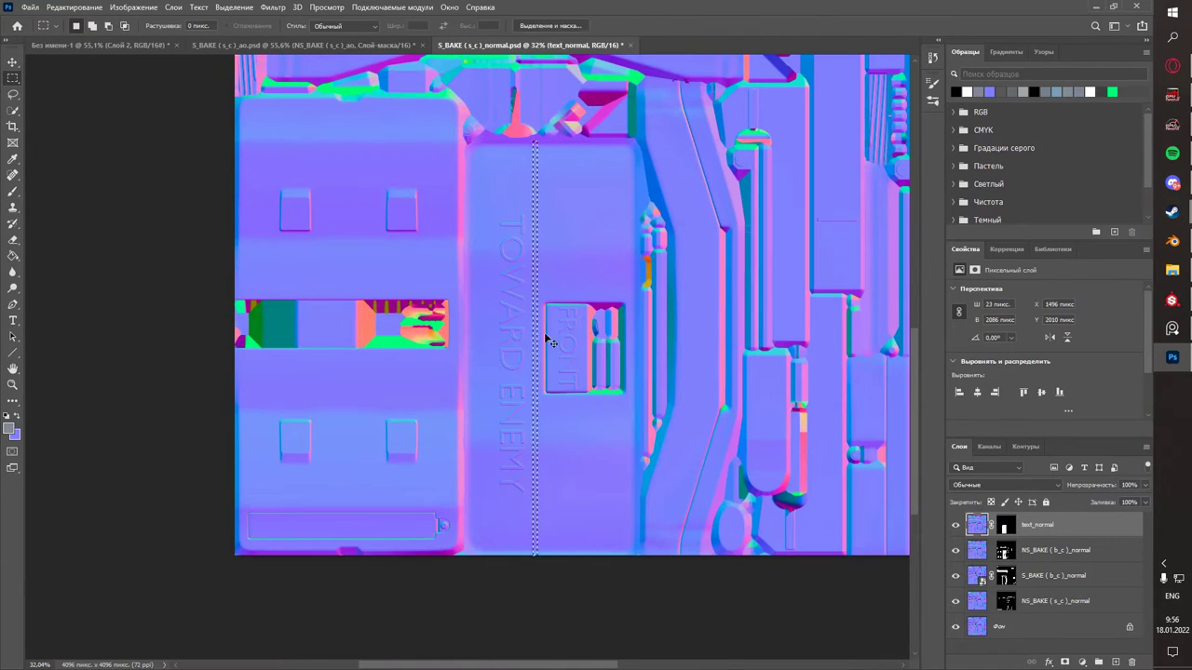
key(ctrl+t)
drag(536, 343, 636, 342)
key(Return)
scroll(566, 258, up, 3)
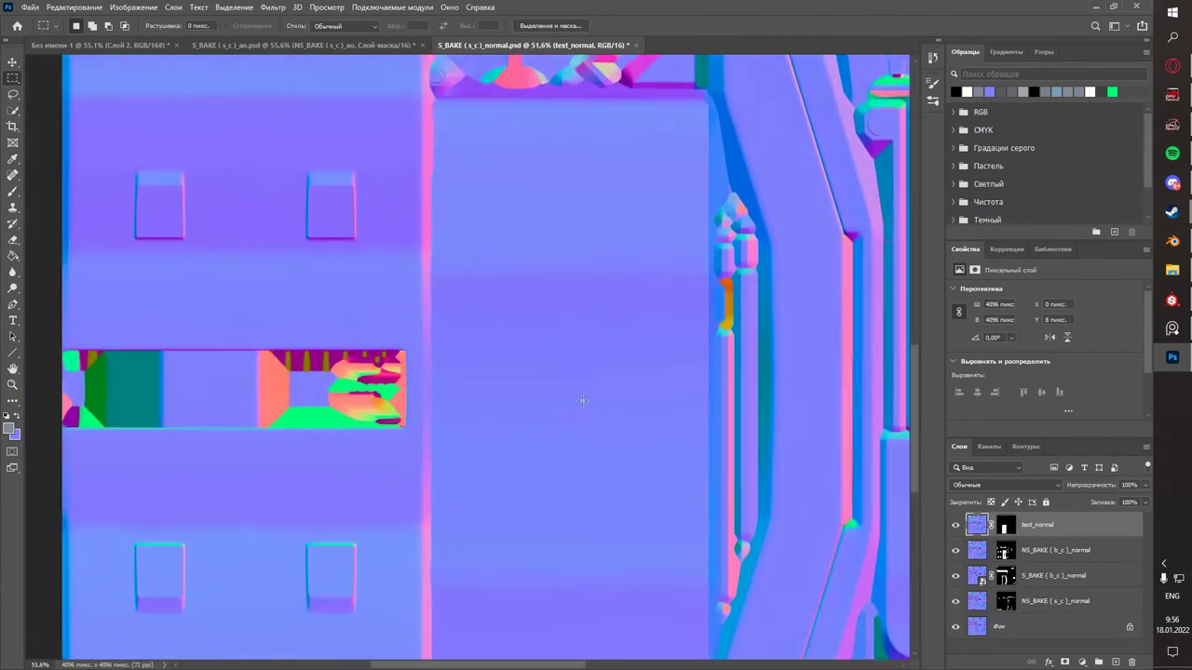
scroll(582, 401, down, 3)
scroll(805, 453, up, 3)
- Paint the layer mask to restore the FRONT edge and TOWARD ENEMY lettering, then open Export As
key(ctrl+backslash)
scroll(553, 342, up, 3)
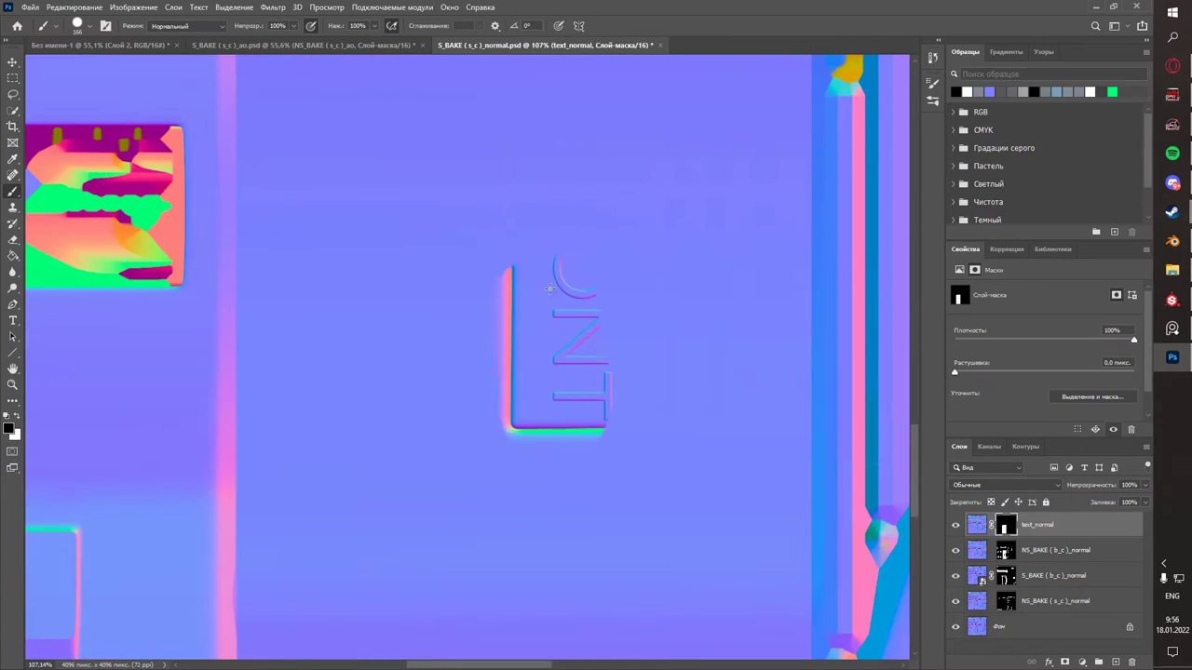
drag(596, 181, 696, 178)
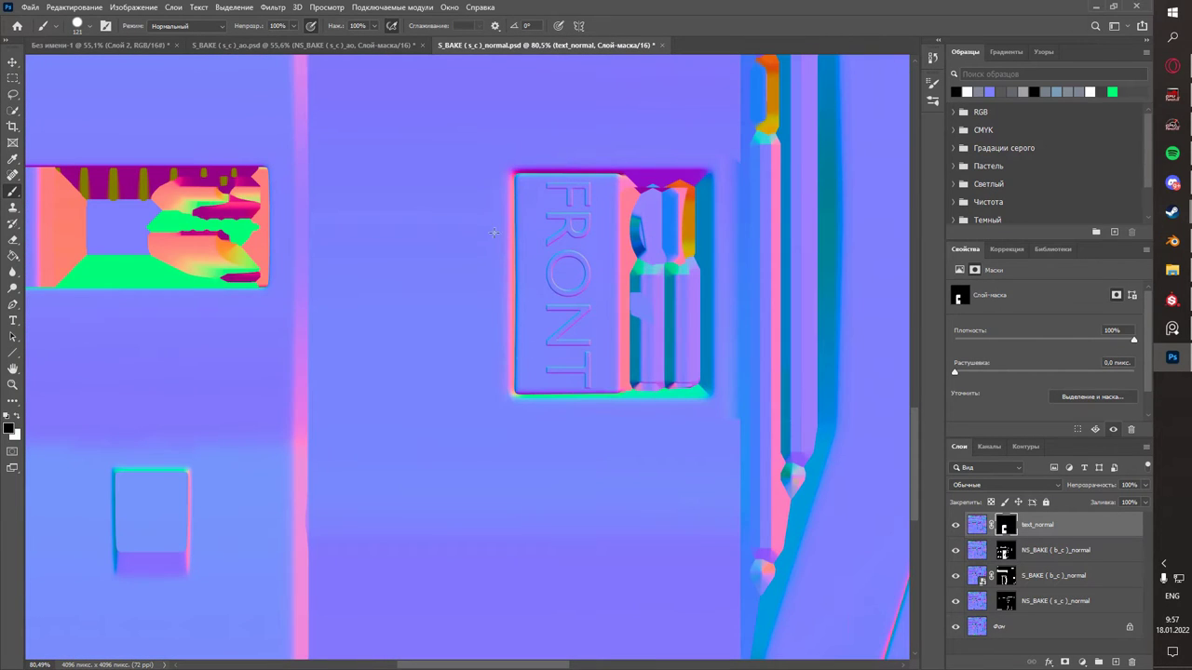
scroll(730, 390, down, 2)
scroll(719, 554, down, 2)
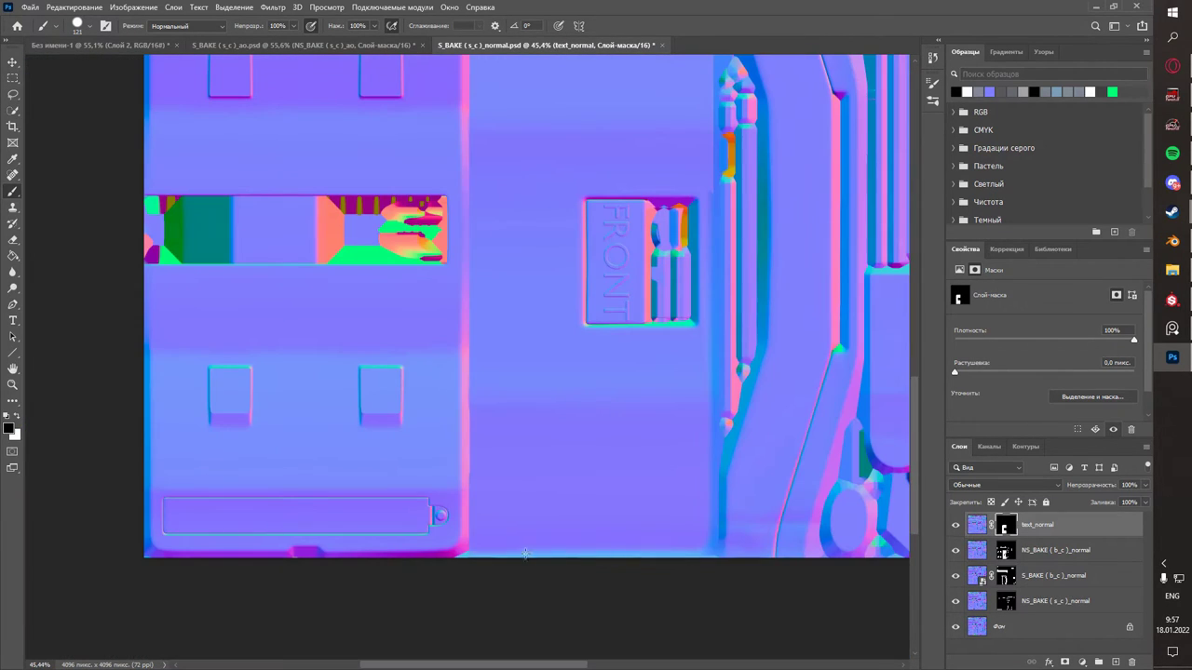
scroll(459, 231, up, 1)
scroll(484, 279, up, 1)
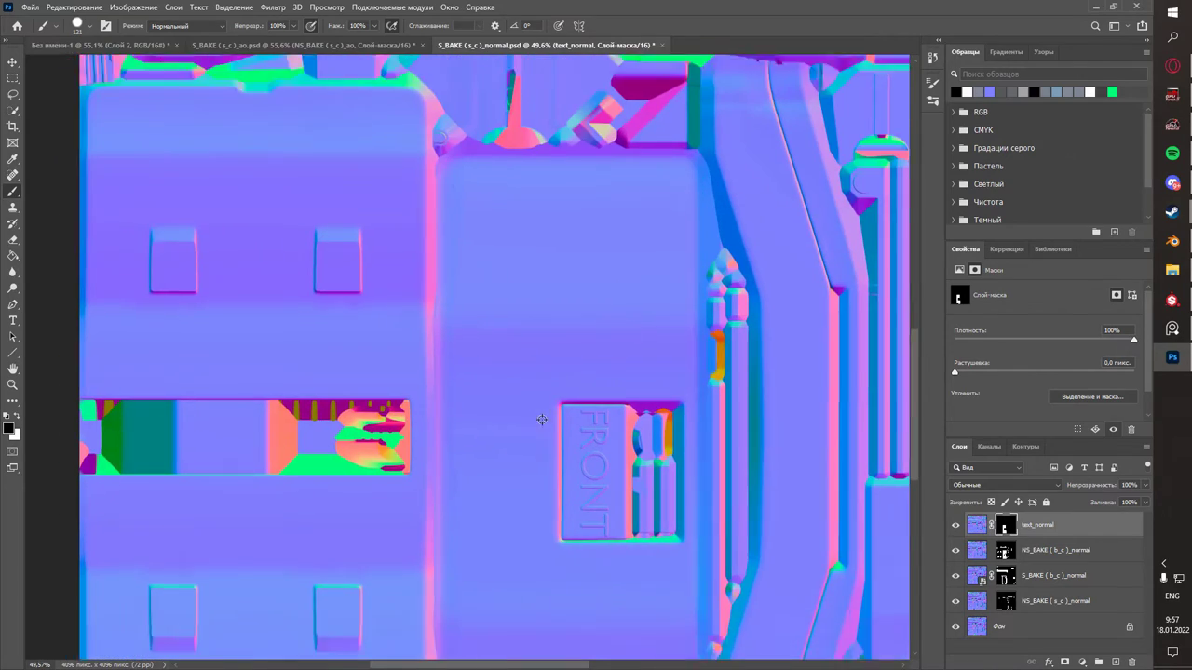
scroll(500, 325, up, 2)
drag(501, 325, 503, 447)
scroll(503, 447, down, 1)
scroll(503, 521, up, 2)
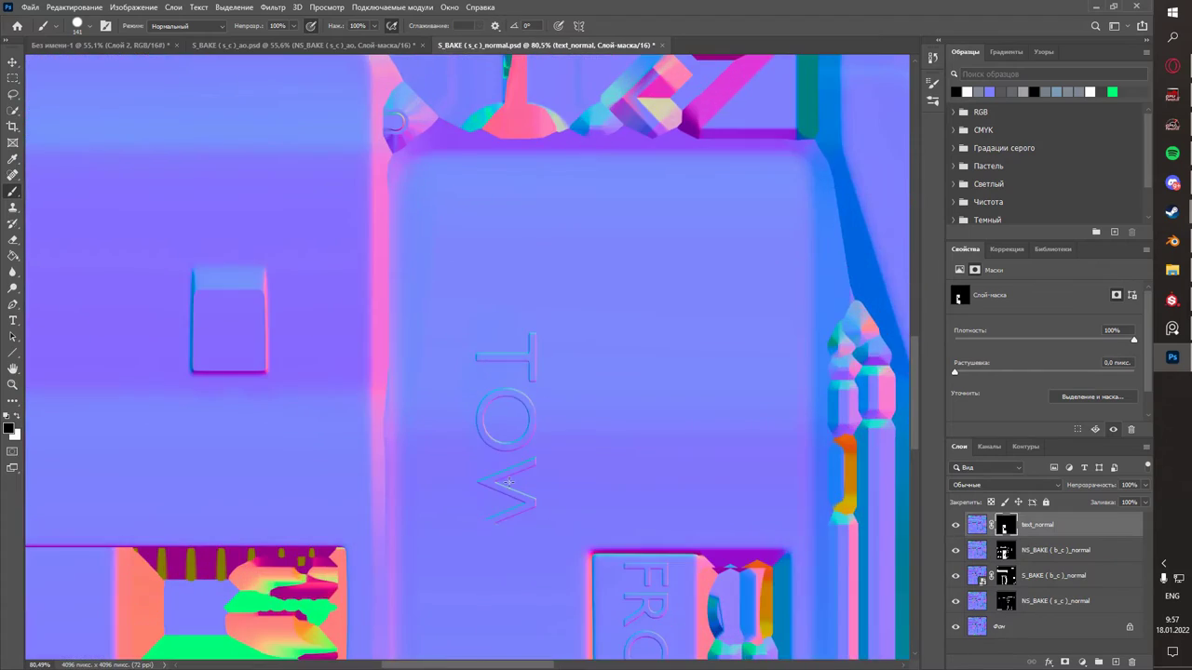
scroll(503, 547, up, 1)
drag(502, 547, 502, 633)
scroll(459, 456, down, 1)
scroll(427, 422, up, 4)
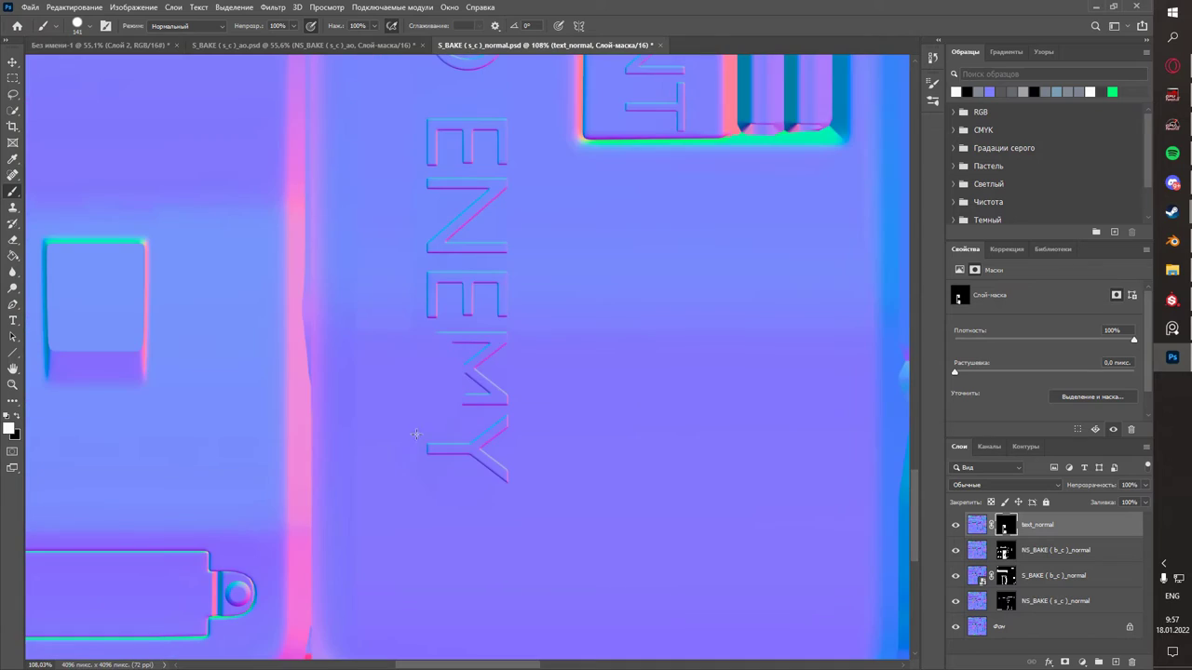
scroll(419, 400, down, 4)
scroll(414, 382, up, 3)
scroll(409, 362, up, 4)
scroll(408, 362, down, 3)
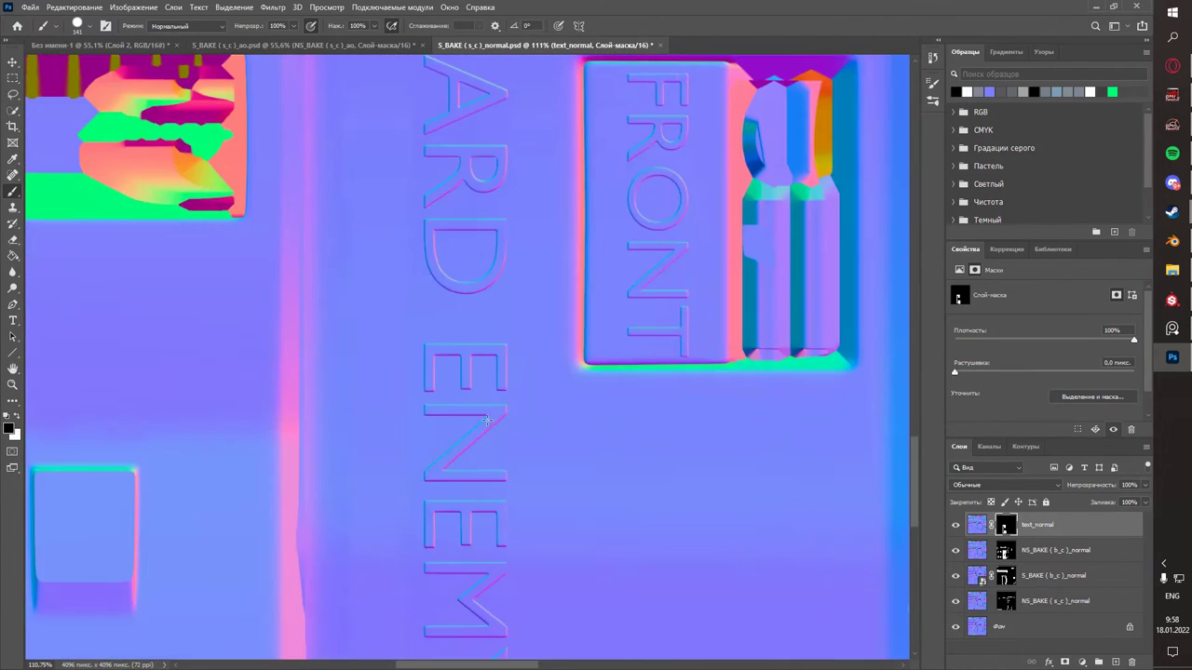
scroll(408, 362, down, 2)
click(30, 7)
click(270, 204)
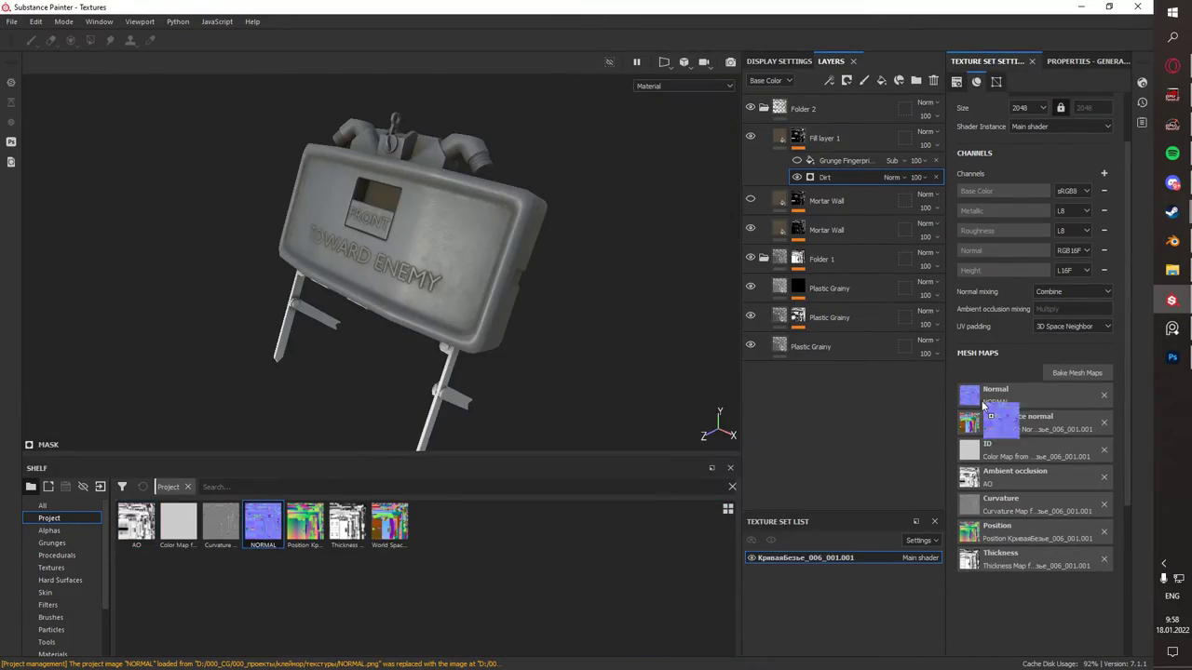
- Start the Iray render and orbit the mine to check the cleaned TOWARD ENEMY lettering
click(732, 60)
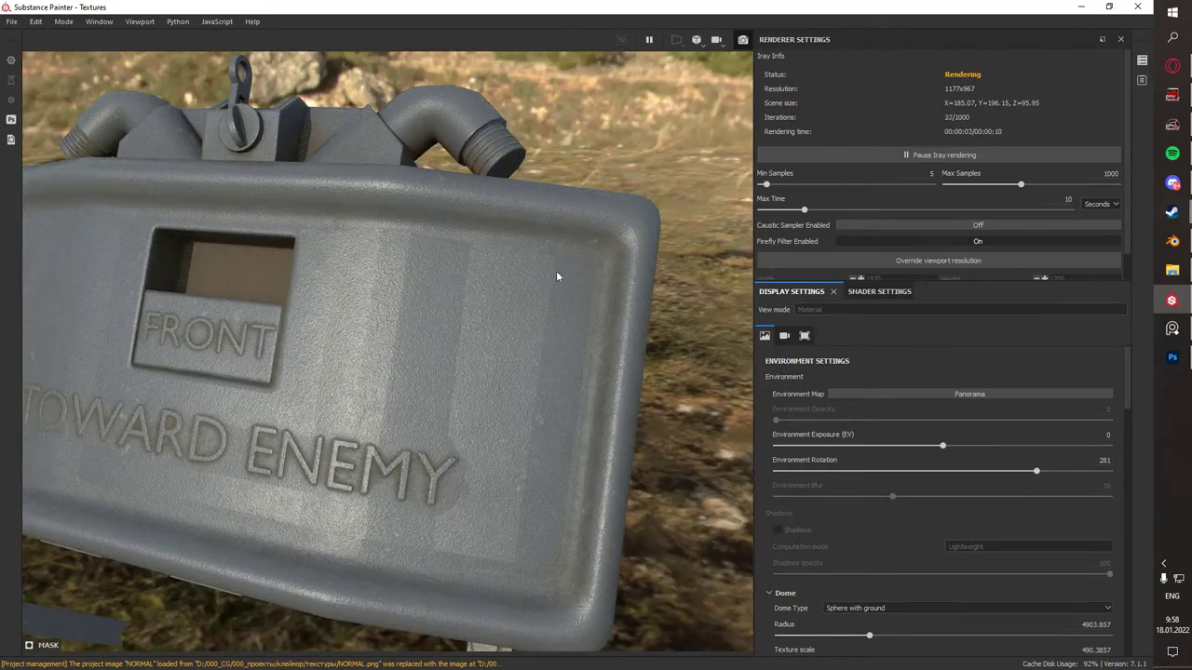
mouse_move(552, 271)
alt+mouse_down()
mouse_move(508, 400)
mouse_move(578, 395)
alt+mouse_up()
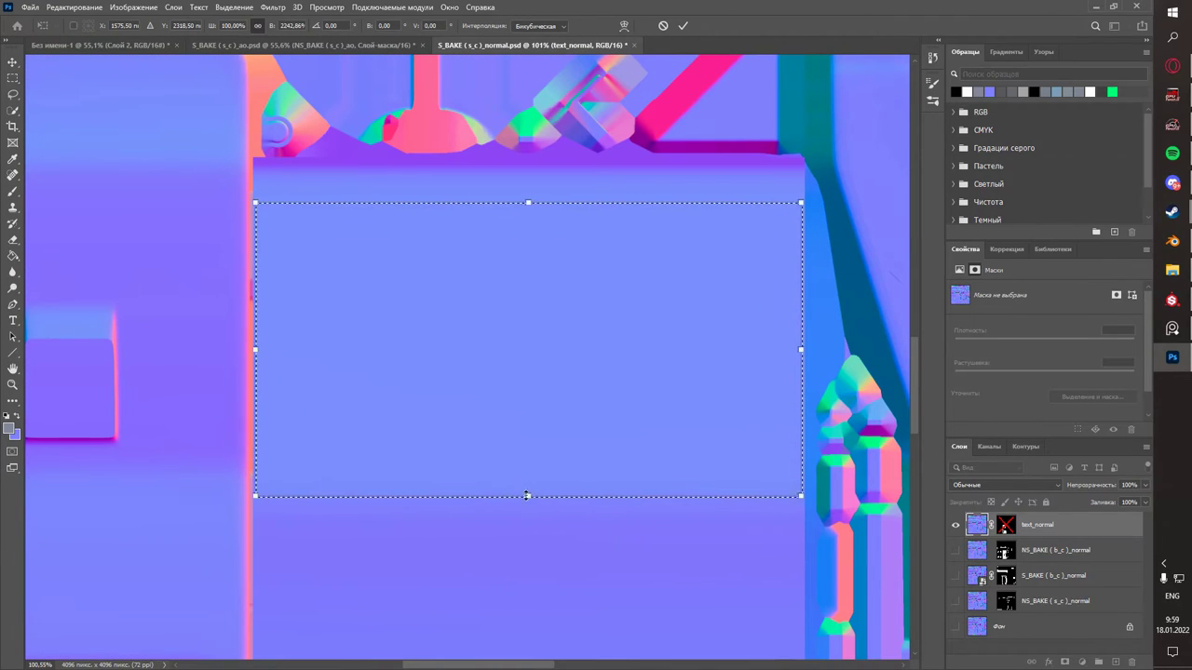
- Stretch the copied strip taller over the plain panel on the normal map and commit it
key(Return)
alt+scroll(483, 390, down, 5)
alt+scroll(364, 487, up, 3)
drag(595, 499, 404, 420)
alt+scroll(378, 466, down, 3)
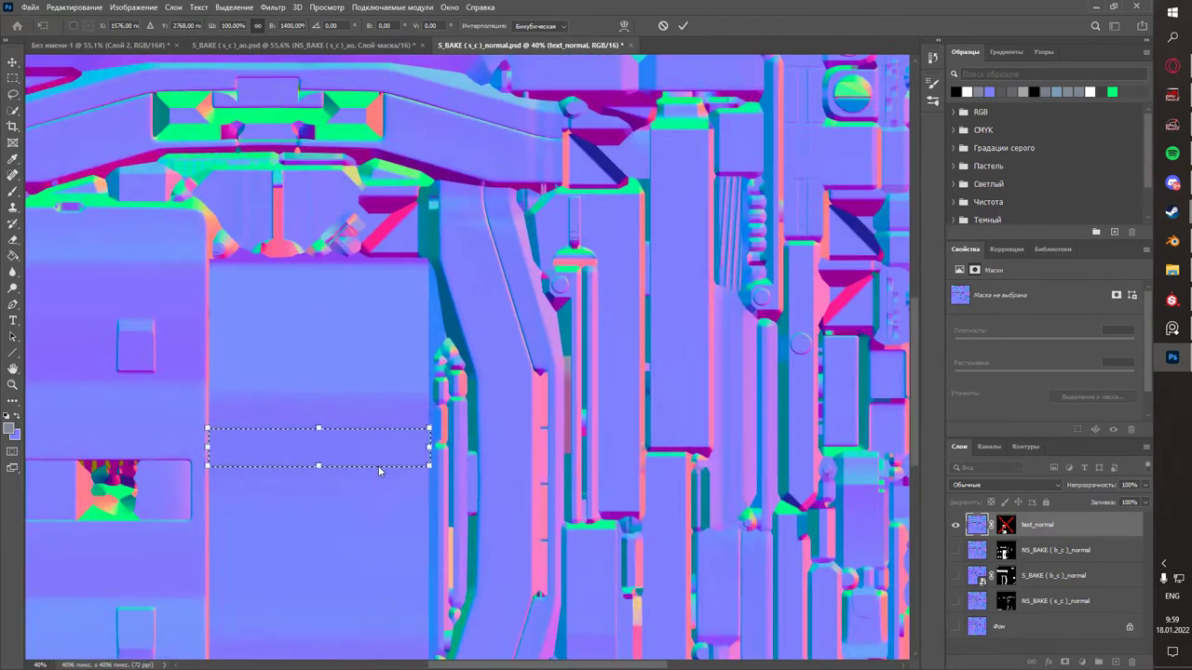
alt+scroll(404, 420, up, 2)
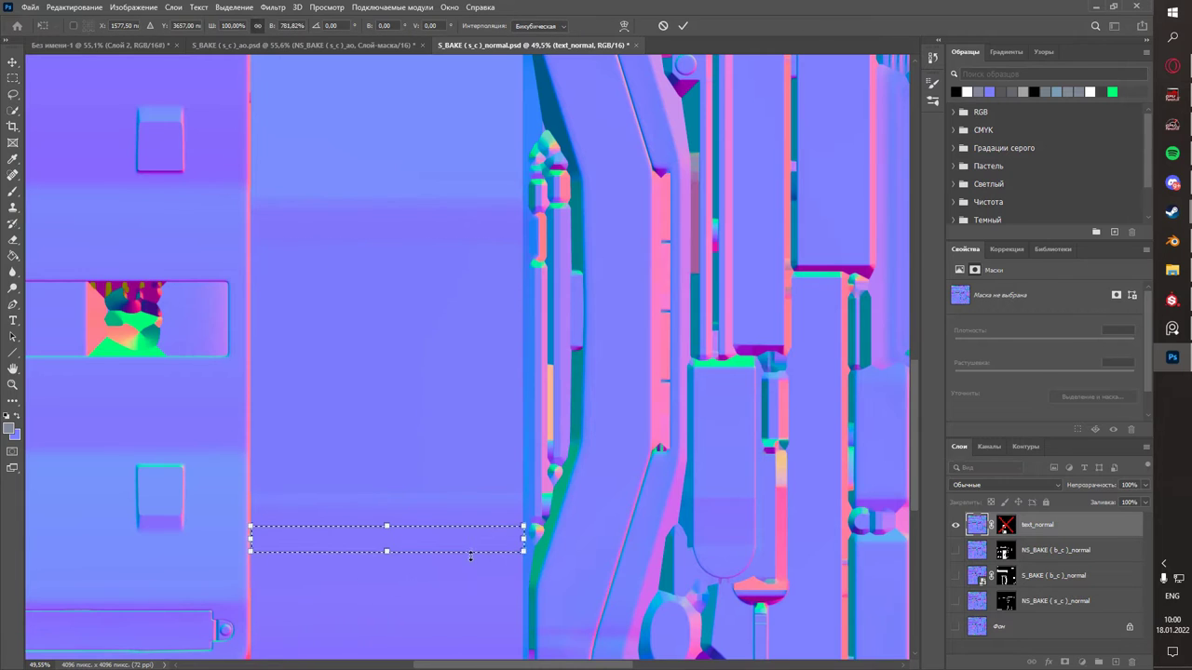
key(Return)
alt+scroll(470, 556, down, 3)
alt+scroll(58, 311, up, 3)
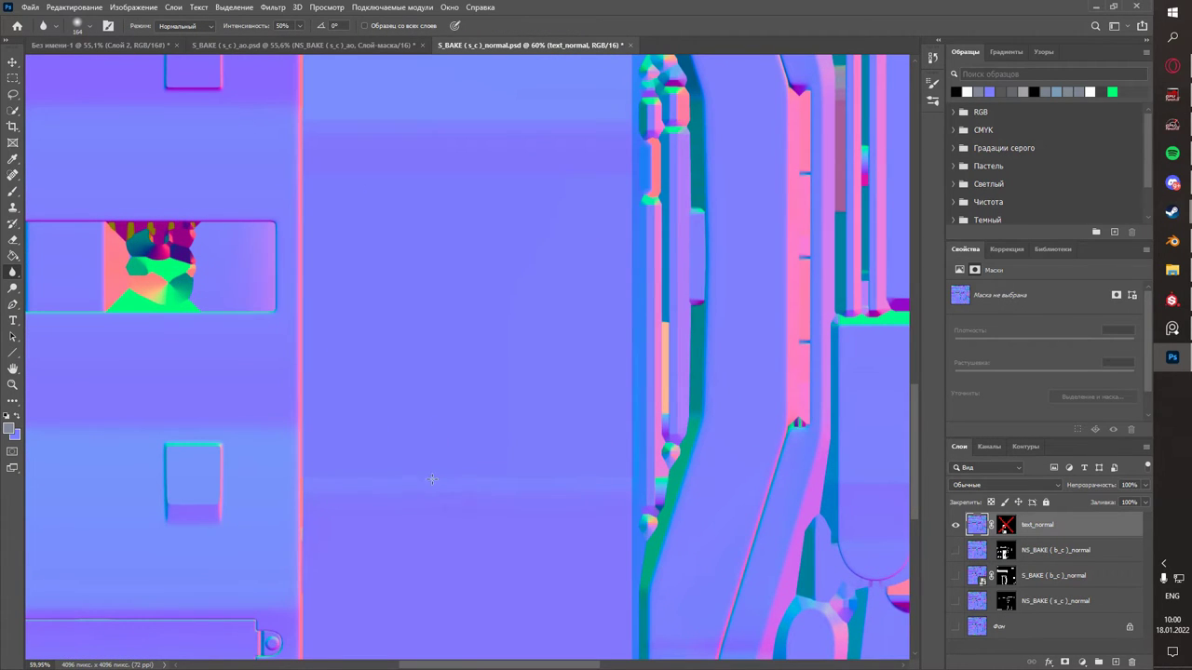
- Smooth the patch seams with the Smudge brush and save the normal-map document
alt+scroll(524, 449, down, 1)
alt+scroll(366, 171, down, 3)
right_click(374, 421)
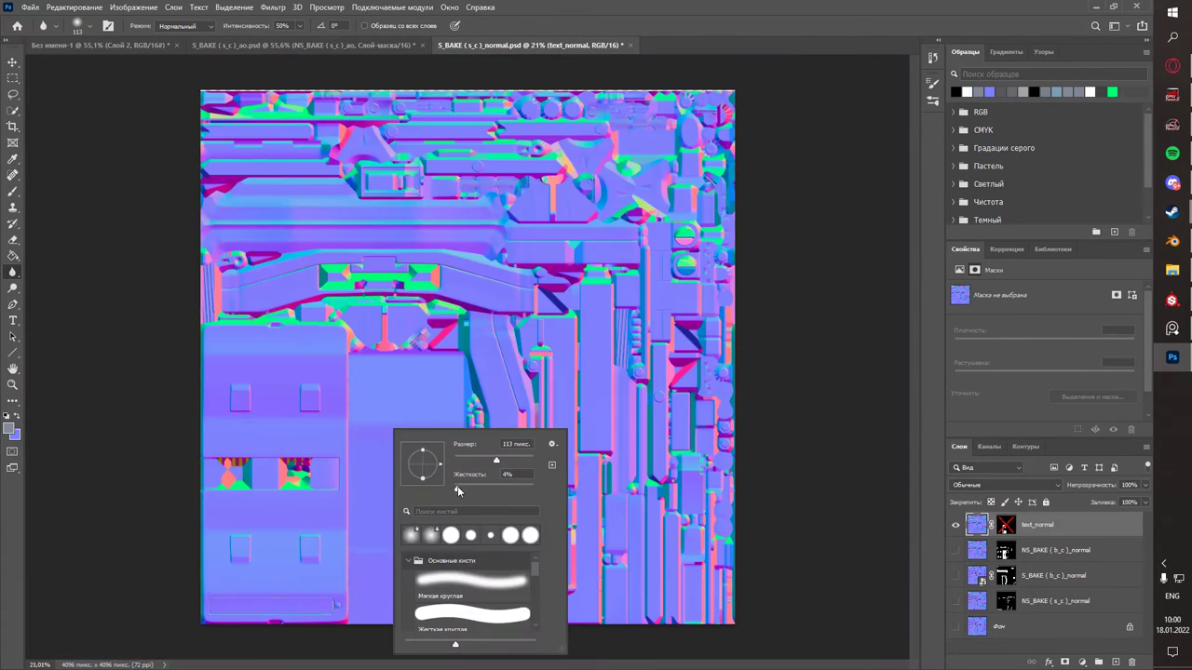
key(Escape)
alt+scroll(322, 452, up, 2)
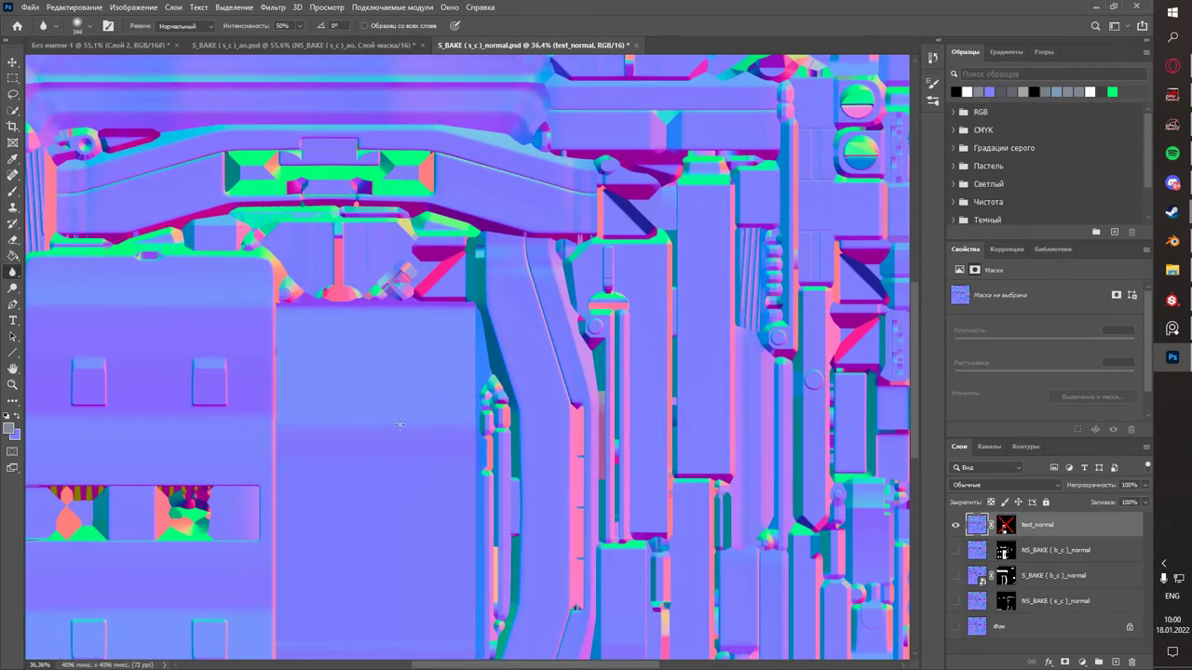
alt+scroll(399, 424, up, 2)
alt+scroll(399, 424, down, 2)
alt+scroll(399, 425, down, 1)
key(ctrl+s)
click(29, 7)
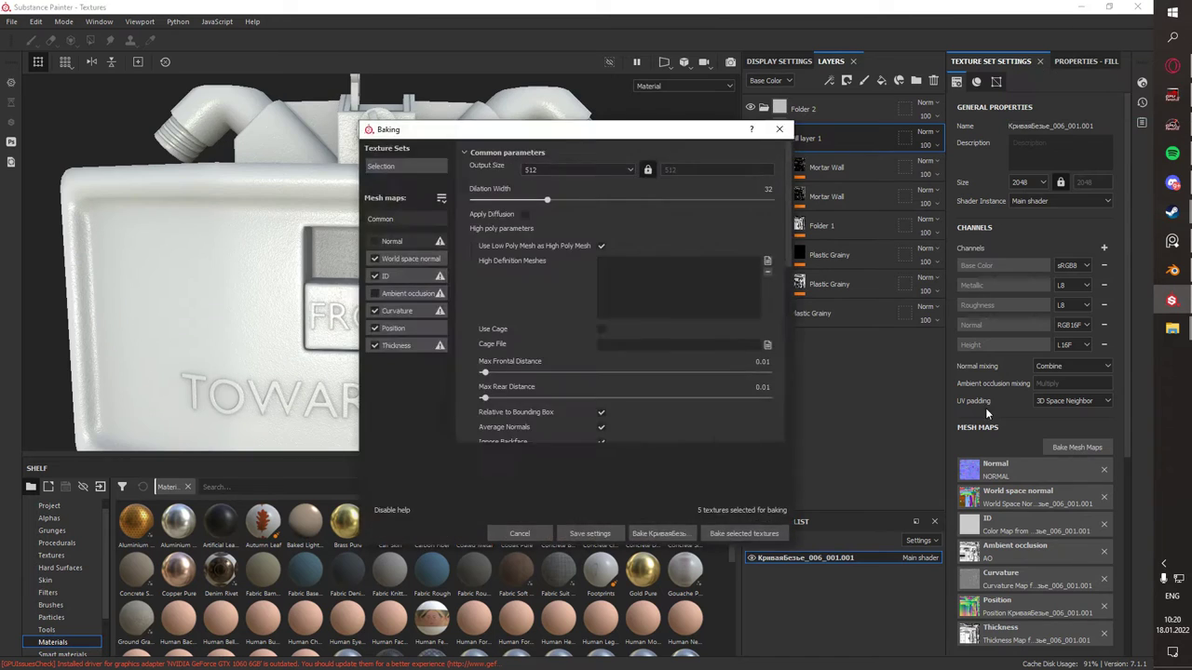
- Set the bake output resolution and bake the mesh maps
click(1071, 447)
click(577, 169)
click(744, 534)
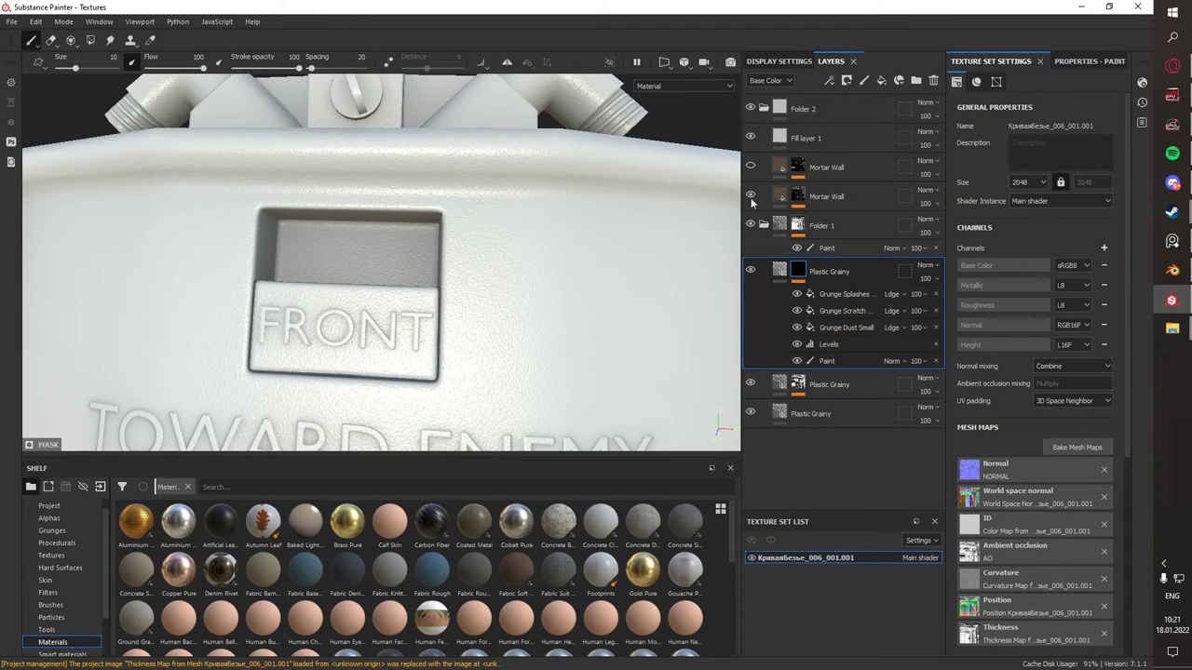
- Review the baked mesh maps and layer masks, then expand Folder 2
alt+click(797, 226)
click(935, 247)
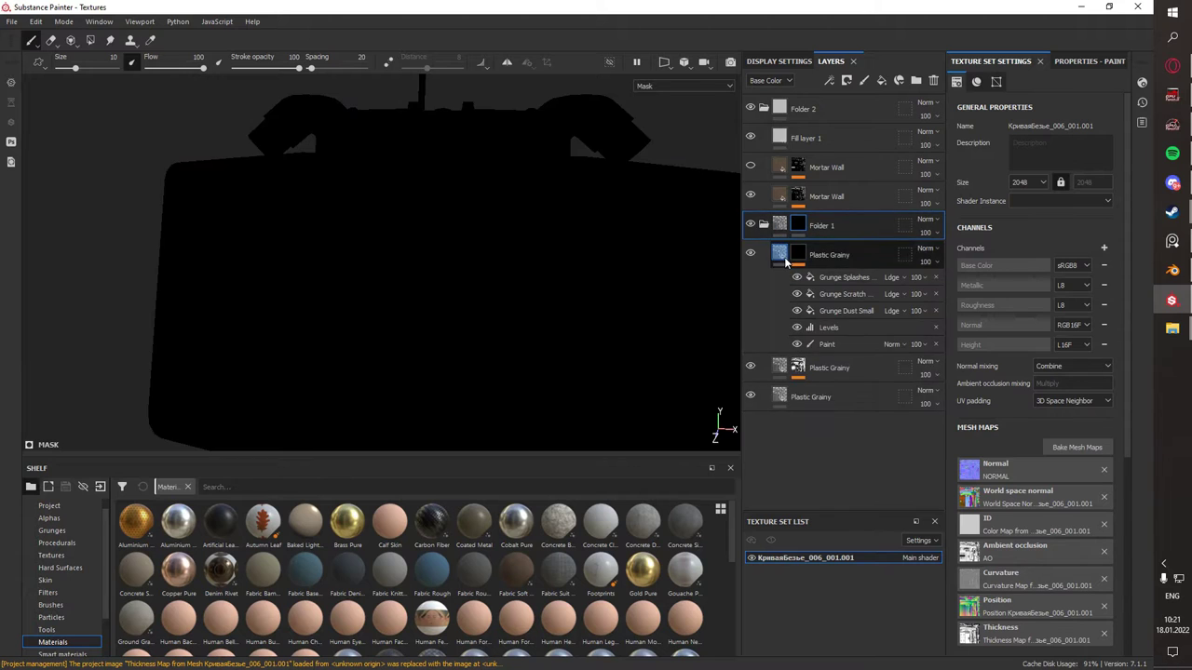
click(51, 506)
mouse_move(221, 521)
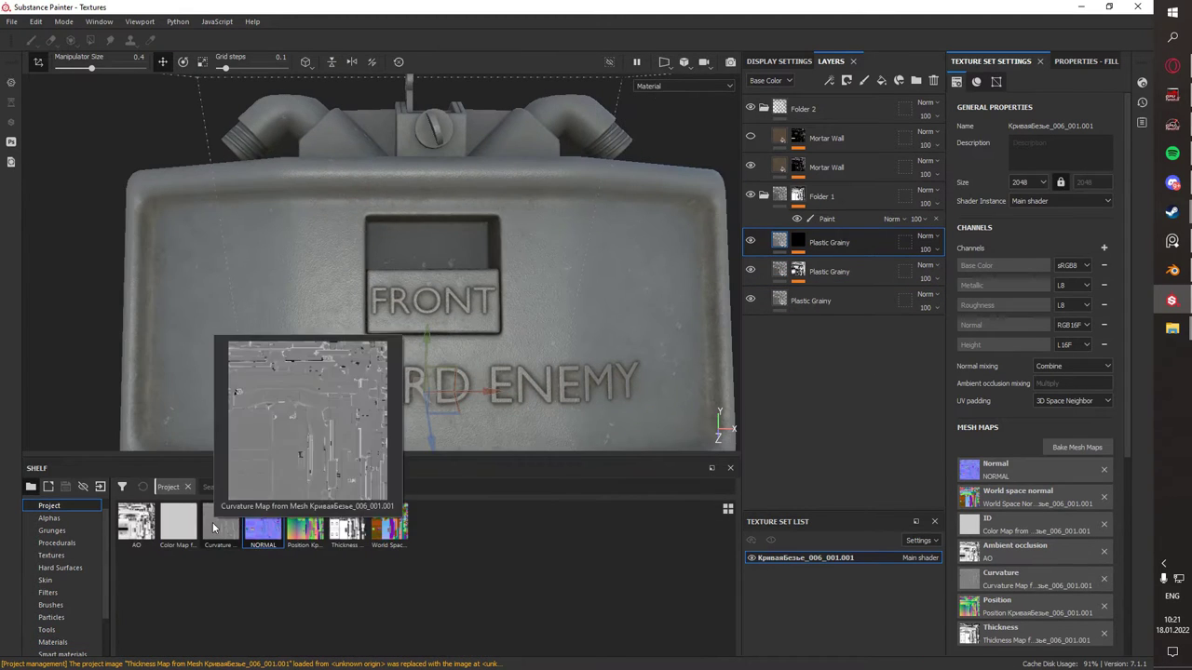
alt+click(797, 245)
click(831, 139)
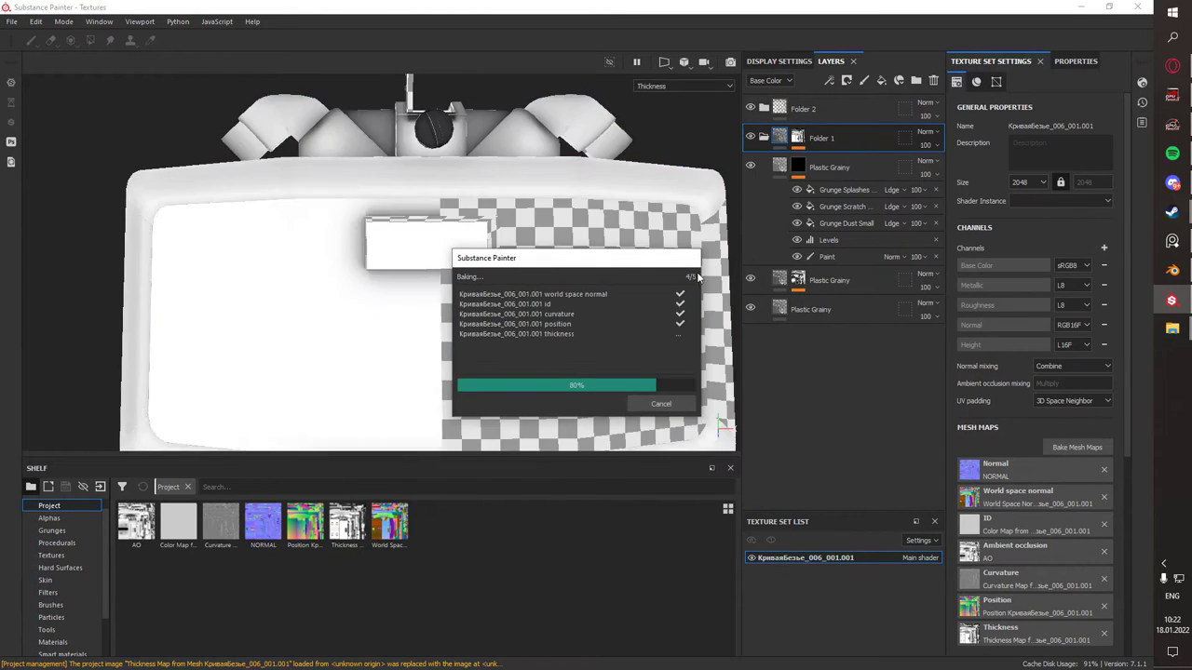
scroll(579, 331, up, 5)
alt+drag(529, 212, 457, 282)
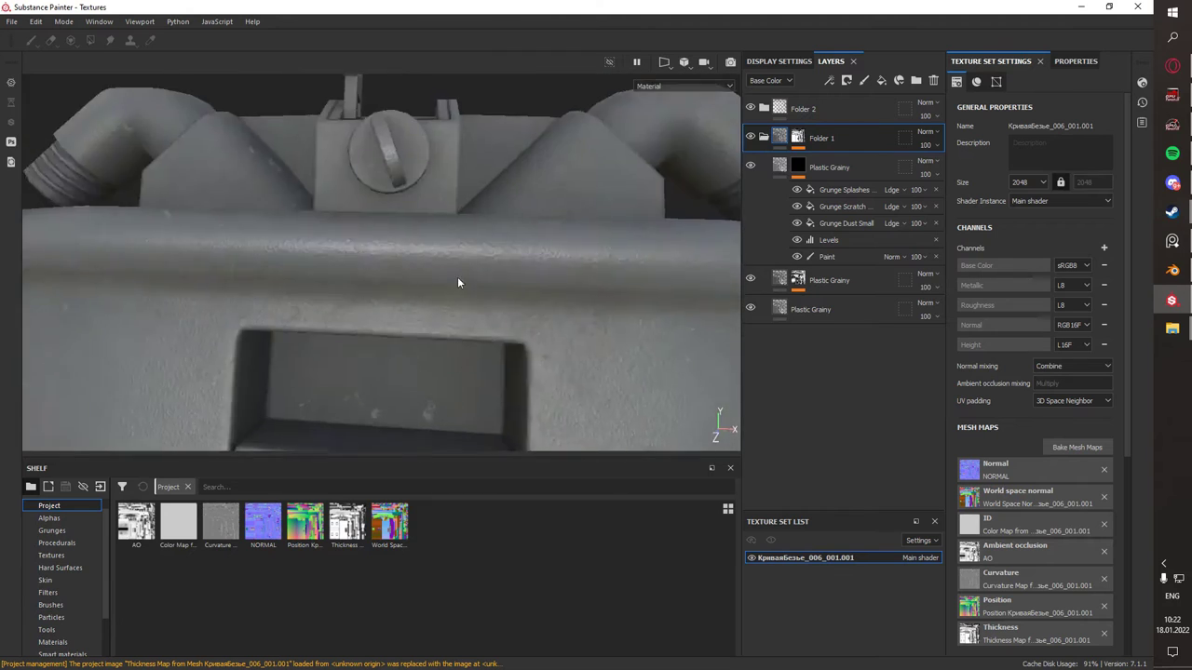
click(764, 109)
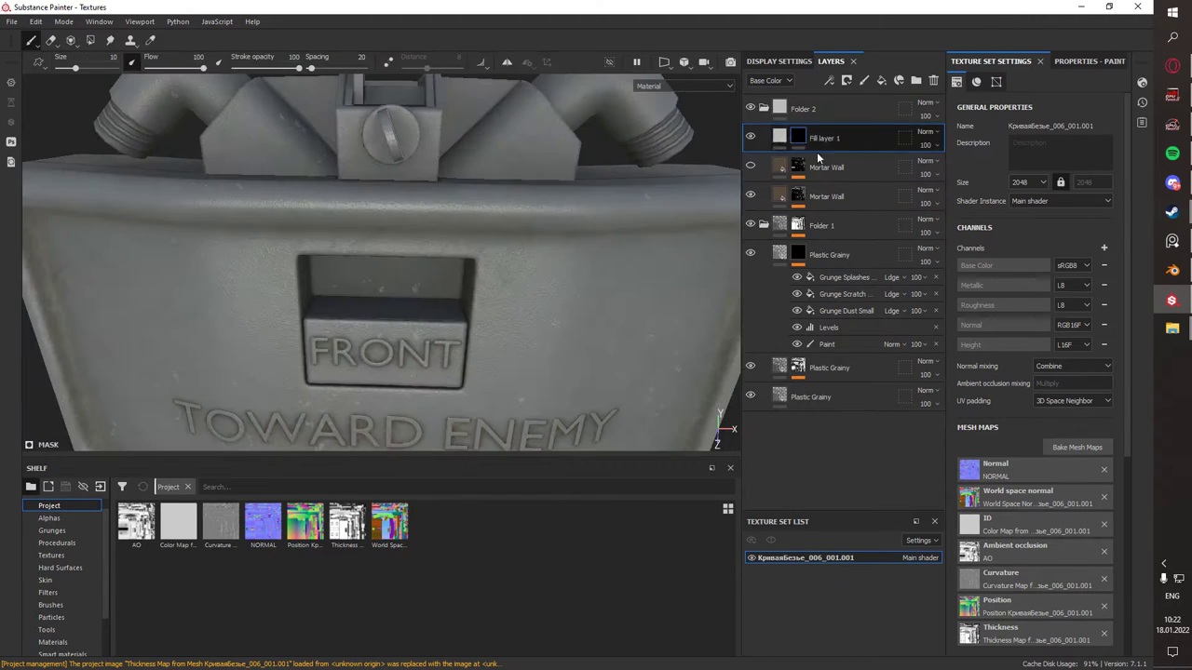
- Add a muddy brown fill layer inside Folder 2
click(824, 138)
click(1034, 366)
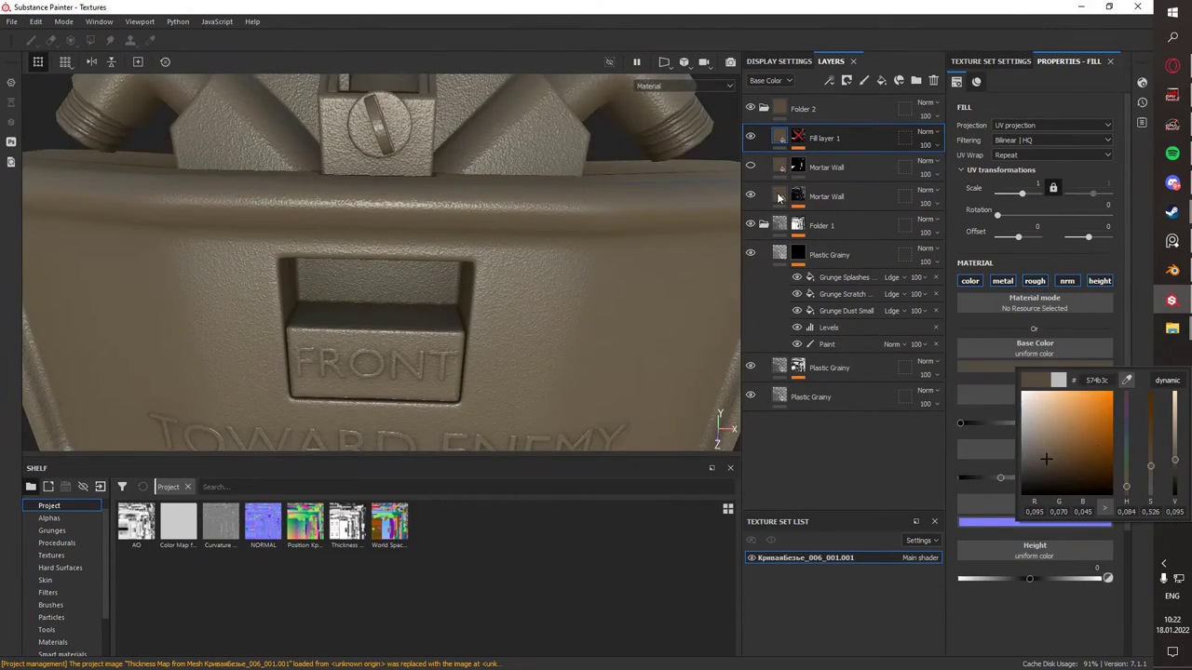
click(1175, 468)
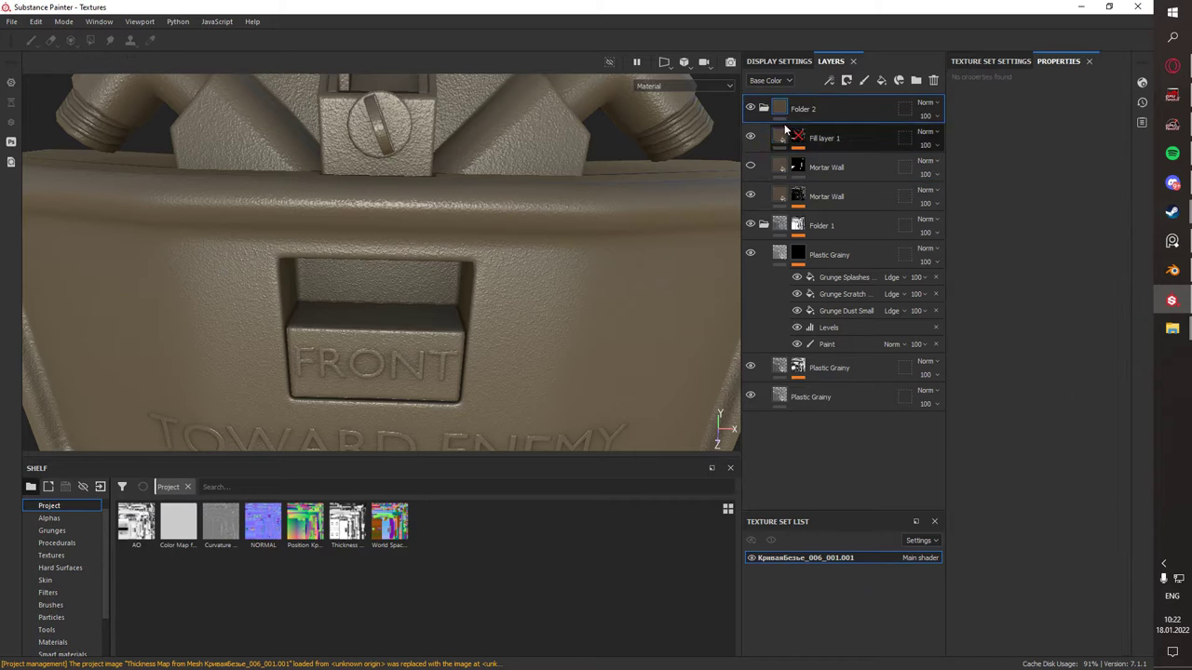
click(785, 130)
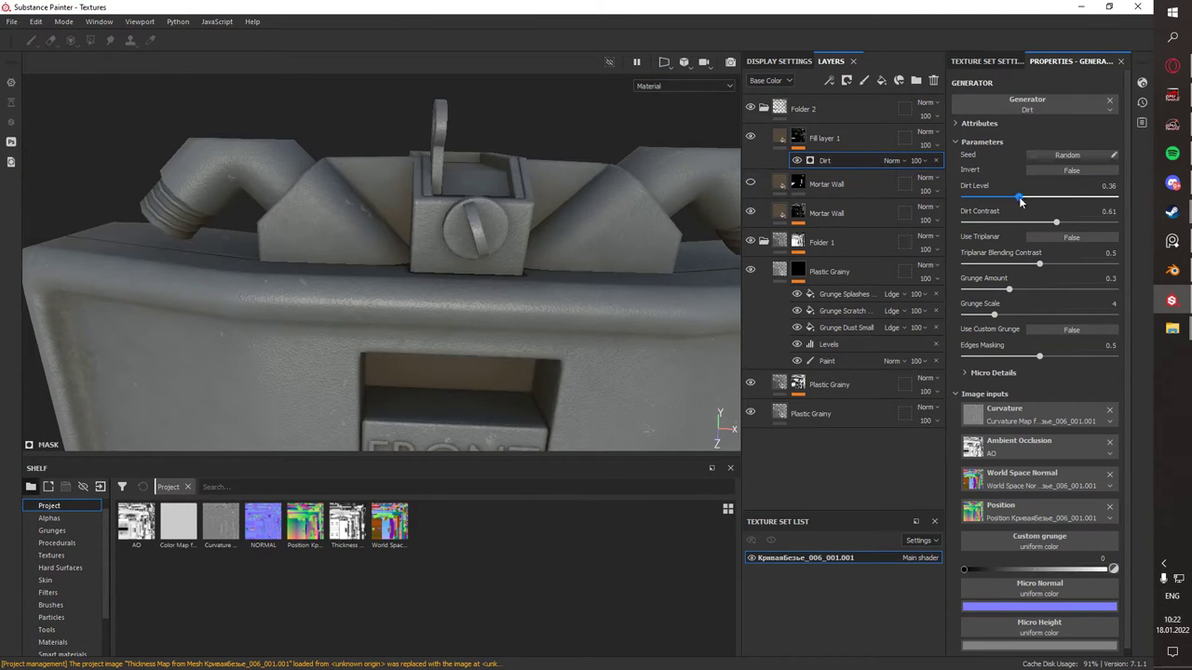
alt+drag(372, 205, 459, 183)
- Mask the brown fill with a Dirt generator, raise its contrast, and add a paint effect
right_click(801, 254)
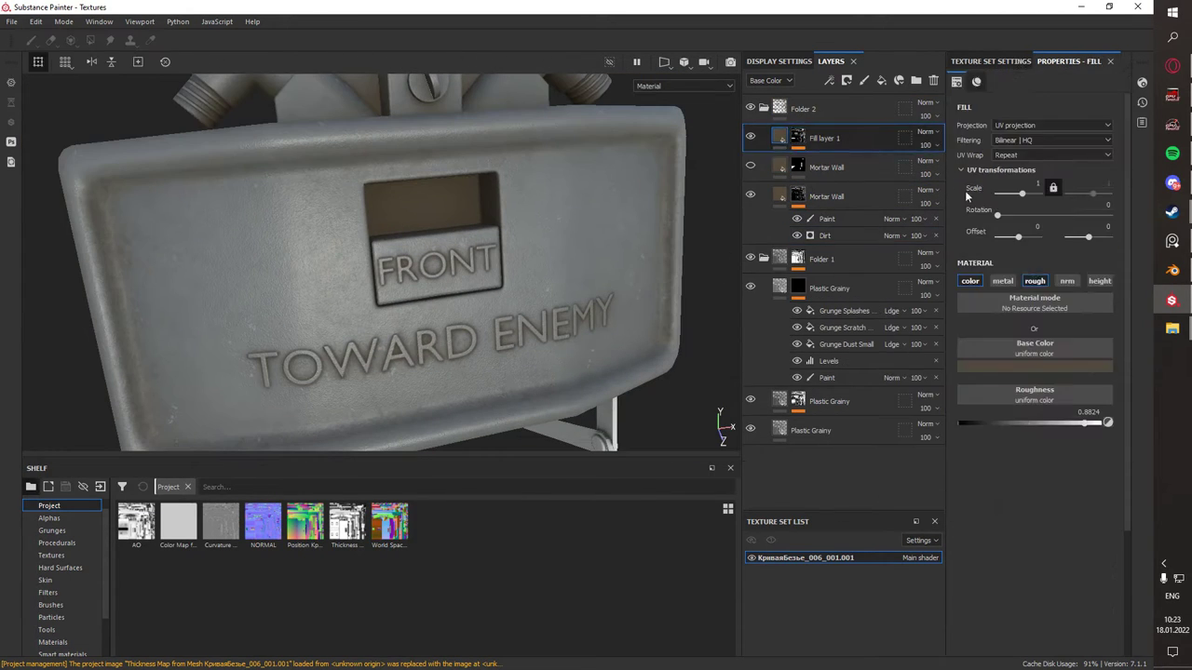
key(ctrl+v)
mouse_move(1056, 222)
mouse_down()
mouse_move(1090, 224)
mouse_move(1043, 200)
mouse_move(1054, 197)
mouse_up()
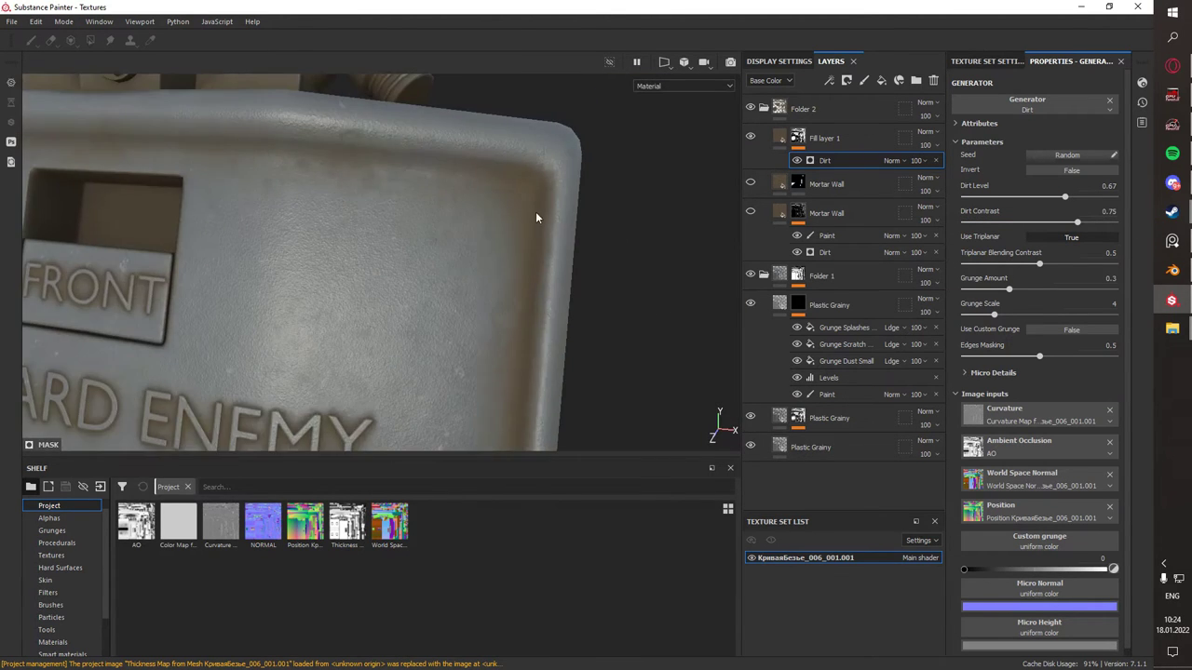
click(850, 139)
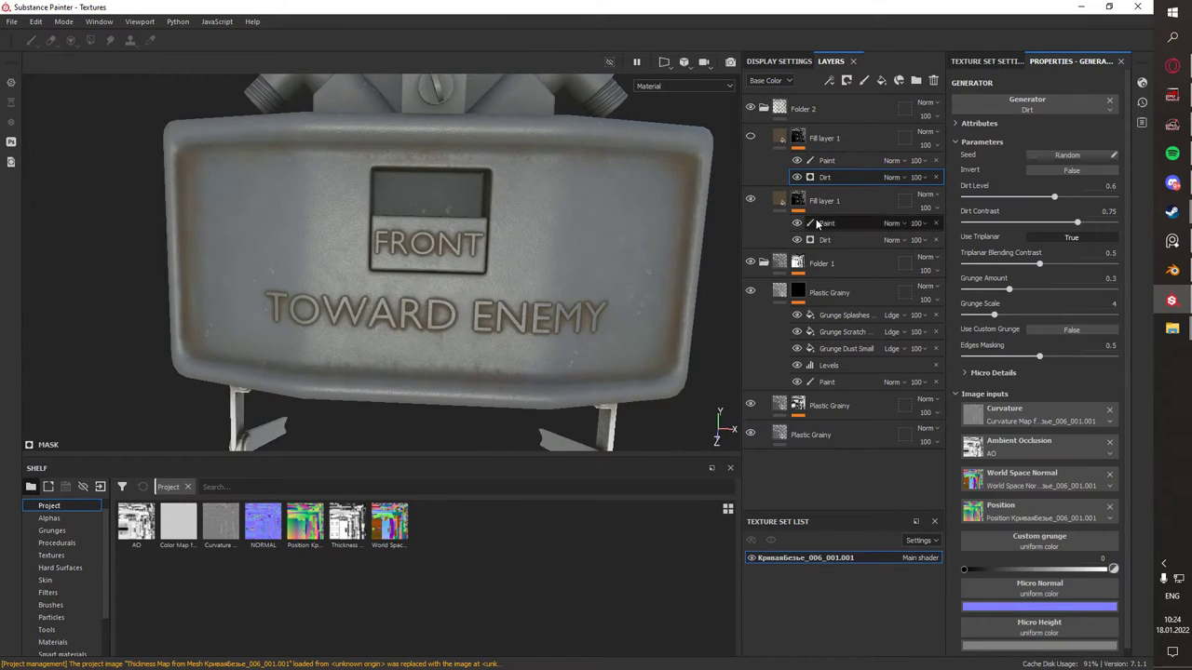
click(817, 224)
- Hand-paint extra dirt along the board's bottom edge on the upper dirt layer
alt+drag(217, 323, 445, 289)
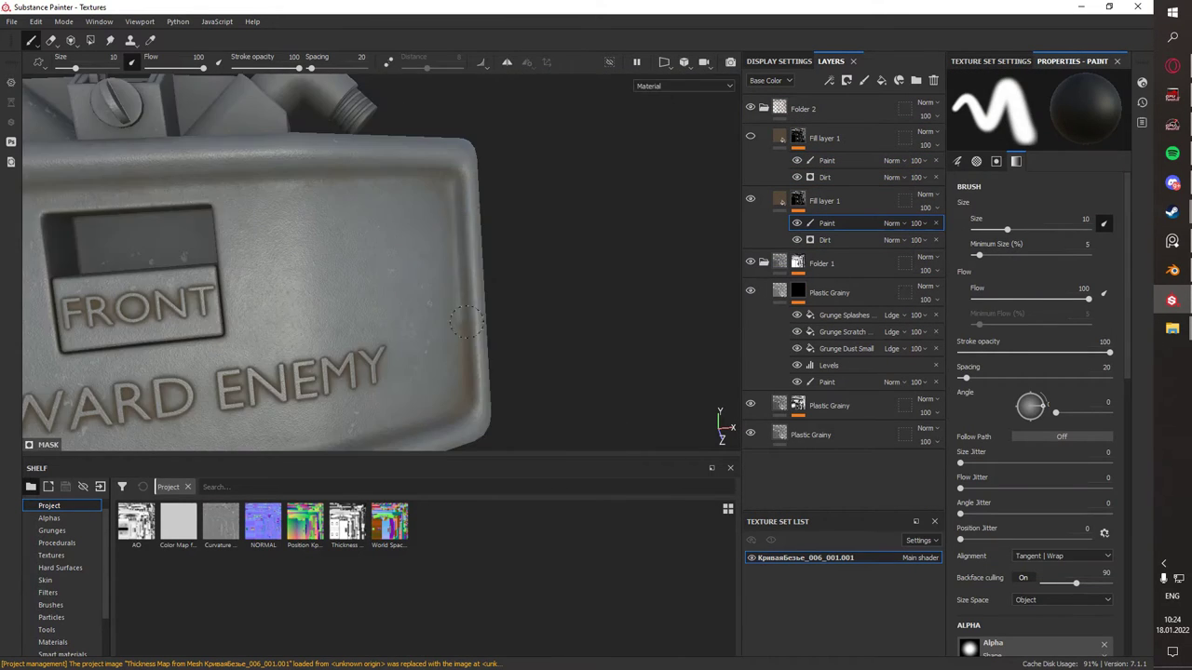
click(824, 239)
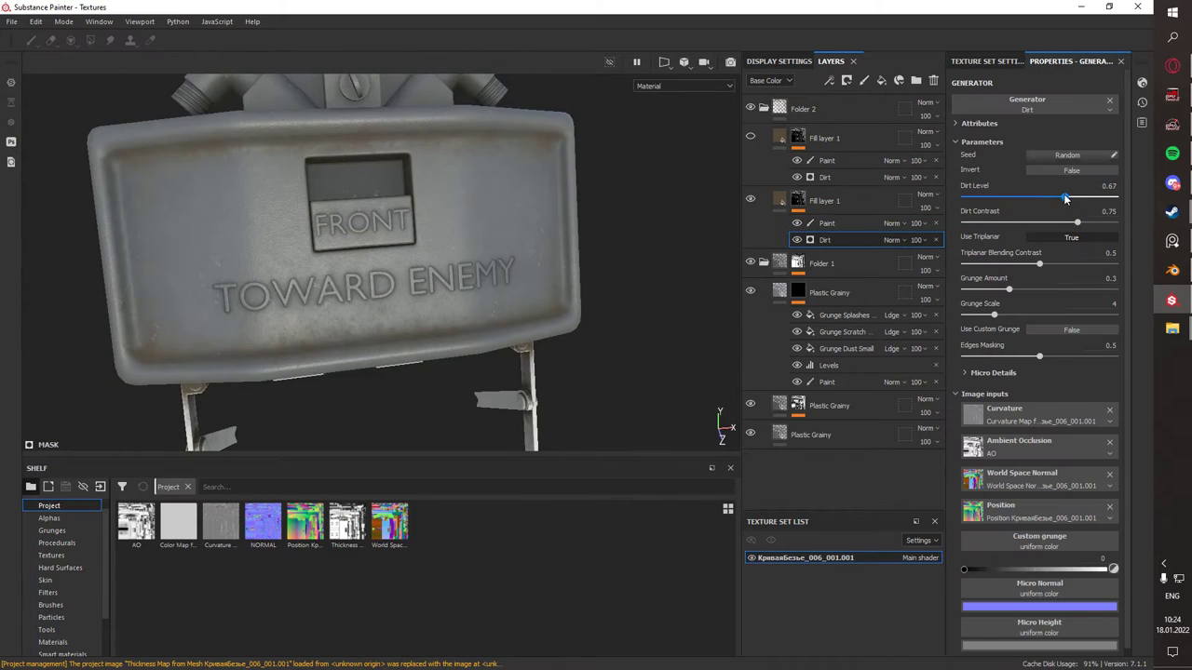
click(827, 160)
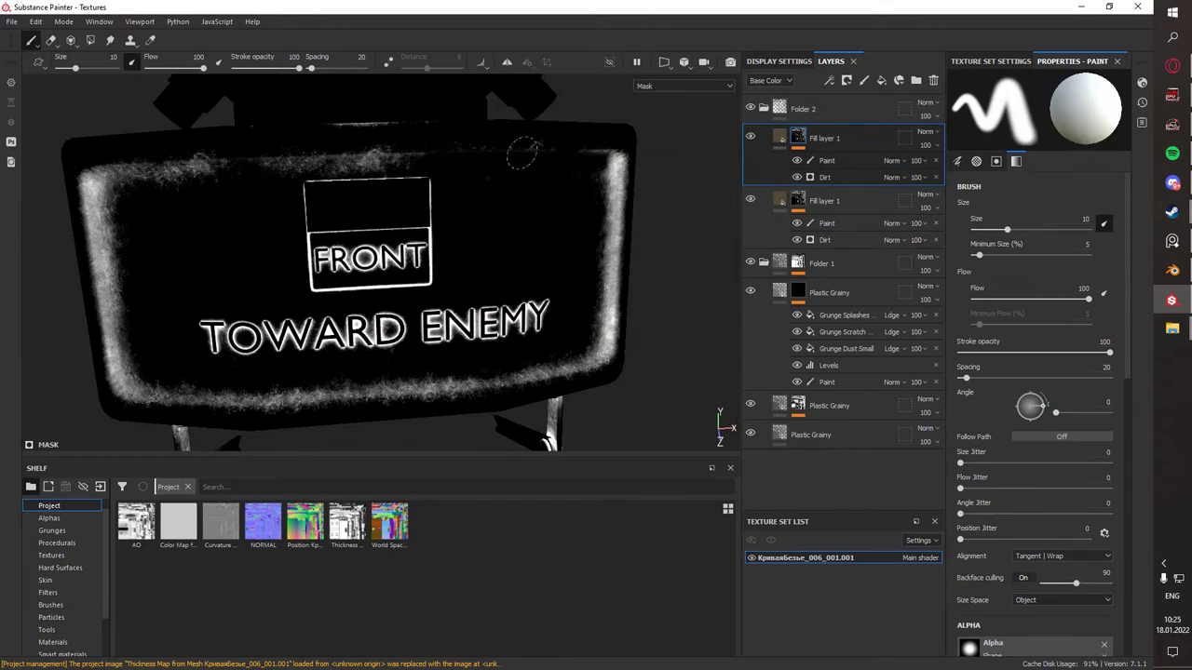
alt+drag(240, 164, 372, 279)
drag(540, 260, 402, 289)
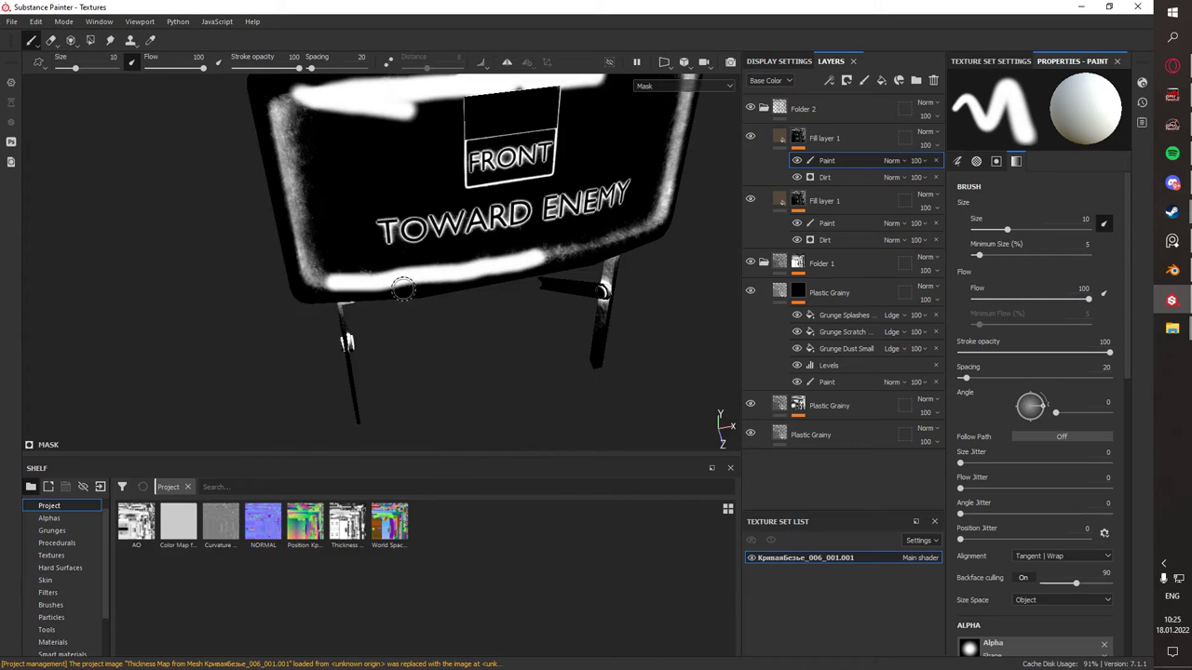
mouse_move(497, 259)
alt+mouse_down()
mouse_move(335, 205)
mouse_move(546, 199)
alt+mouse_up()
scroll(391, 224, up, 2)
scroll(301, 184, up, 2)
click(825, 177)
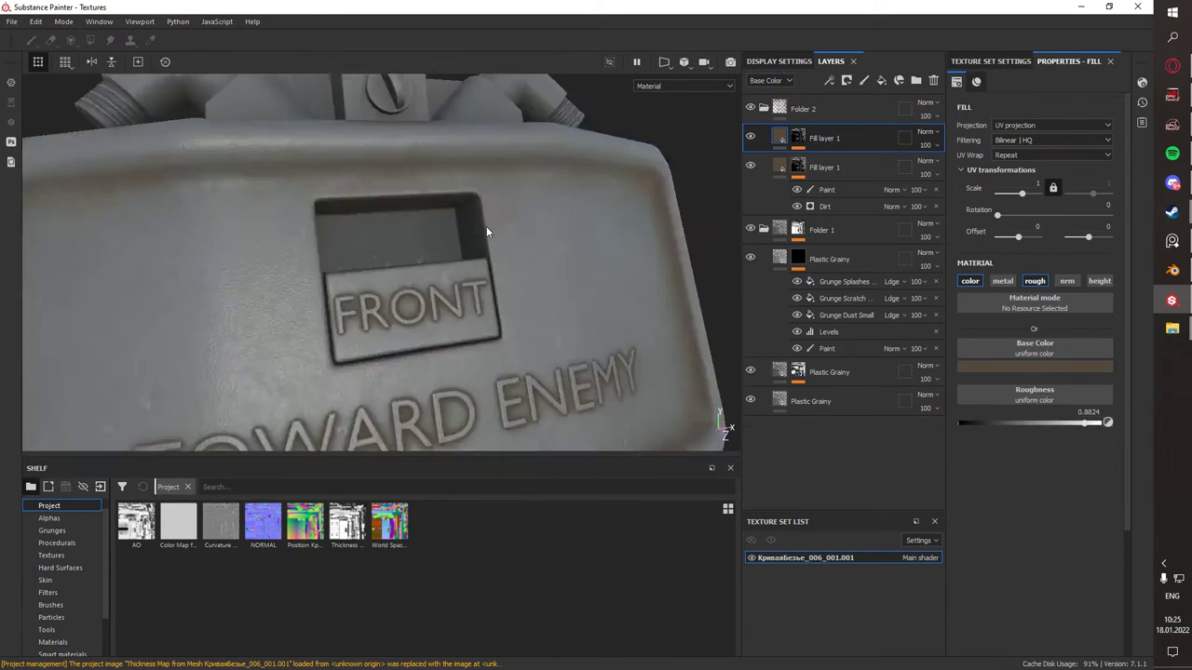
- Duplicate the dirt fill layer into a third and switch its mask painting to polygon fill
alt+drag(319, 226, 426, 279)
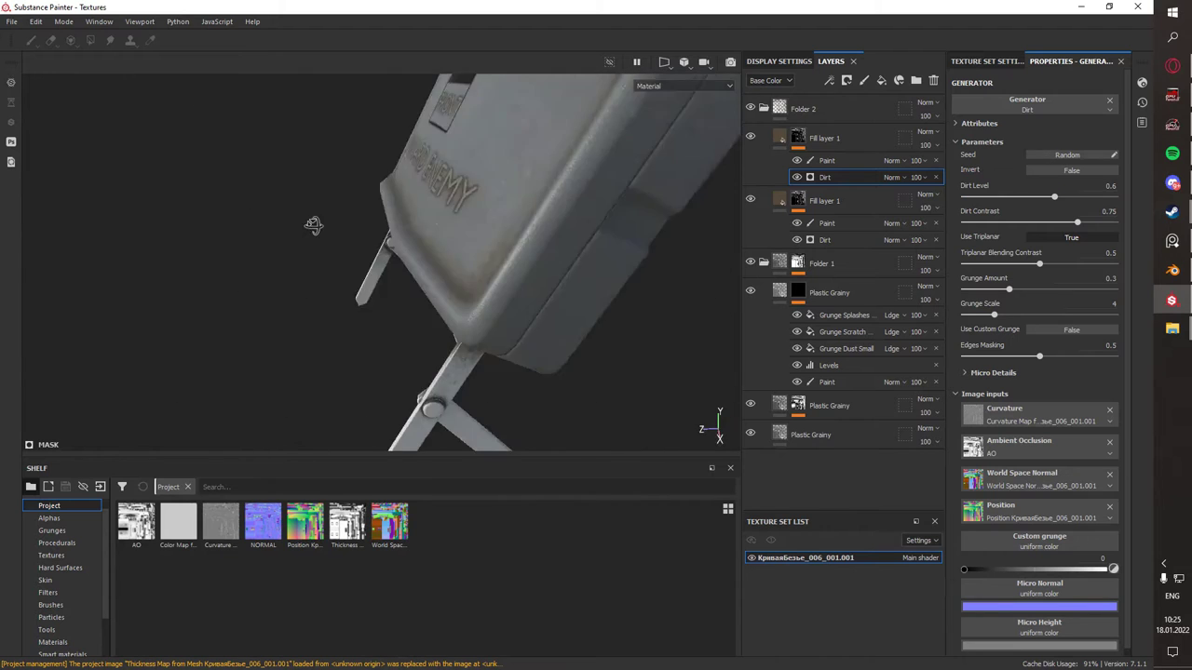
key(ctrl+d)
click(826, 160)
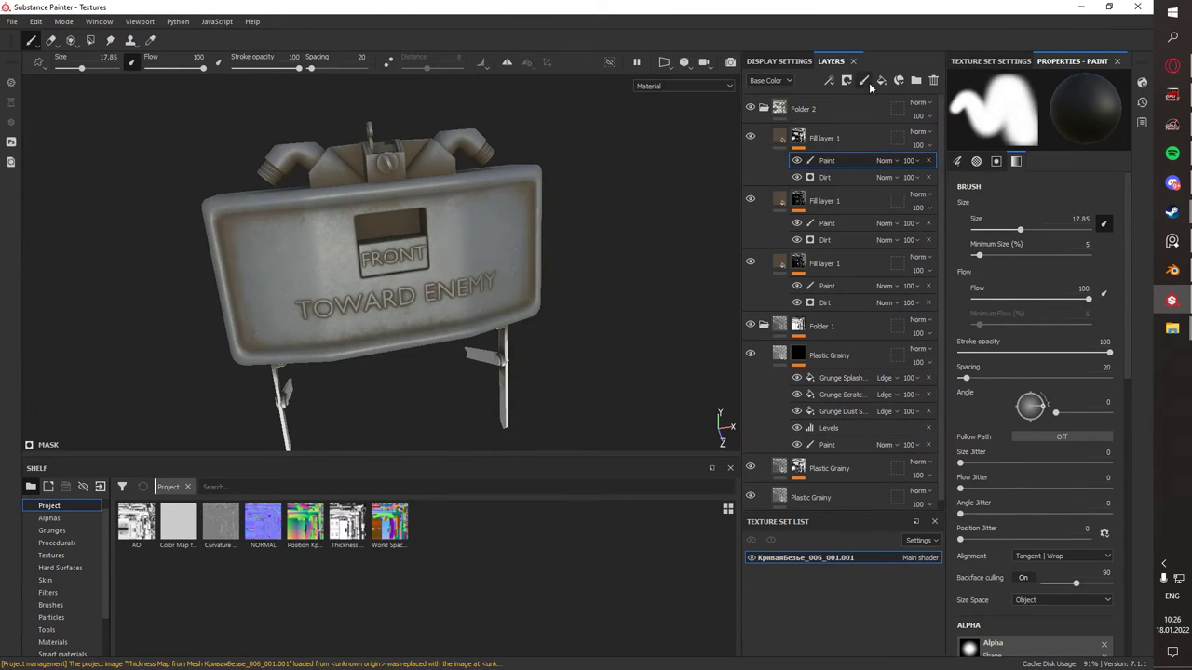
key(4)
scroll(207, 185, up, 3)
mouse_move(206, 185)
alt+mouse_down()
mouse_move(509, 330)
mouse_move(249, 251)
mouse_move(372, 279)
alt+mouse_up()
- Inspect the top dirt layer's mask effects and Dirt generator from several angles
click(824, 137)
mouse_move(824, 138)
alt+mouse_down()
mouse_move(484, 270)
mouse_move(447, 165)
mouse_move(470, 271)
mouse_move(519, 271)
alt+mouse_up()
click(826, 177)
mouse_move(372, 261)
alt+mouse_down()
mouse_move(418, 279)
mouse_move(391, 242)
alt+mouse_up()
click(824, 138)
click(774, 138)
mouse_move(447, 279)
alt+mouse_down()
mouse_move(505, 340)
mouse_move(479, 229)
mouse_move(419, 270)
alt+mouse_up()
click(824, 160)
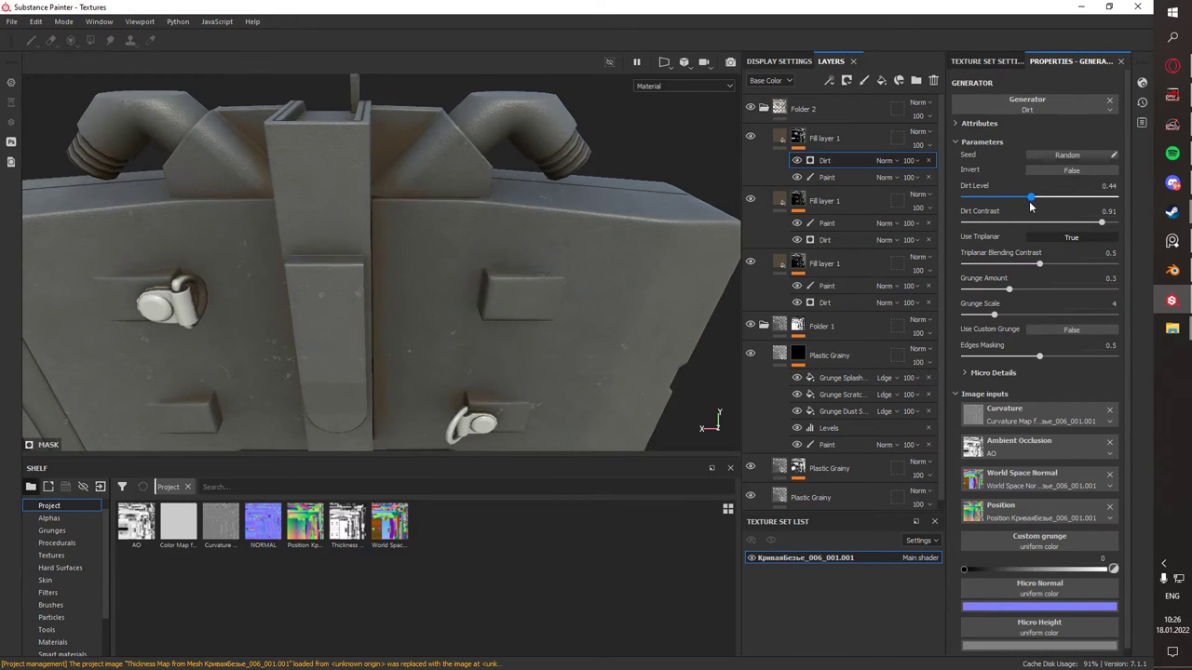
mouse_move(1031, 207)
alt+mouse_down()
mouse_move(418, 261)
mouse_move(391, 279)
mouse_move(447, 242)
mouse_move(484, 279)
alt+mouse_up()
click(781, 139)
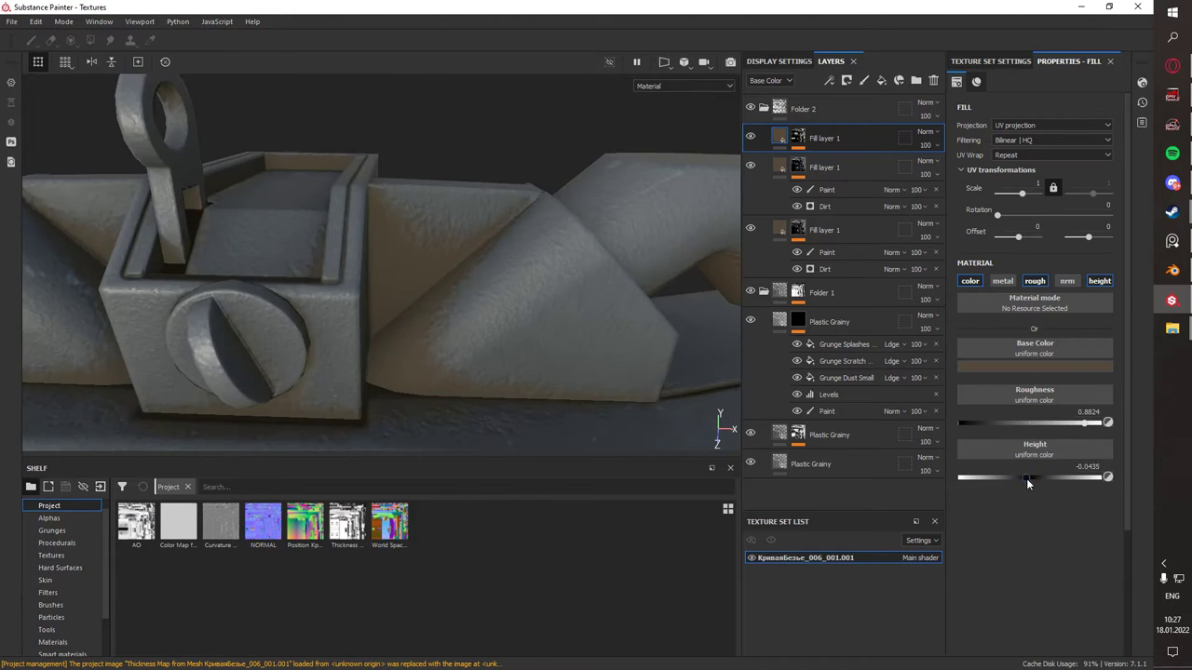
- Give the dirt fill layers a small height value, around 0.0870
click(868, 177)
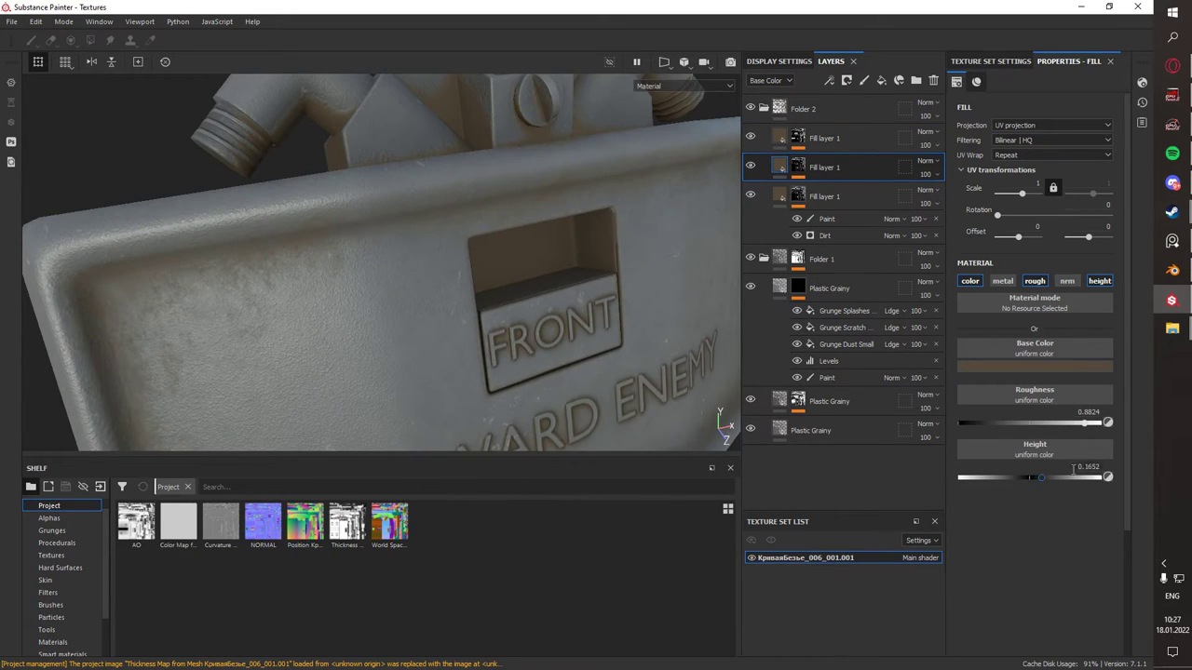
click(824, 196)
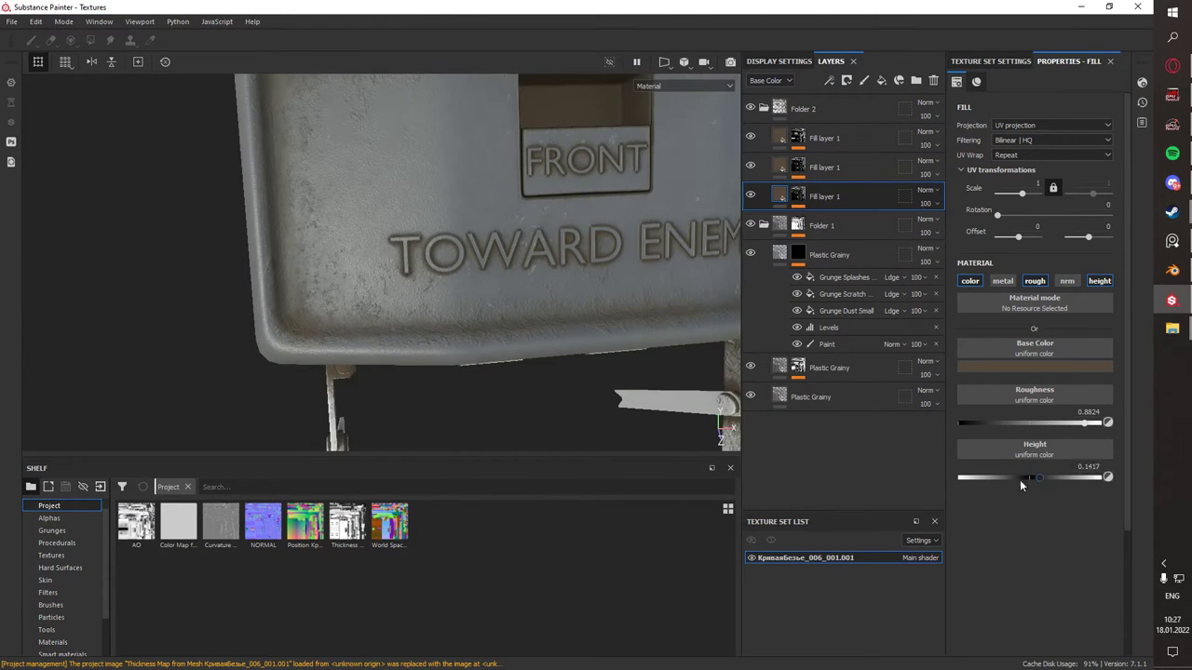
drag(1019, 480, 1035, 478)
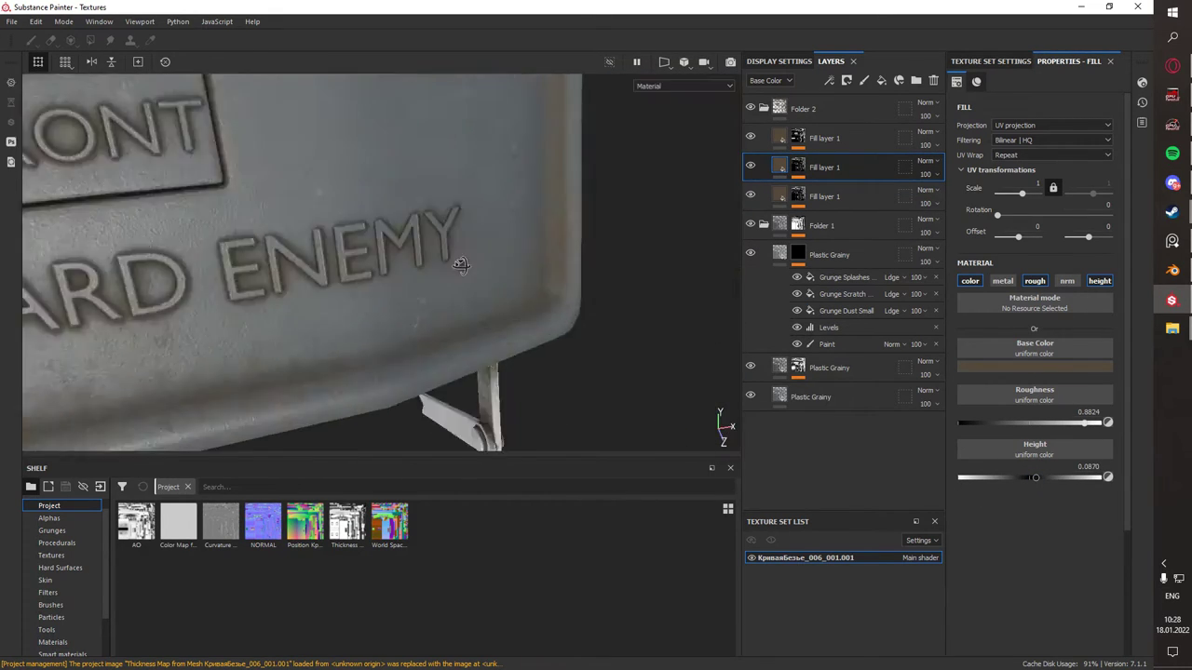
alt+drag(460, 265, 530, 245)
click(798, 167)
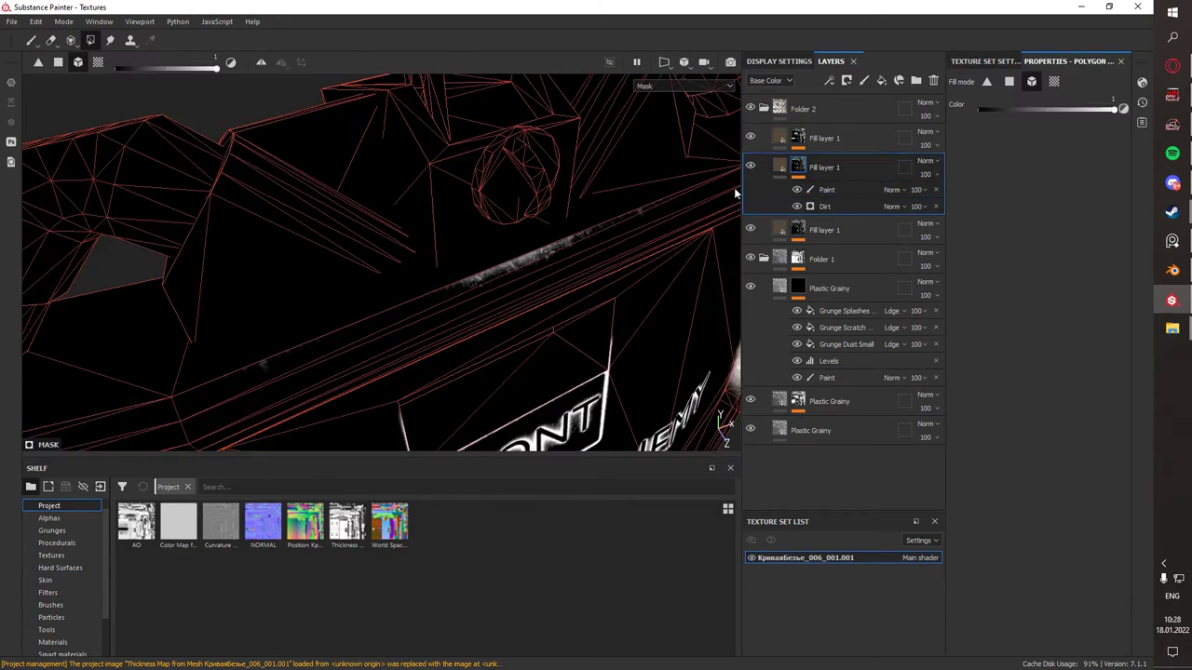
click(825, 189)
- Turn off the fill's height and add a Grunge Fingerprints Dirty mask fill at contrast 0.77
click(798, 167)
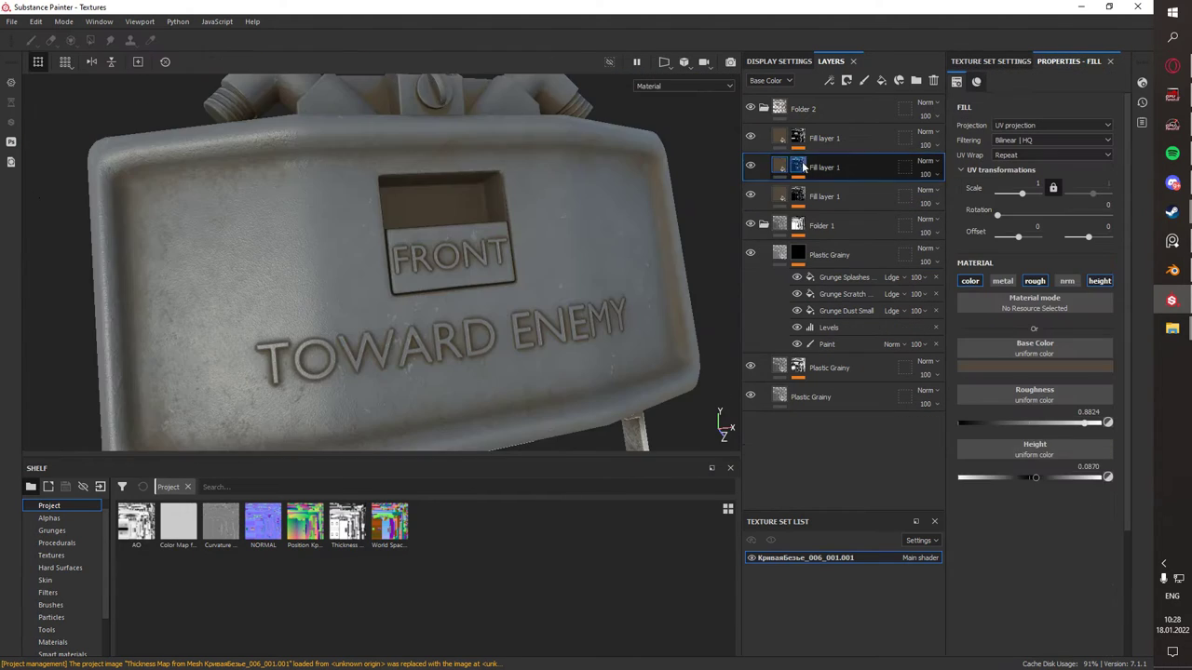
click(1096, 281)
click(798, 138)
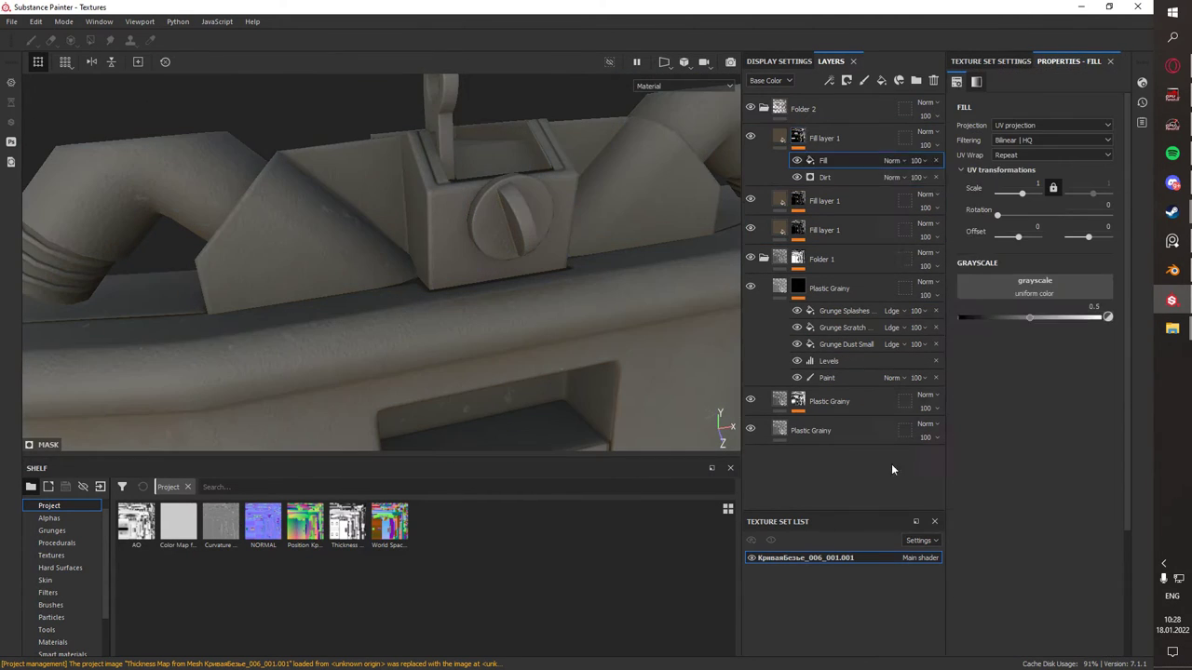
click(51, 530)
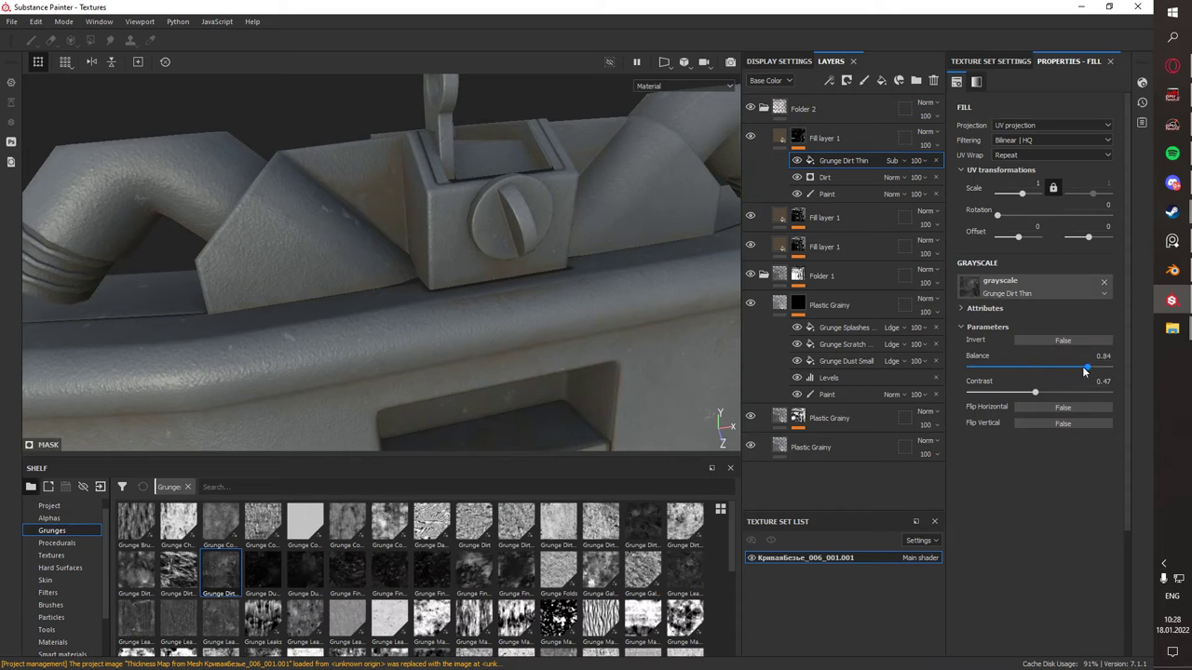
drag(347, 568, 1000, 286)
drag(1034, 392, 1077, 392)
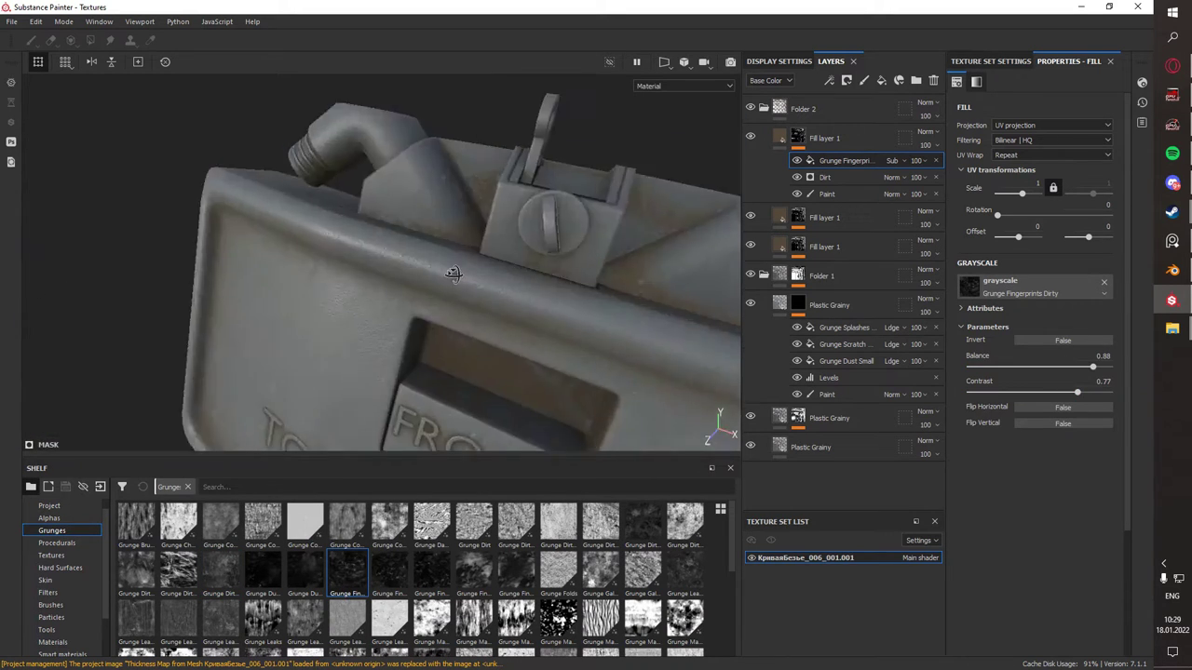
- Compare the Dirt generator and grunge fill settings, then view the whole mine
click(831, 176)
click(843, 160)
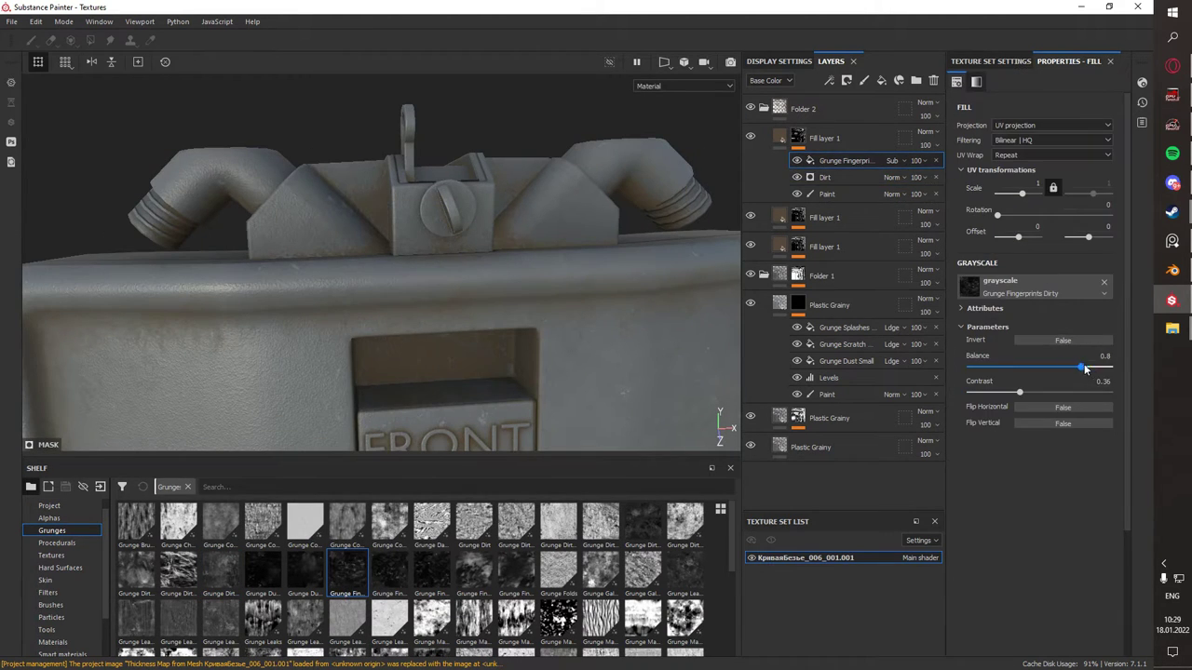
scroll(531, 319, down, 5)
mouse_move(531, 319)
alt+mouse_down()
mouse_move(616, 238)
mouse_move(442, 315)
alt+mouse_up()
- Collapse Folders 1 and 2 and add Steel Rough as a material layer
click(754, 109)
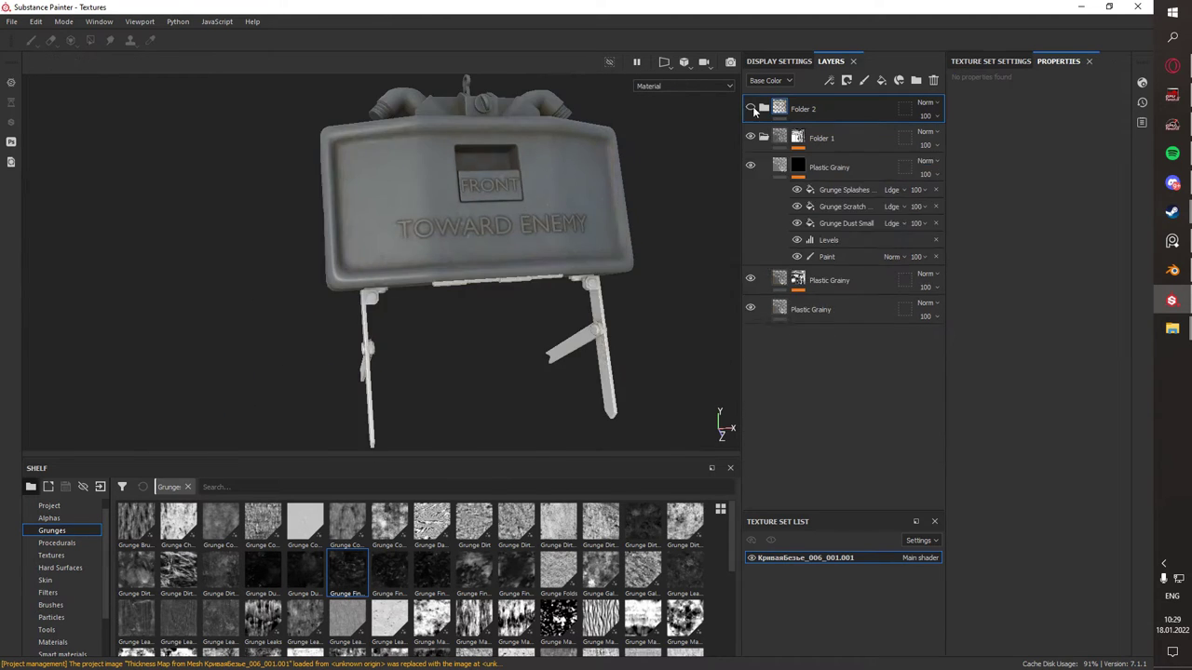
click(764, 138)
alt+drag(596, 242, 514, 203)
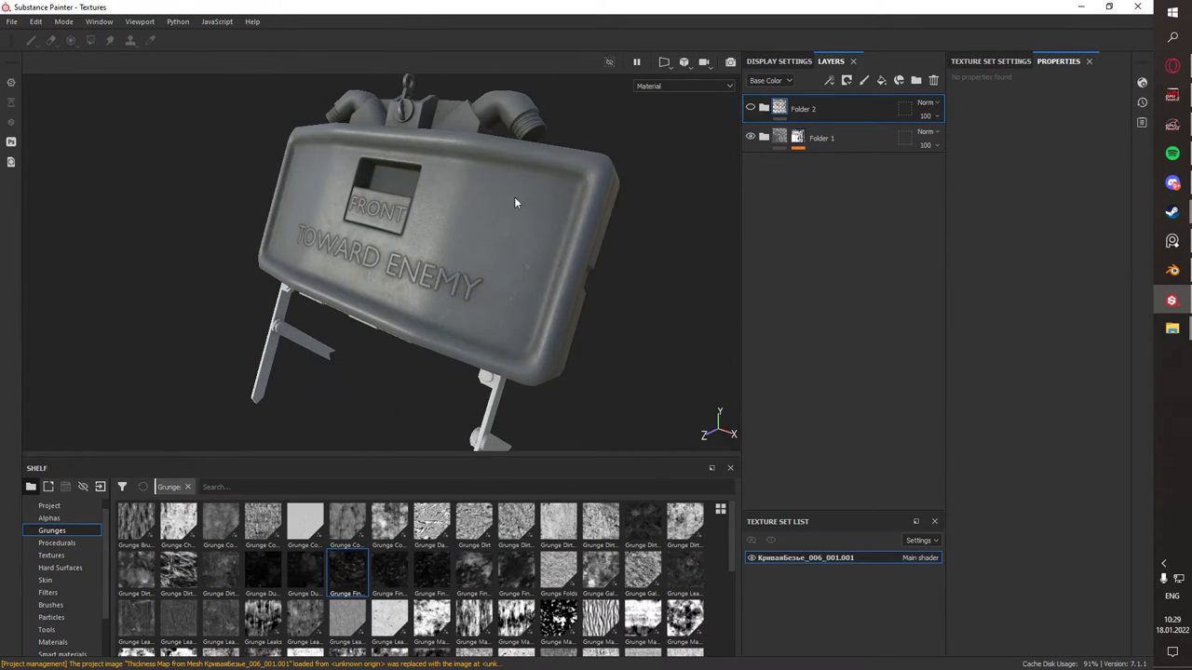
click(48, 505)
drag(625, 582, 838, 167)
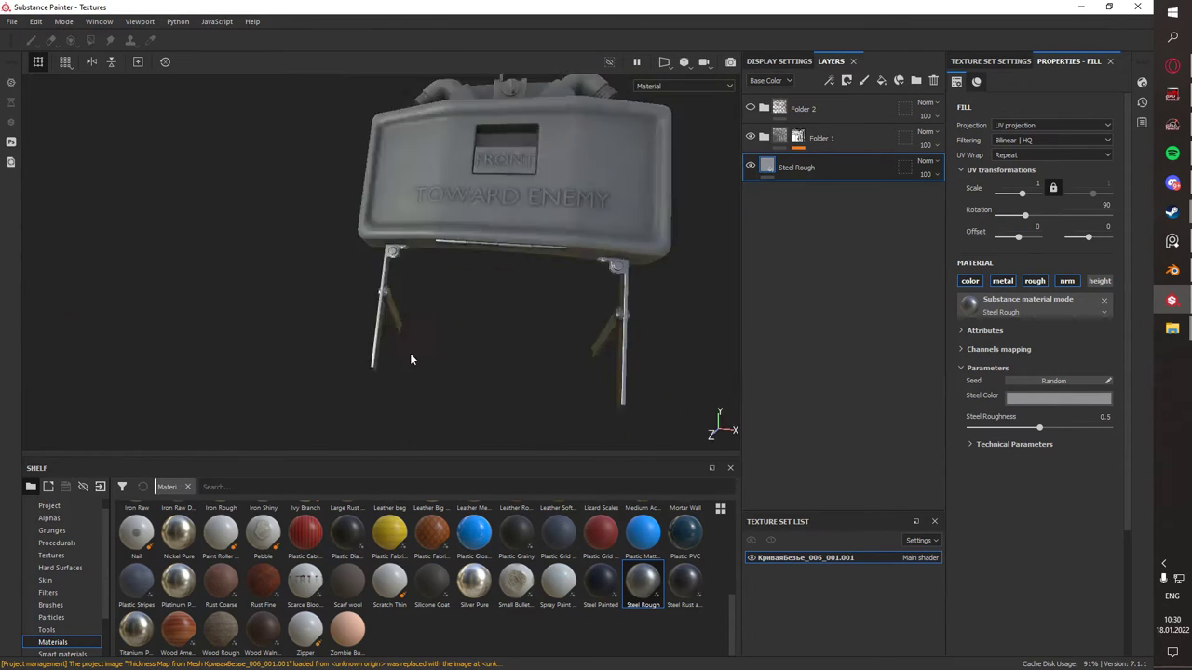
- Give the new Folder 3 a black mask
right_click(837, 168)
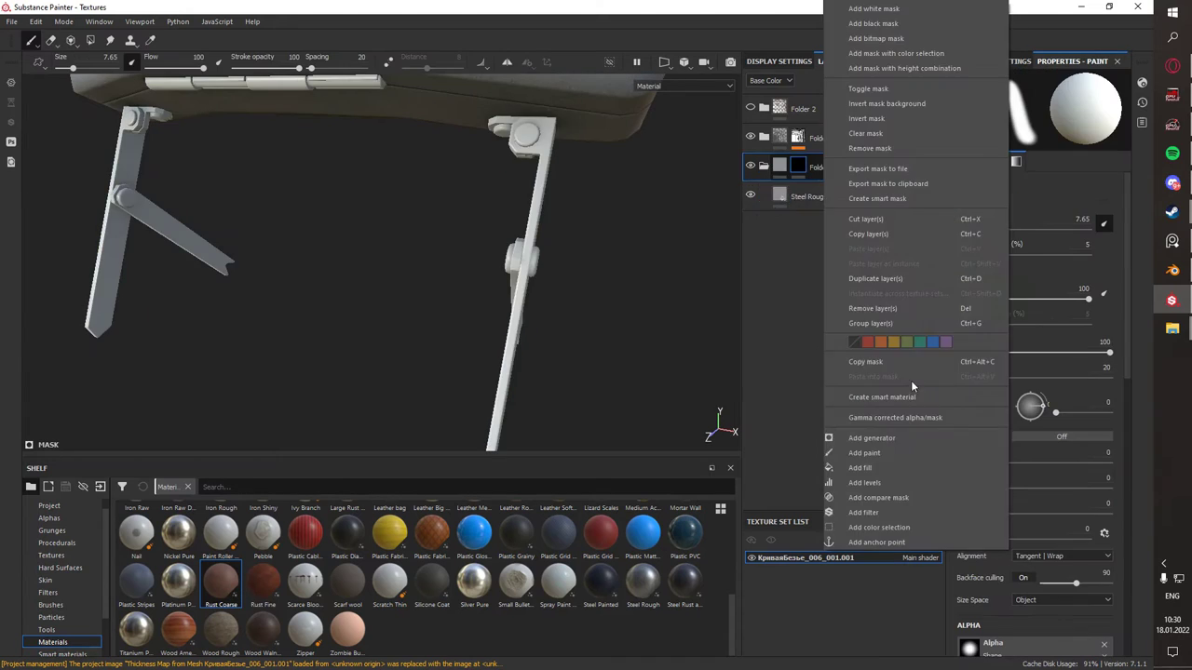
click(911, 380)
mouse_move(452, 302)
alt+mouse_down()
mouse_move(493, 242)
mouse_move(567, 248)
mouse_move(513, 295)
mouse_move(342, 237)
mouse_move(517, 260)
mouse_move(410, 298)
mouse_move(540, 289)
mouse_move(576, 326)
mouse_move(450, 188)
mouse_move(503, 167)
alt+mouse_up()
- Add a Rust Coarse layer with a Dripping Rust generator in its mask
click(783, 172)
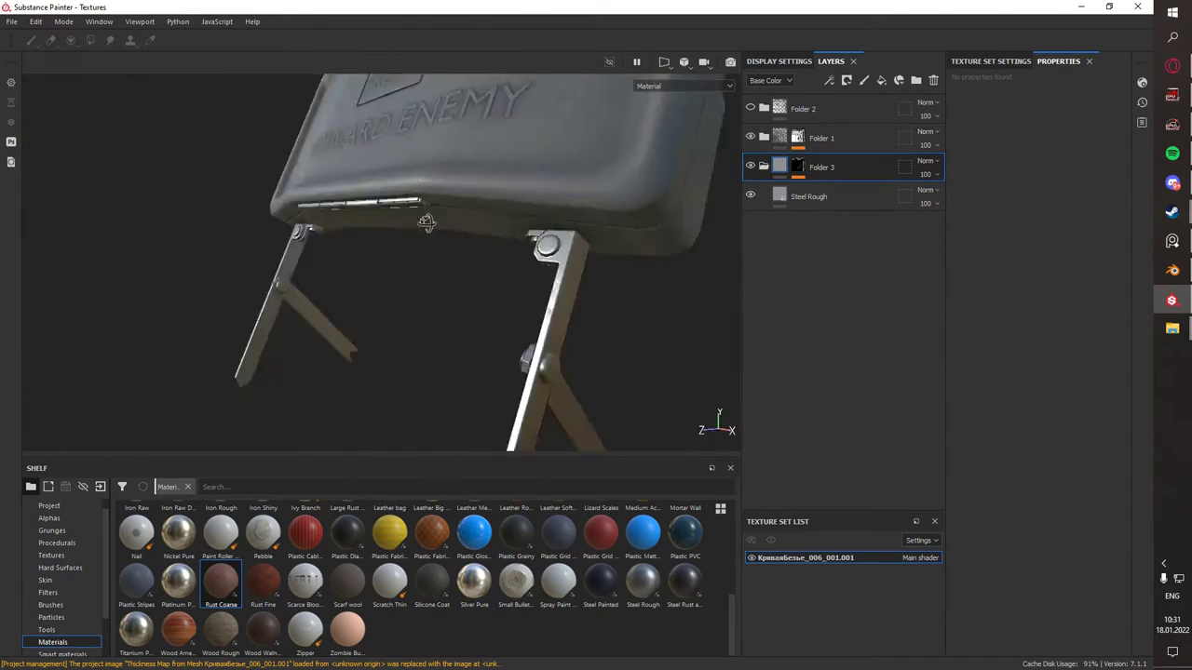
alt+drag(419, 280, 484, 261)
drag(221, 581, 809, 176)
right_click(797, 193)
click(845, 438)
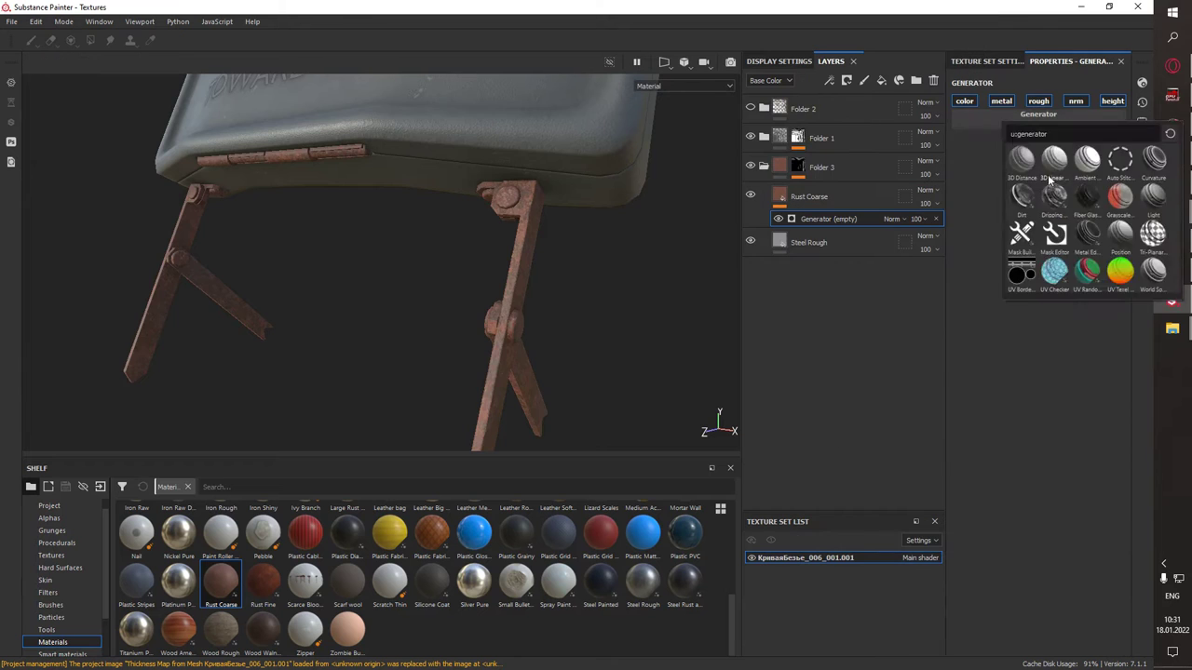
click(1137, 217)
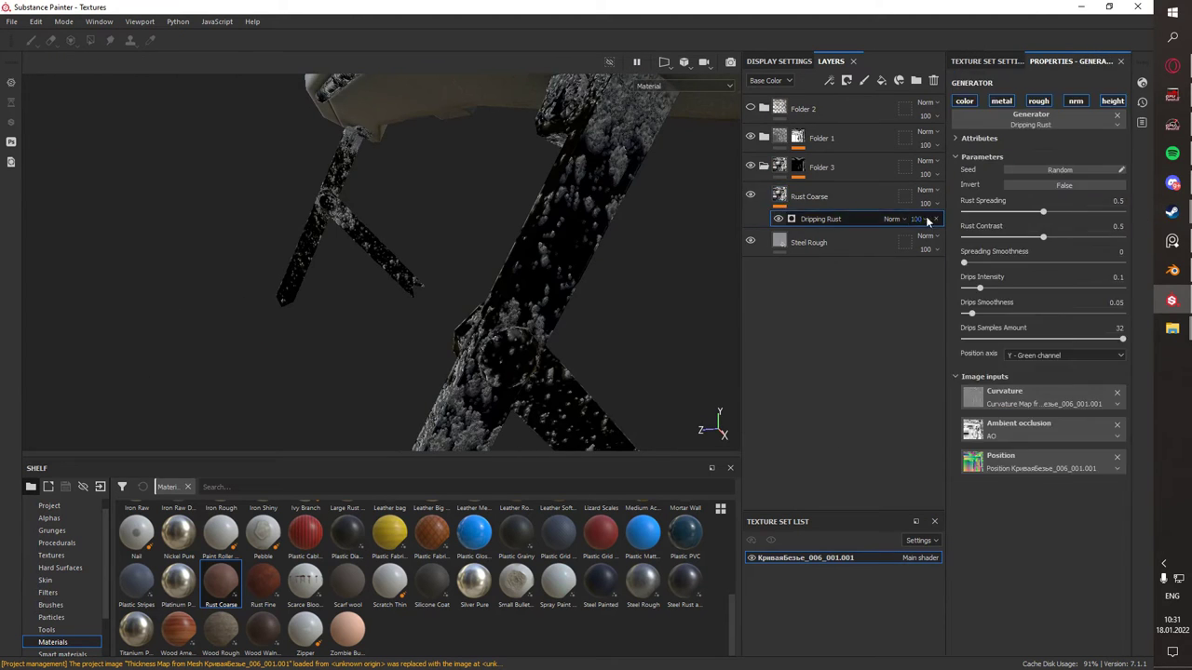
- Try swapping the rust generator to Fiber Glass Edge Wear, then undo the changes
click(835, 213)
click(1094, 195)
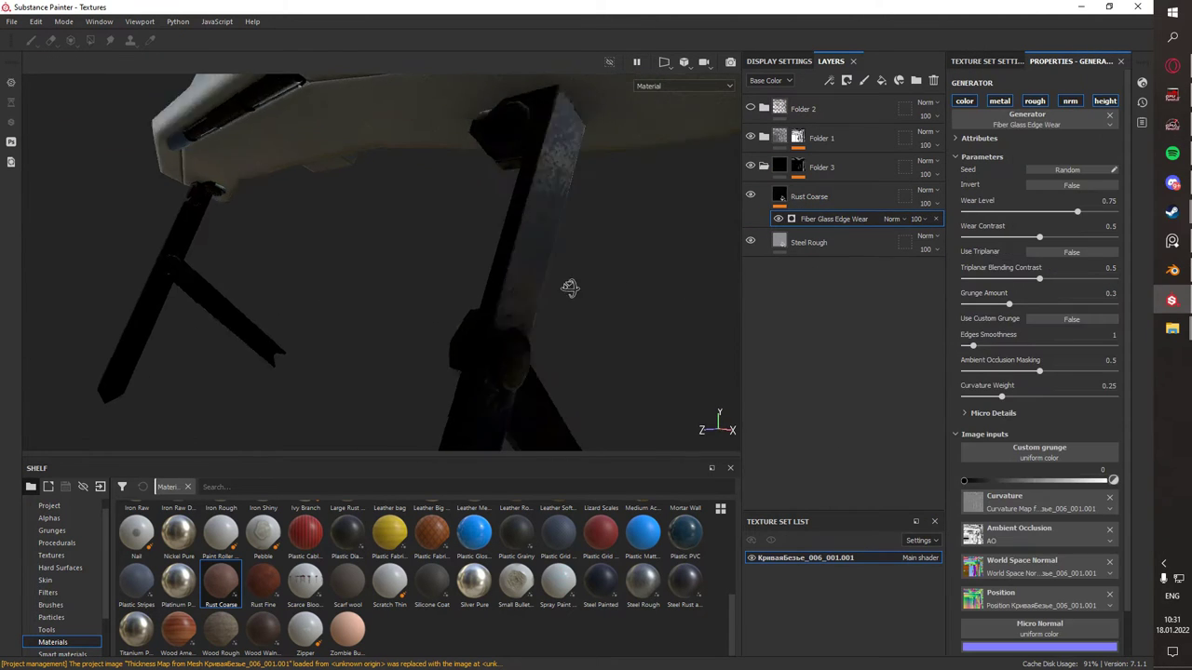
key(ctrl+z)
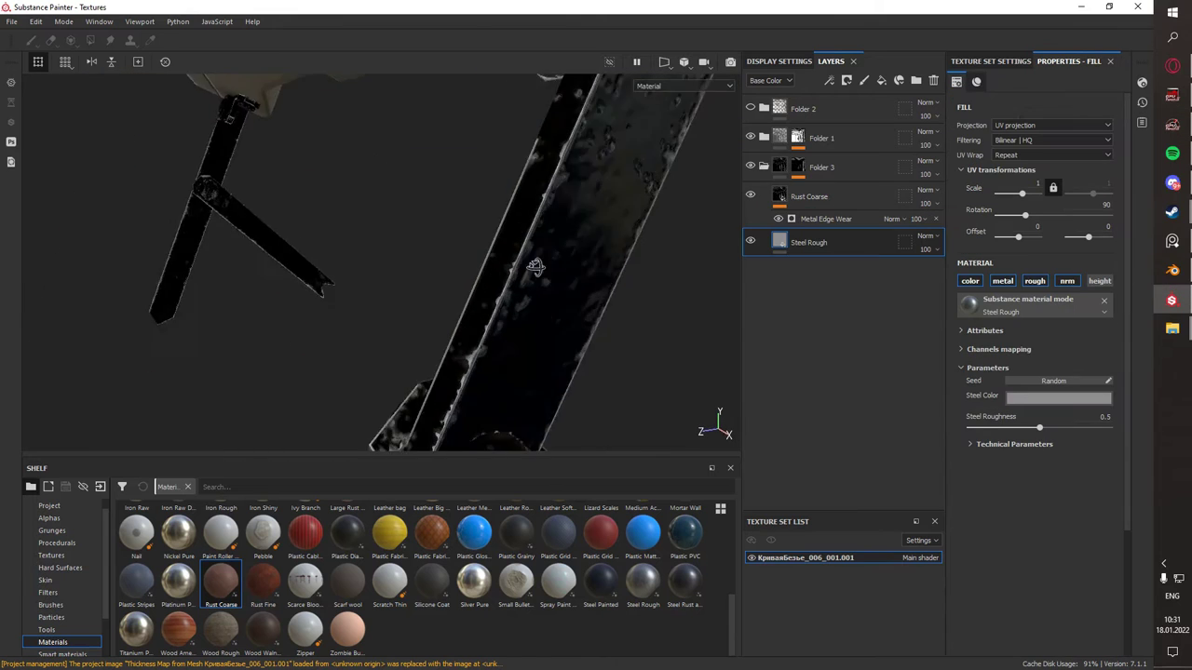
mouse_move(562, 217)
alt+mouse_down()
mouse_move(526, 285)
mouse_move(596, 233)
mouse_move(651, 279)
mouse_move(574, 421)
alt+mouse_up()
key(ctrl+z)
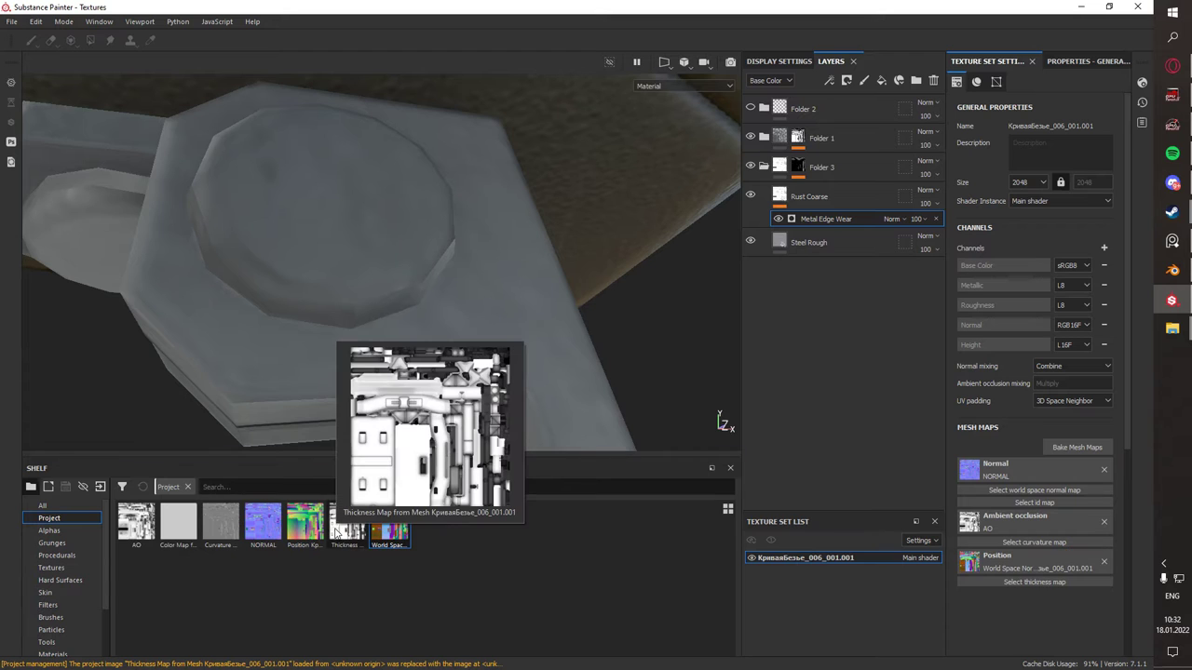
- Drop the thickness map into the curvature slot and re-bake the missing mesh maps
mouse_move(335, 527)
mouse_down()
mouse_move(1033, 545)
mouse_move(1077, 500)
mouse_up()
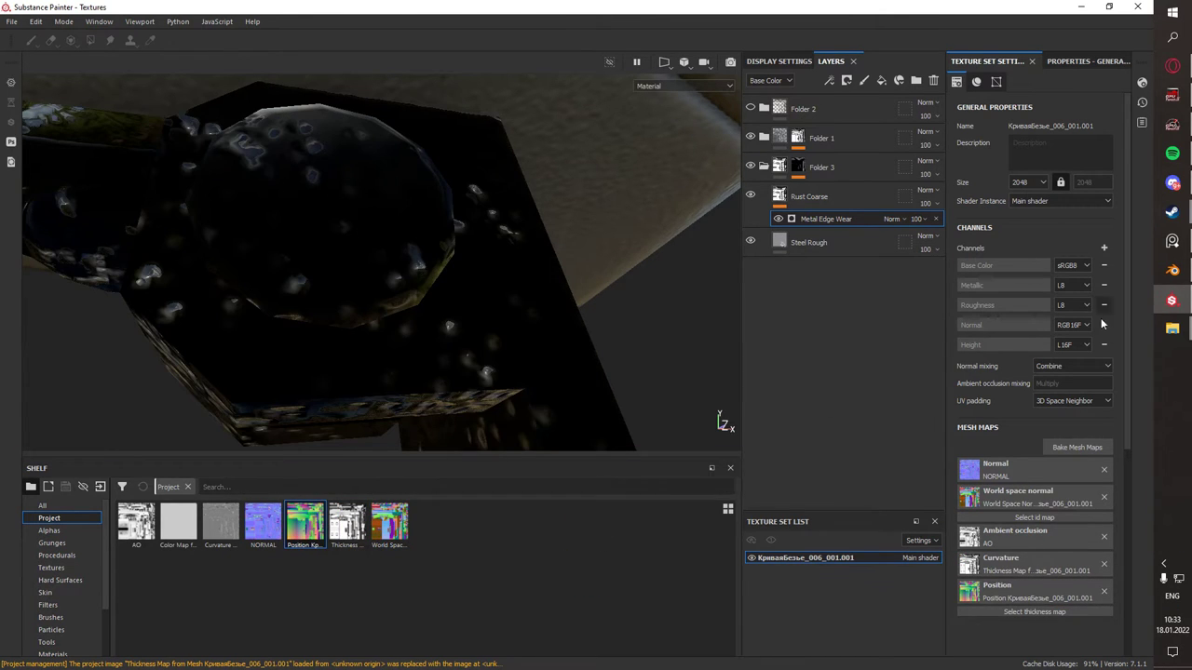
click(1077, 446)
click(737, 531)
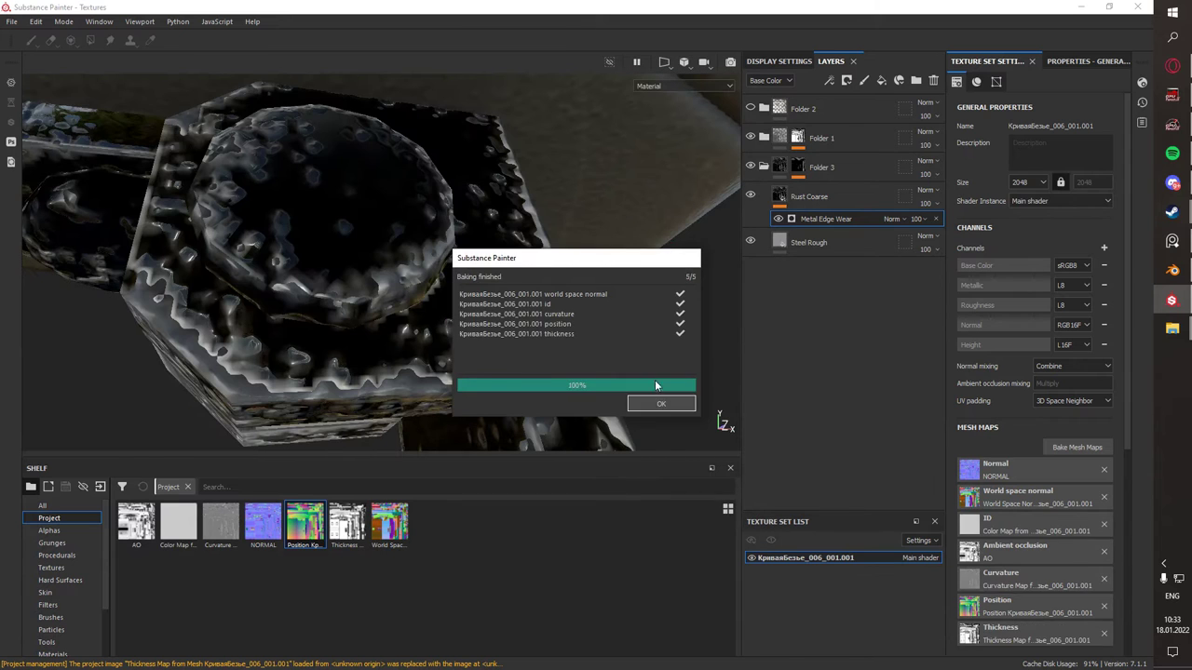
click(661, 404)
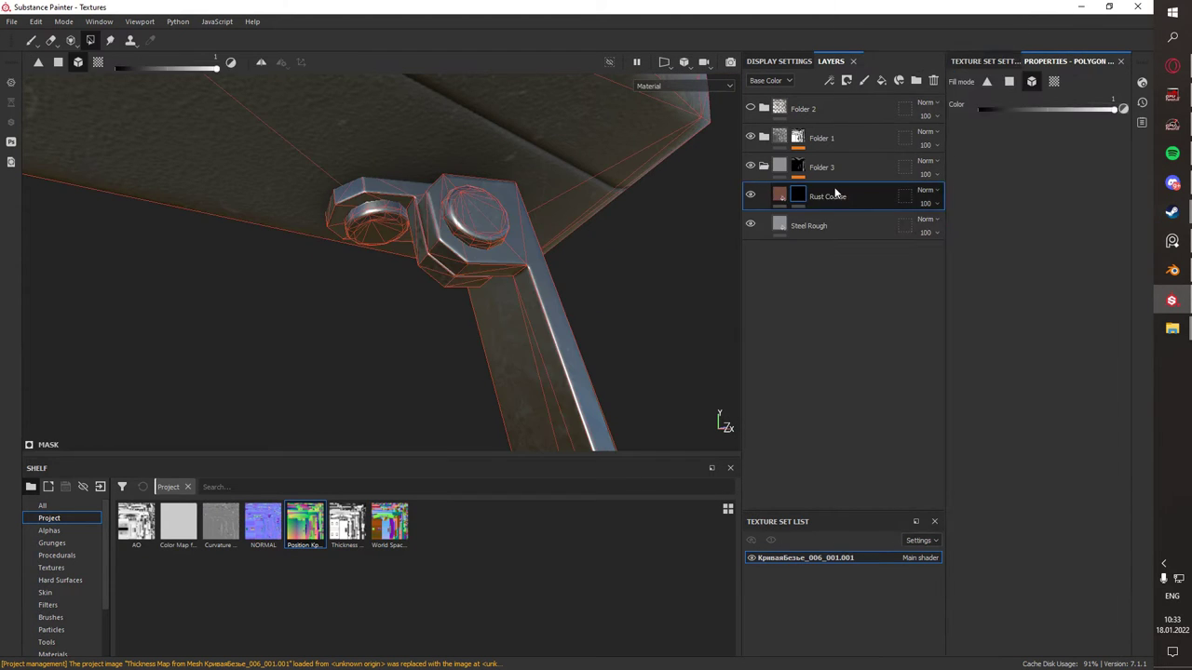
- Test Light and Mask Editor generators on the rust mask, then return to Dripping Rust
alt+drag(478, 182, 436, 250)
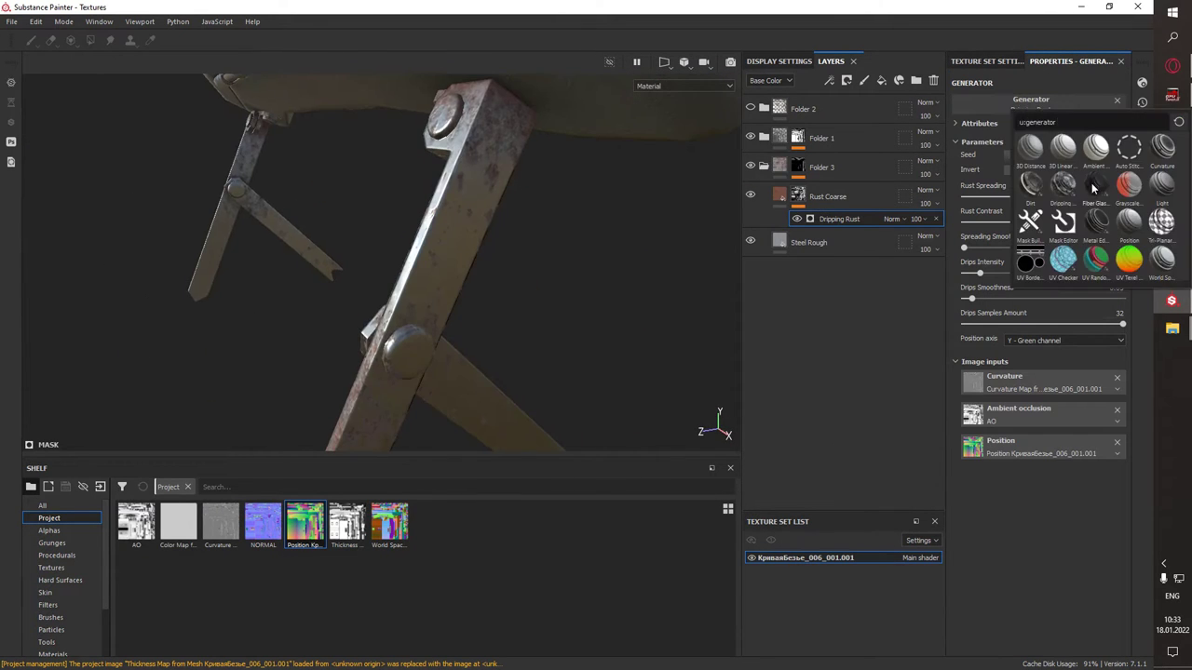
click(1159, 183)
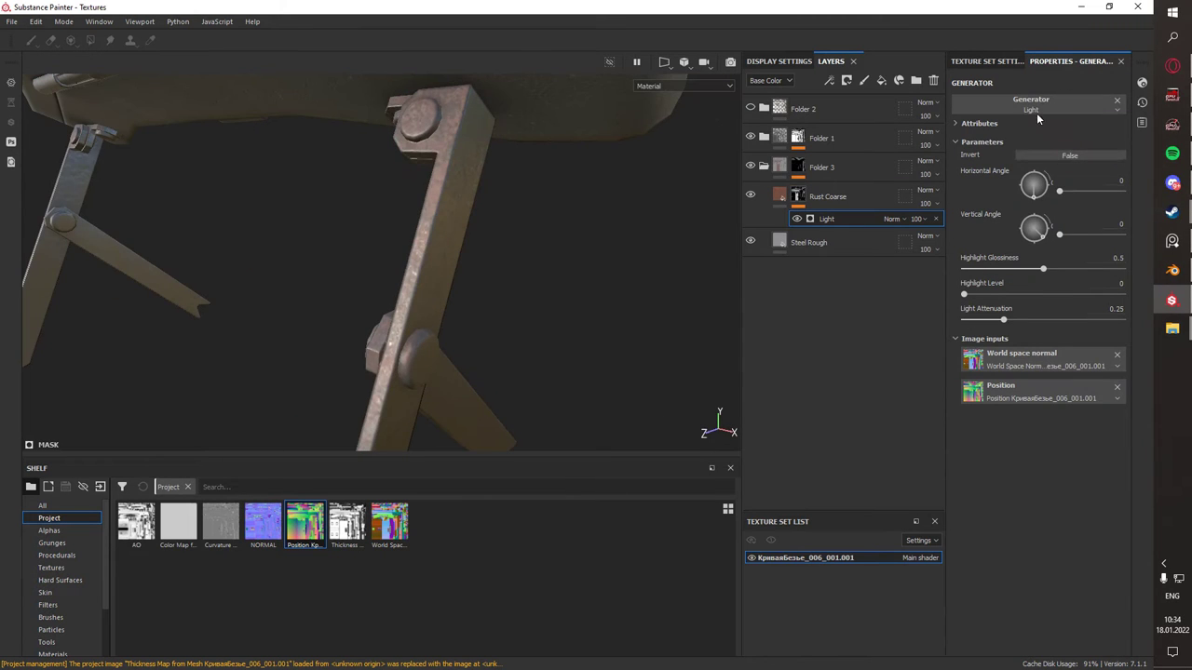
click(1076, 222)
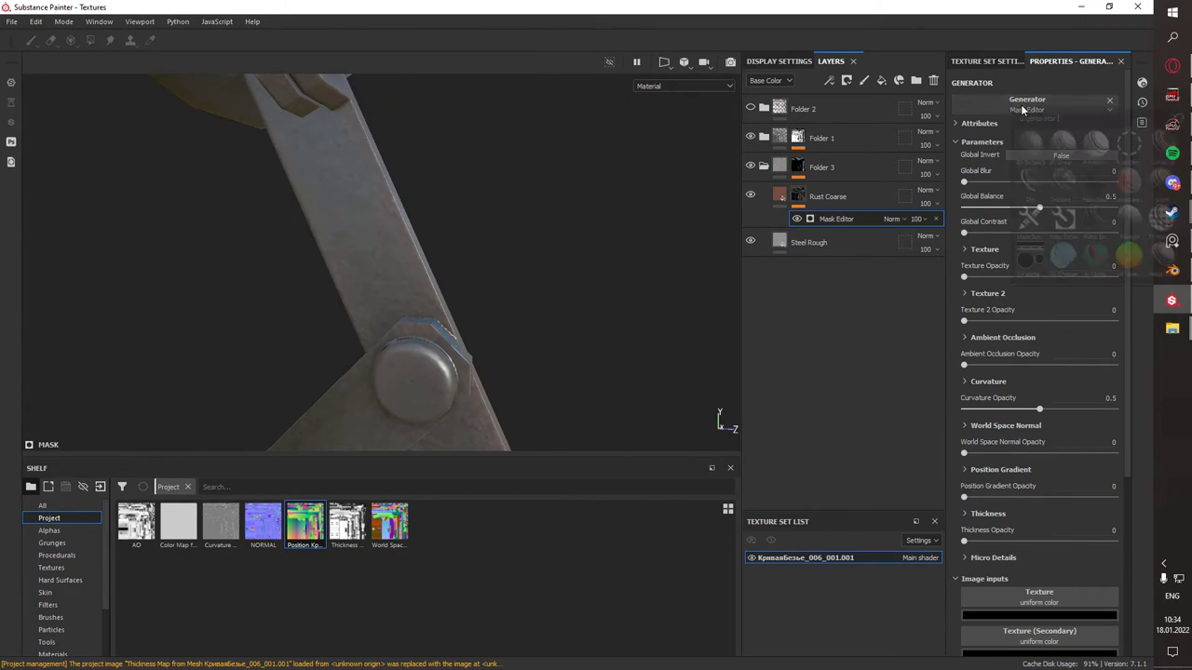
click(1063, 179)
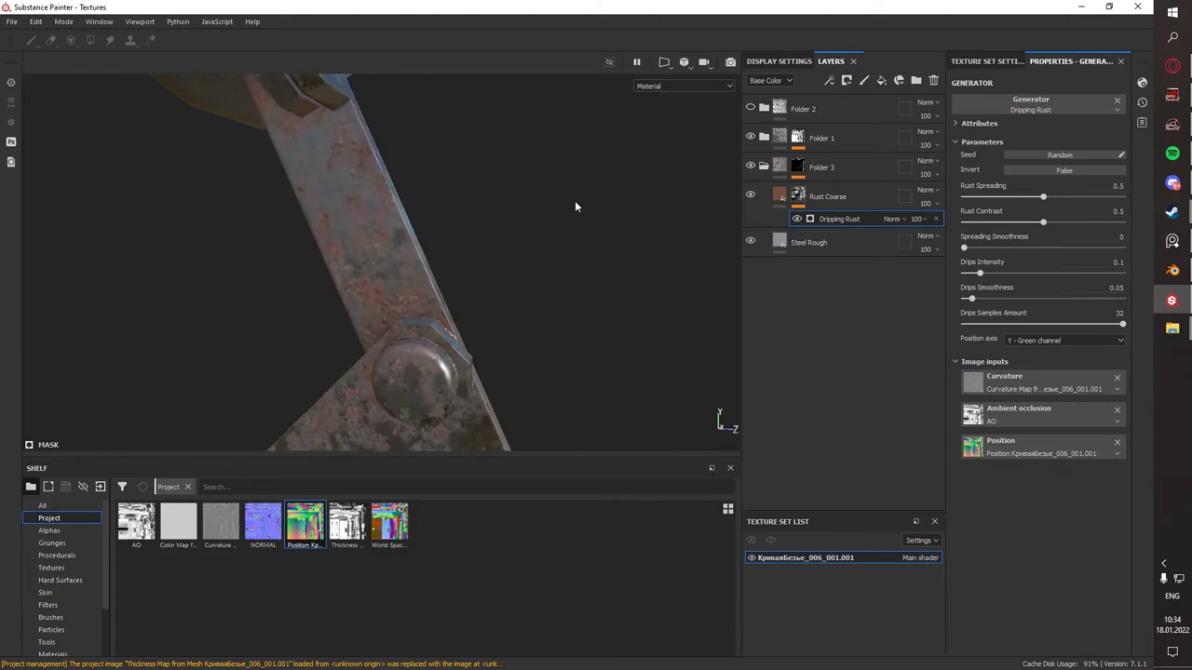
alt+drag(545, 243, 541, 243)
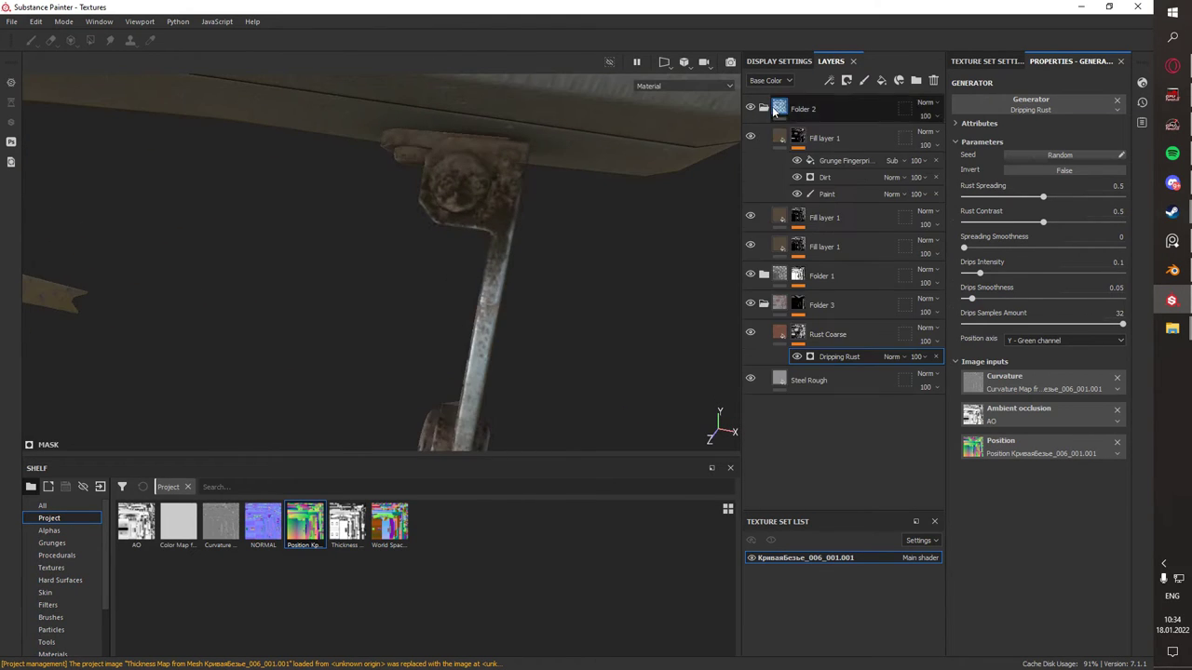
alt+drag(478, 224, 434, 287)
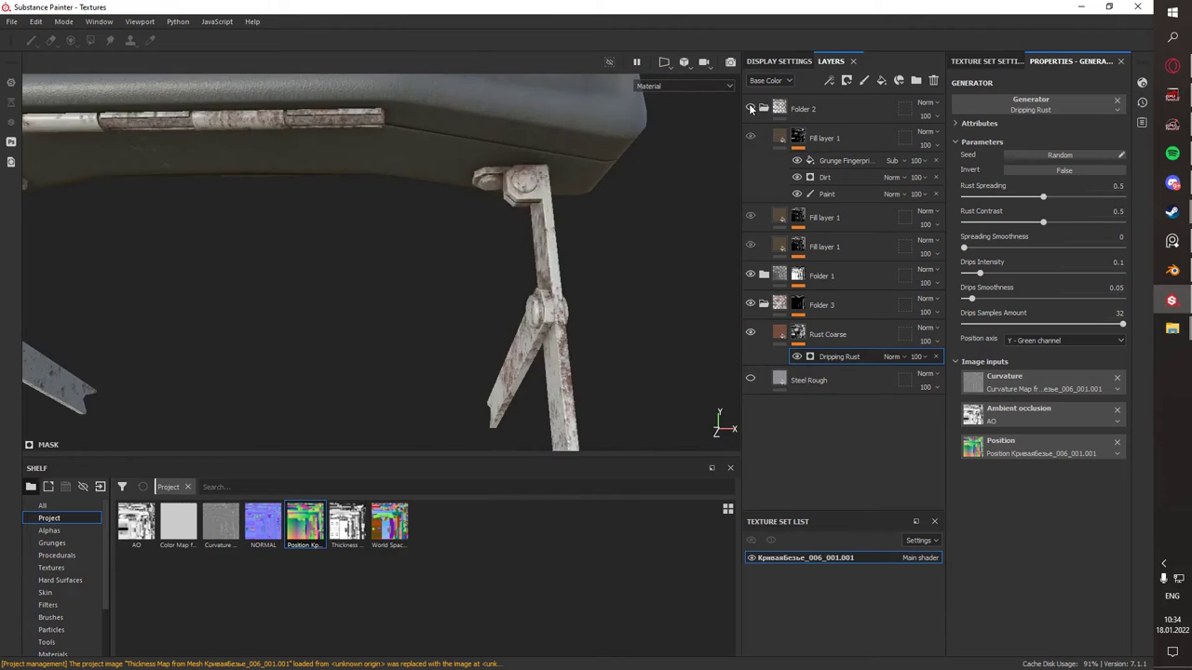
click(808, 379)
mouse_move(631, 364)
alt+mouse_down()
mouse_move(422, 246)
mouse_move(482, 221)
mouse_move(521, 233)
alt+mouse_up()
- Add a new fill layer above Rust Coarse in Folder 3
right_click(835, 308)
click(835, 308)
click(879, 81)
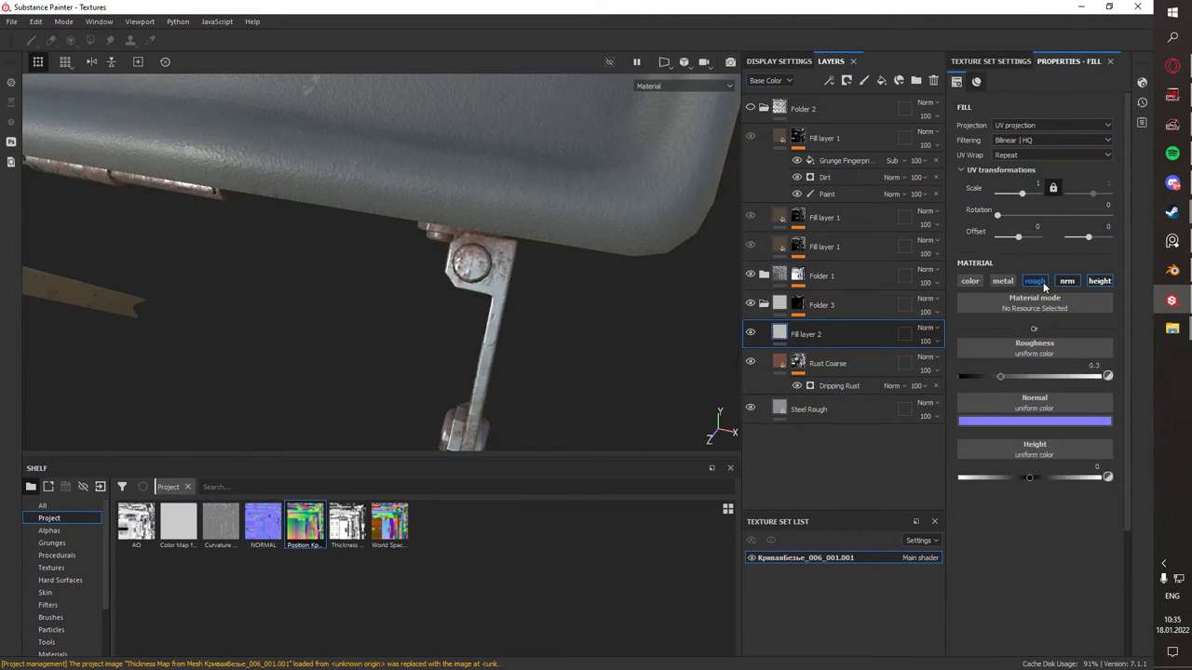
alt+drag(577, 270, 533, 250)
- Browse the Alphas shelf and give Fill layer 2 a black mask with a paint effect
click(49, 529)
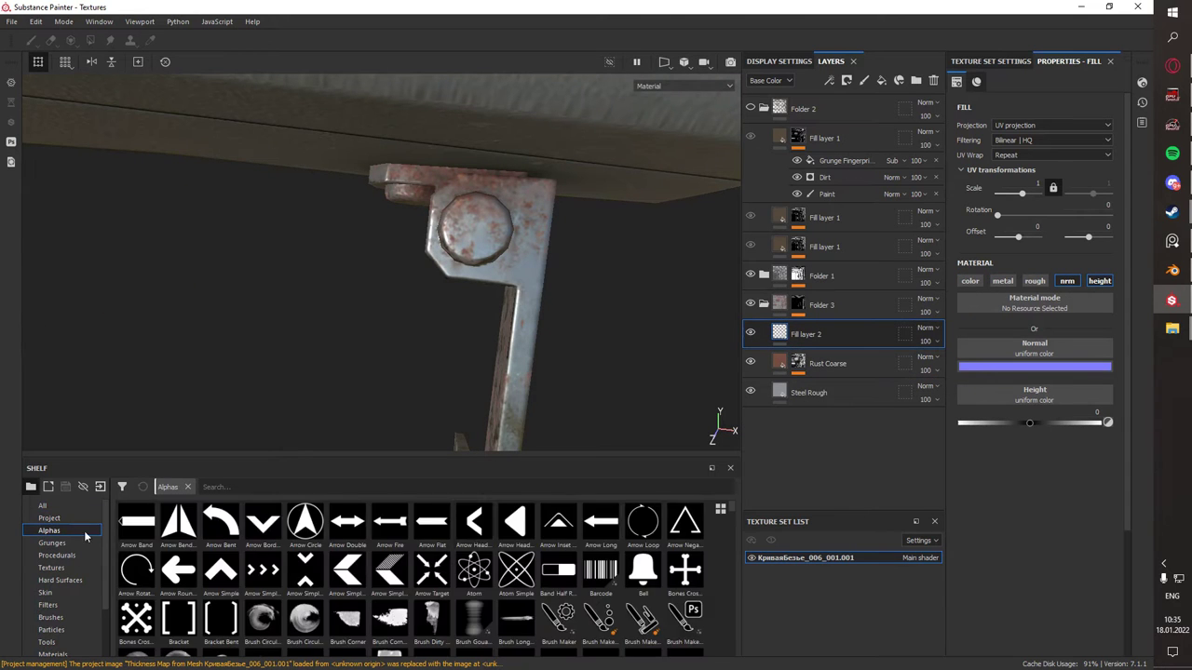
scroll(503, 545, down, 3)
scroll(503, 540, down, 3)
scroll(496, 533, down, 3)
scroll(496, 532, down, 3)
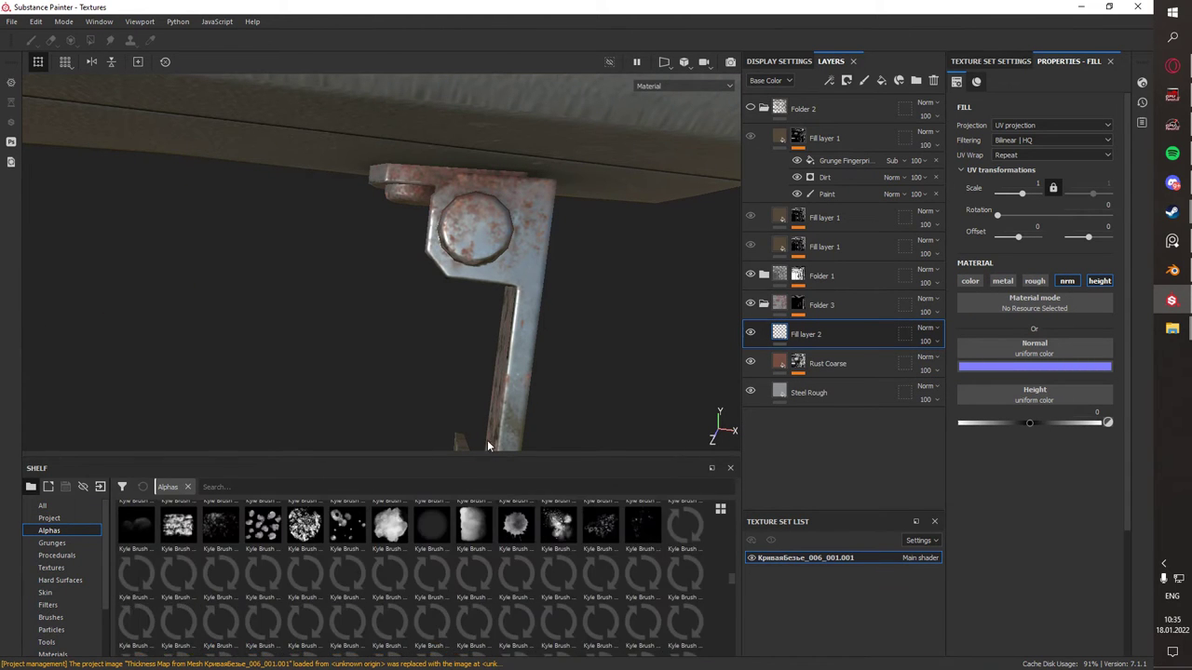
scroll(465, 549, down, 3)
scroll(419, 568, down, 3)
scroll(375, 582, down, 3)
scroll(373, 582, down, 2)
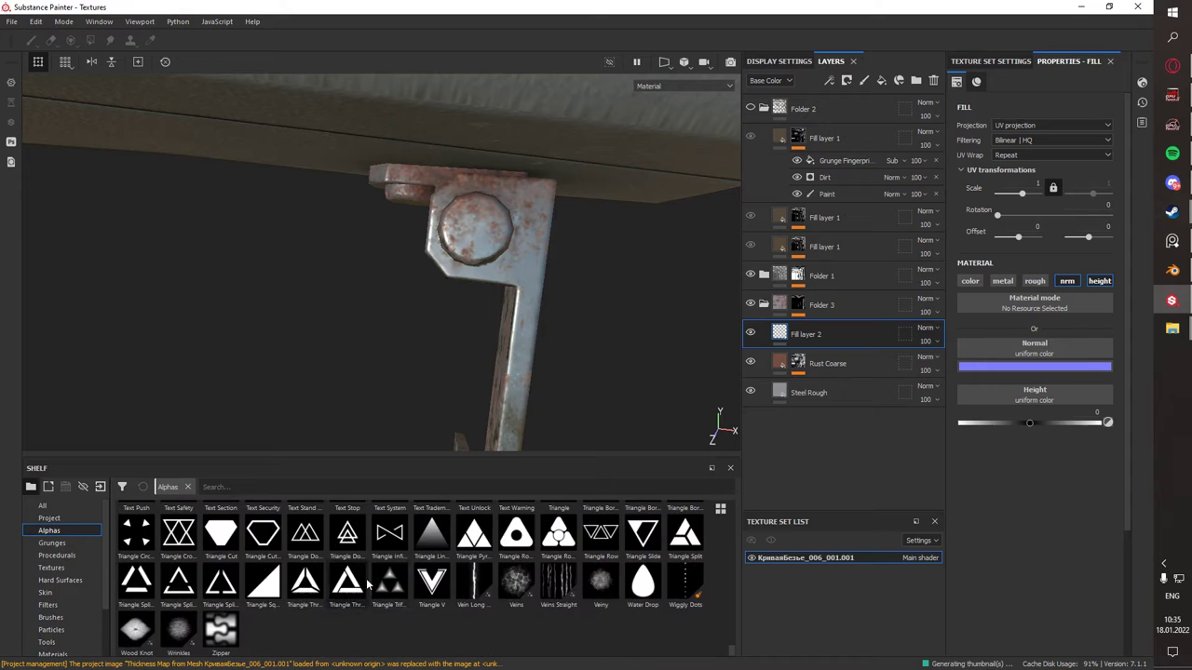
scroll(391, 577, up, 2)
scroll(447, 573, up, 3)
scroll(559, 568, up, 3)
scroll(717, 563, down, 3)
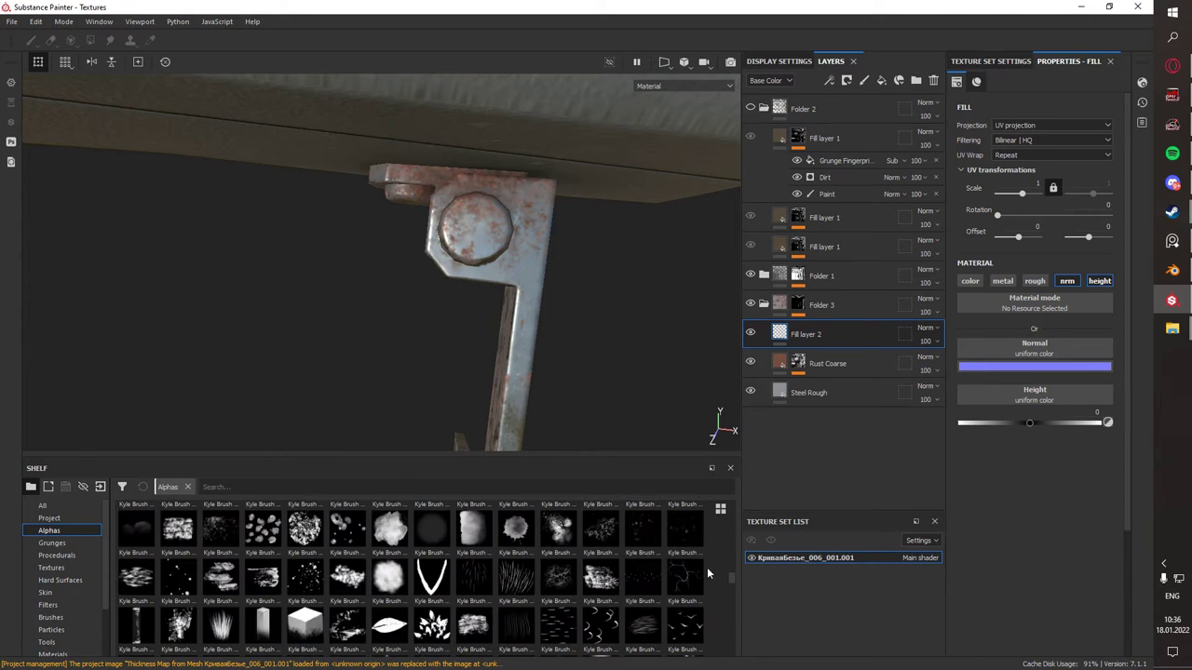
scroll(706, 567, down, 3)
scroll(702, 596, down, 3)
scroll(663, 614, up, 3)
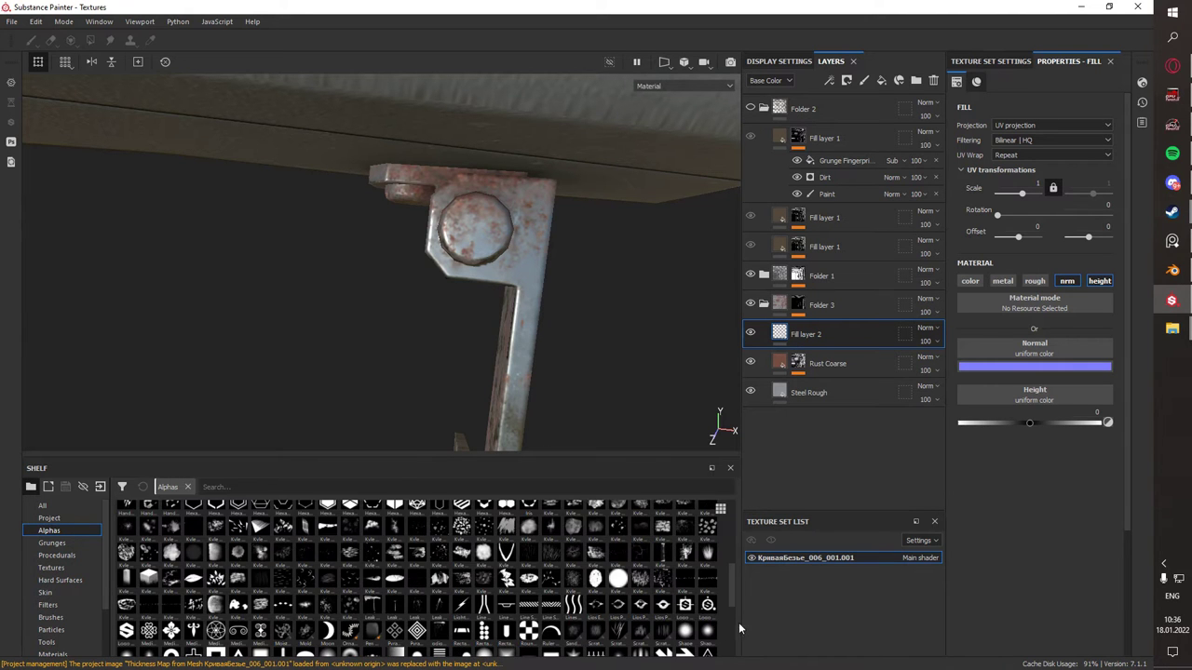
scroll(684, 609, up, 3)
key(4)
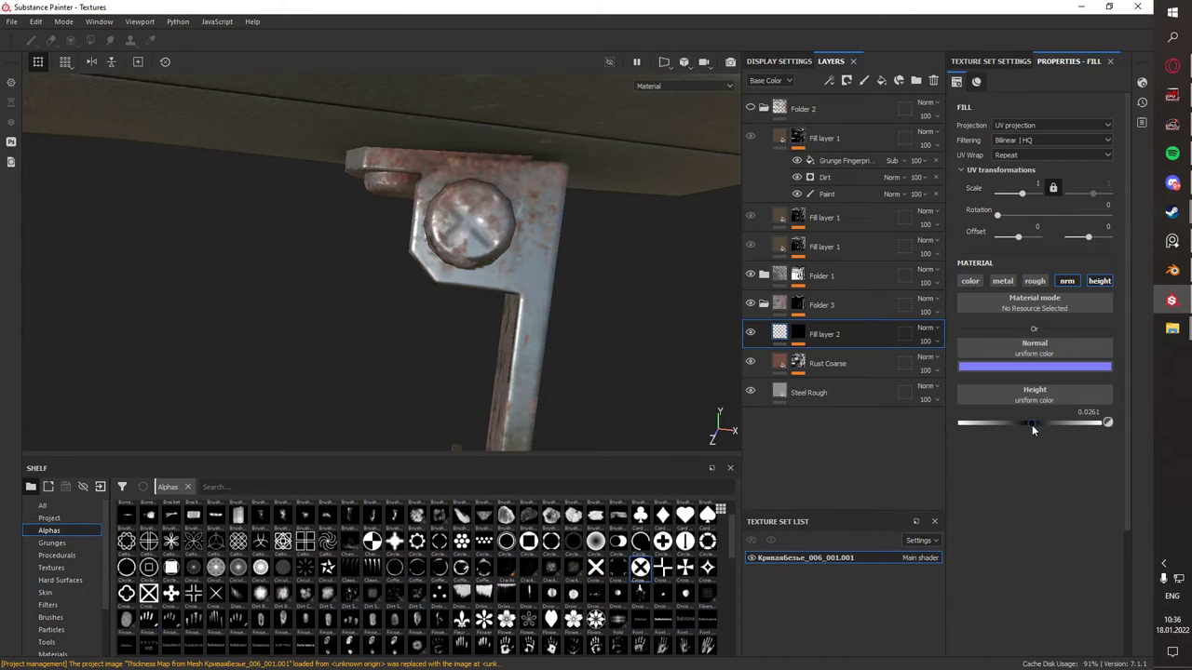
alt+drag(583, 229, 484, 295)
- Frame the bolt and bracket, then bring up the Rust Coarse mask's options
alt+drag(414, 282, 368, 323)
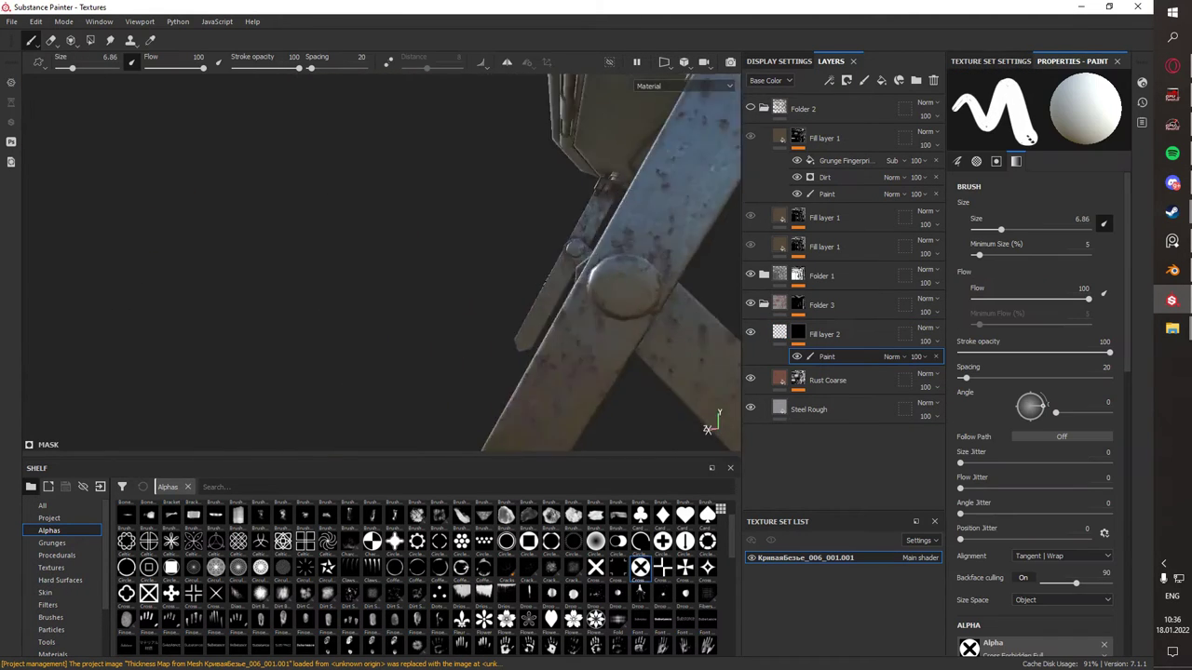
mouse_move(303, 256)
alt+mouse_down()
mouse_move(458, 298)
mouse_move(457, 348)
mouse_move(338, 308)
mouse_move(367, 228)
mouse_move(524, 252)
mouse_move(534, 237)
alt+mouse_up()
right_click(798, 380)
- Add a Dirt generator to the Rust Coarse mask
click(841, 371)
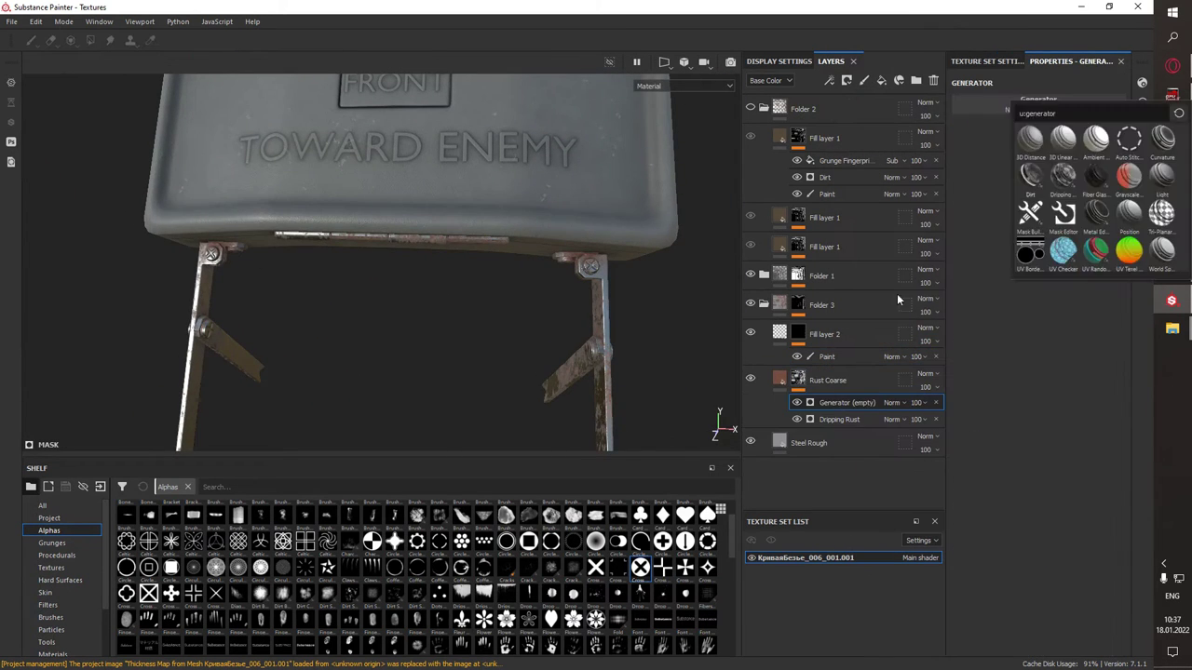
click(1080, 186)
alt+drag(559, 279, 502, 314)
- Try the Rust Fine material as a new layer, then delete it
scroll(82, 636, down, 2)
click(52, 617)
drag(261, 590, 791, 377)
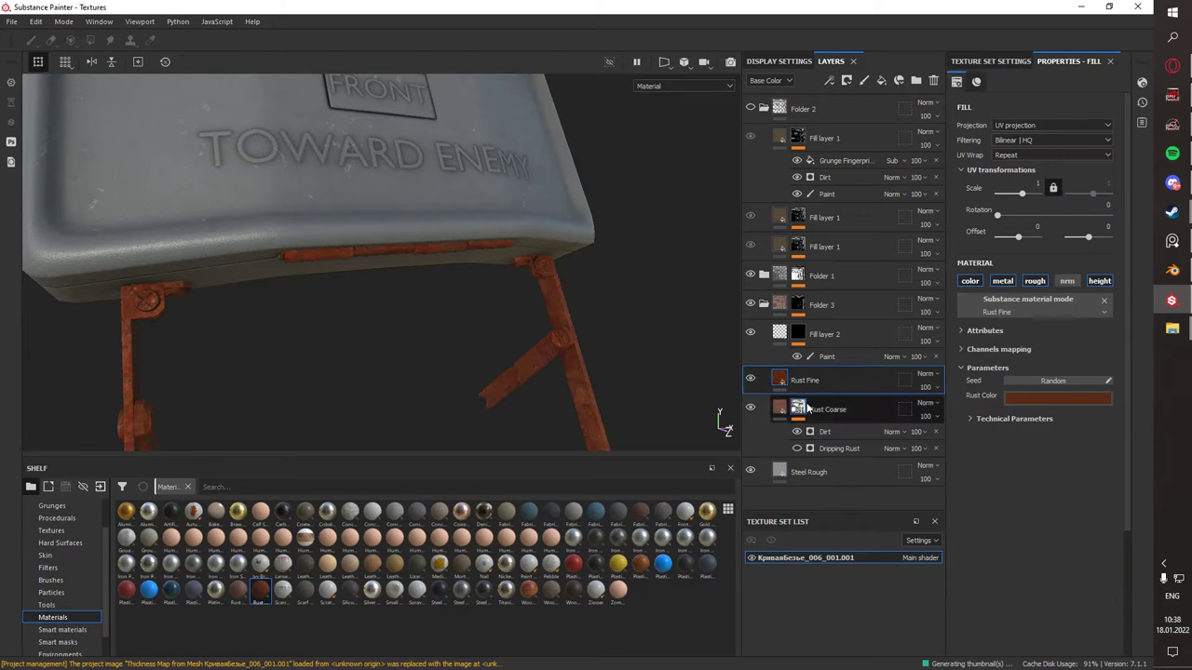
right_click(791, 378)
click(861, 110)
alt+drag(558, 280, 670, 373)
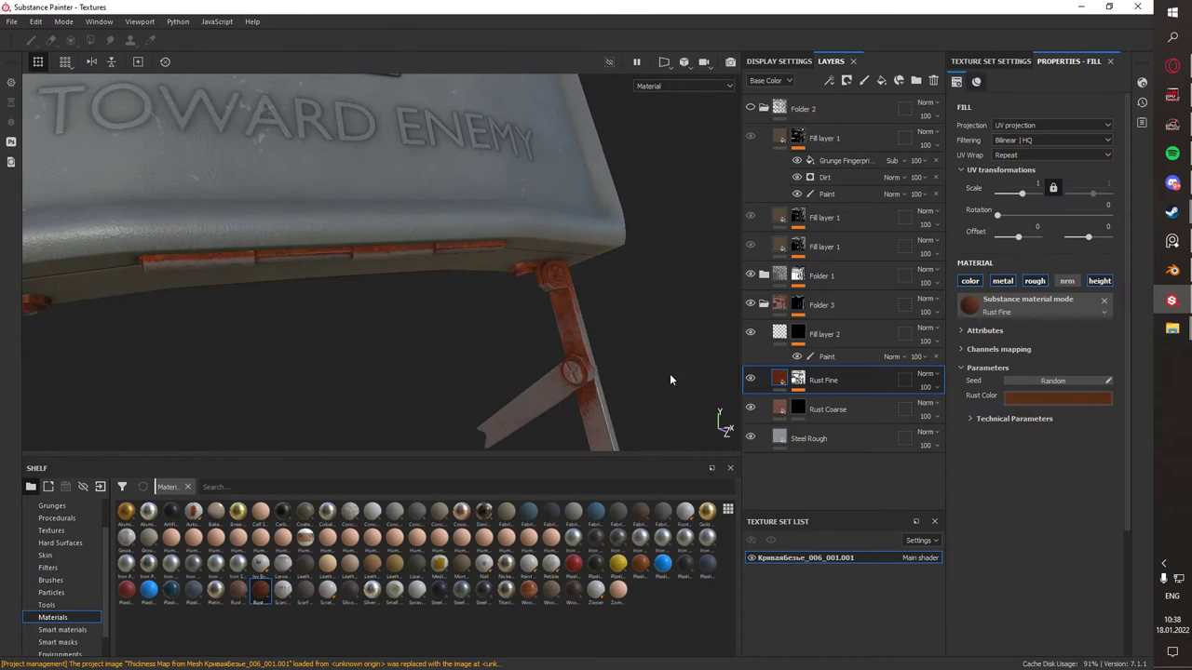
click(1057, 396)
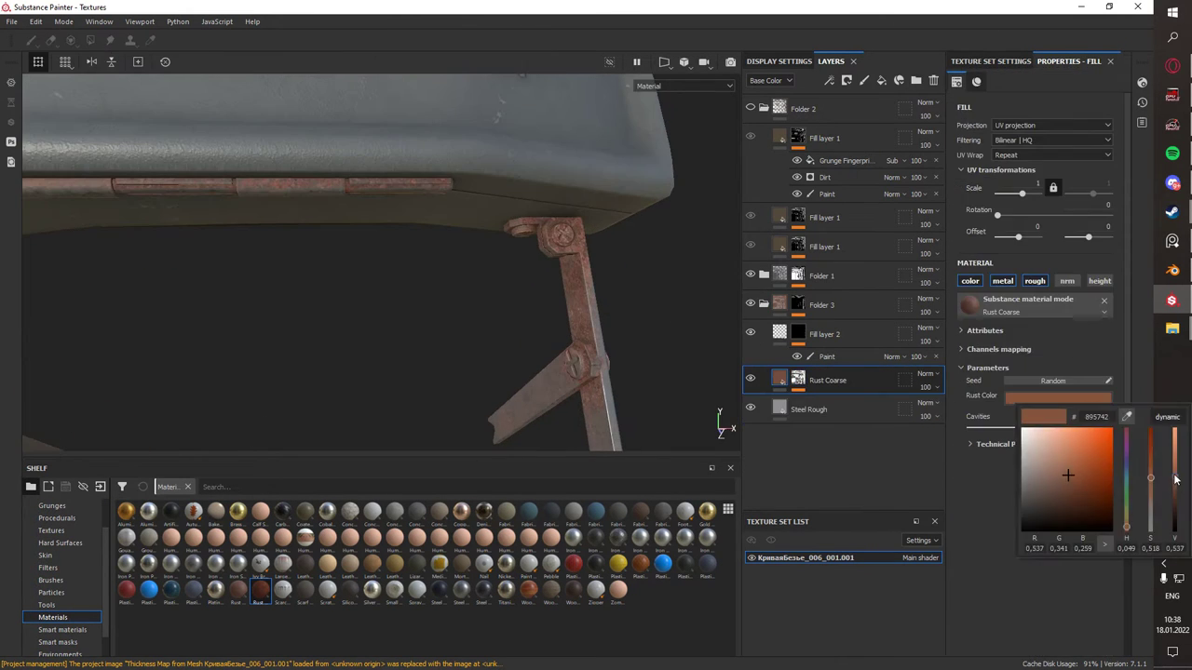
key(Delete)
- Expand Rust Coarse to select its Dripping Rust generator, then select the Steel Rough layer
mouse_move(624, 349)
alt+mouse_down()
mouse_move(694, 378)
mouse_move(508, 271)
alt+mouse_up()
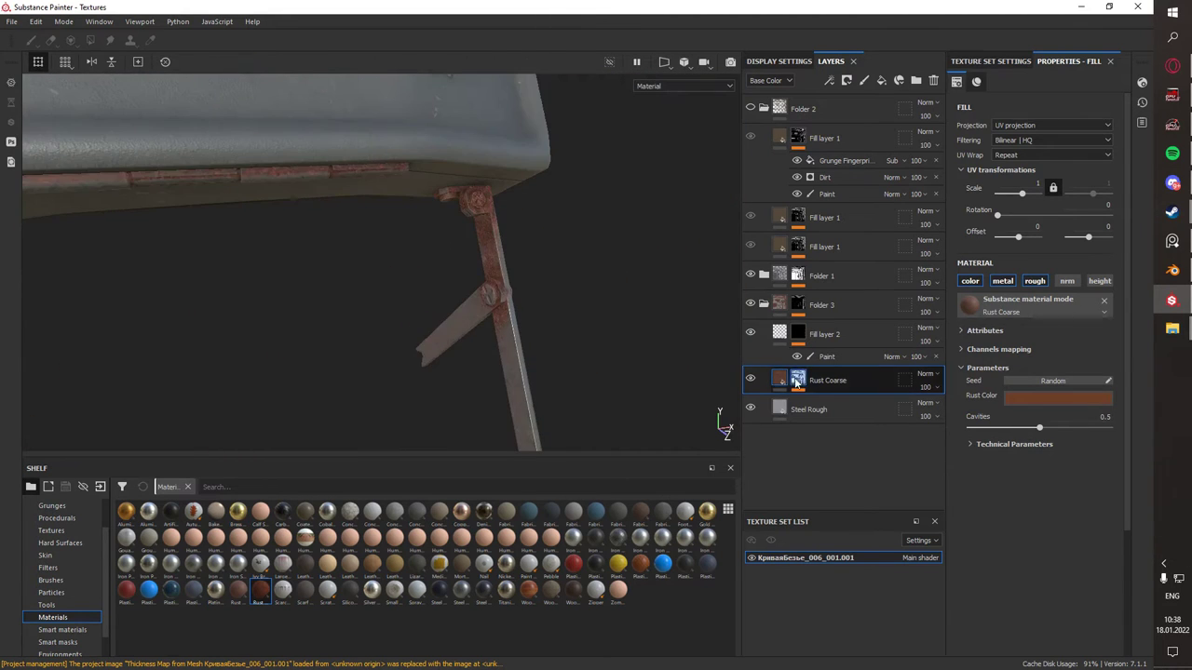
click(798, 378)
click(838, 419)
scroll(581, 300, up, 3)
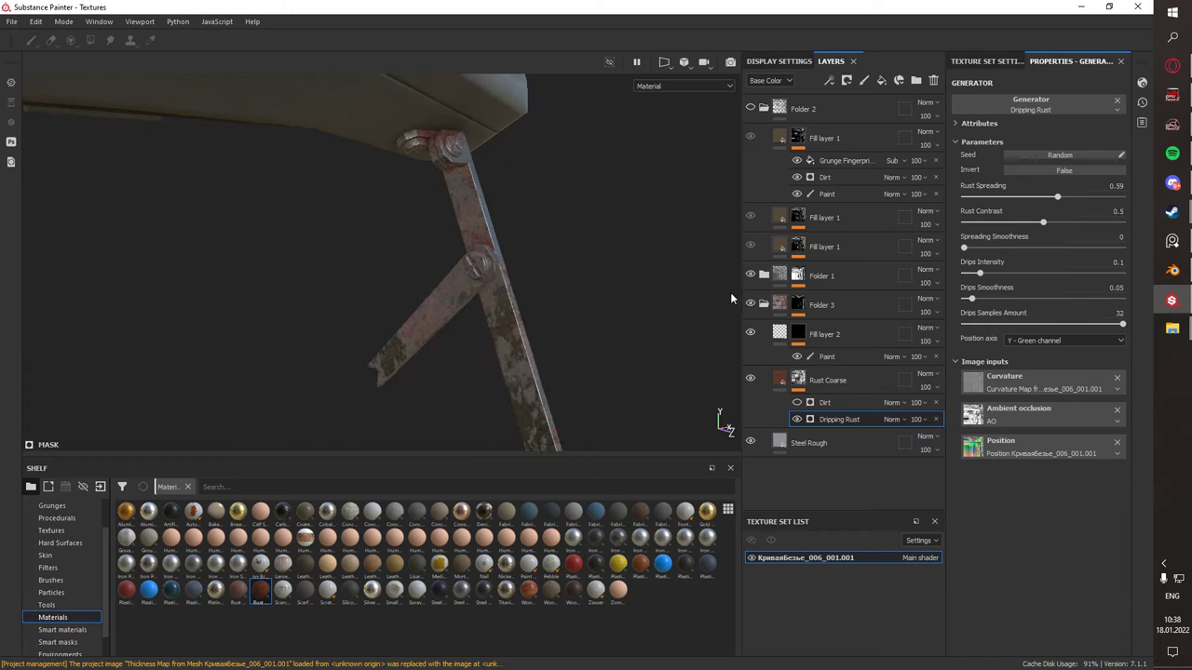
mouse_move(578, 298)
alt+mouse_down()
mouse_move(636, 300)
mouse_move(325, 296)
mouse_move(458, 276)
alt+mouse_up()
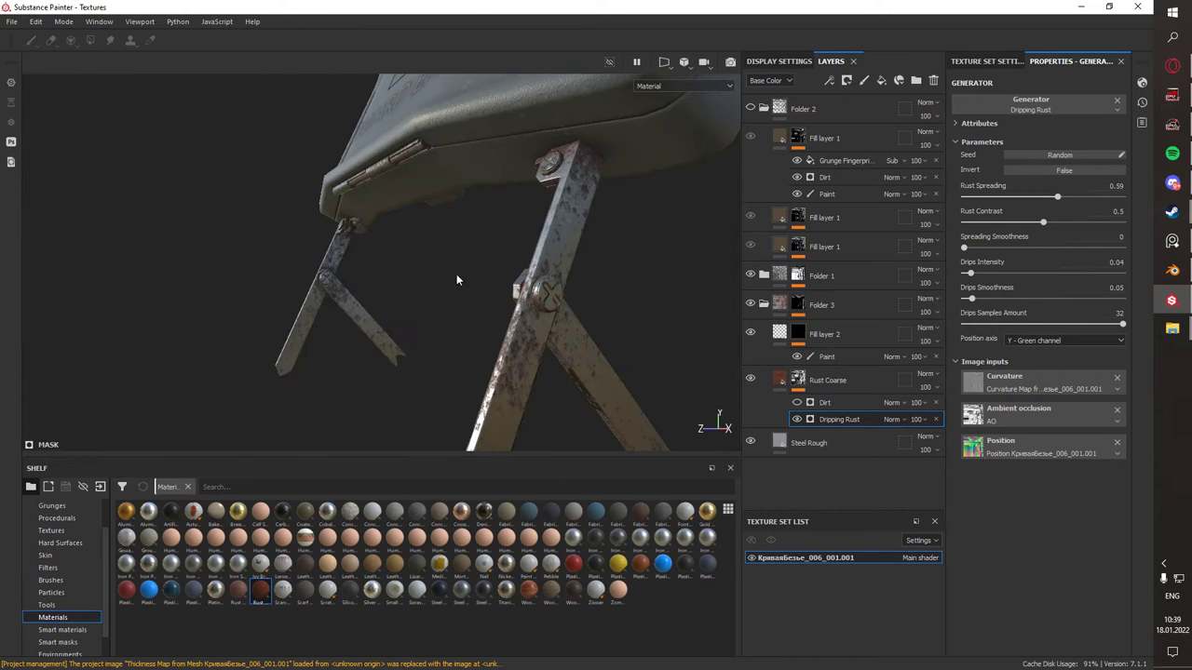
click(808, 443)
- Duplicate Steel Rough and give the upper copy's mask a Grunge Map 004 fill
key(ctrl+d)
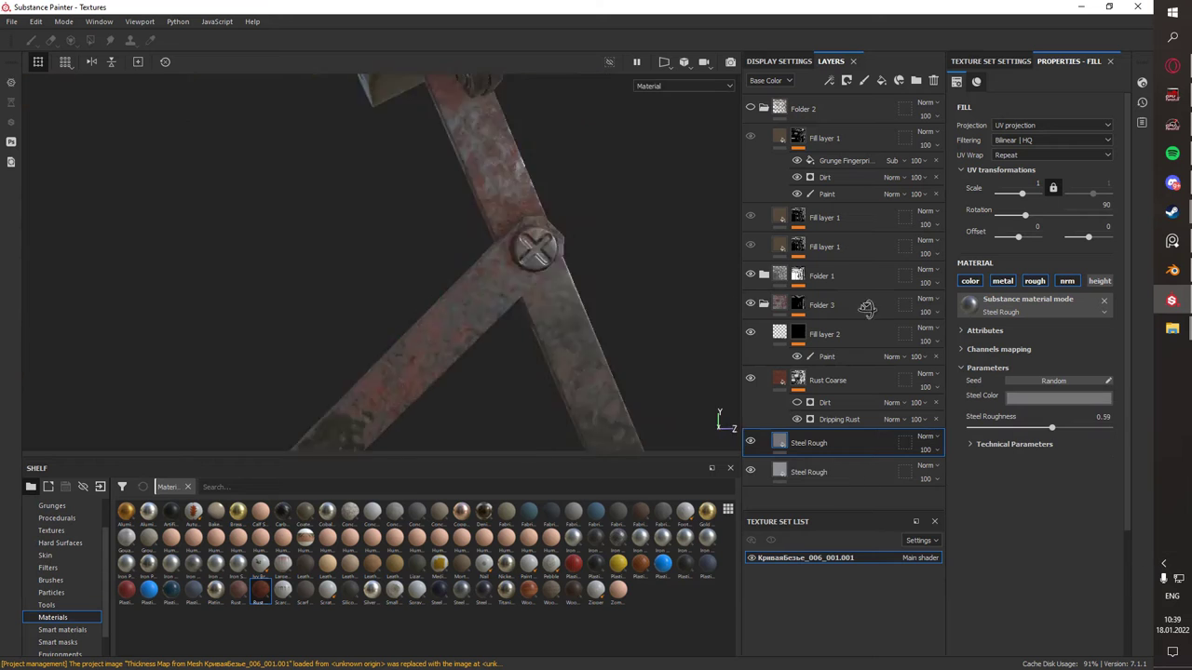
drag(808, 472, 807, 469)
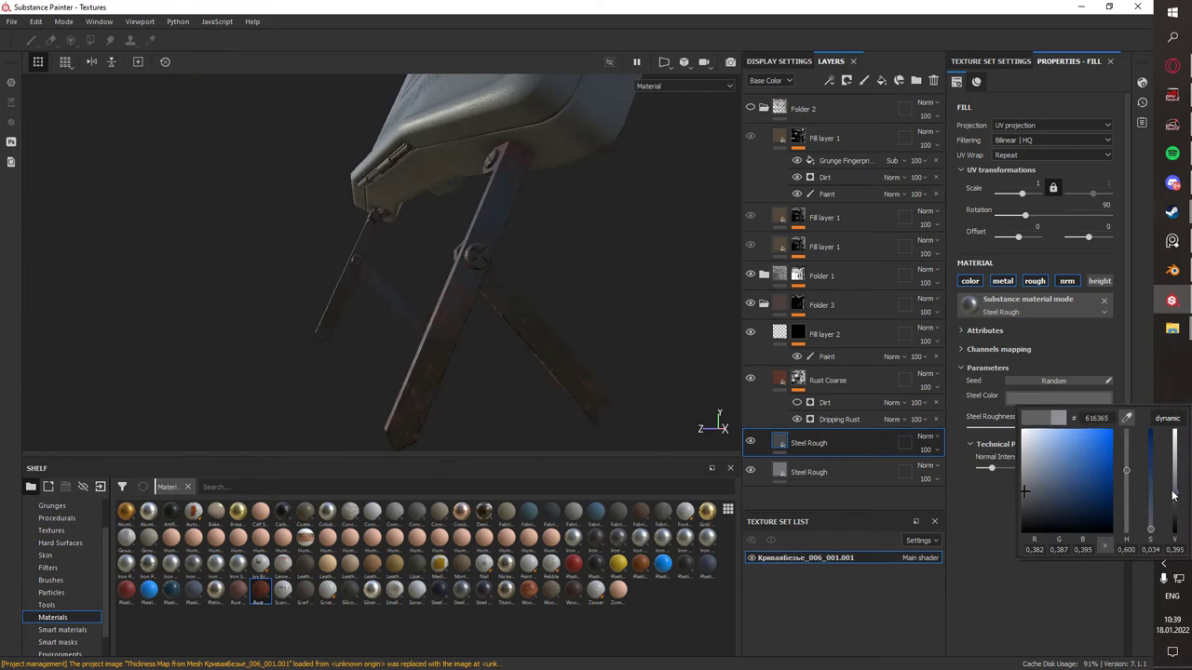
right_click(819, 443)
click(884, 462)
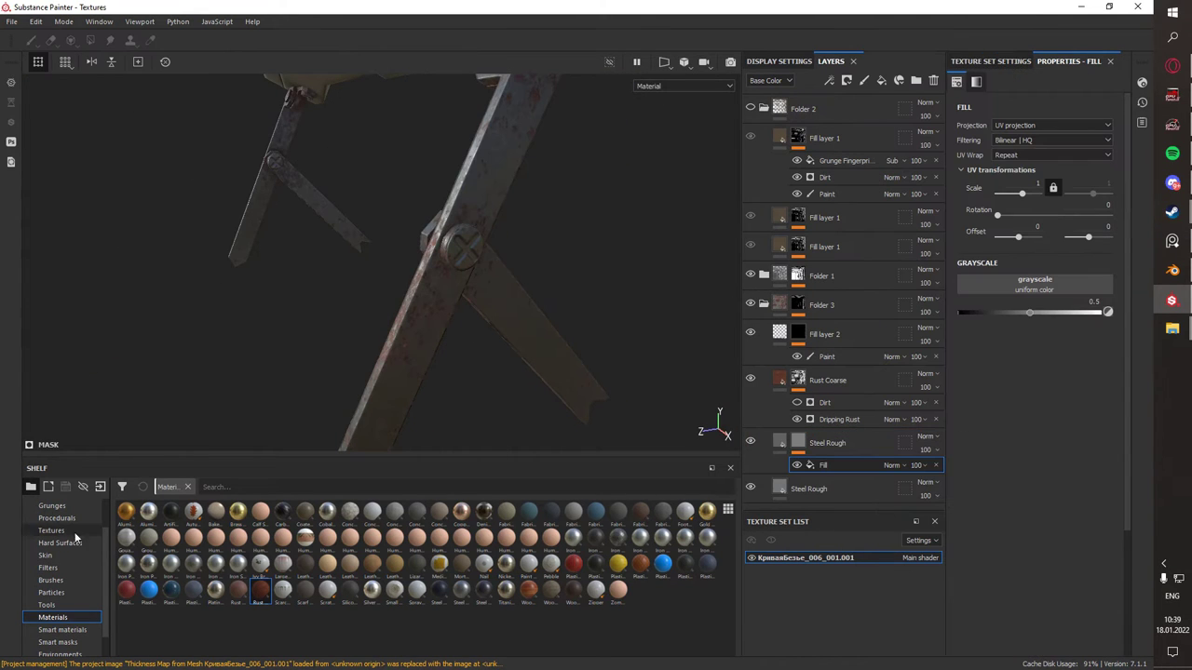
click(52, 506)
drag(559, 617, 1034, 284)
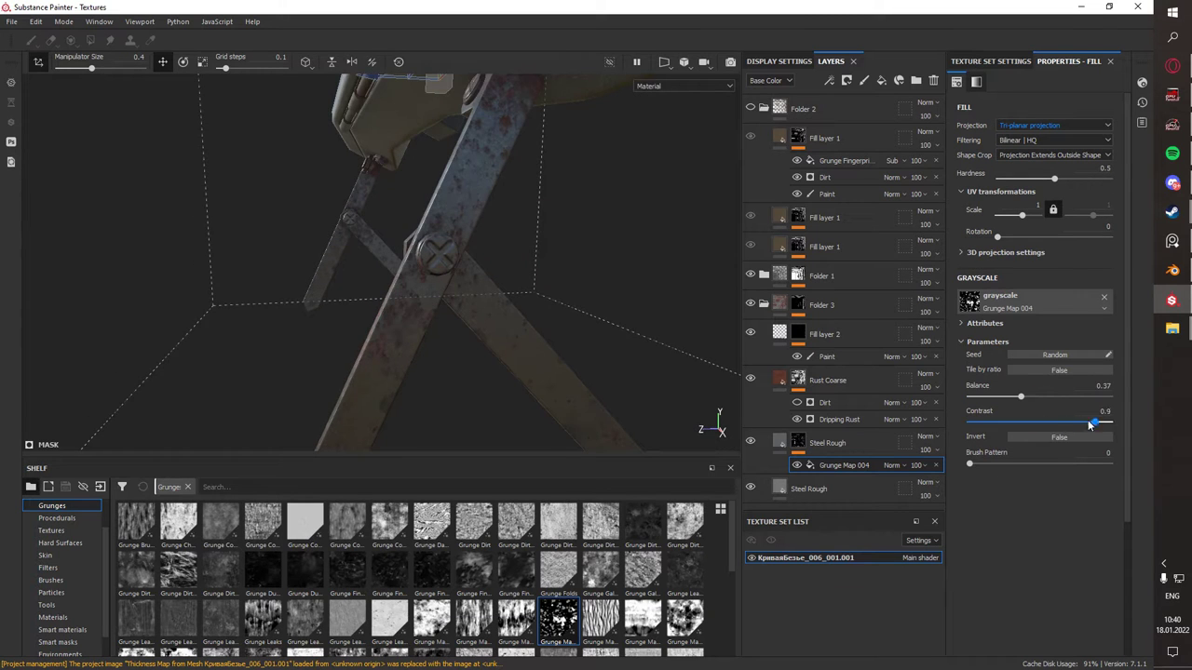
drag(454, 216, 416, 224)
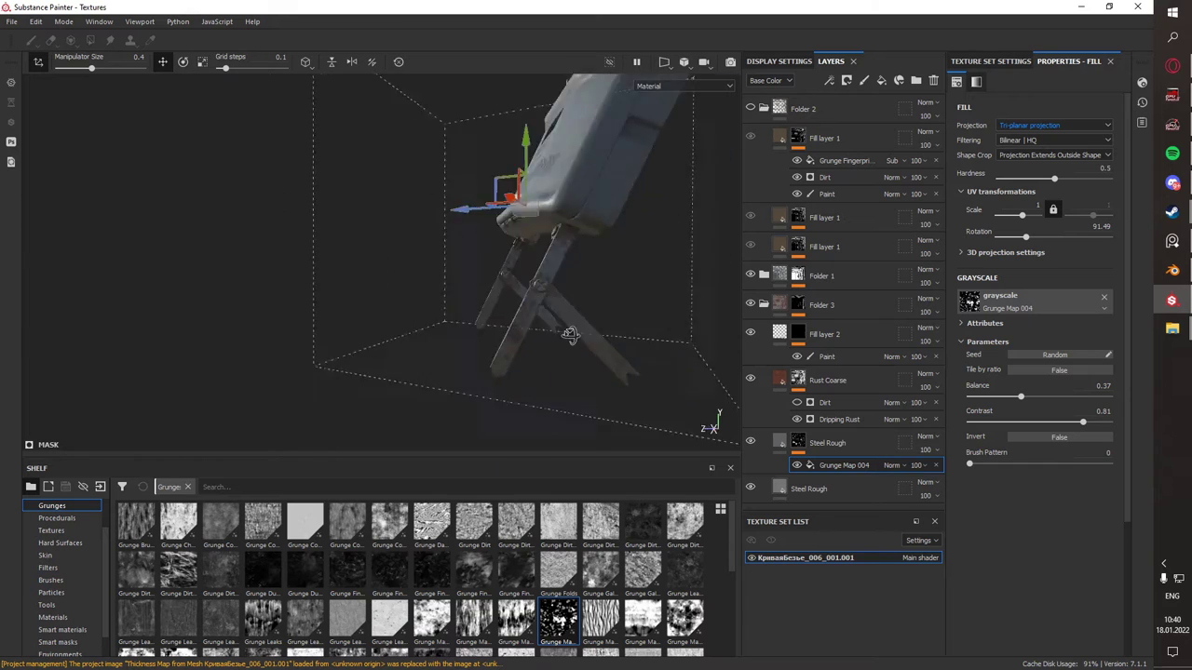
- Add Grunge Shavings to the Steel Rough mask with balance raised to 0.96
alt+drag(703, 328, 515, 314)
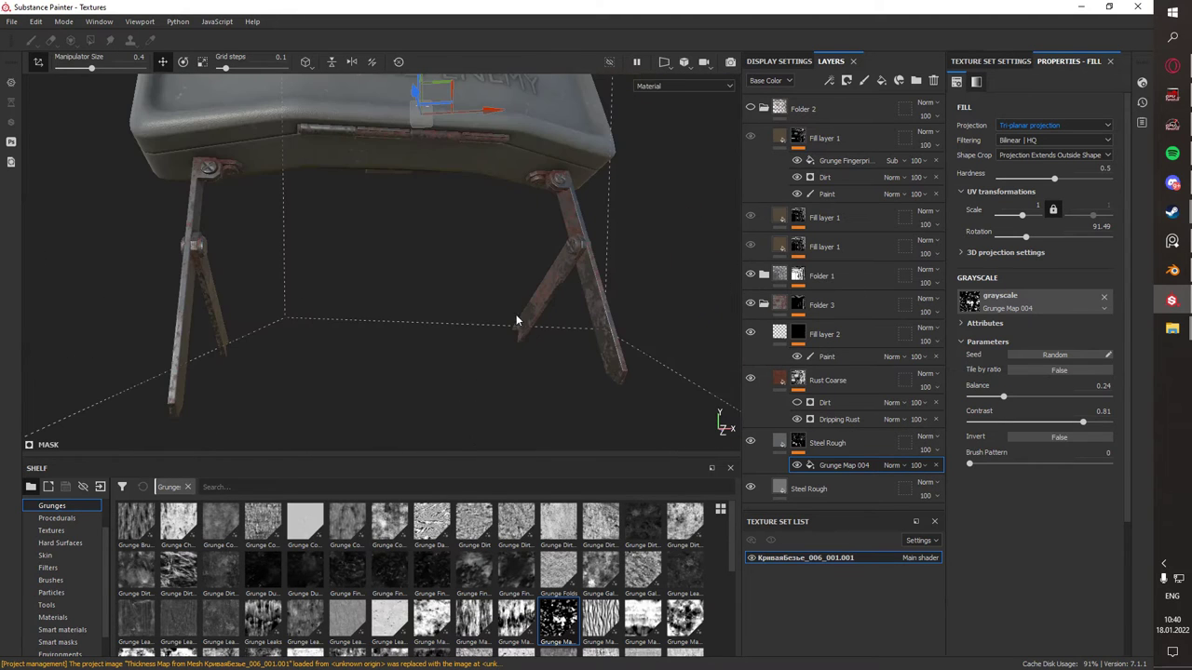
scroll(633, 583, down, 4)
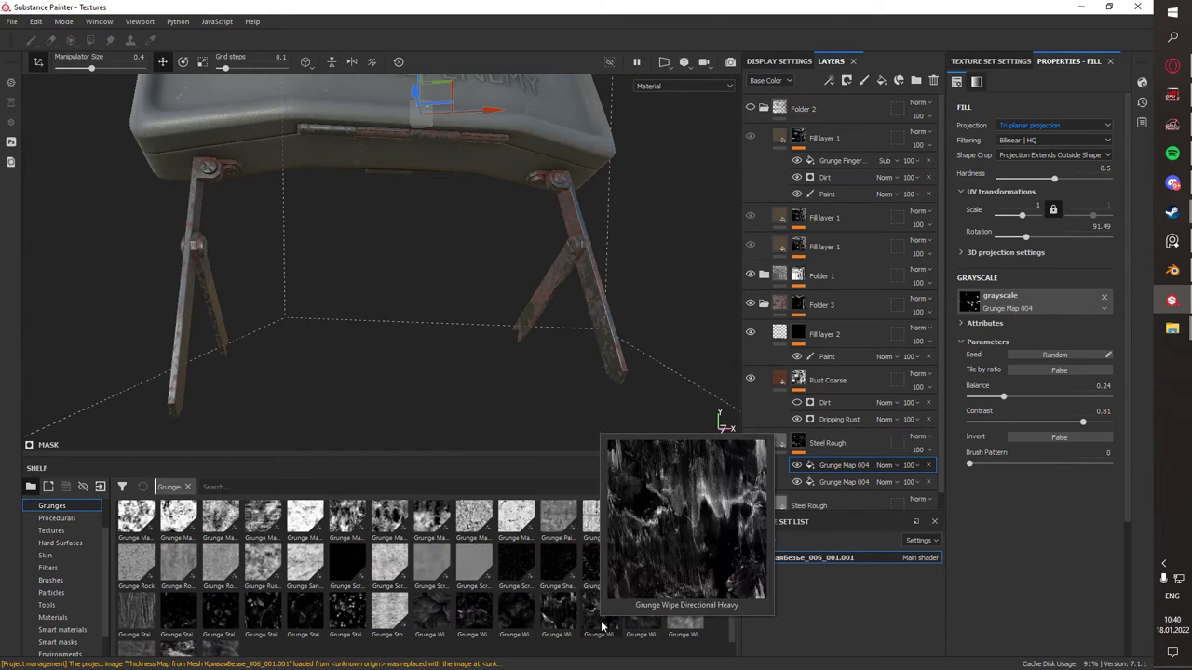
alt+drag(657, 280, 707, 307)
drag(1039, 396, 1079, 398)
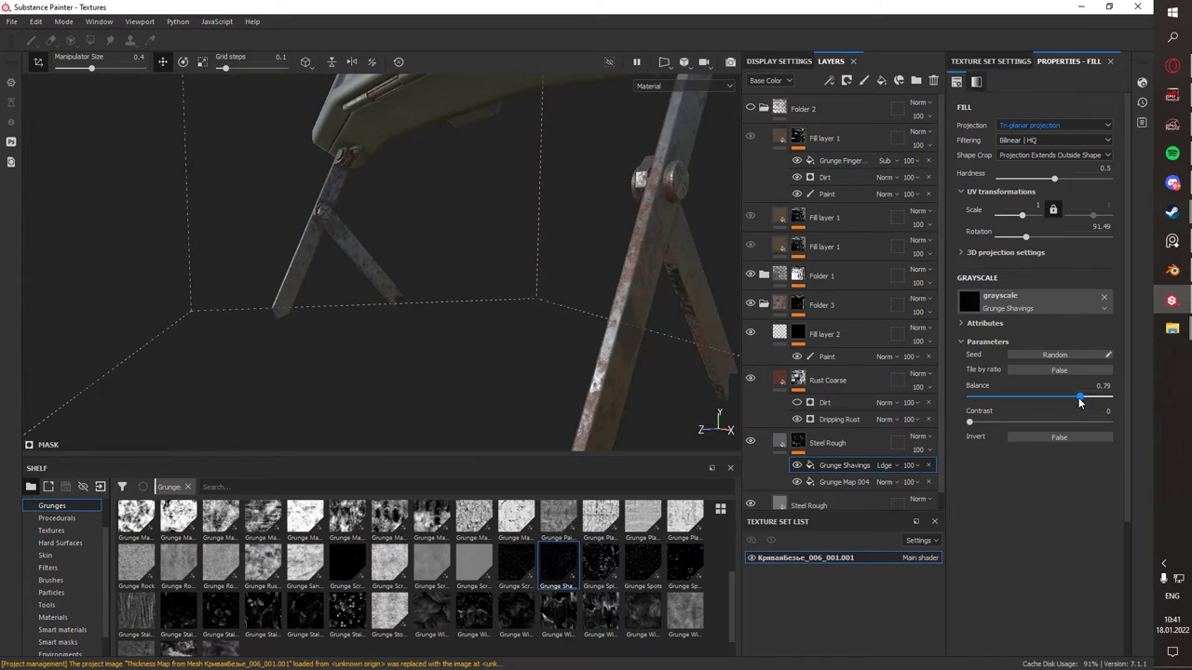
mouse_move(395, 285)
alt+mouse_down()
mouse_move(457, 252)
mouse_move(643, 255)
alt+mouse_up()
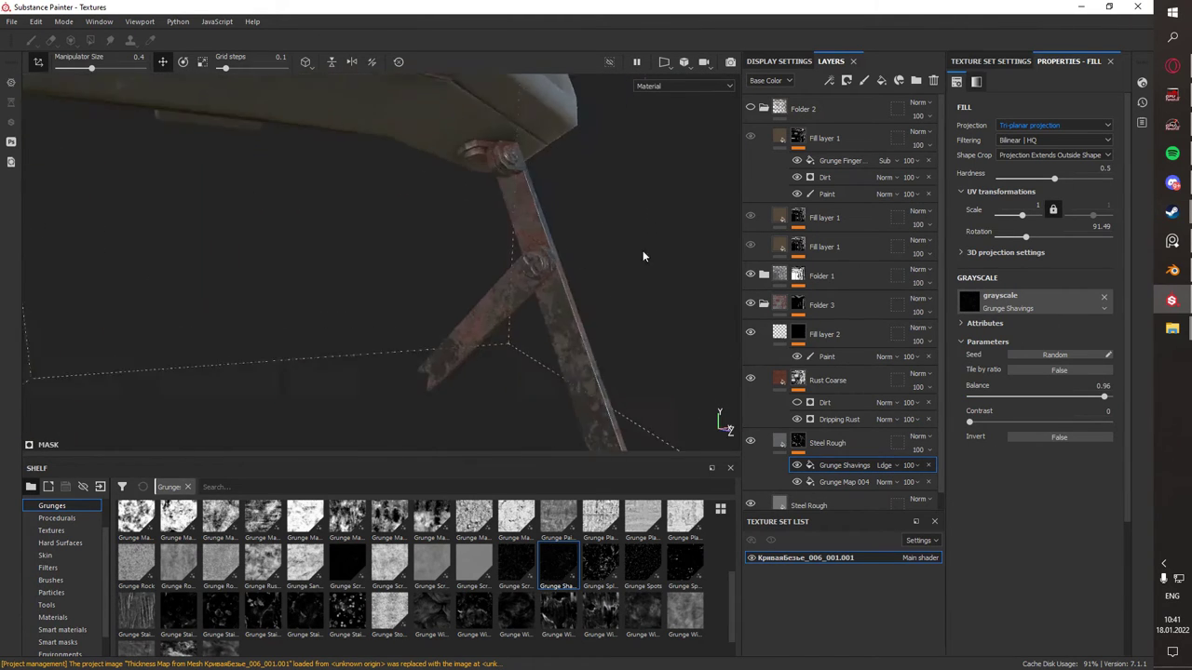
- Delete the Dirt effect from Rust Coarse and lower Dripping Rust spreading to 0.33
click(831, 402)
key(Delete)
mouse_move(233, 280)
alt+mouse_down()
mouse_move(413, 266)
mouse_move(549, 233)
alt+mouse_up()
click(828, 198)
- Switch to polygon fill, add a paint layer to Fill layer 1's mask, and hide the second Fill layer 1
mouse_move(446, 242)
alt+mouse_down()
mouse_move(553, 213)
mouse_move(563, 366)
alt+mouse_up()
key(4)
right_click(798, 137)
click(865, 452)
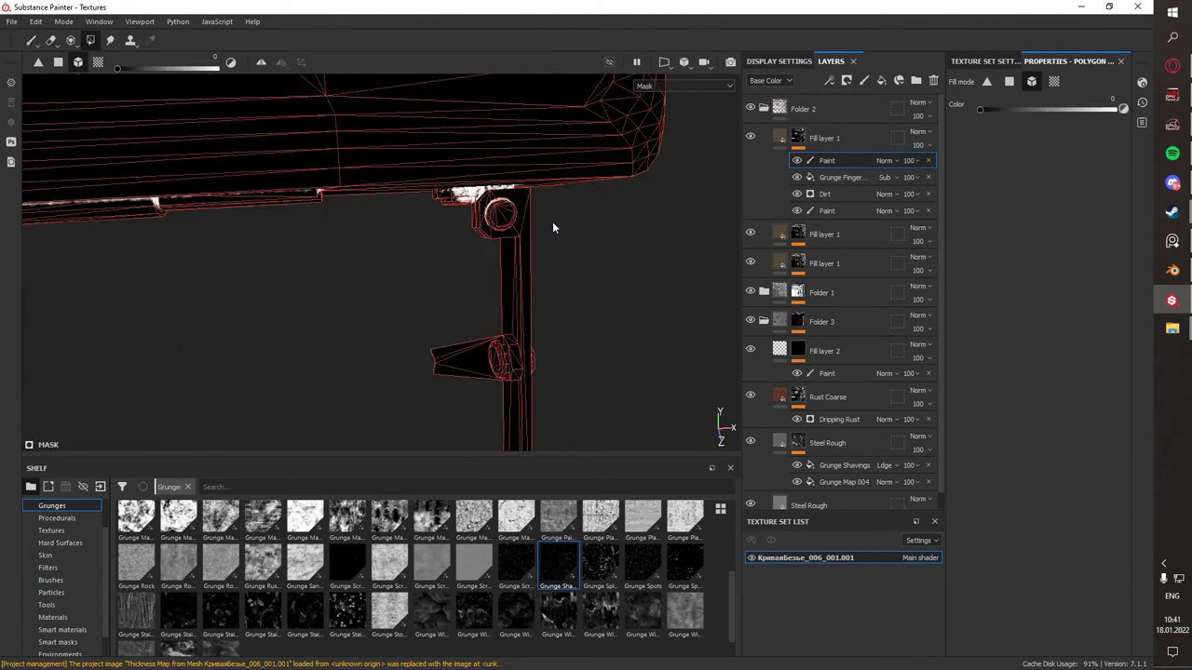
mouse_move(553, 226)
alt+mouse_down()
mouse_move(192, 217)
mouse_move(272, 196)
alt+mouse_up()
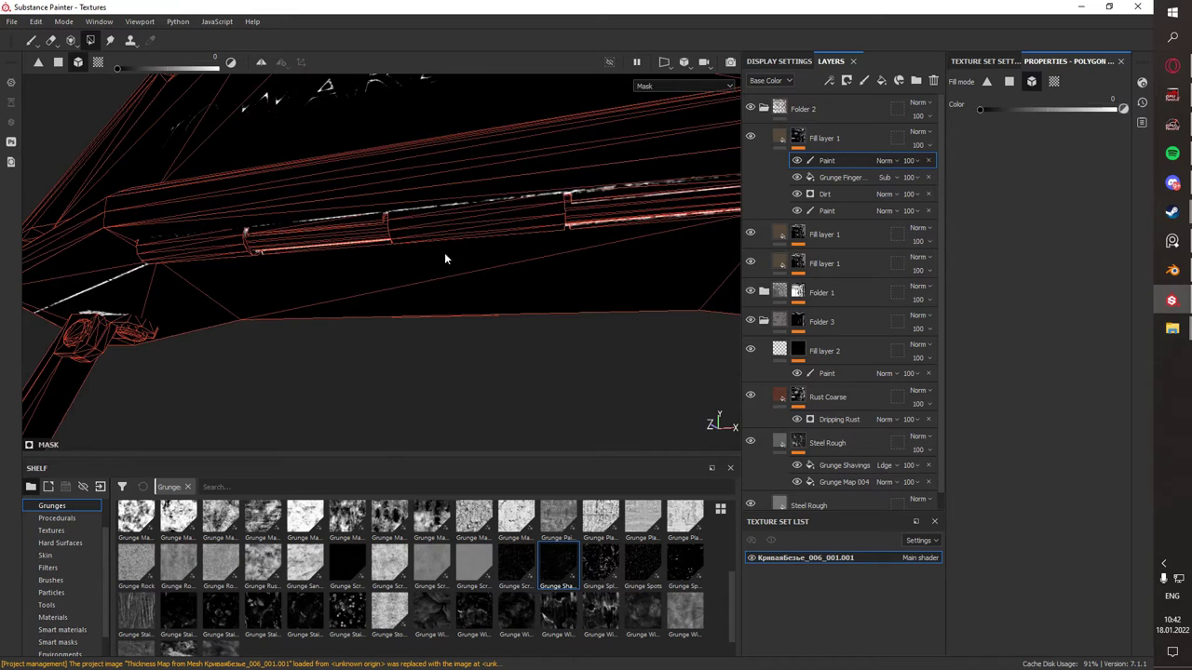
mouse_move(444, 253)
alt+mouse_down()
mouse_move(527, 259)
mouse_move(559, 279)
alt+mouse_up()
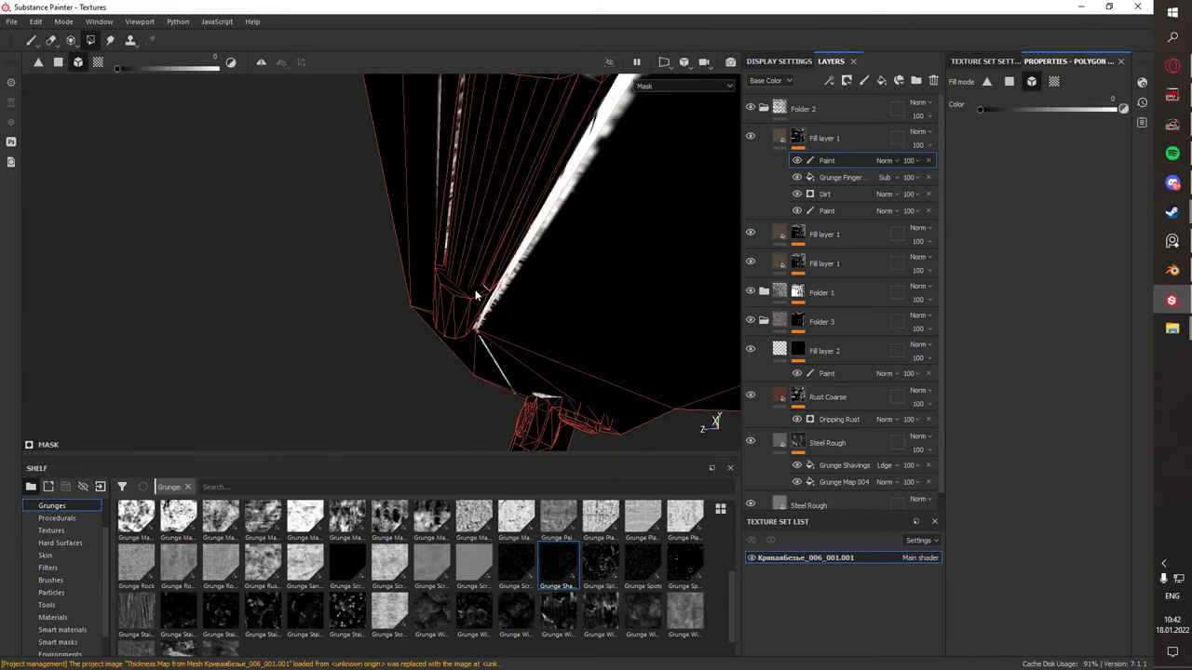
click(824, 138)
click(750, 166)
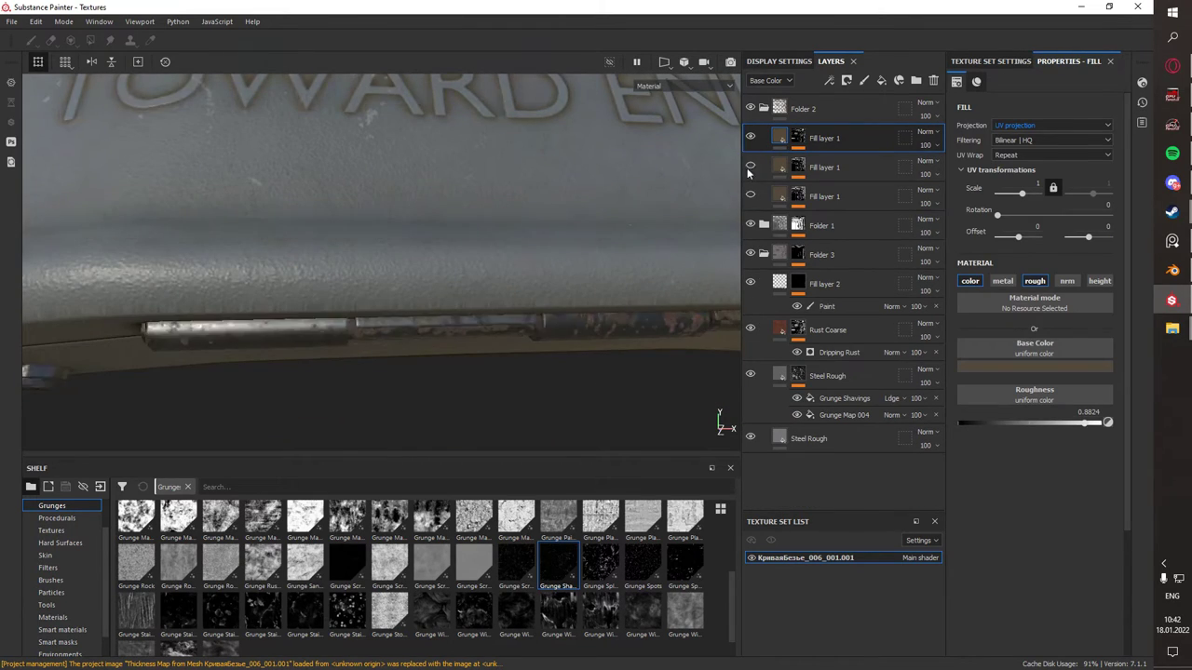
- Try a white paint mask on Folder 2, then undo and redo it
right_click(843, 110)
click(870, 130)
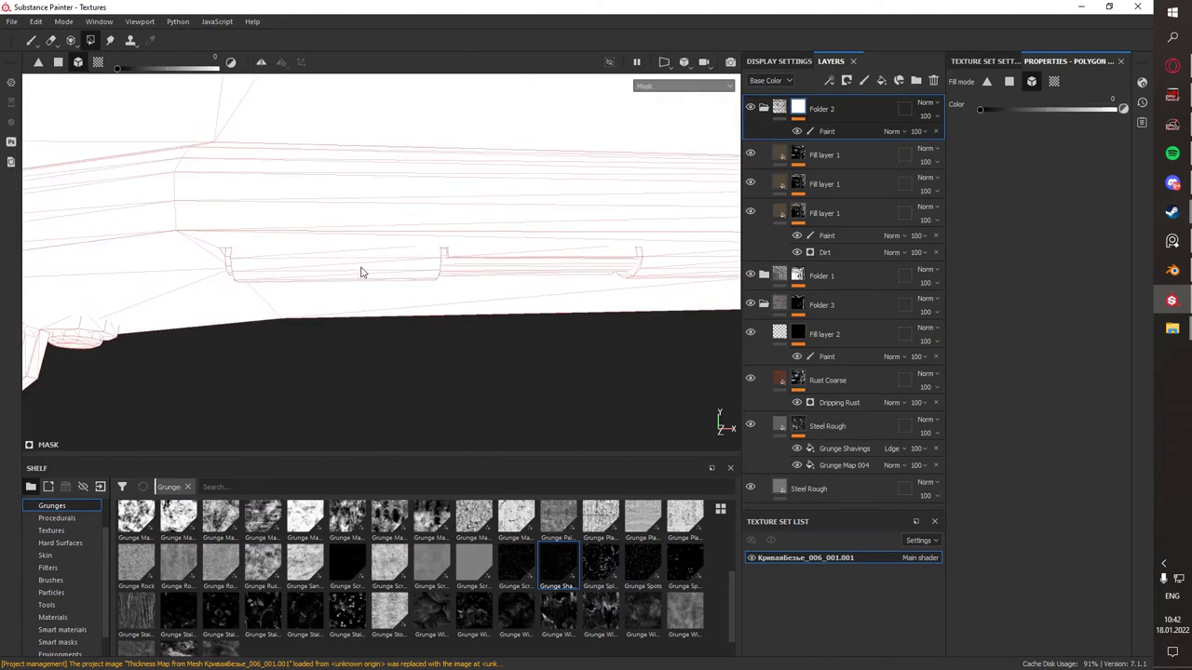
mouse_move(362, 273)
alt+mouse_down()
mouse_move(500, 304)
mouse_move(243, 223)
mouse_move(563, 367)
mouse_move(499, 229)
mouse_move(401, 298)
alt+mouse_up()
key(ctrl+z)
key(ctrl+y)
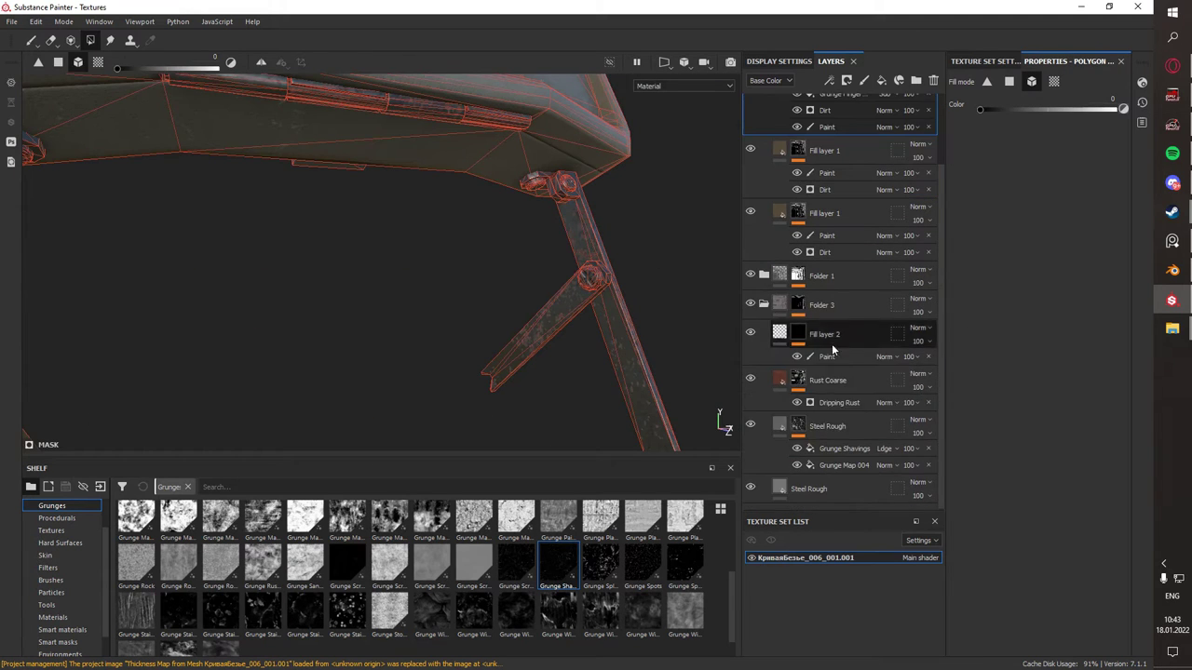
- Move Fill layer 1 from Folder 1 into Folder 3
click(798, 276)
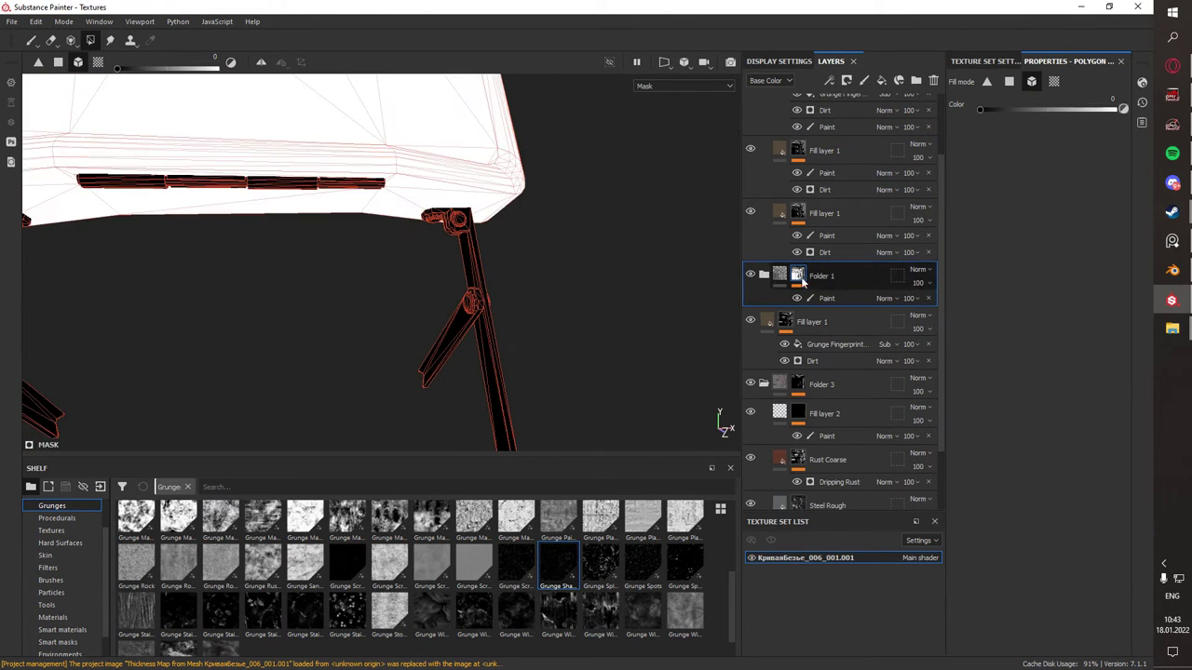
drag(784, 321, 777, 263)
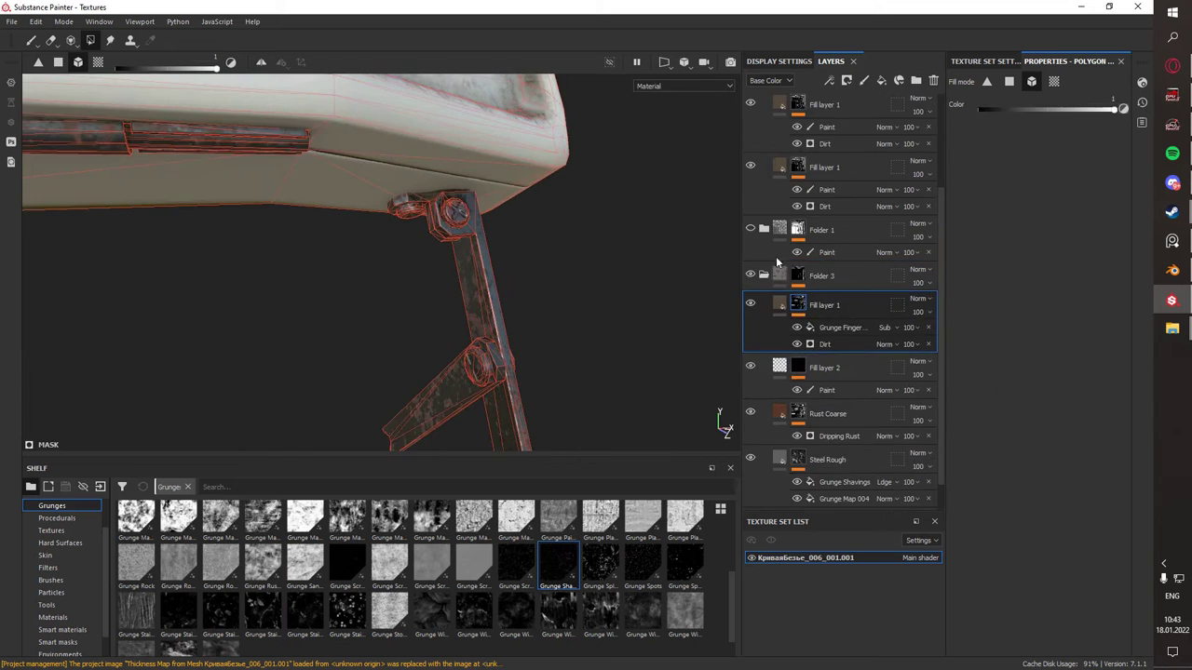
click(780, 304)
alt+drag(521, 233, 620, 267)
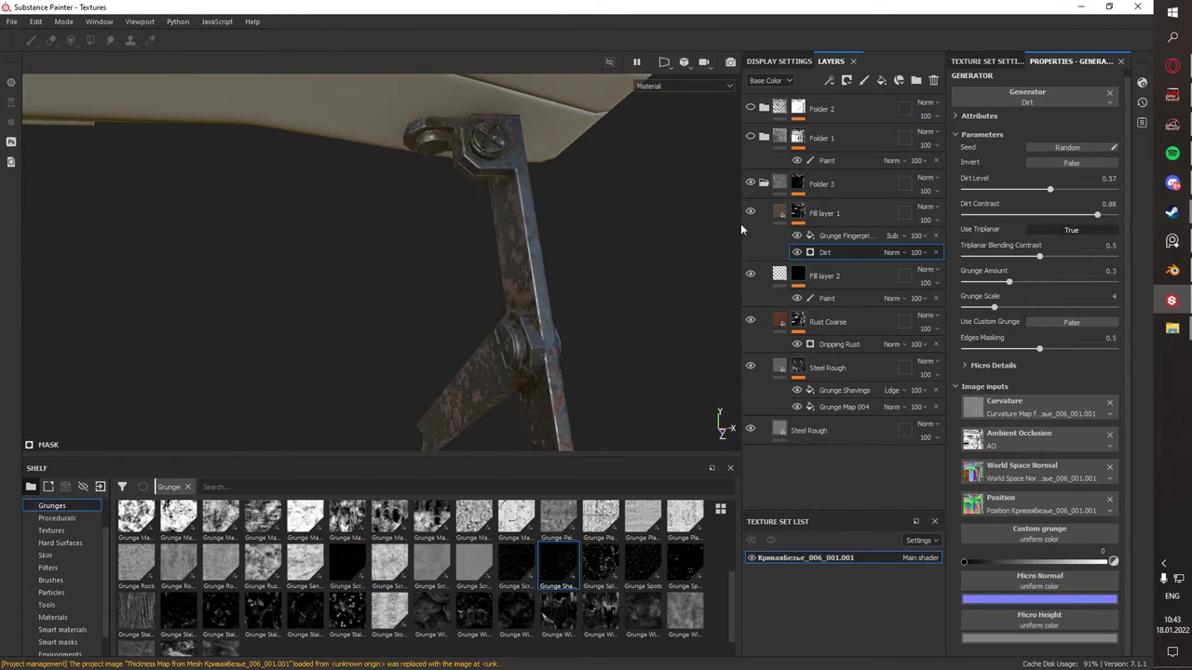
- Undo Fill layer 1's Dirt and grunge effects, frame the case, and save the project
key(ctrl+z)
alt+drag(532, 199, 686, 162)
key(f)
key(ctrl+s)
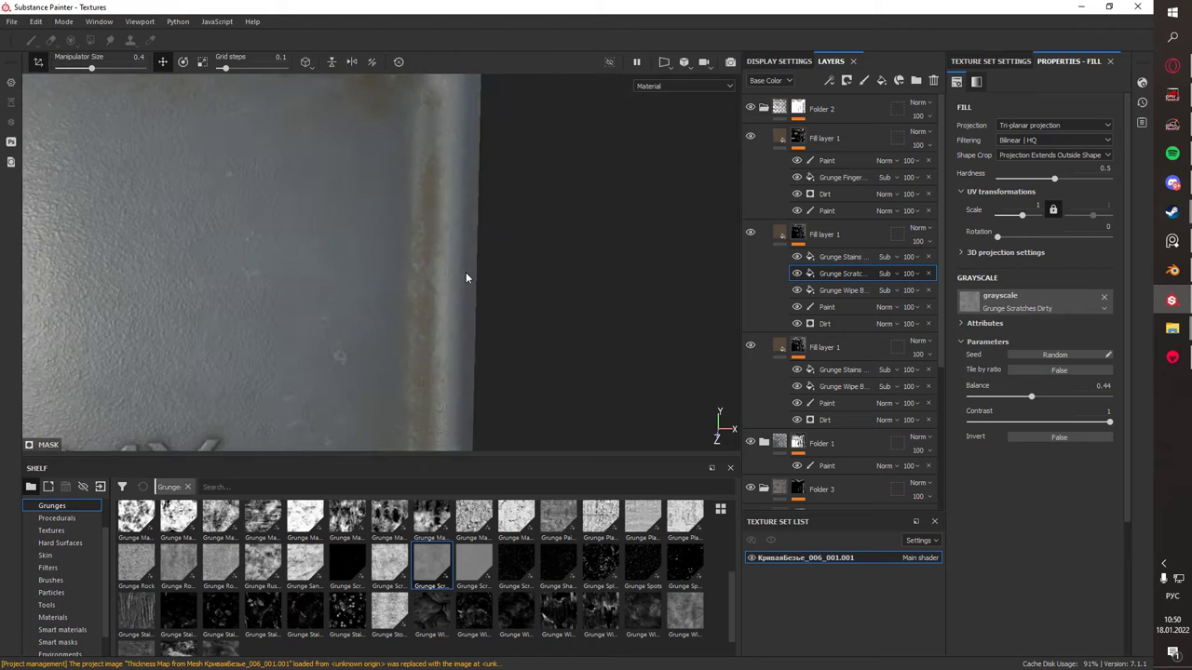
- Set scratches grunge balance to 0.44 and move Grunge Fingerprints up with balance 0.95
scroll(549, 577, up, 3)
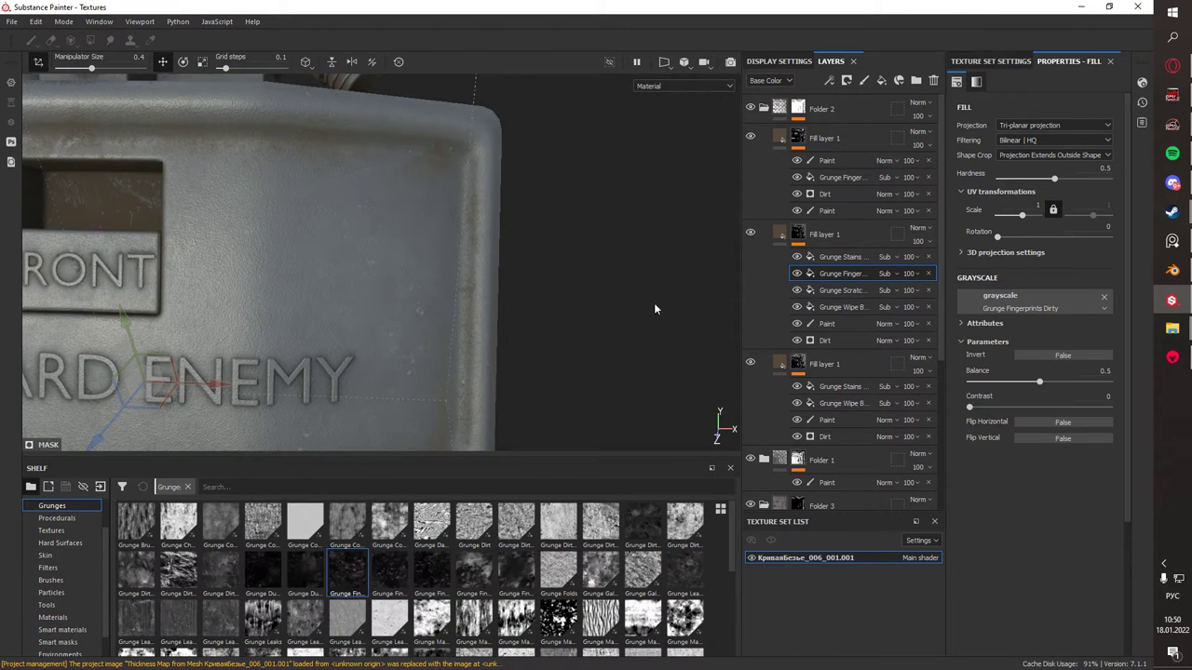
drag(1057, 383, 1015, 377)
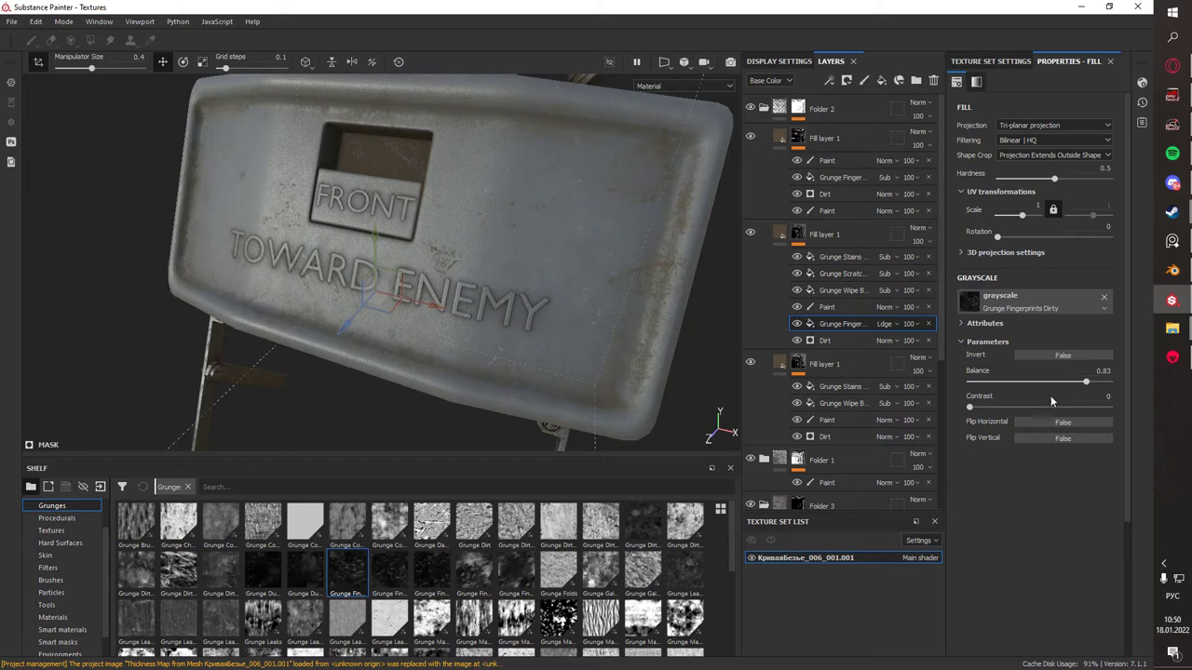
drag(833, 279, 838, 268)
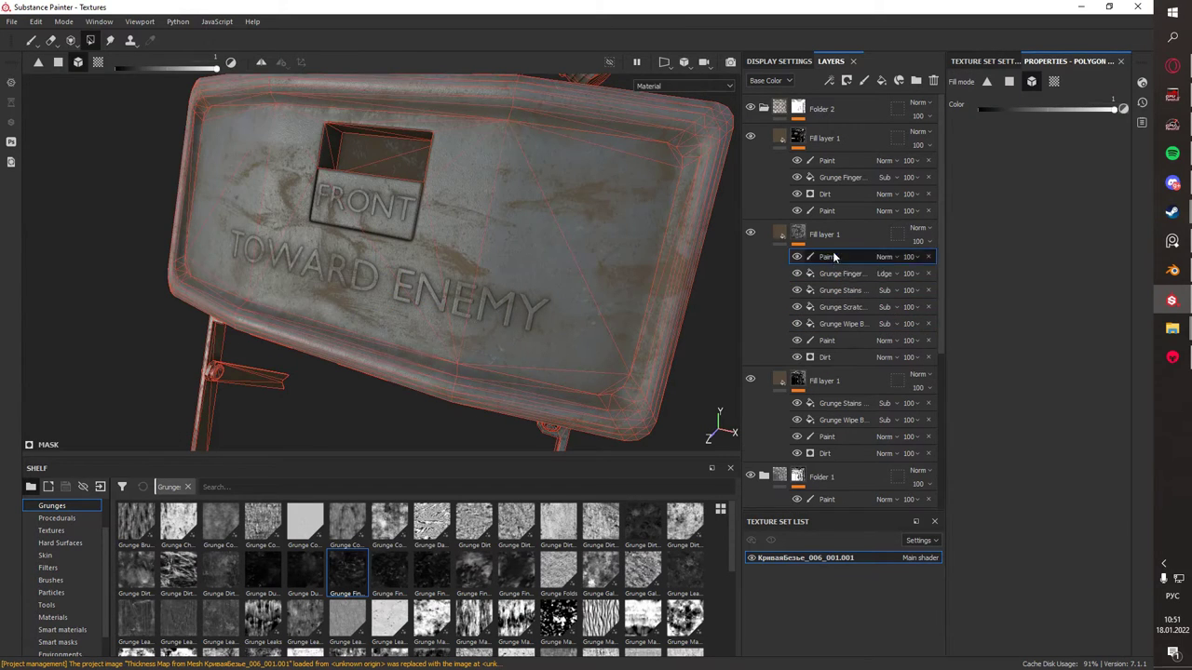
drag(1086, 382, 1102, 384)
- Swap in Grunge Fingerprints Dusty Spread at balance 0.5 and lower the leak grunge to 0.37
drag(305, 570, 999, 303)
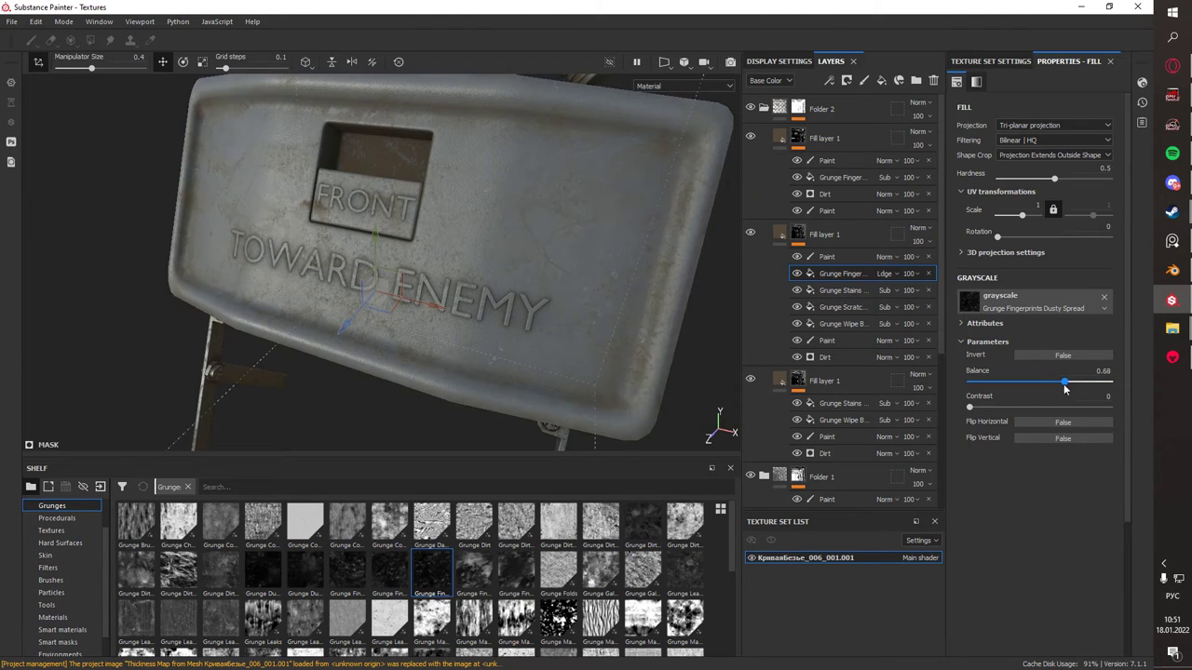
drag(1064, 383, 1038, 383)
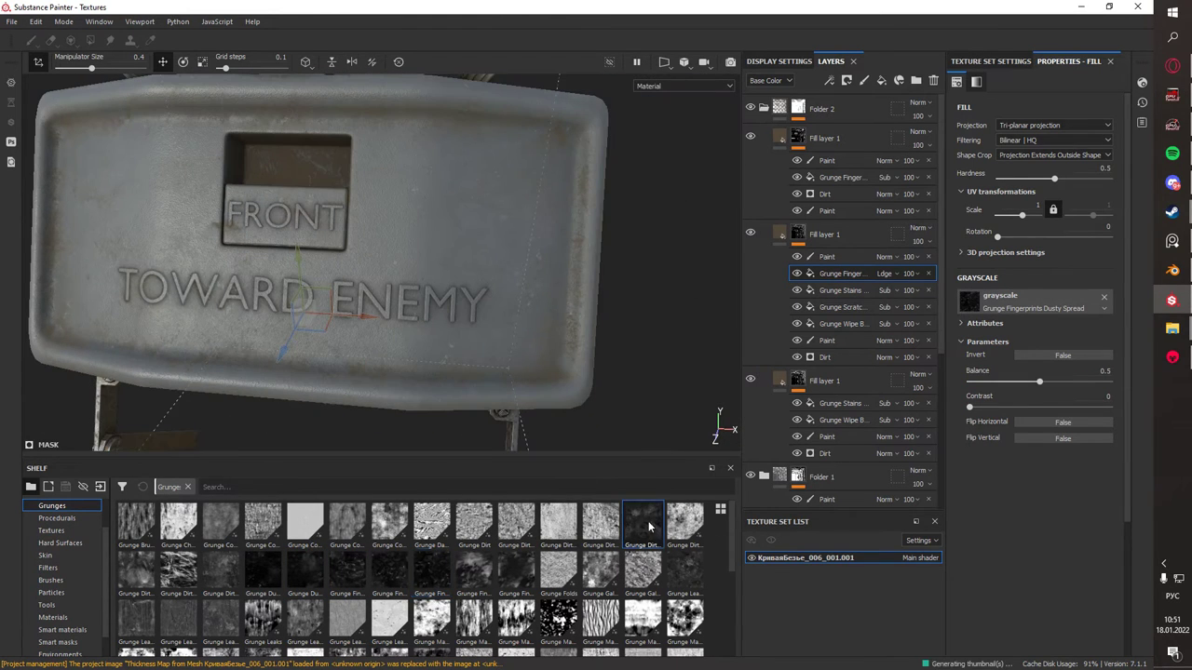
drag(1044, 384, 1020, 382)
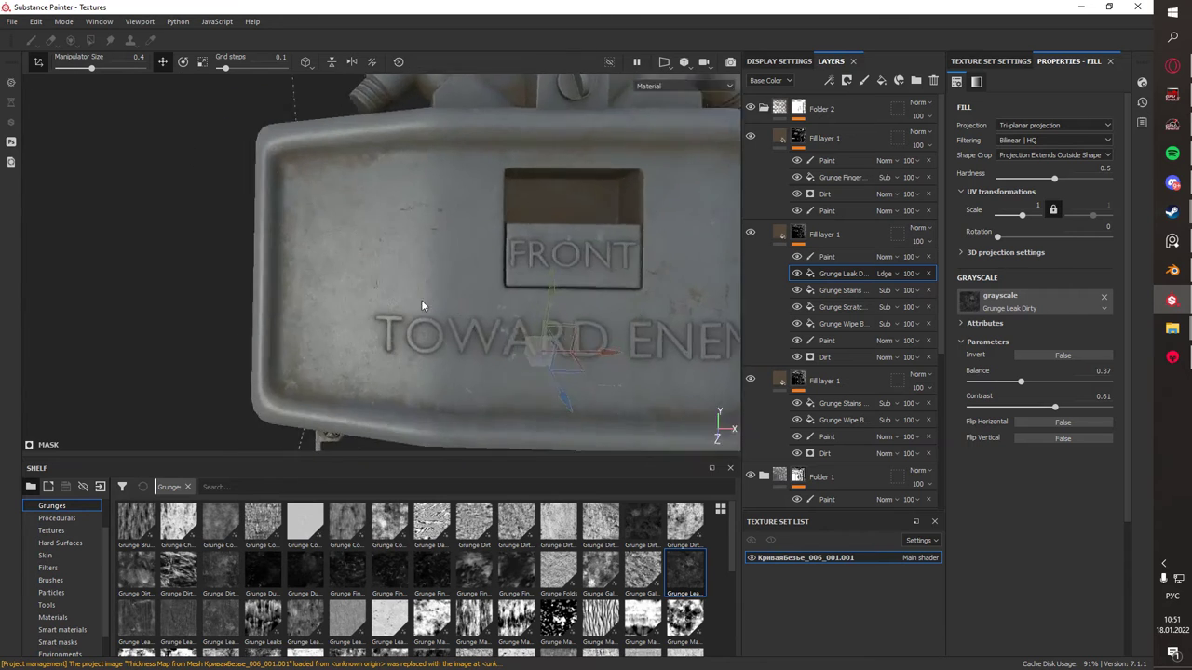
- Assign Grunge Map 004 as the mask texture and lower its balance and contrast
alt+drag(559, 307, 627, 321)
drag(558, 619, 999, 302)
alt+drag(522, 317, 453, 336)
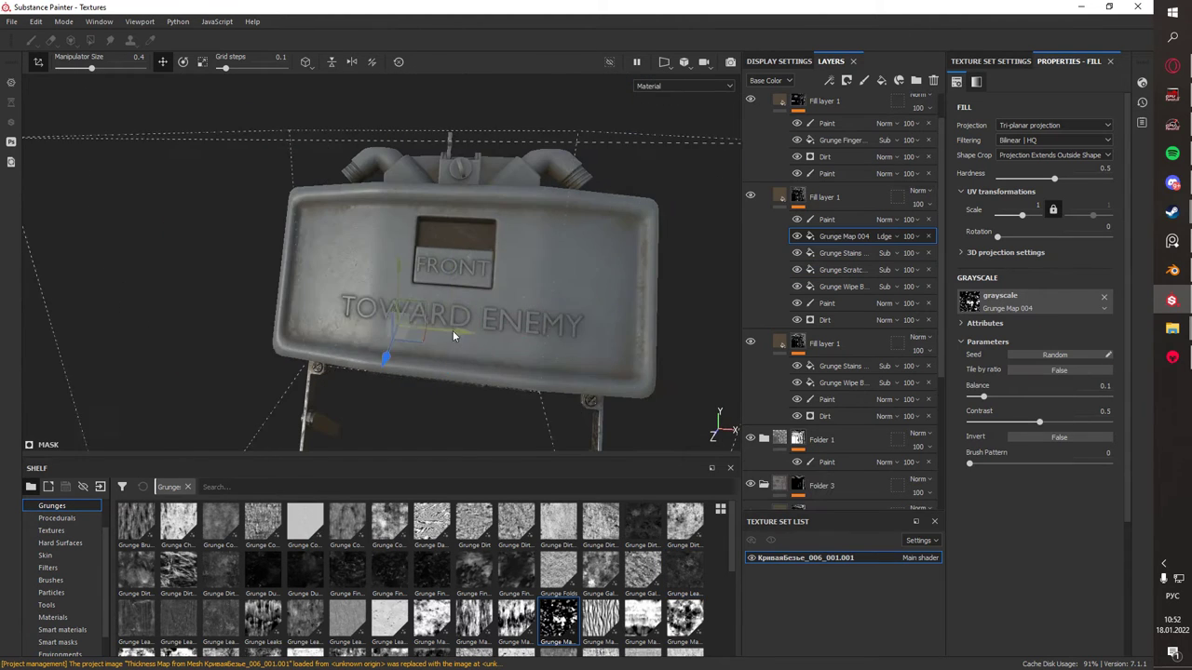
alt+drag(521, 279, 407, 292)
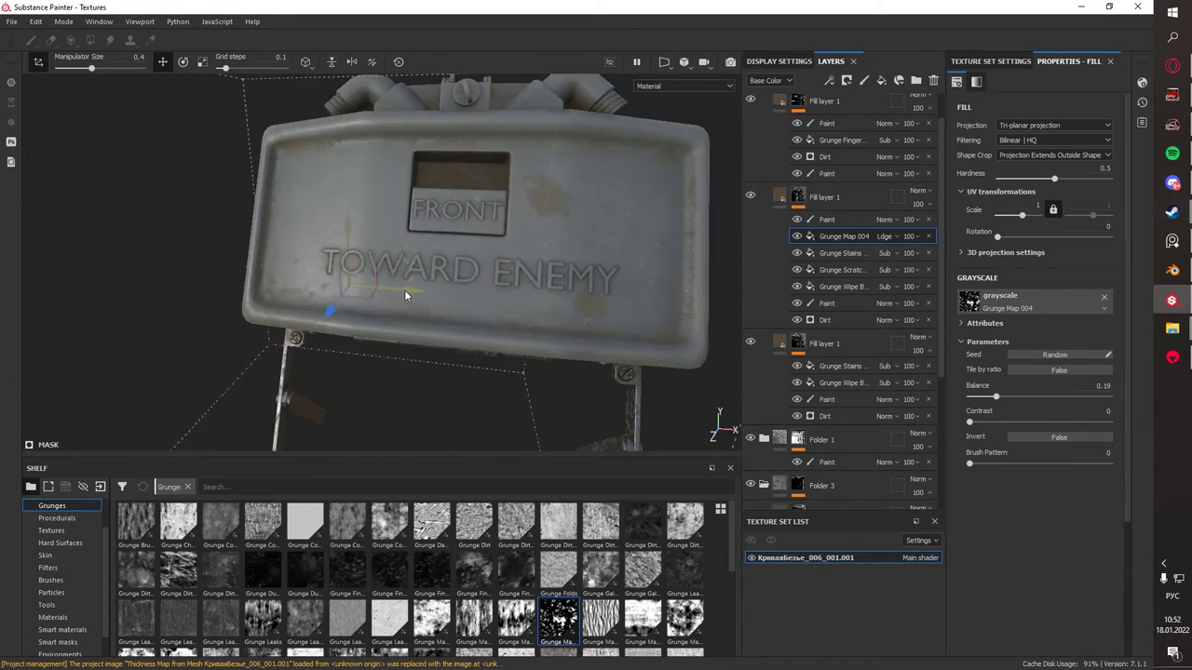
- Add a paint effect and a Grunge Map 004 copy to the top wear layer's mask, deleting the extra paint effect
click(823, 196)
mouse_move(558, 261)
alt+mouse_down()
mouse_move(511, 244)
mouse_move(506, 261)
mouse_move(559, 242)
alt+mouse_up()
click(842, 236)
click(822, 197)
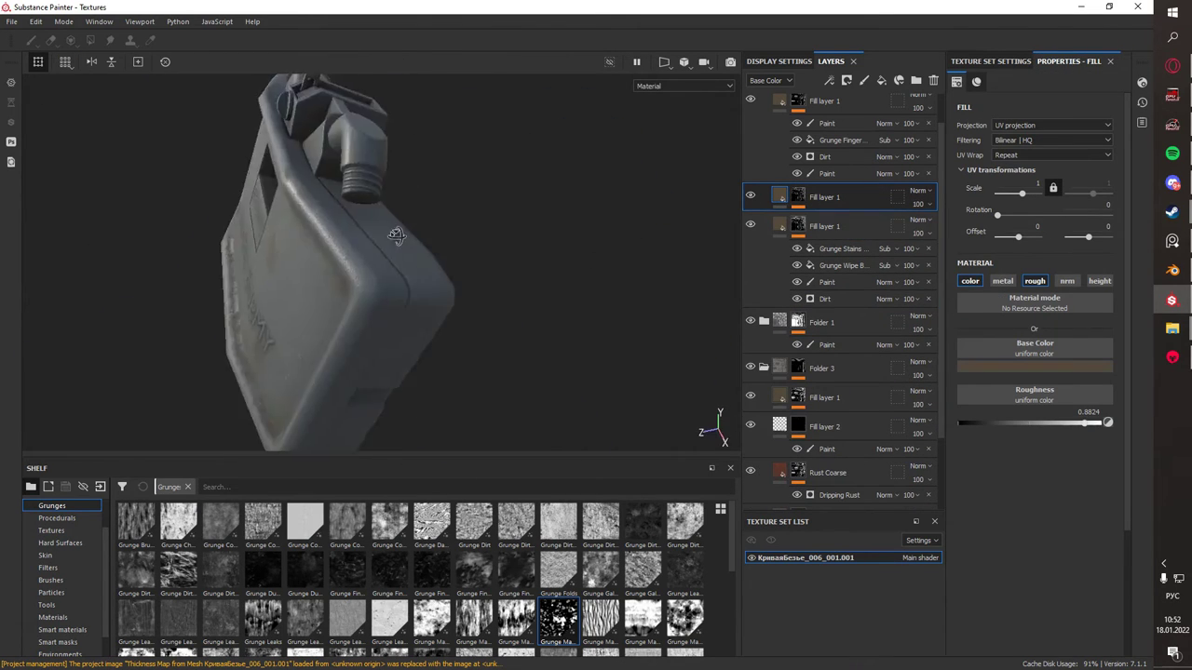
click(864, 80)
alt+drag(419, 279, 484, 270)
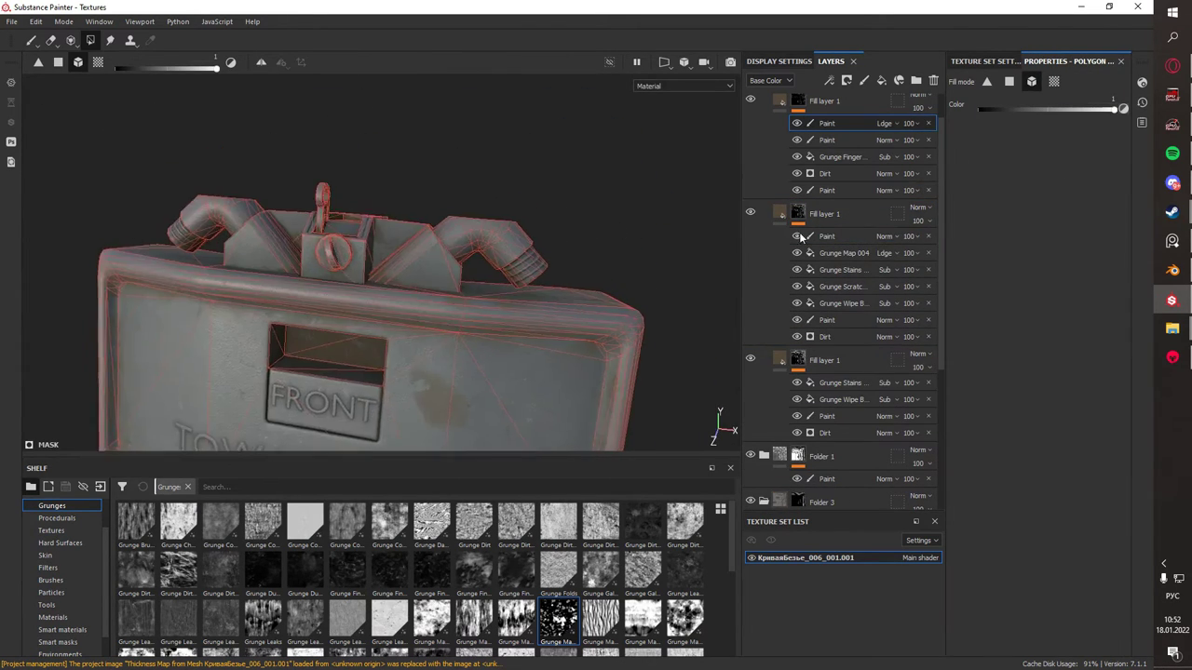
ctrl+drag(837, 253, 842, 146)
click(838, 125)
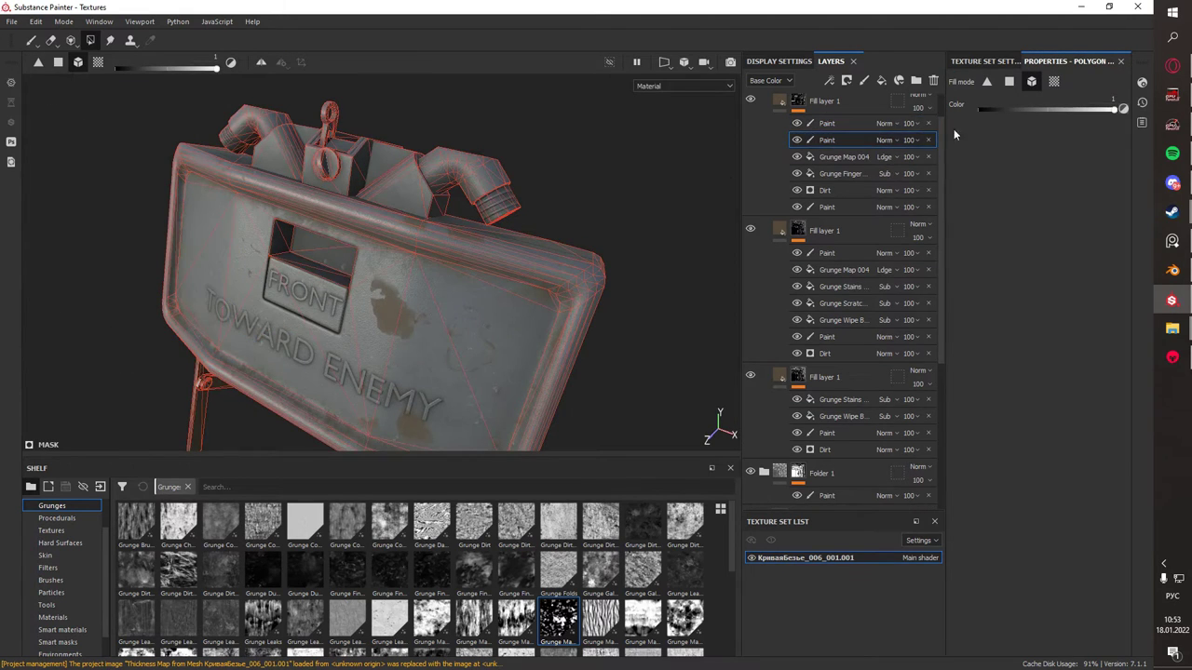
key(Delete)
- Remove the copied Grunge Map 004 from the top layer and select the second layer's paint mask
alt+drag(596, 158, 279, 265)
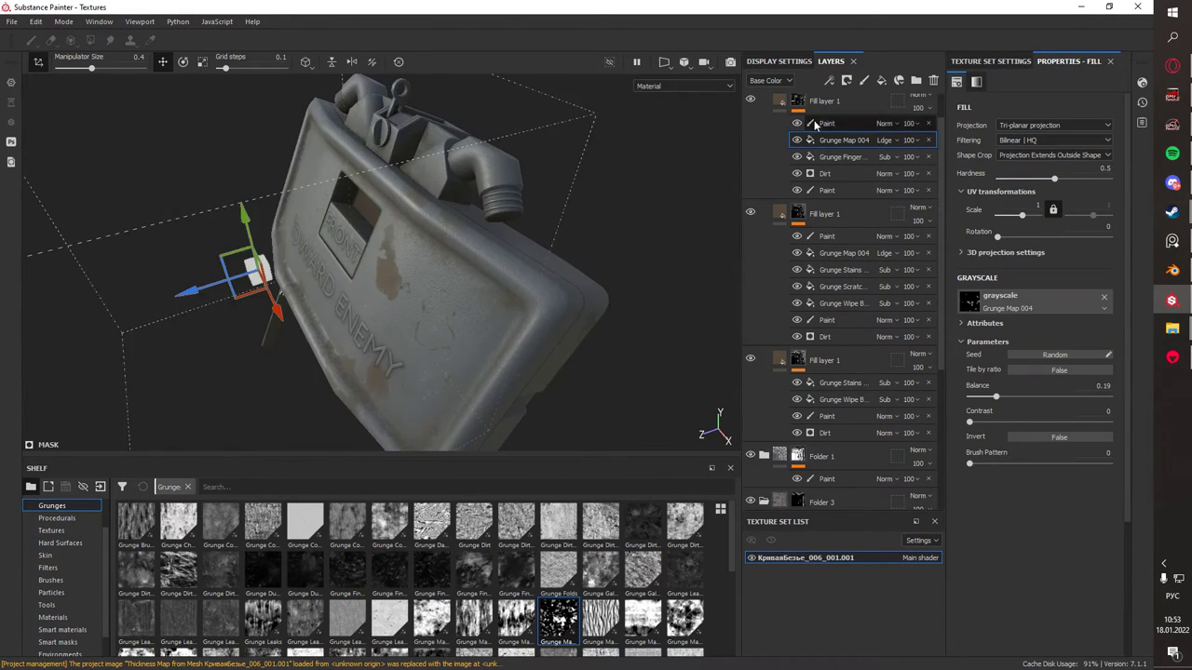
scroll(547, 233, up, 5)
alt+drag(546, 233, 99, 218)
key(Delete)
click(826, 219)
scroll(434, 247, up, 3)
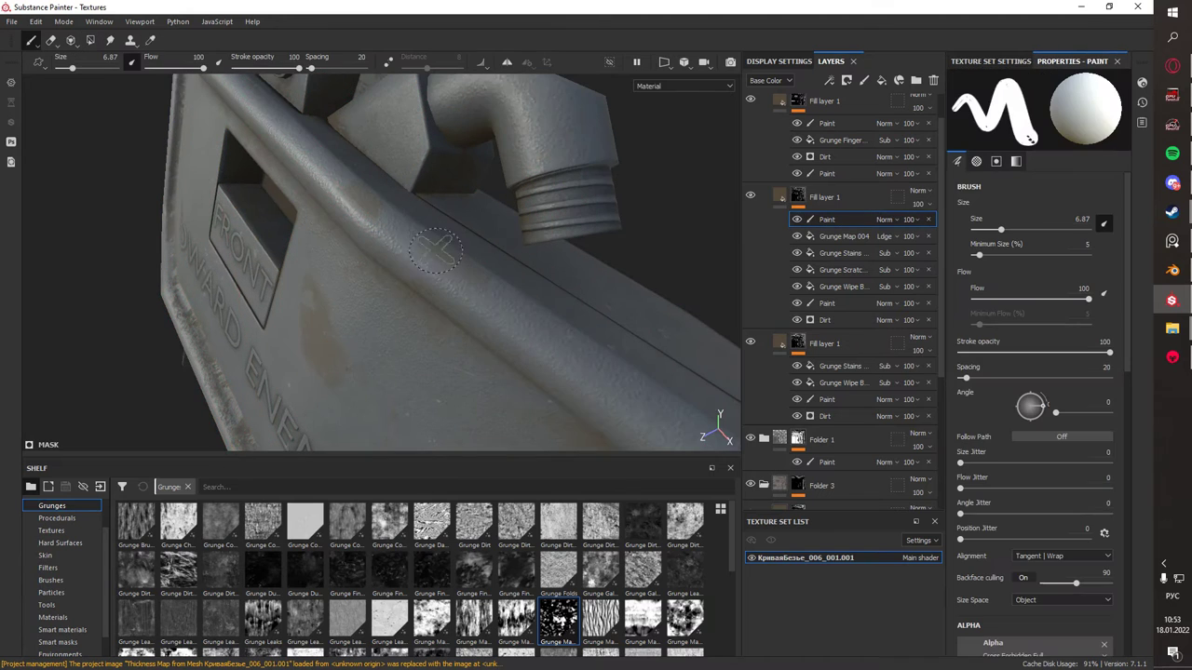
- Load the brushes and view the layer mask along the mine's front edges
click(50, 580)
mouse_move(392, 220)
alt+mouse_down()
mouse_move(456, 264)
mouse_move(540, 238)
alt+mouse_up()
key(c)
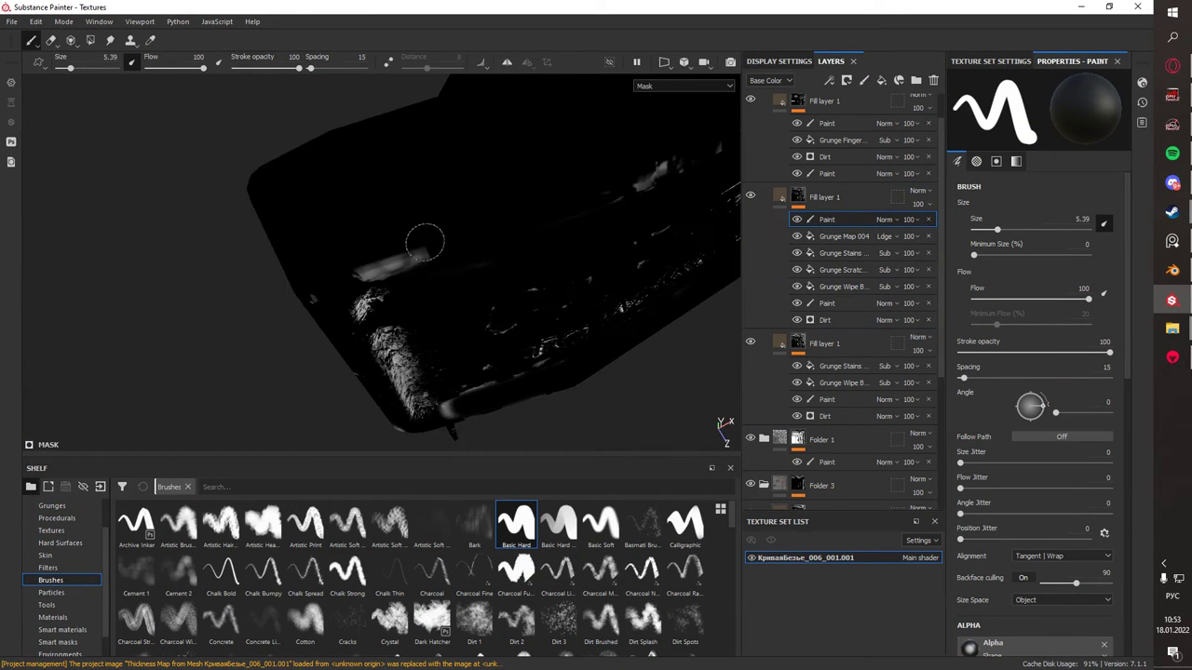
mouse_move(425, 242)
alt+mouse_down()
mouse_move(399, 279)
mouse_move(465, 340)
alt+mouse_up()
alt+drag(390, 334, 377, 291)
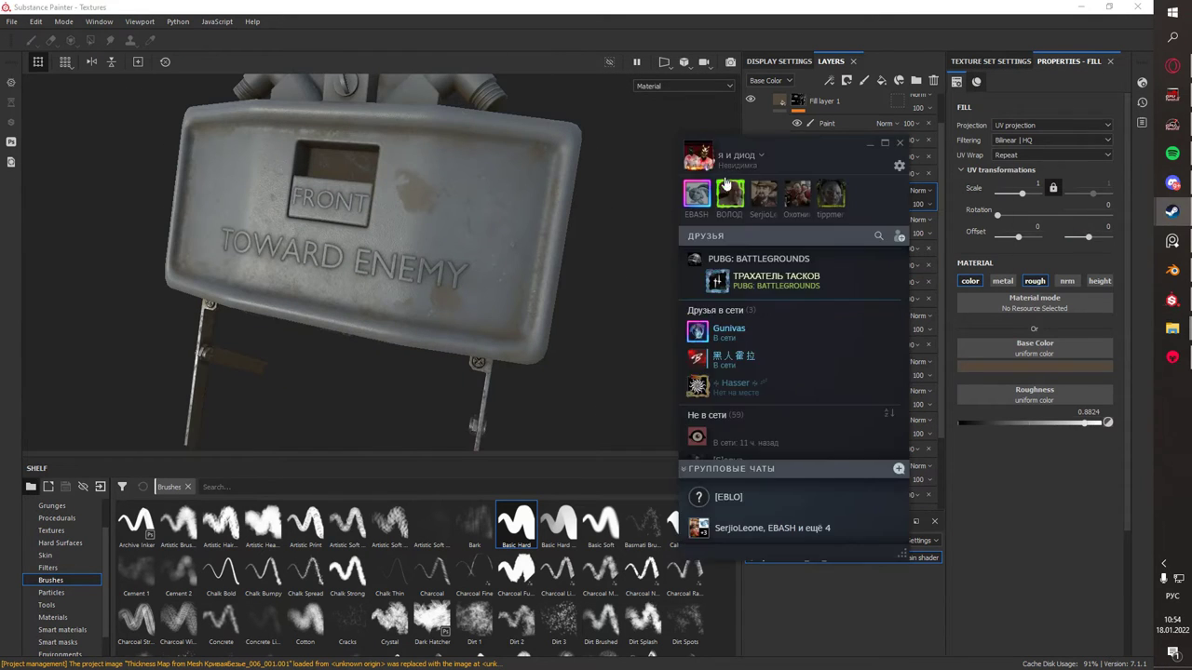
alt+drag(673, 252, 399, 338)
- Add Folder 4 with a red, black-masked fill layer placed above it
click(764, 185)
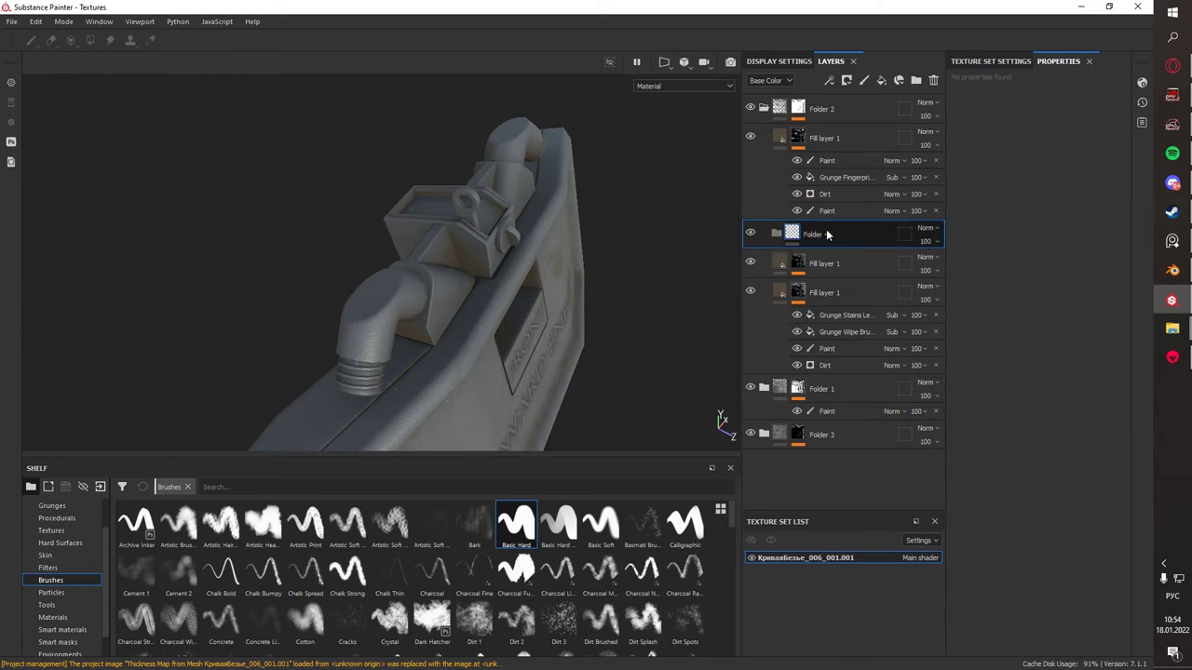
click(881, 80)
alt+drag(521, 279, 600, 229)
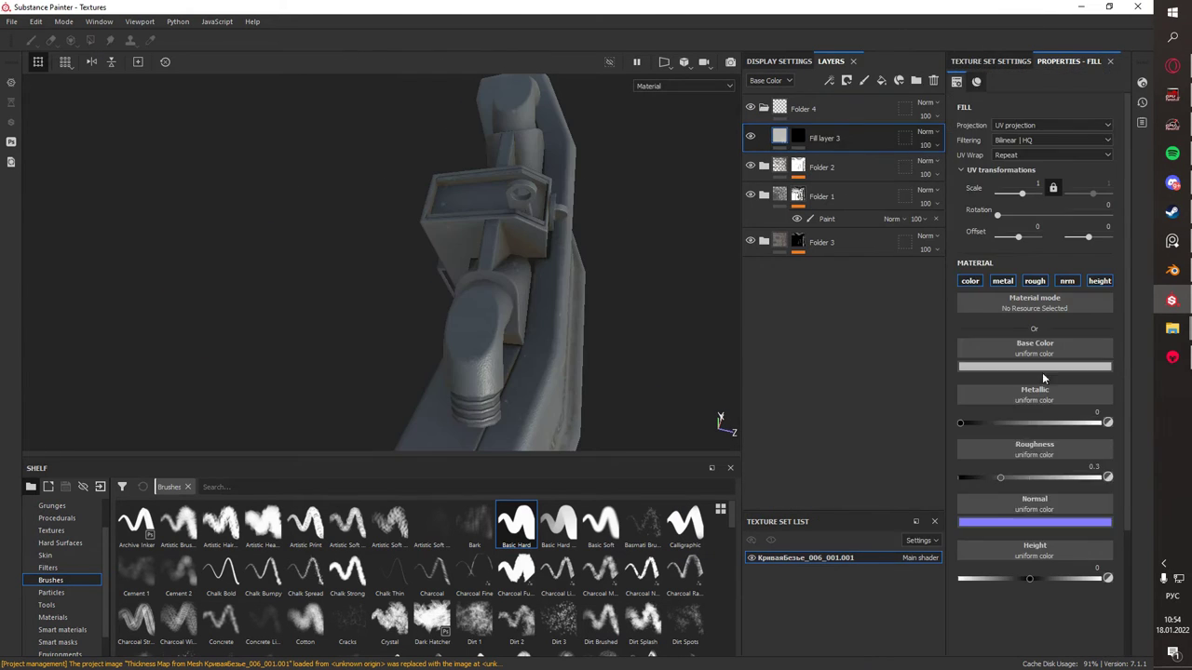
right_click(797, 138)
click(890, 454)
alt+drag(558, 279, 539, 205)
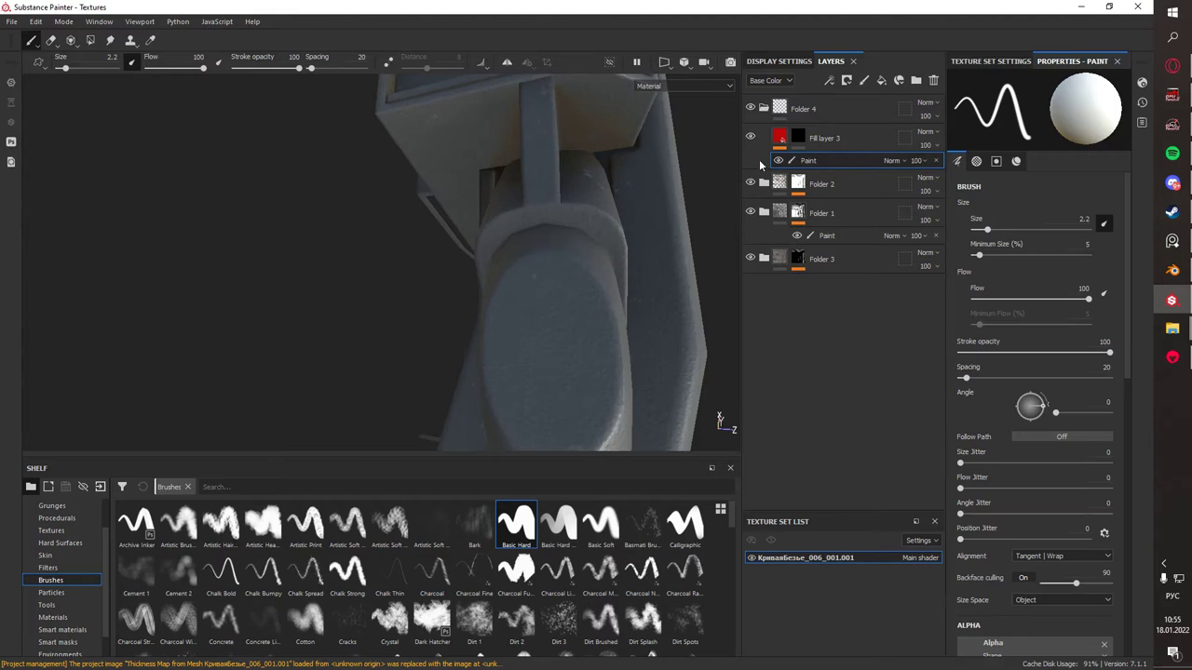
drag(810, 138, 810, 101)
- Paint a red line along the hose top, test it as raised height, then delete the trial layer
click(828, 109)
click(913, 130)
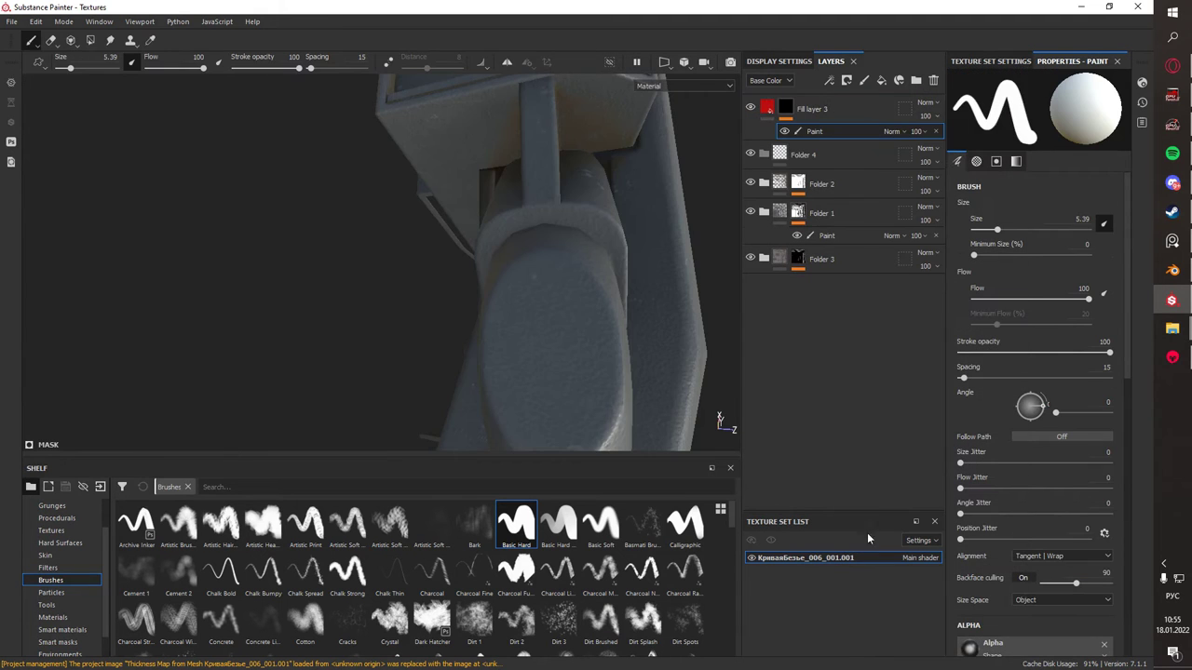
alt+drag(553, 220, 484, 279)
click(774, 112)
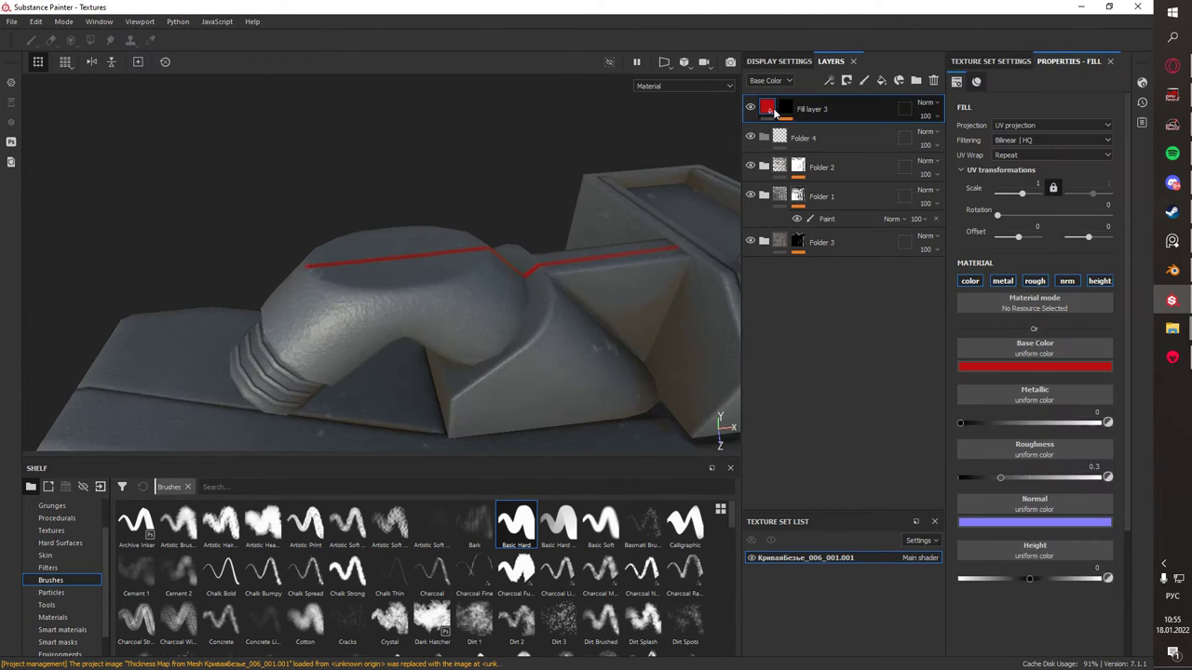
click(969, 280)
alt+drag(540, 249, 439, 348)
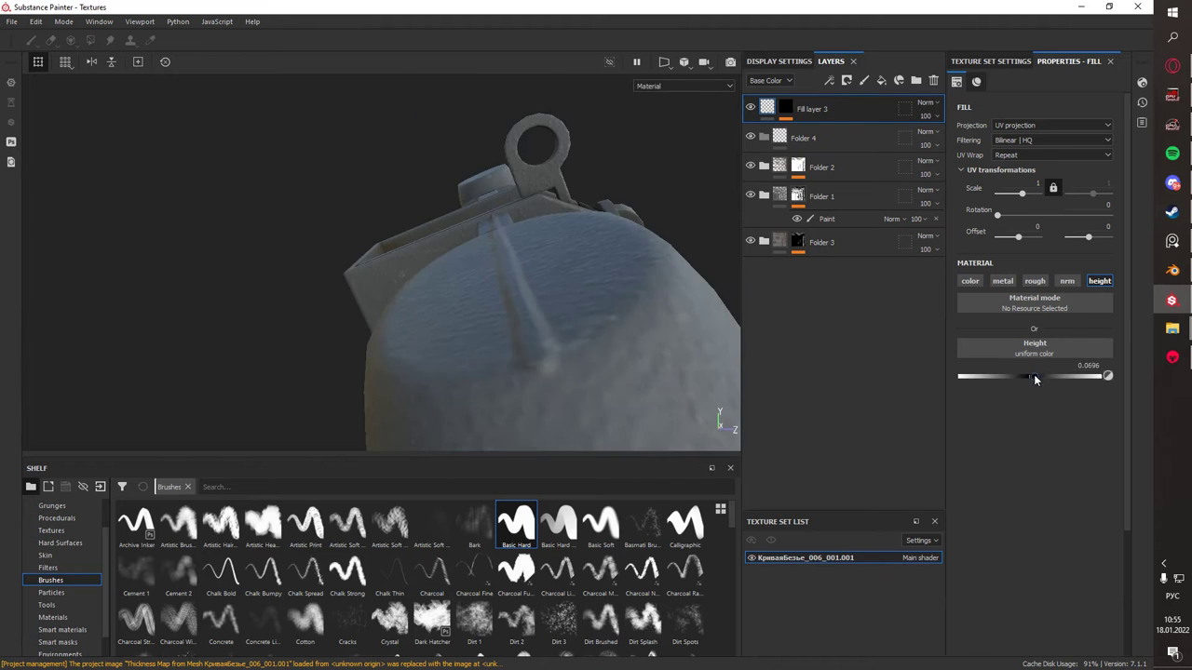
click(810, 138)
mouse_move(578, 242)
alt+mouse_down()
mouse_move(551, 174)
mouse_move(544, 246)
mouse_move(537, 221)
mouse_move(196, 346)
mouse_move(318, 301)
alt+mouse_up()
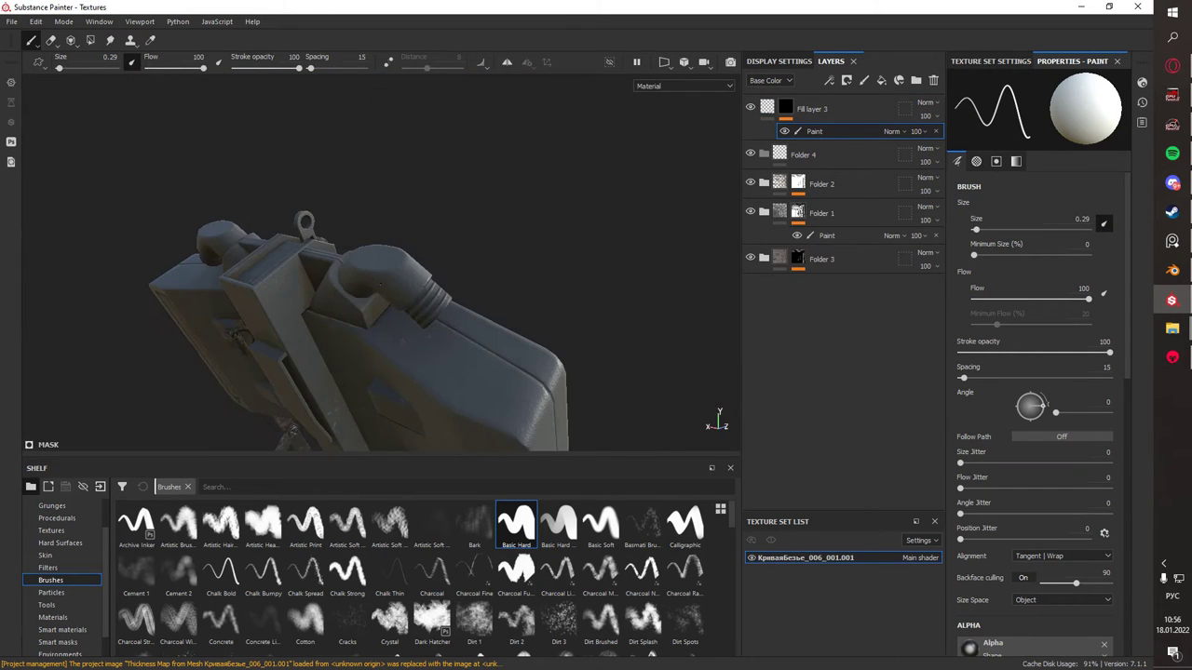
key(Delete)
- Select the top Fill layer 1's paint effect and view its mask on the mine's back
mouse_move(318, 300)
alt+right_down()
mouse_move(464, 285)
mouse_move(401, 279)
alt+right_up()
alt+drag(401, 279, 333, 266)
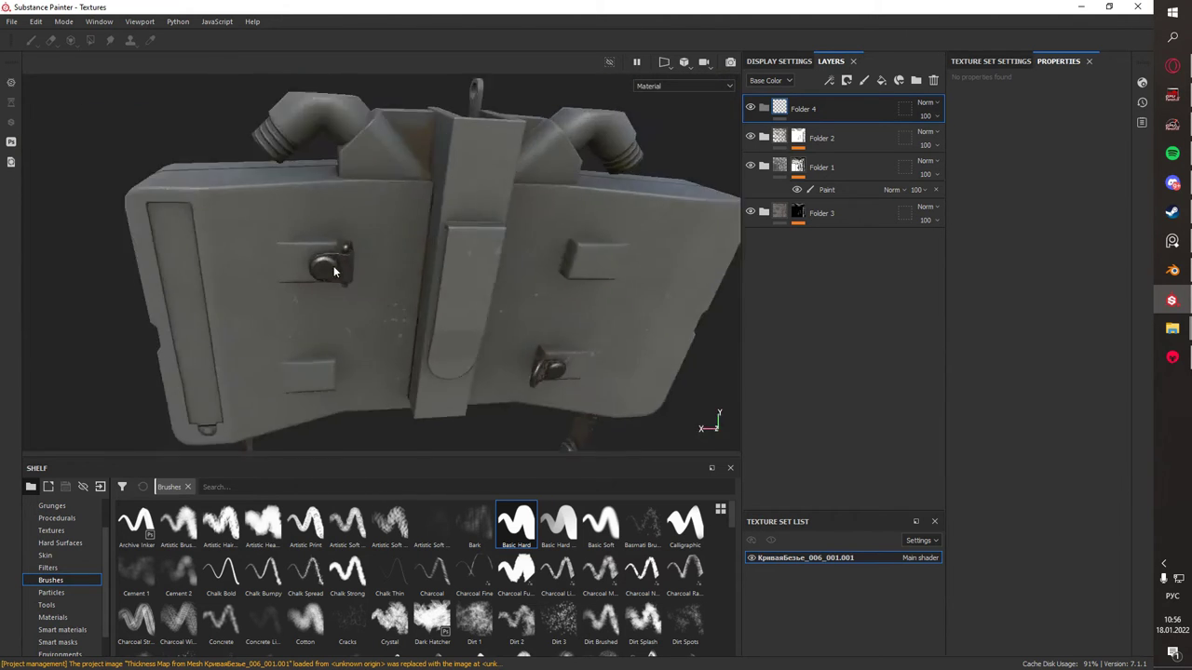
alt+middle_drag(333, 265, 434, 287)
alt+drag(434, 286, 318, 222)
alt+right_drag(318, 221, 391, 223)
click(841, 168)
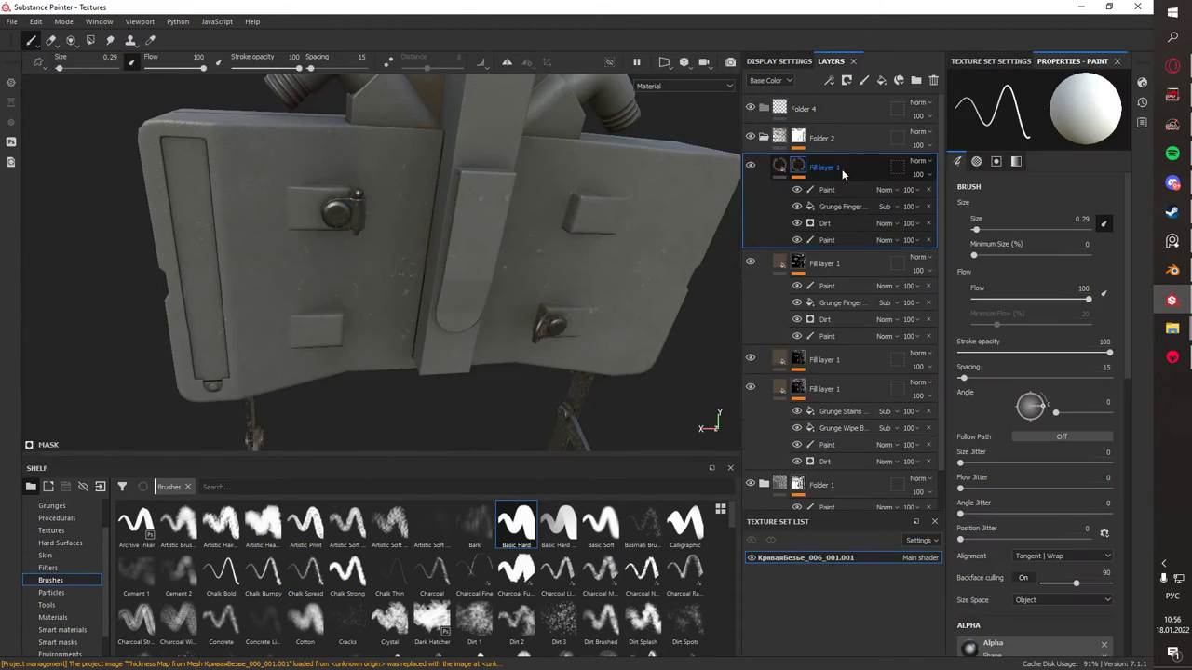
click(789, 123)
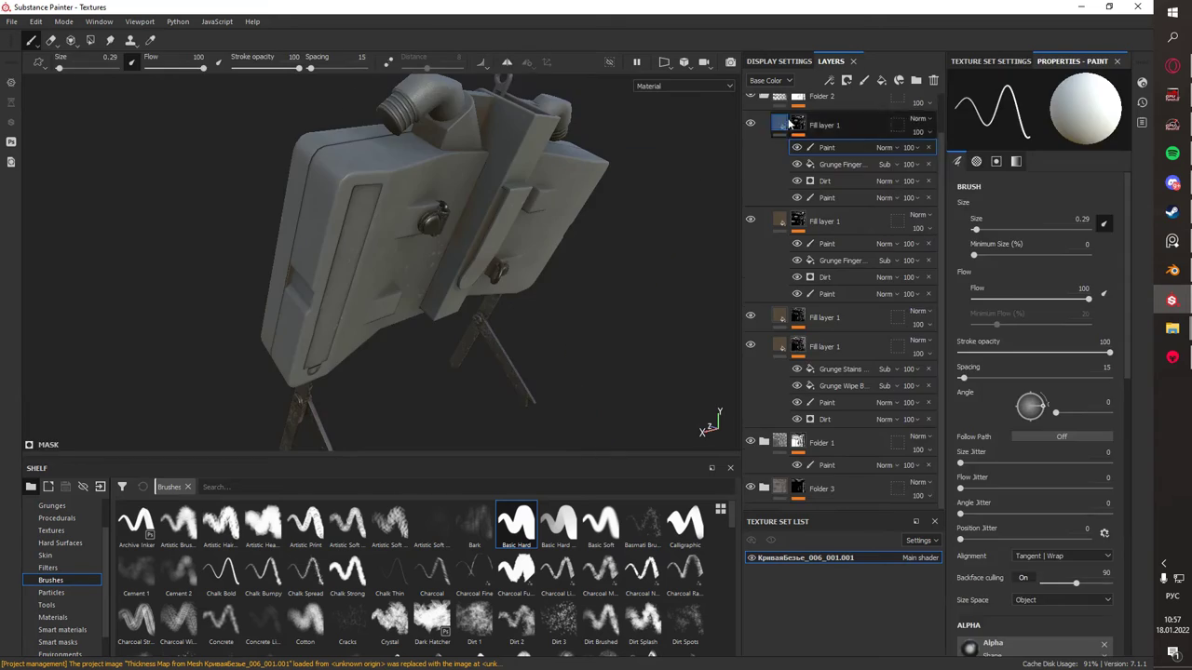
alt+click(798, 124)
key(4)
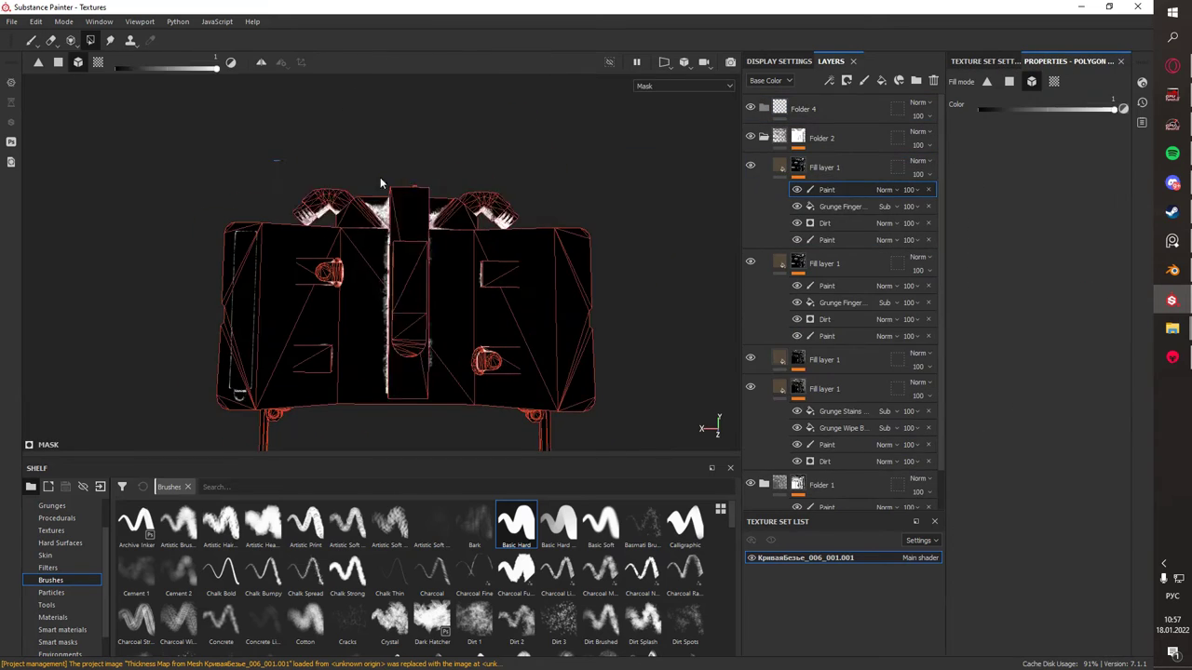
alt+drag(379, 177, 307, 261)
alt+right_drag(307, 261, 372, 233)
alt+drag(370, 229, 345, 266)
alt+right_drag(345, 266, 444, 237)
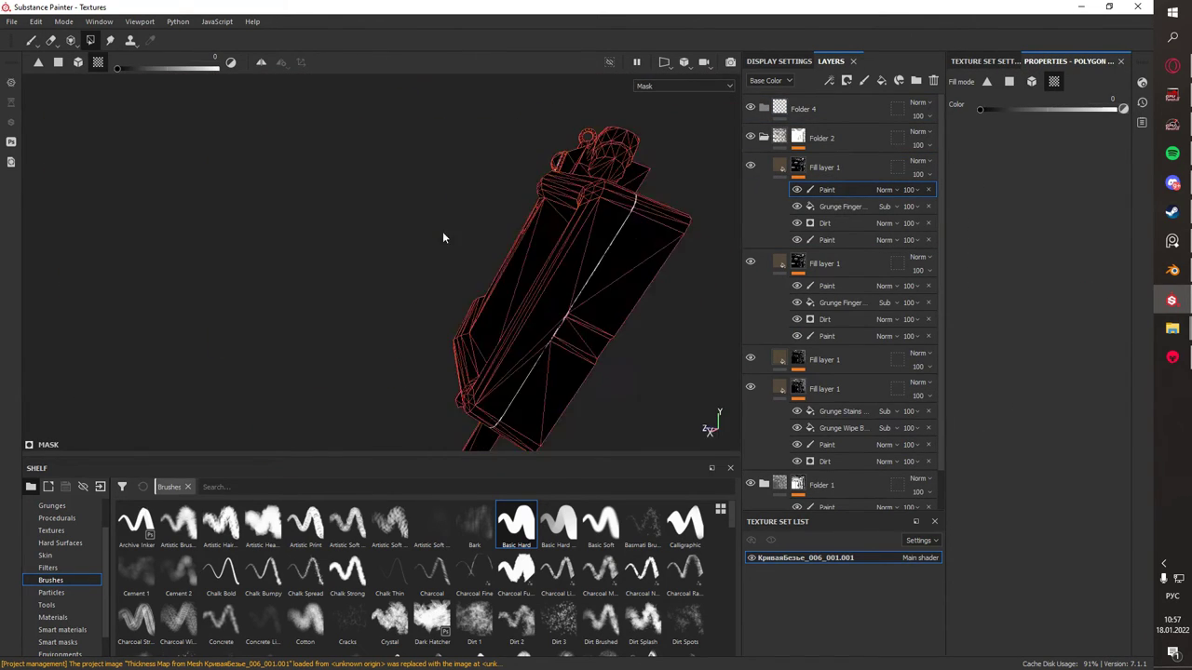
mouse_move(444, 236)
alt+mouse_down()
mouse_move(553, 266)
mouse_move(546, 173)
alt+mouse_up()
- Lower the Dirt generator's level to 0.24 and contrast to 0.44
click(824, 223)
drag(1029, 190, 1057, 192)
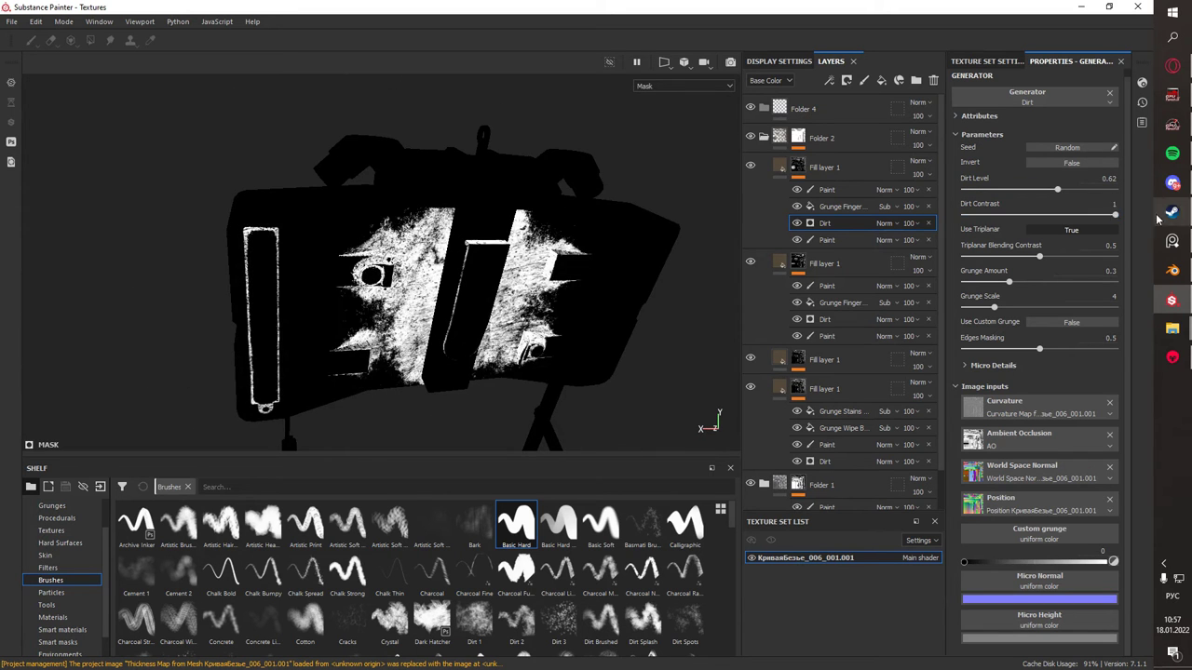
alt+drag(659, 219, 522, 280)
drag(1056, 190, 1002, 190)
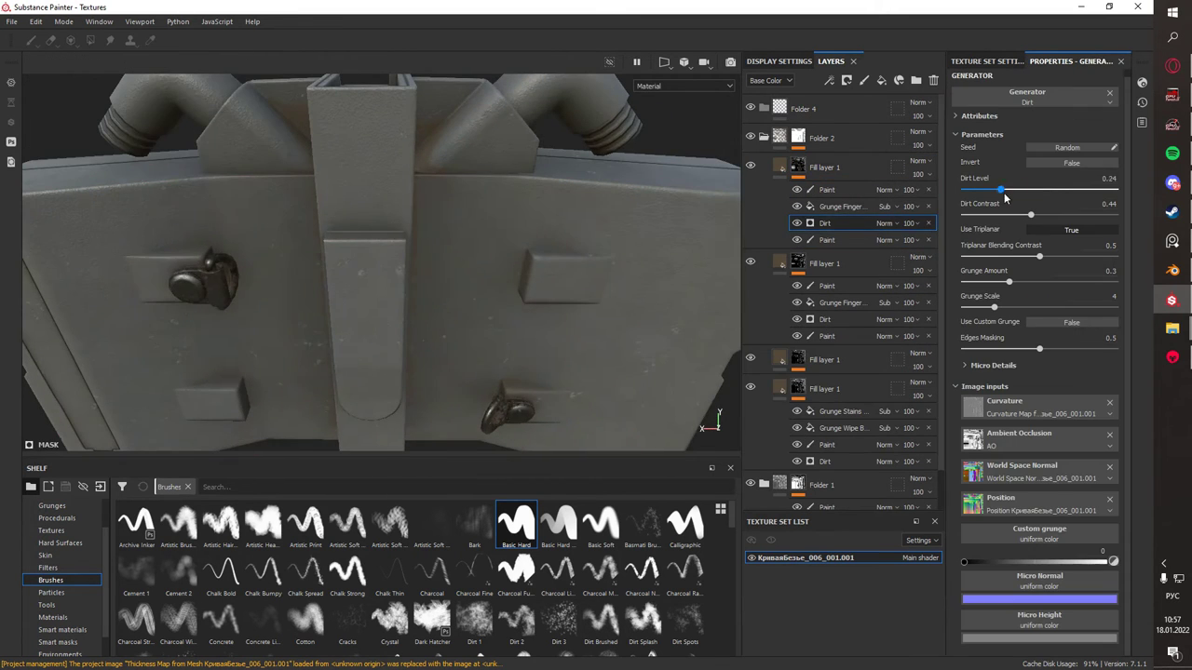
- Duplicate the fingerprint grunge effect and reselect the Dirt effect
click(841, 206)
key(ctrl+d)
click(54, 505)
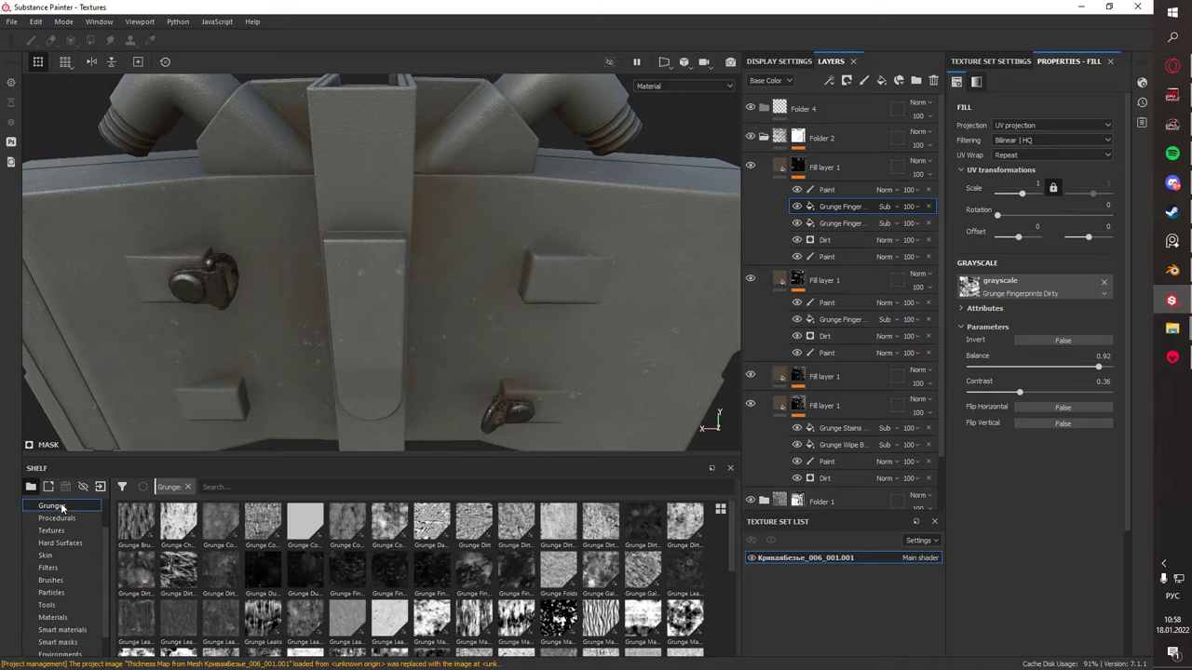
key(Down)
key(Down)
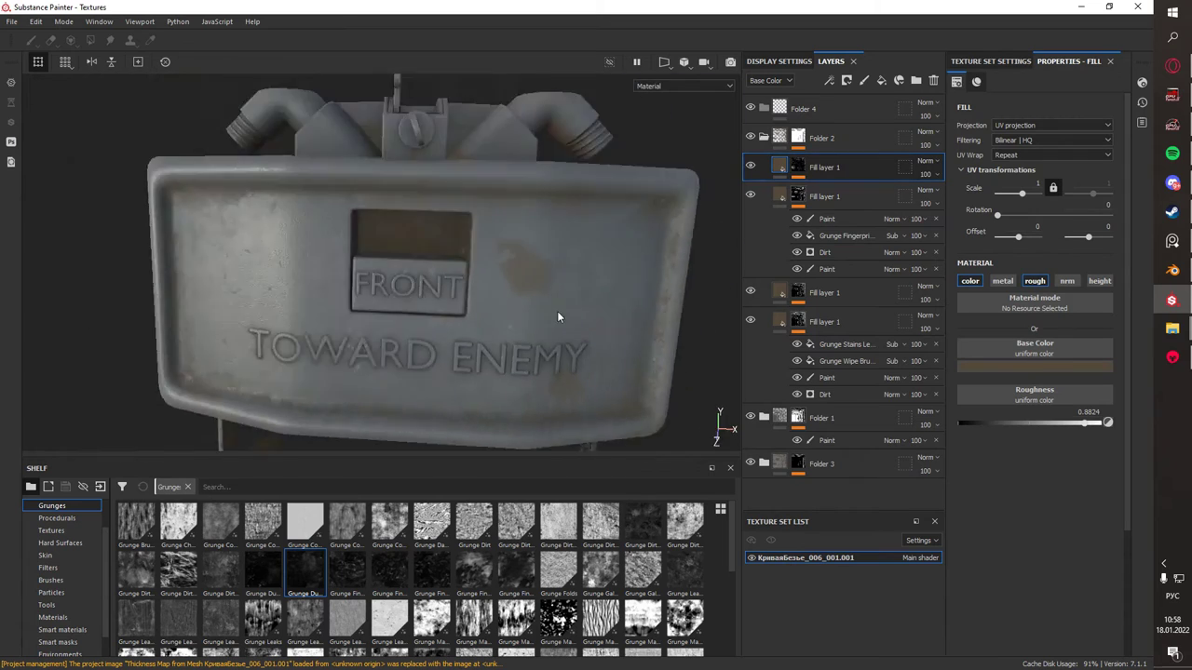
- Pick the Dirt 1 brush and enlarge it to about 23.7
text(1)
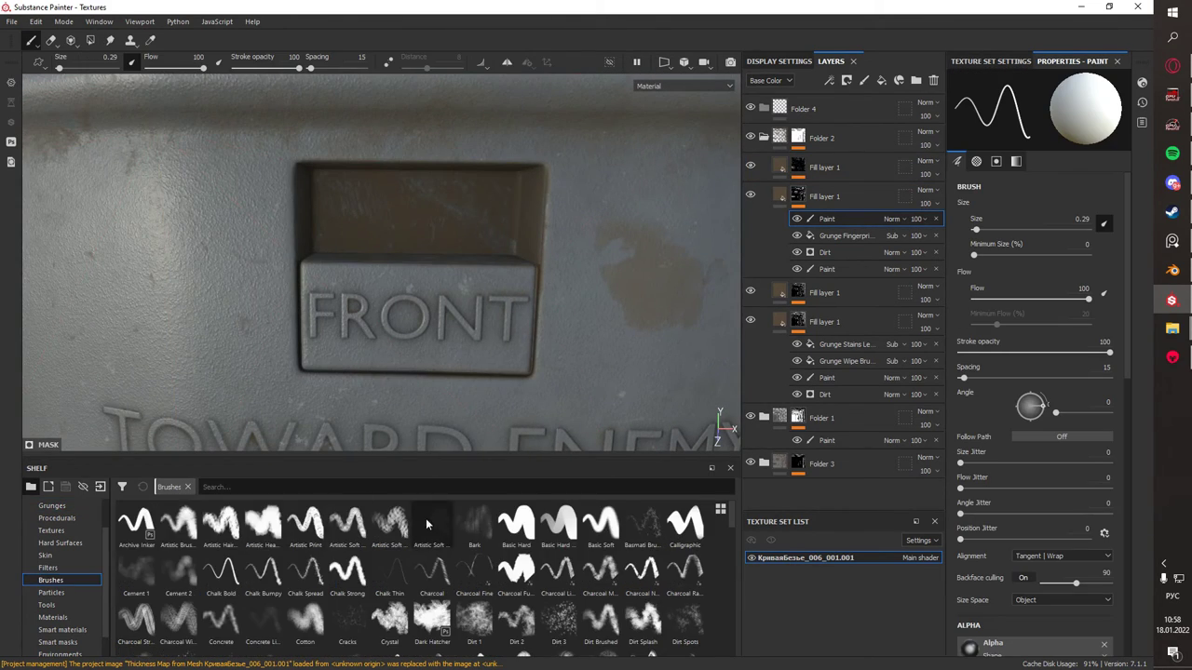
text(di)
click(474, 524)
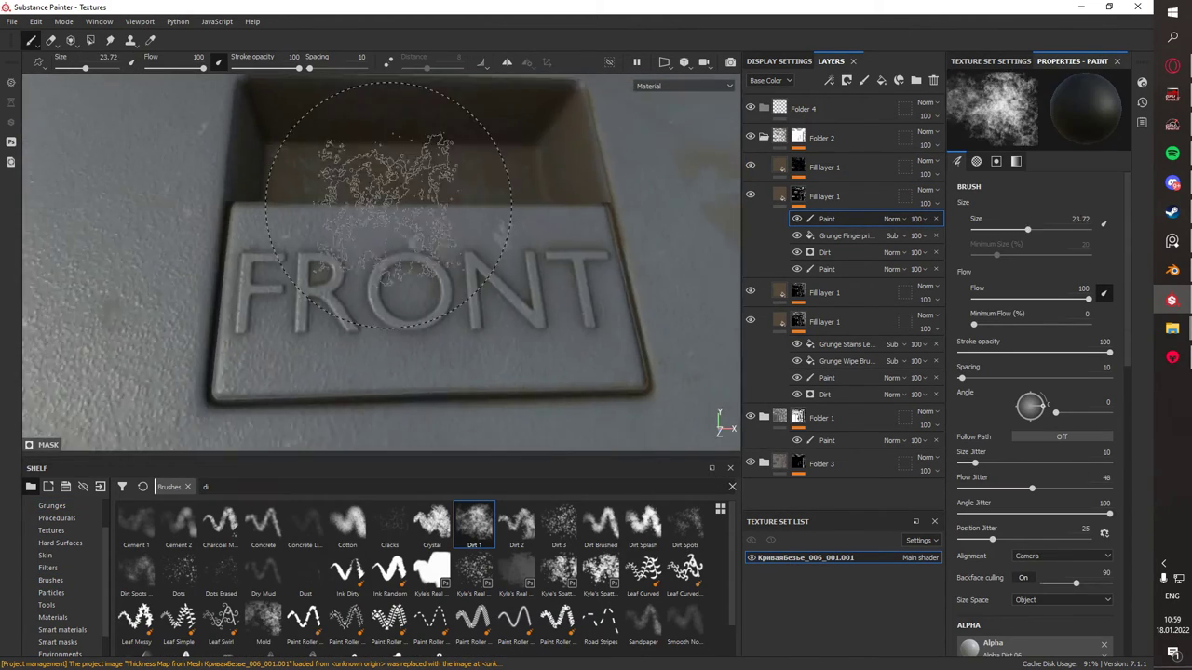
mouse_move(332, 133)
alt+mouse_down()
mouse_move(404, 285)
mouse_move(394, 233)
mouse_move(451, 316)
mouse_move(410, 235)
alt+mouse_up()
scroll(410, 235, down, 5)
- In Substance Painter, add a black mask to the Plastic Grainy layer
click(12, 21)
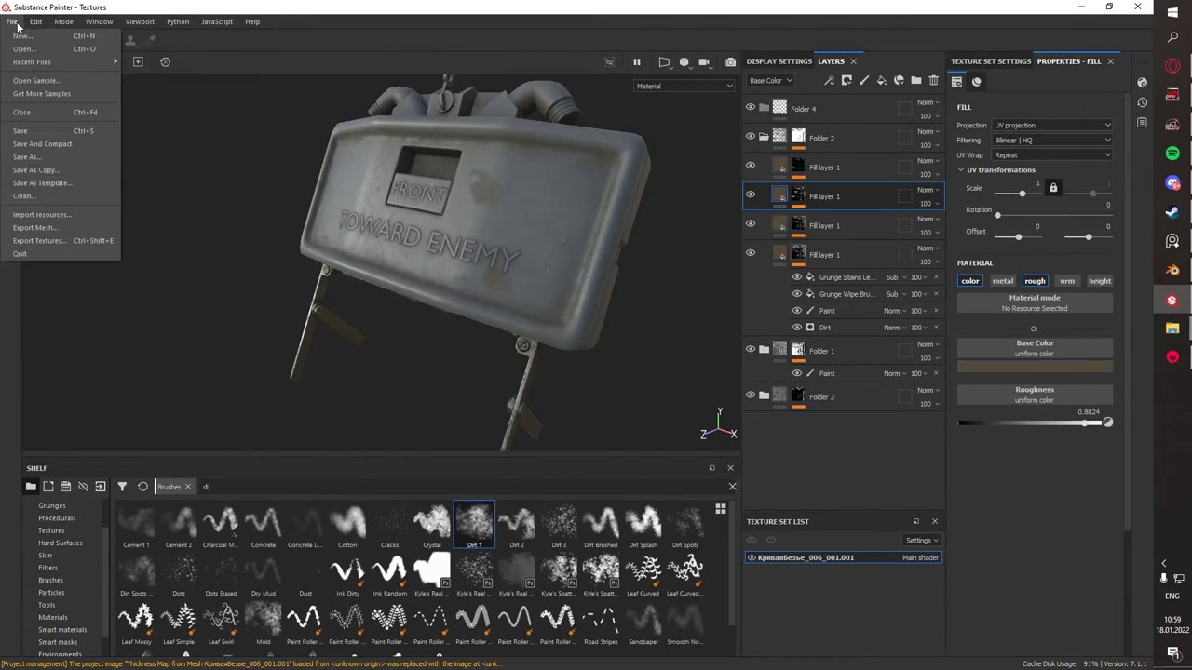
mouse_move(549, 195)
alt+mouse_down()
mouse_move(373, 199)
mouse_move(457, 244)
mouse_move(419, 279)
mouse_move(487, 267)
mouse_move(512, 288)
alt+mouse_up()
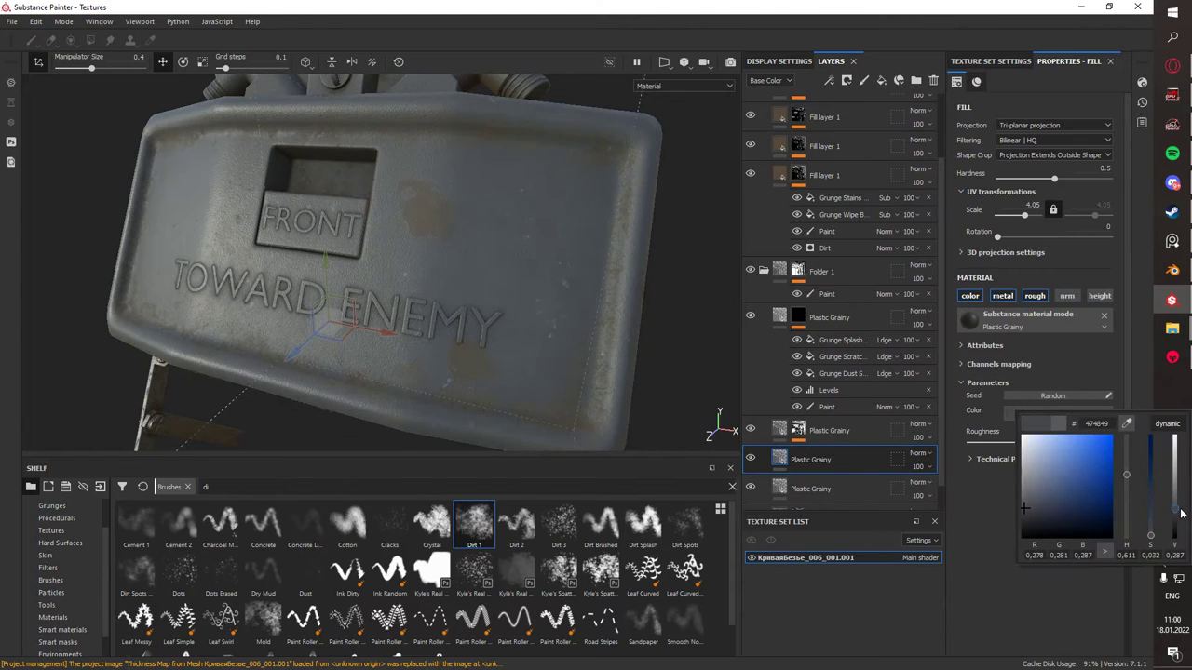
click(62, 507)
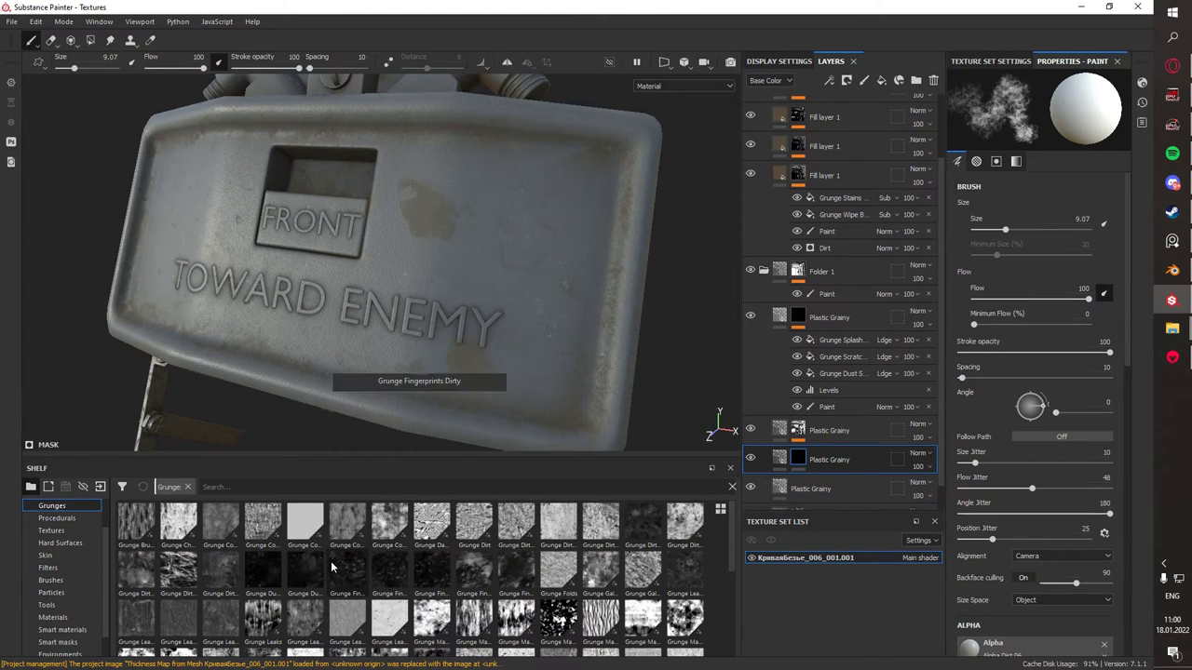
scroll(335, 588, down, 5)
scroll(631, 547, up, 3)
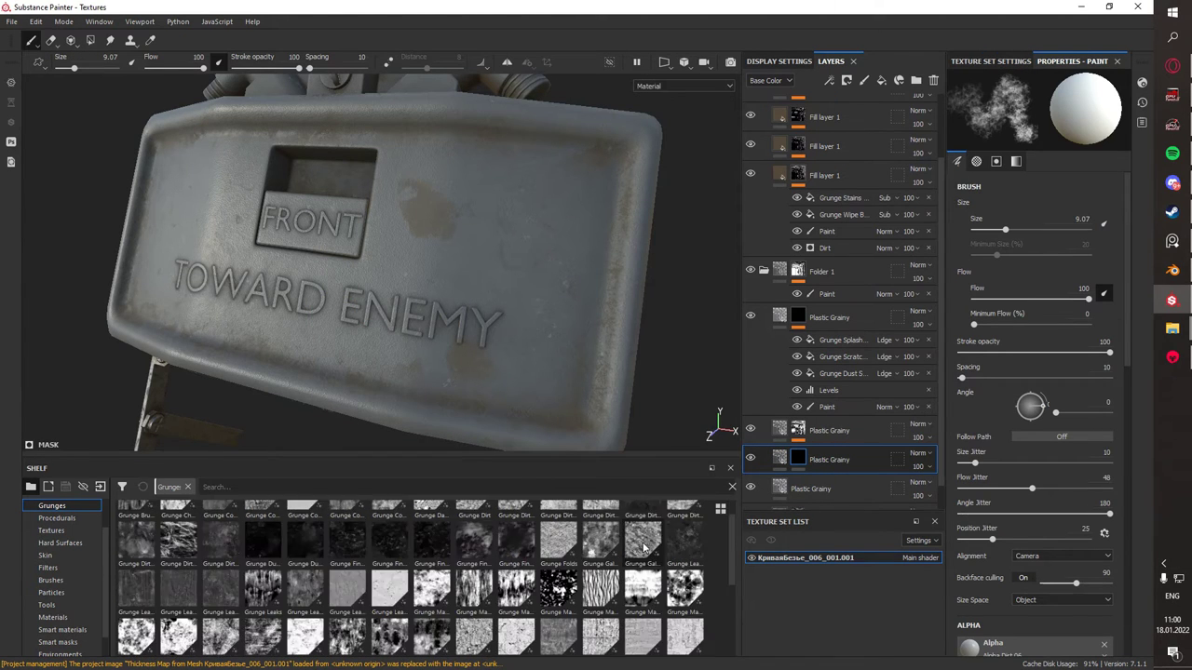
- Fill the mask with Grunge Leak Dirty (balance 0.61, contrast 0.55), then turn the imported mine forward
drag(670, 554, 819, 460)
mouse_move(620, 315)
alt+mouse_down()
mouse_move(448, 300)
mouse_move(577, 308)
alt+mouse_up()
drag(1075, 366, 1066, 370)
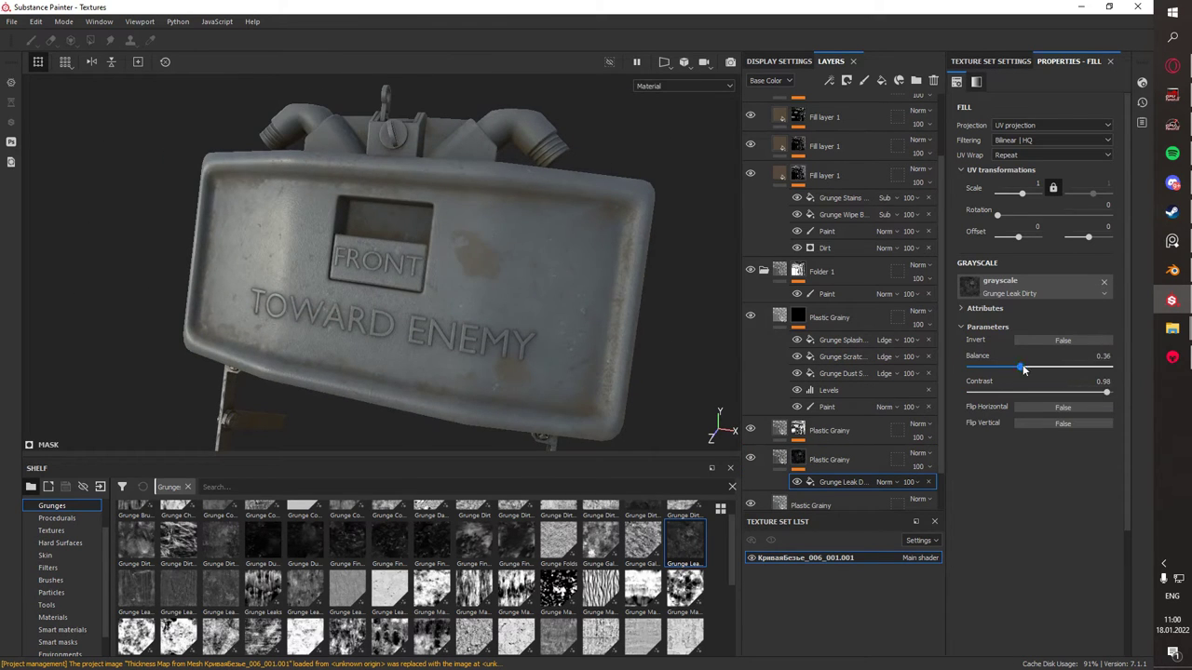
mouse_move(652, 312)
alt+mouse_down()
mouse_move(559, 304)
mouse_move(466, 278)
alt+mouse_up()
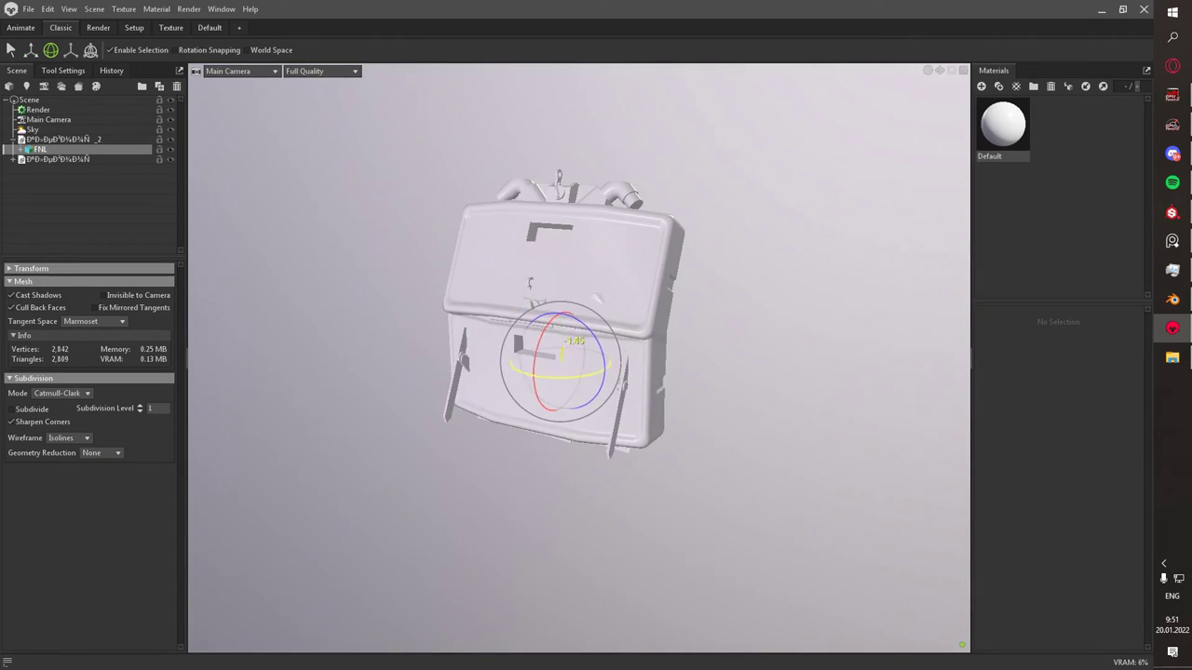
mouse_move(595, 373)
alt+mouse_down()
mouse_move(559, 335)
mouse_move(63, 74)
alt+mouse_up()
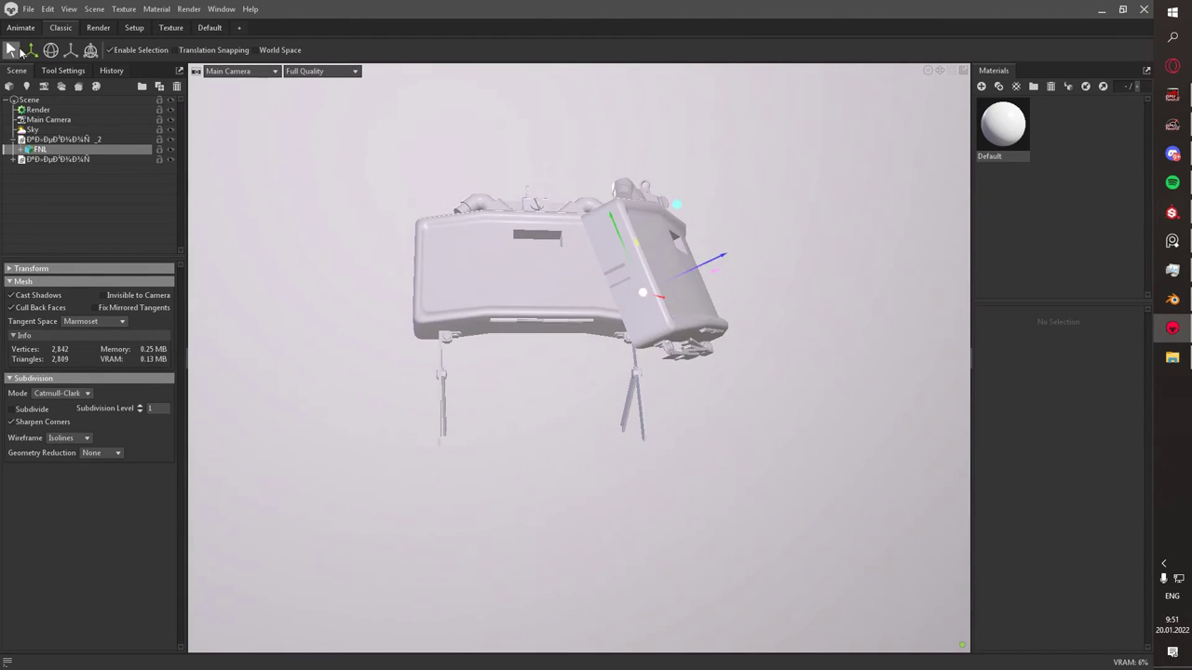
- Duplicate the mine and rotate the copy into a different pose
mouse_move(672, 222)
mouse_down()
mouse_move(474, 262)
mouse_move(645, 468)
mouse_move(625, 361)
mouse_move(680, 397)
mouse_move(778, 400)
mouse_move(558, 279)
mouse_move(403, 134)
mouse_up()
key(e)
click(43, 145)
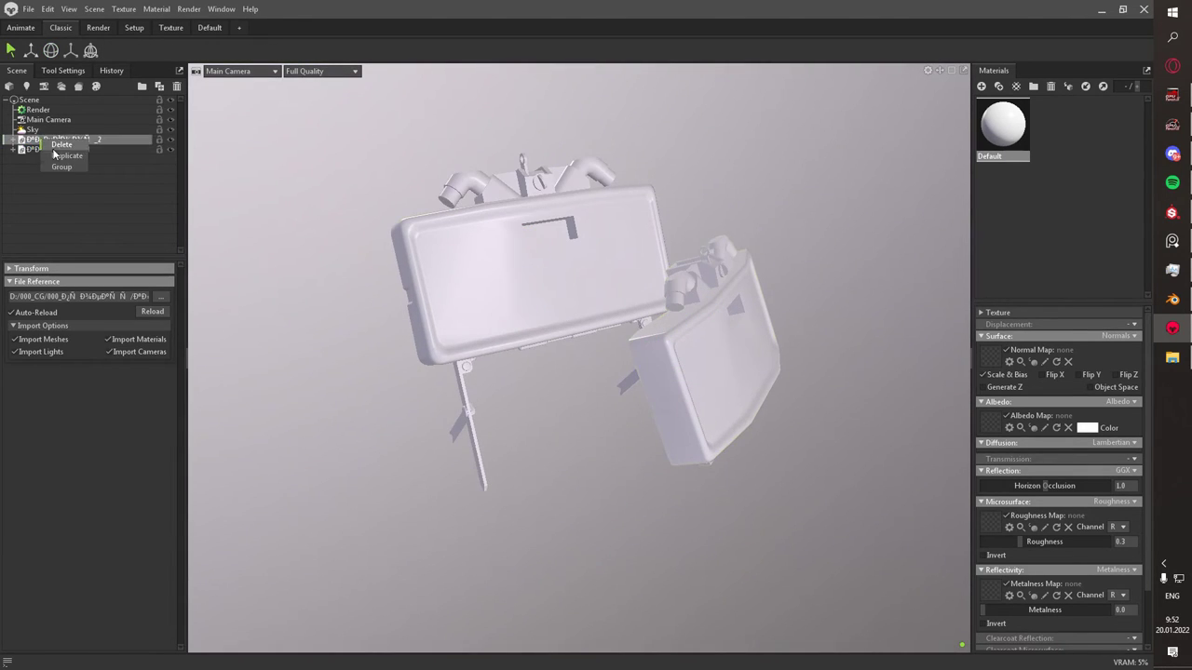
key(ctrl+d)
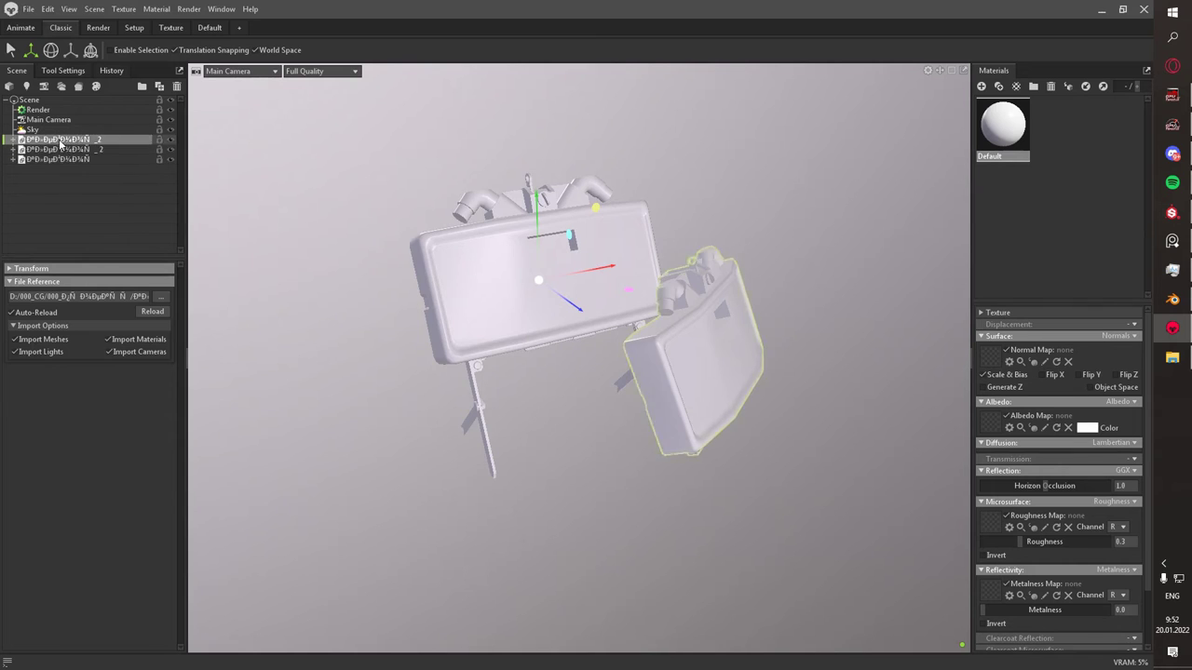
drag(559, 373, 512, 419)
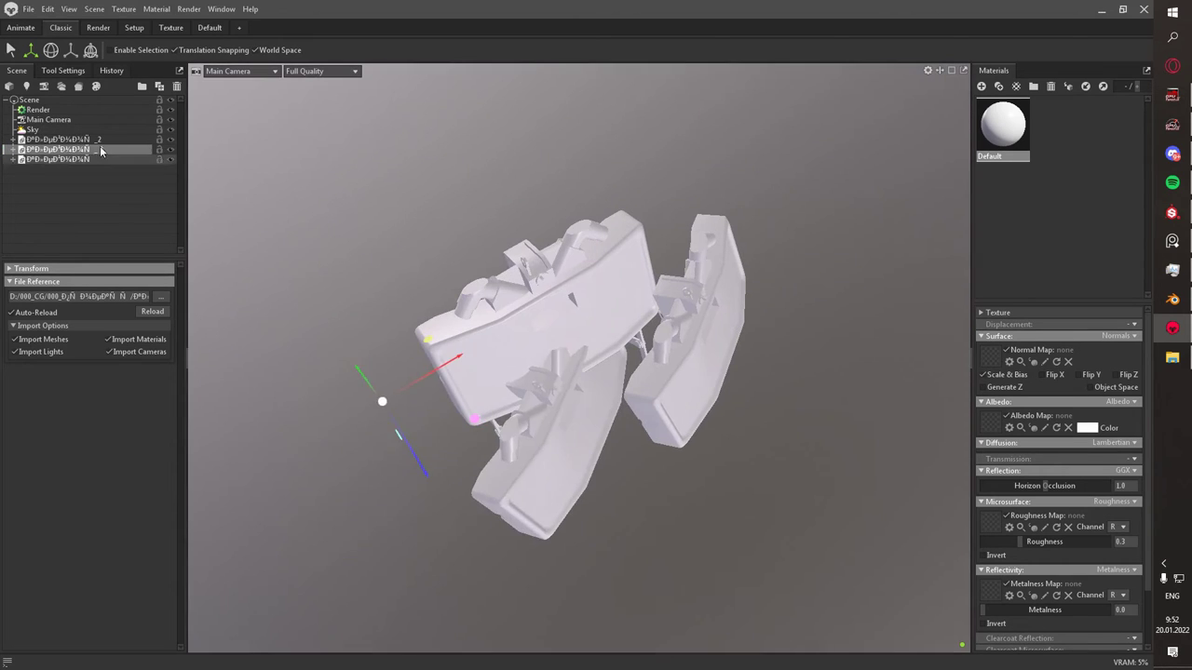
key(e)
- Tilt another copy's FNL mesh and move the flat-lying copy below the others
click(556, 453)
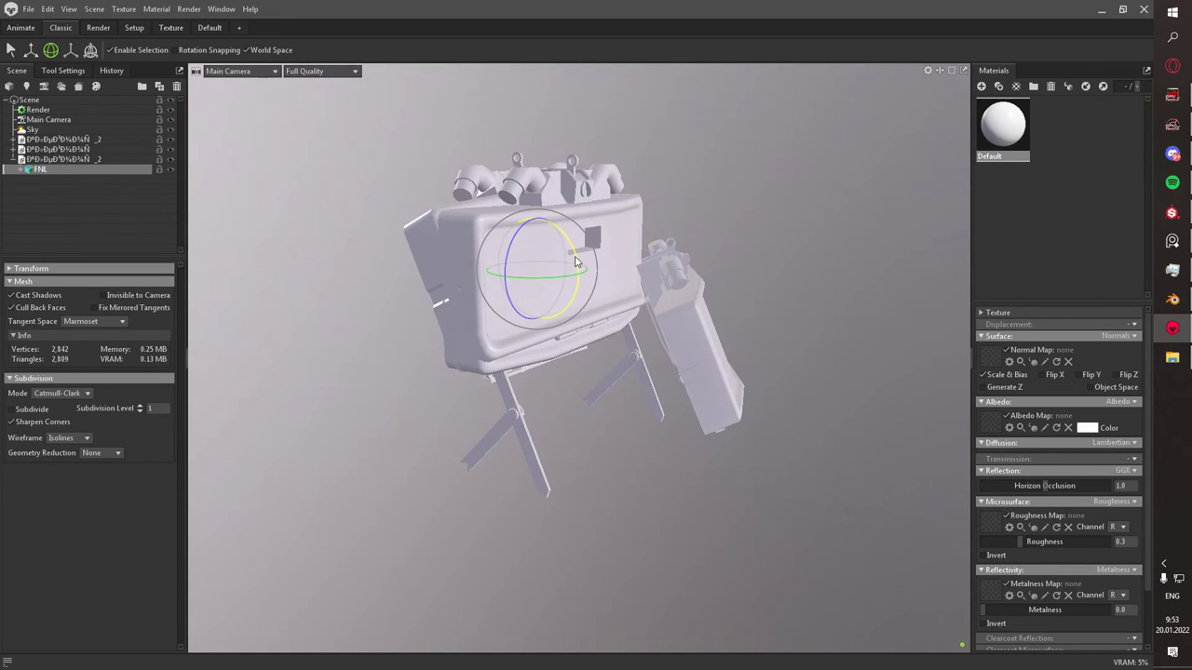
drag(577, 262, 652, 314)
drag(621, 258, 558, 326)
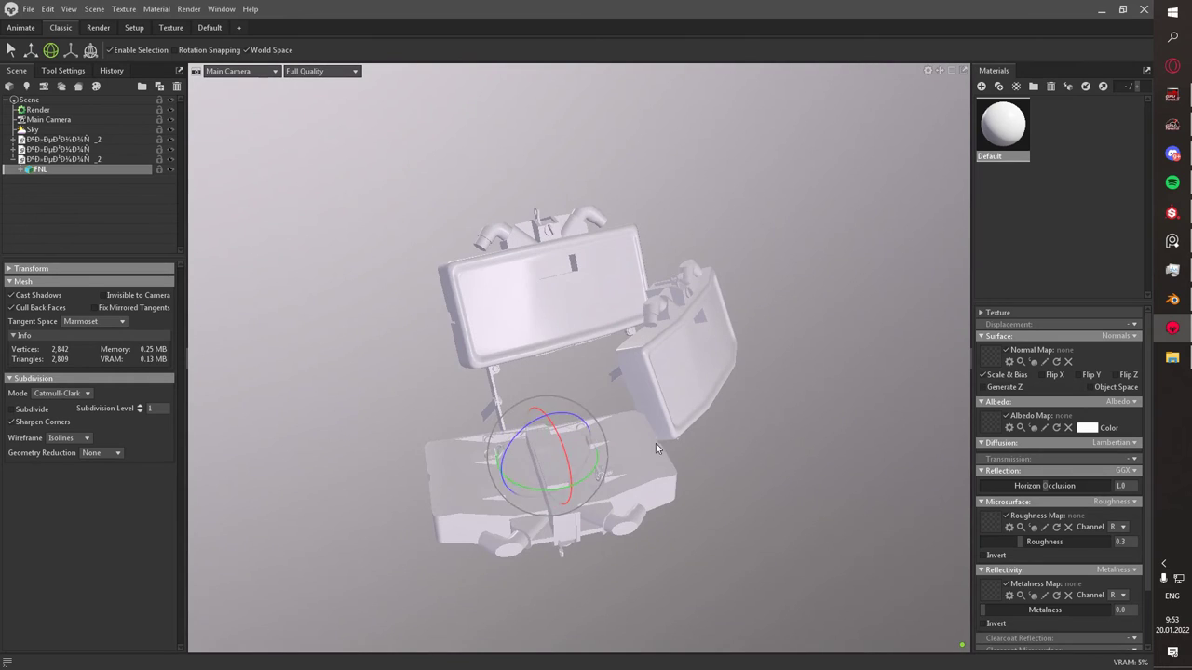
key(w)
drag(655, 447, 836, 357)
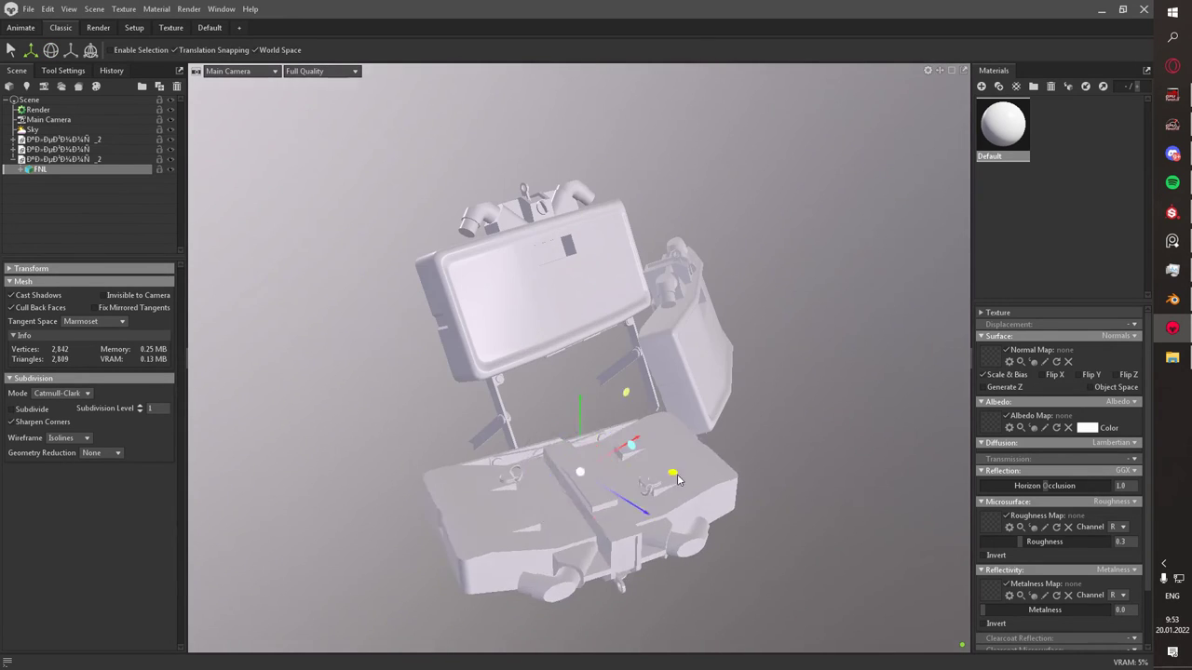
drag(738, 291, 708, 279)
- Load the exported BS, RO and MT maps into NewMat01's albedo, roughness and metalness slots
click(980, 86)
click(1172, 357)
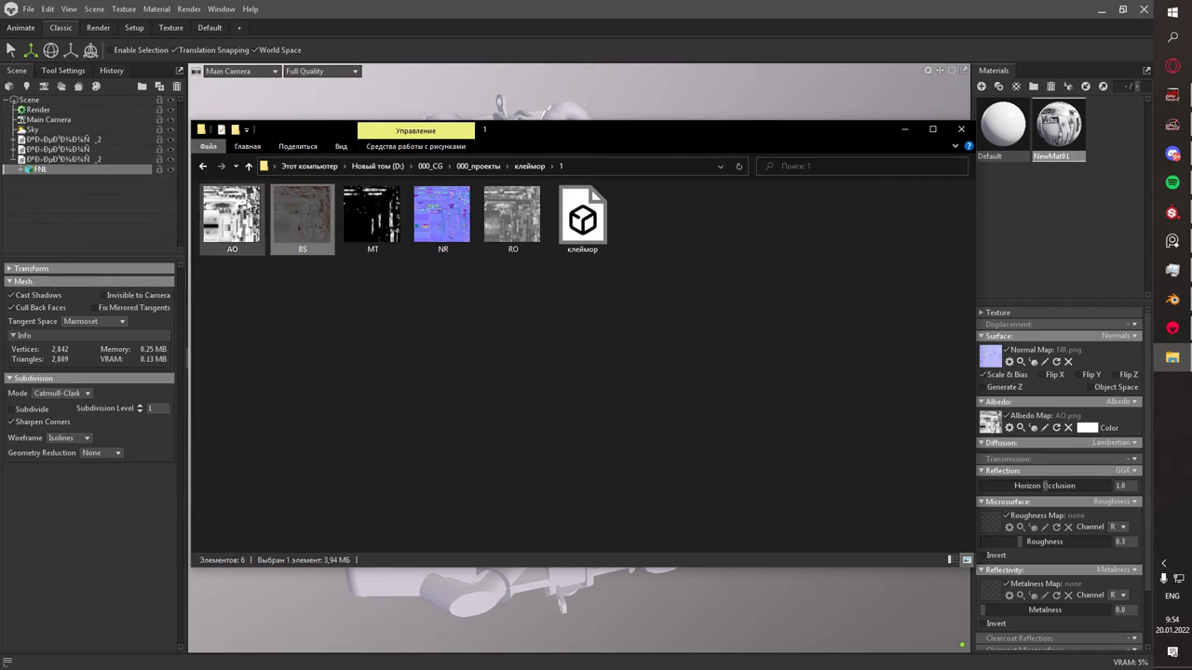
drag(998, 594, 991, 592)
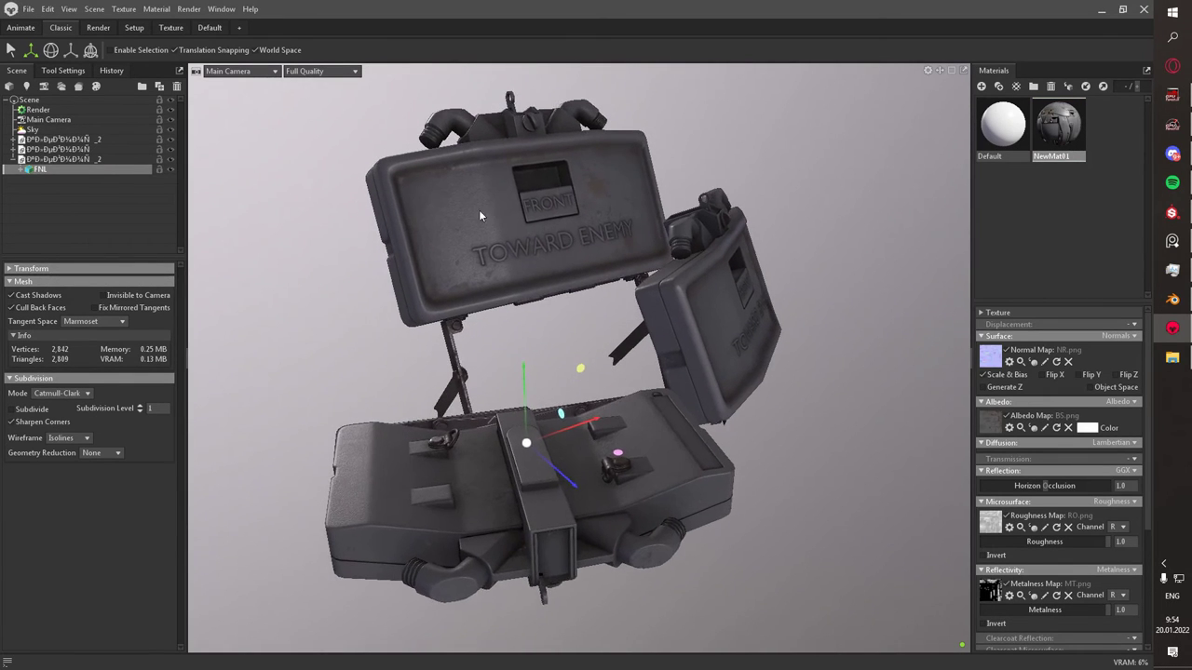
- Add Camera 1 and Camera 2, framing Camera 2 close on the mine's front
click(48, 120)
key(ctrl+d)
click(48, 86)
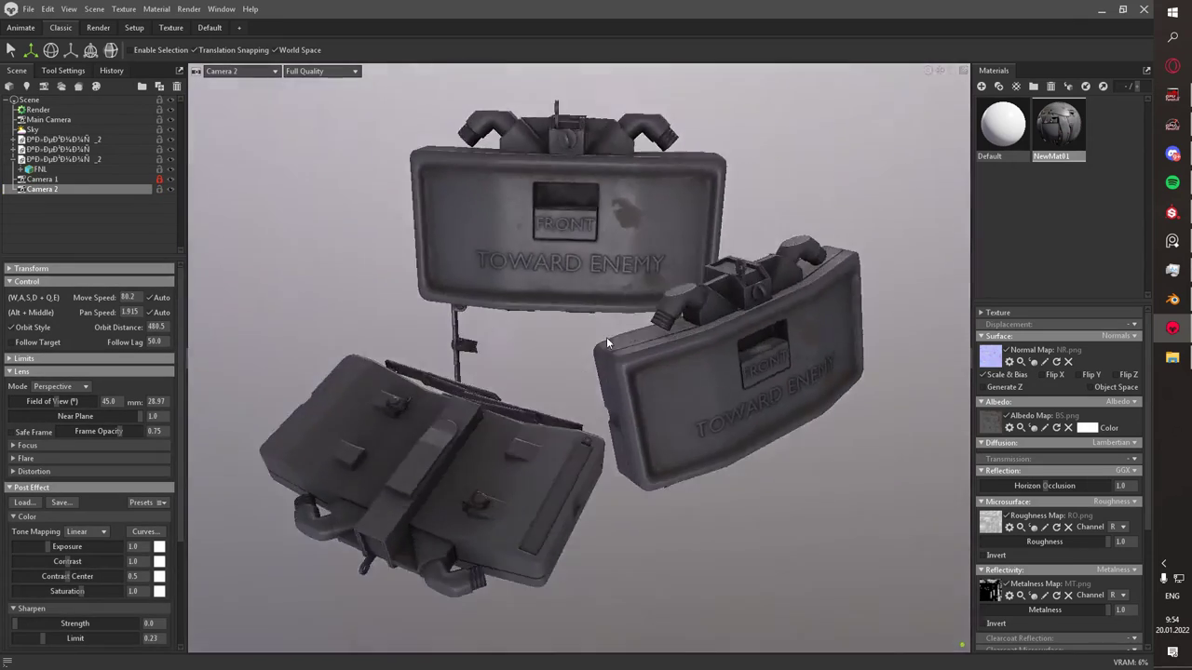
scroll(606, 337, up, 3)
scroll(606, 334, up, 2)
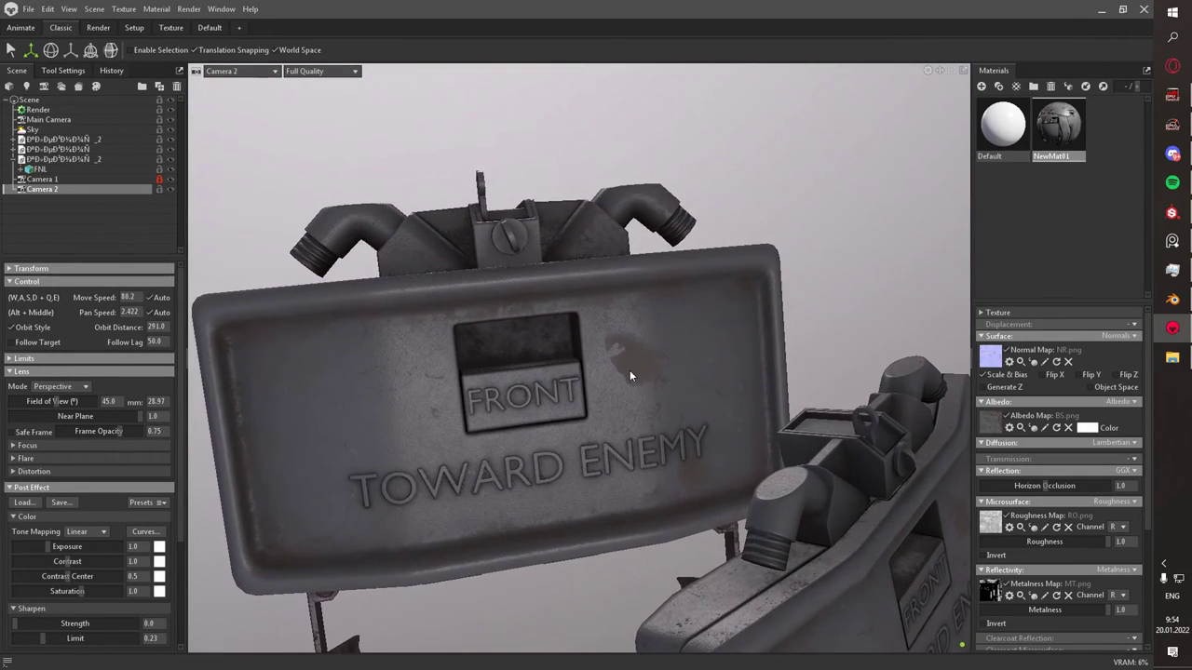
alt+middle_drag(610, 358, 614, 355)
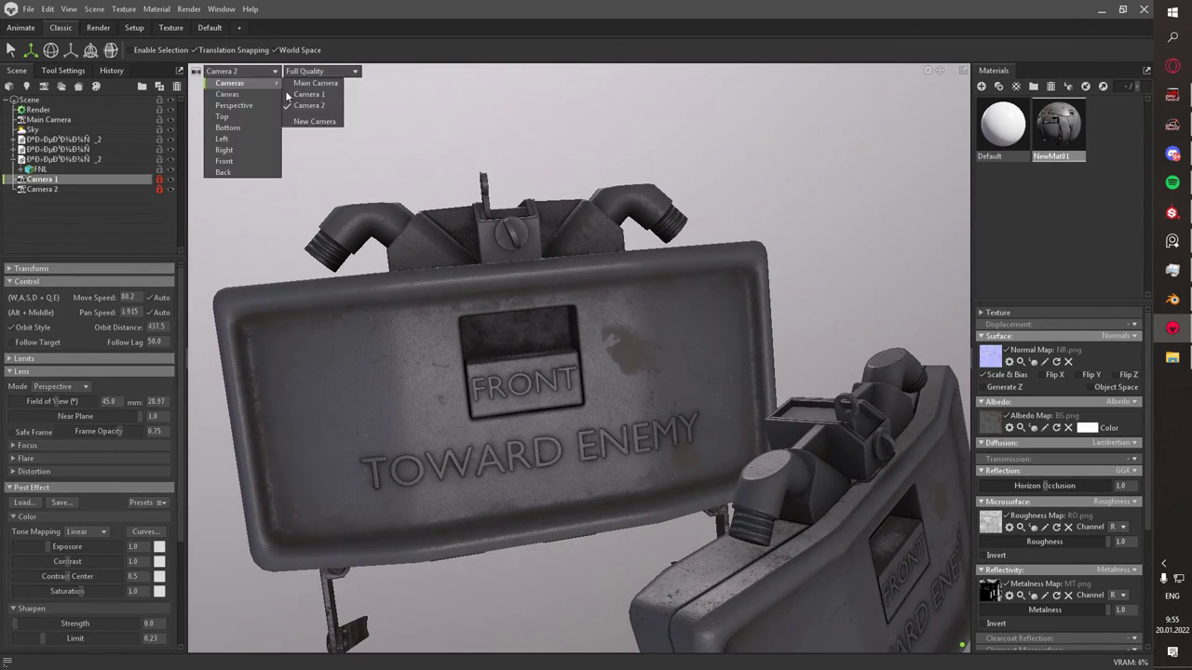
click(308, 94)
- Raise the sky brightness to 1.978 and set the backdrop mode to a plain Color
click(33, 129)
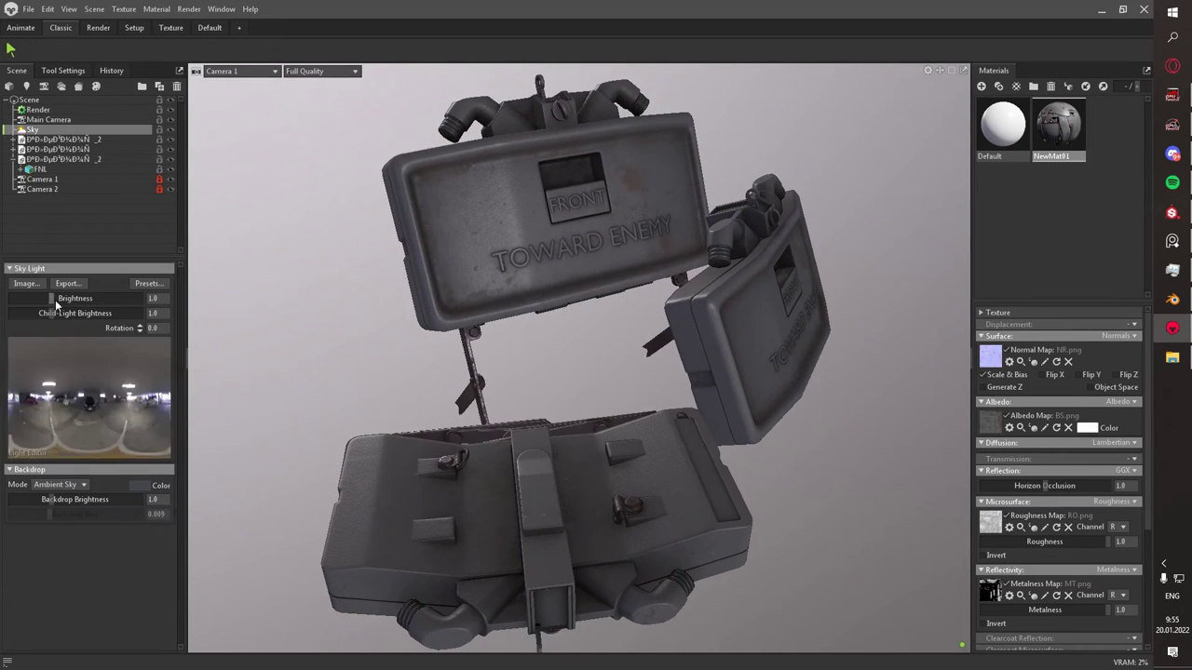
drag(55, 305, 91, 304)
click(59, 485)
click(65, 498)
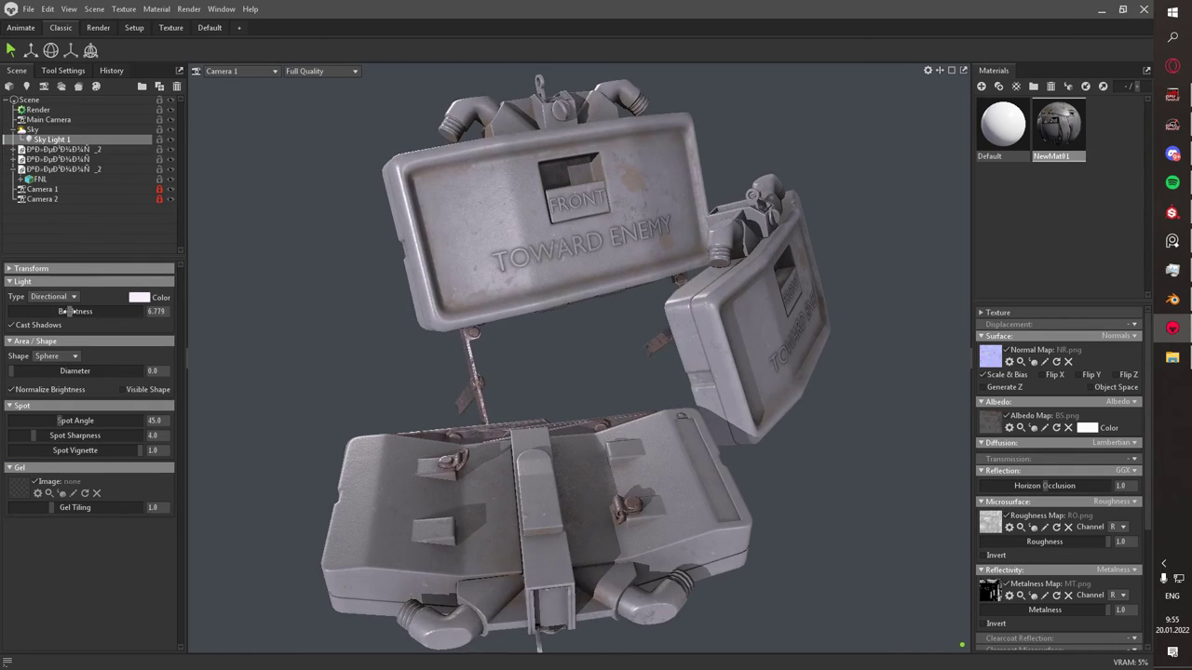
click(32, 129)
click(52, 139)
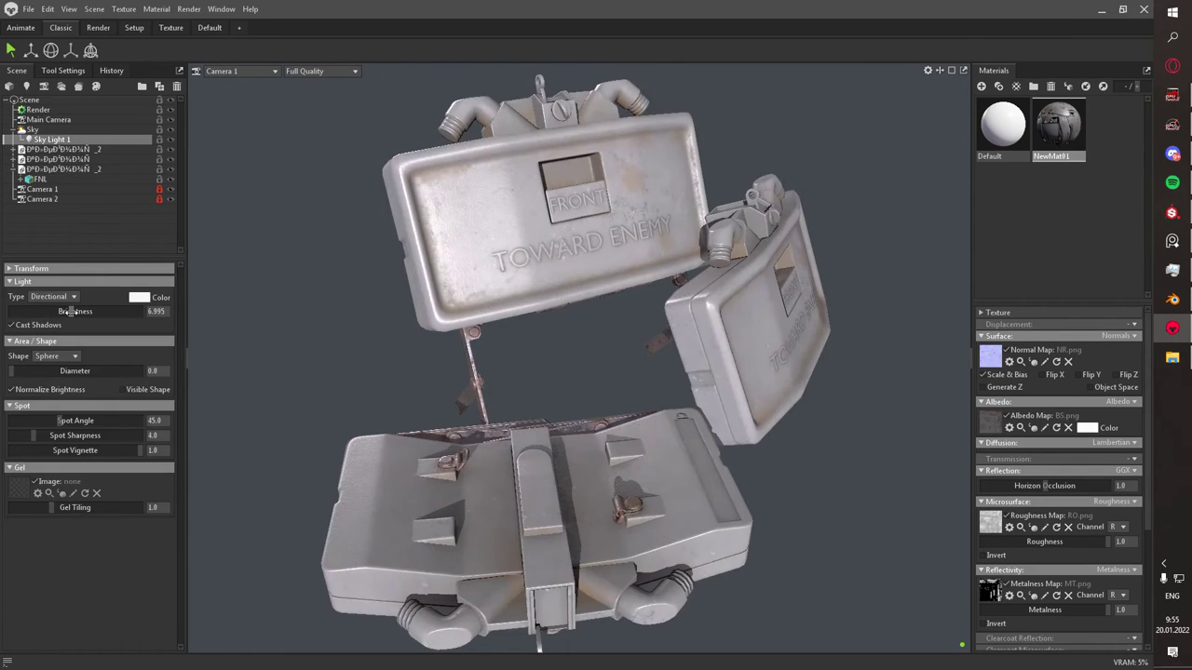
- Add Sky Light 1 and Sky Light 2 on the panorama and preview from Sky Light 2
click(49, 119)
click(32, 129)
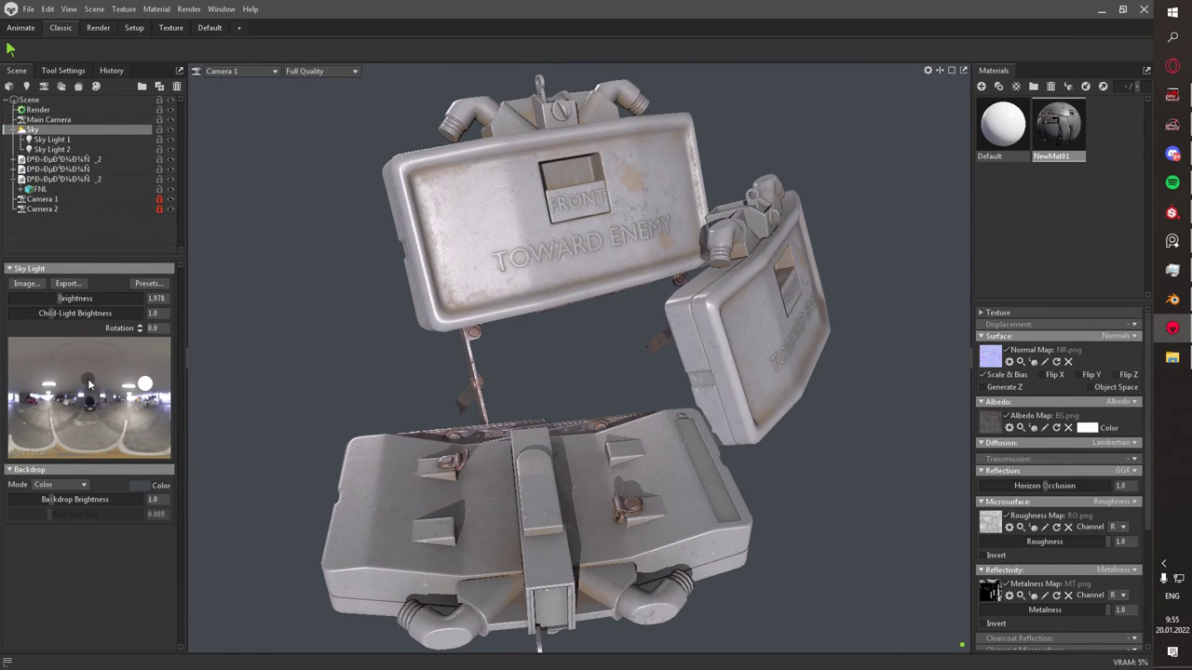
click(51, 400)
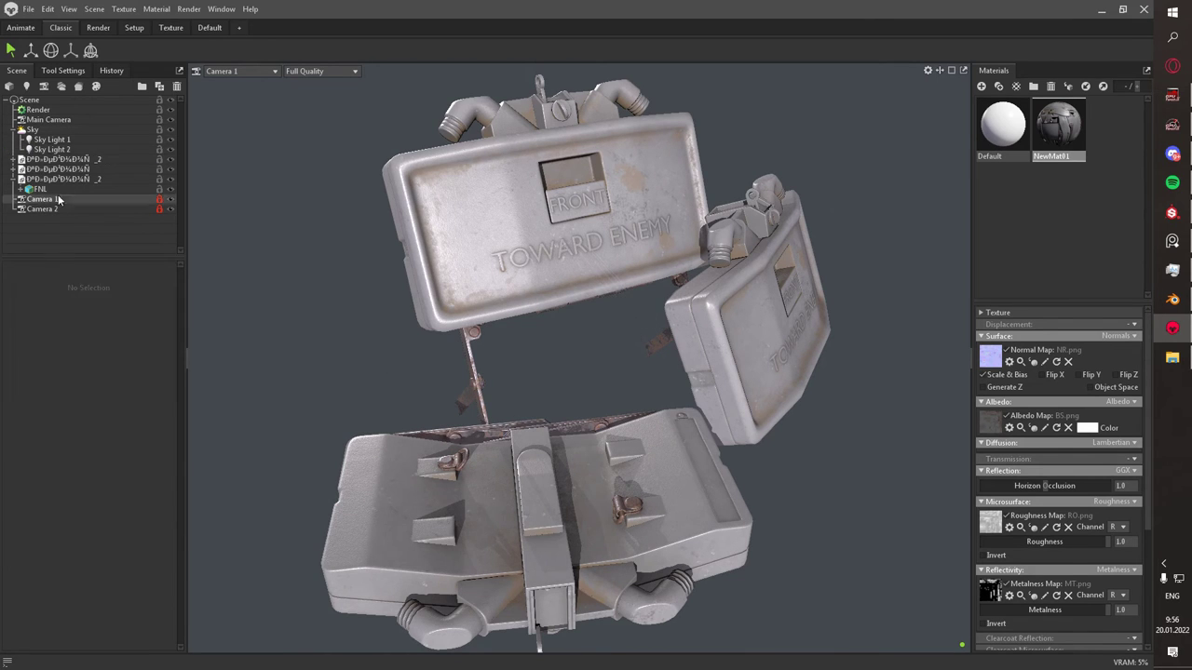
click(237, 71)
click(307, 97)
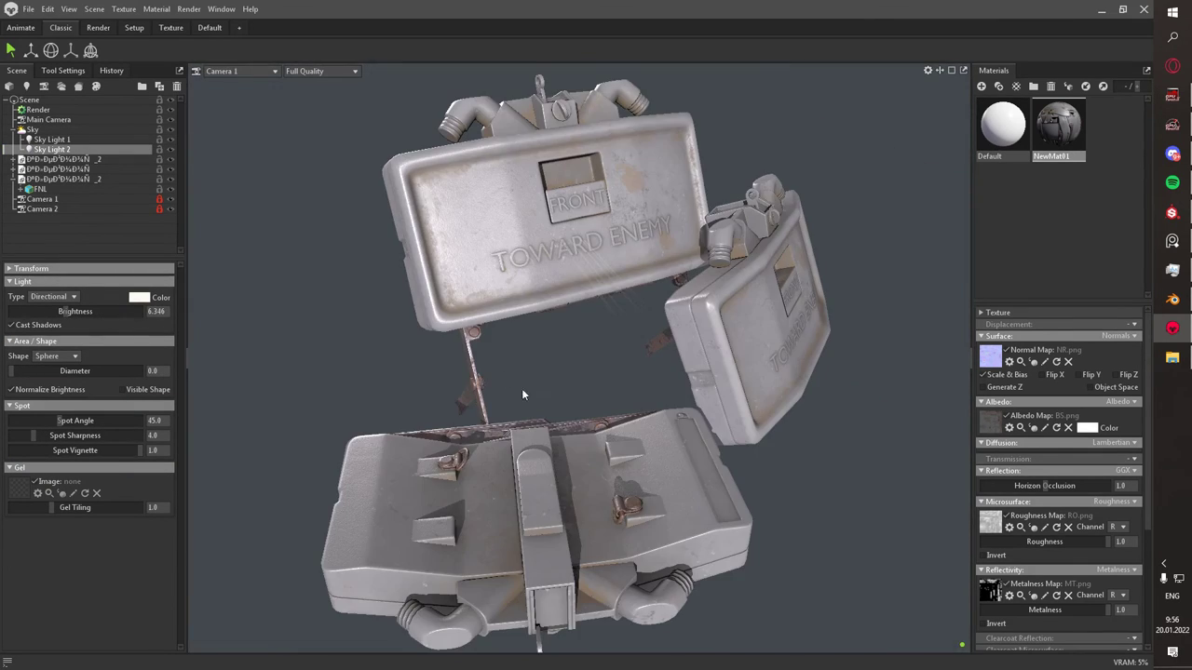
click(40, 179)
- Add Sky Light 3 and orbit the Main Camera around the mines
click(33, 129)
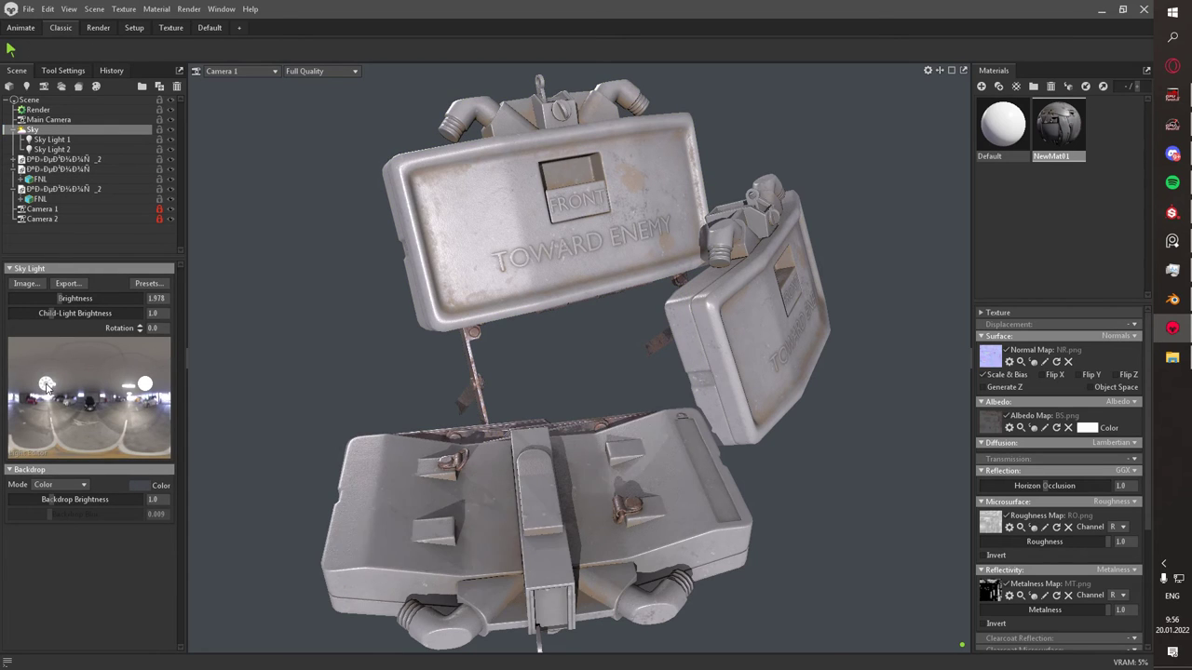
click(67, 150)
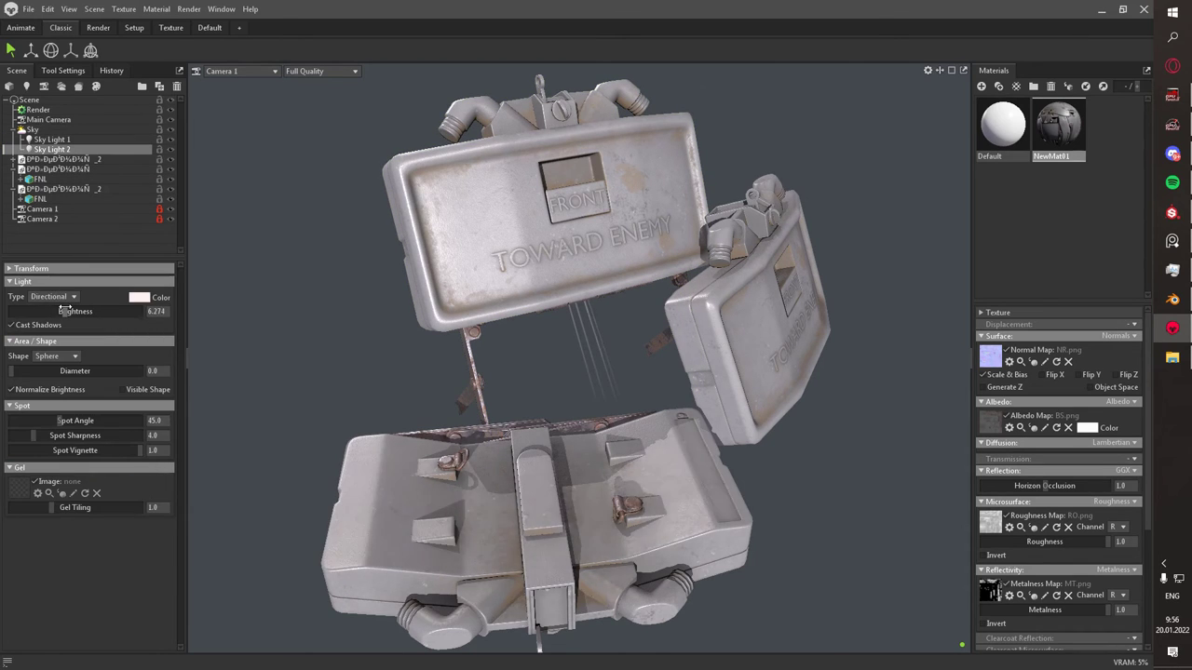
click(33, 129)
click(84, 374)
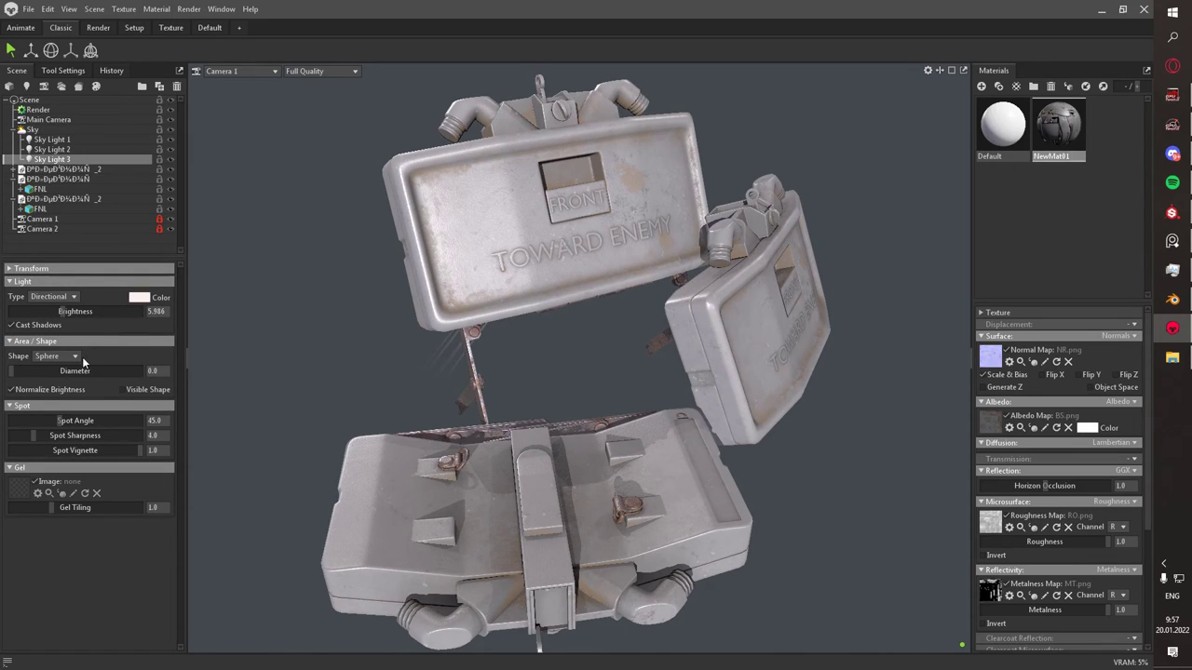
click(232, 71)
click(228, 89)
mouse_move(564, 431)
mouse_down()
mouse_move(436, 346)
mouse_move(380, 326)
mouse_move(416, 298)
mouse_move(470, 391)
mouse_up()
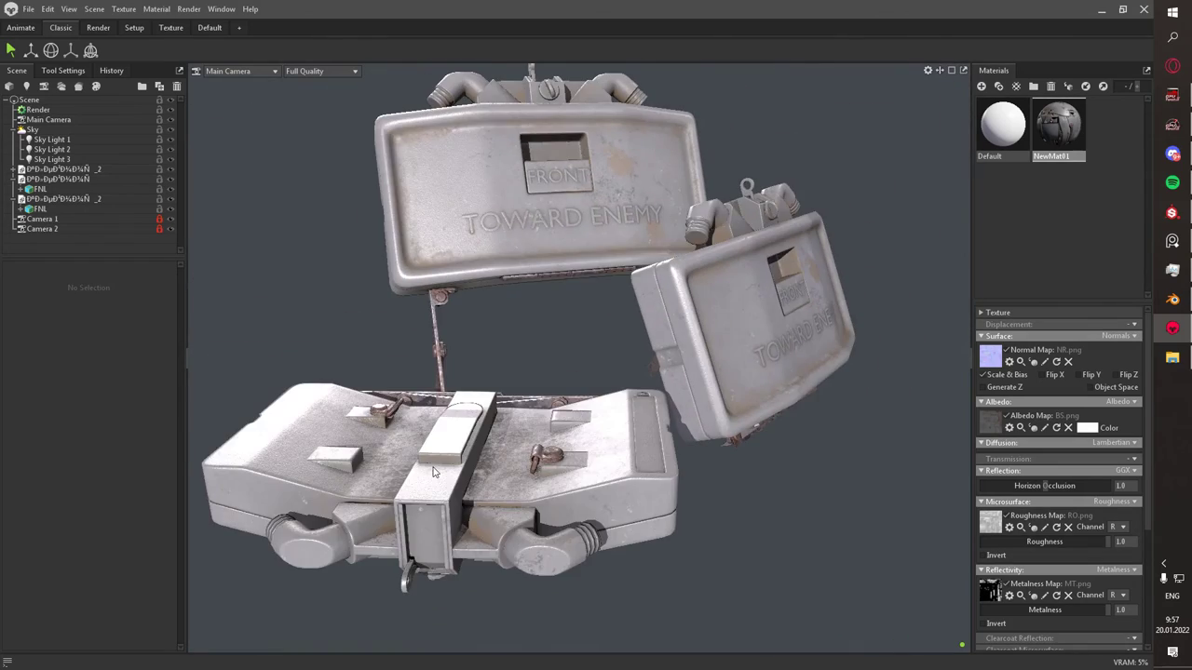
click(233, 71)
- Frame Camera 2 on the mine's front panel and enable local reflections and ambient occlusion
click(305, 108)
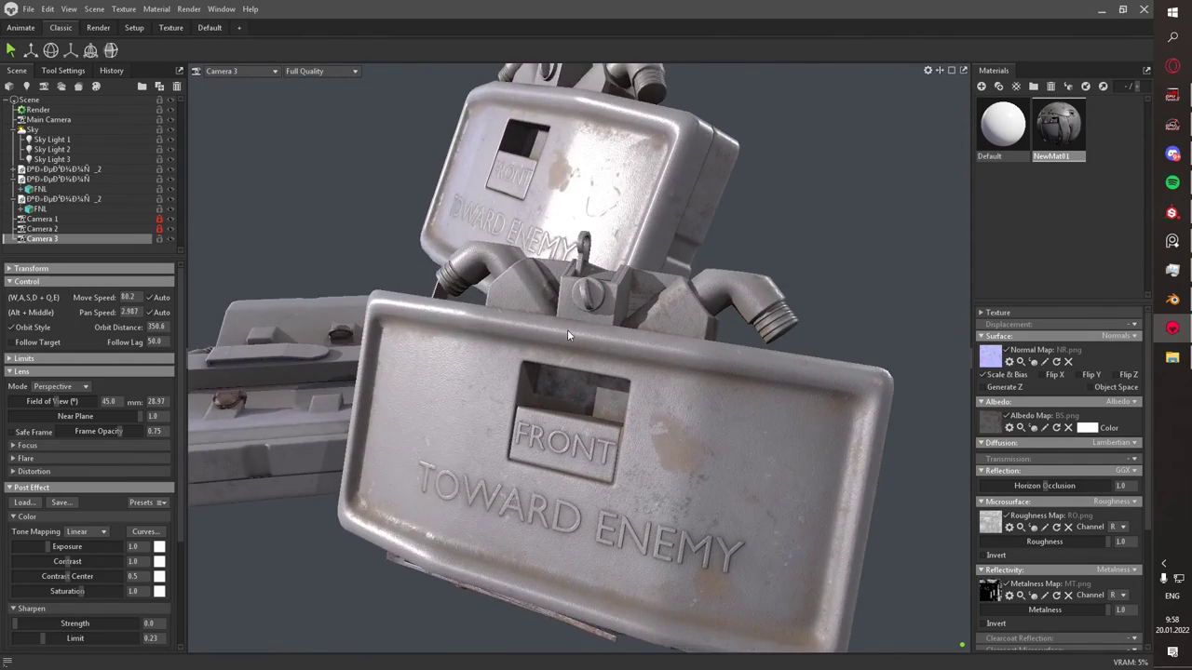
mouse_move(567, 329)
mouse_down()
mouse_move(527, 293)
mouse_move(610, 378)
mouse_move(569, 371)
mouse_move(502, 415)
mouse_move(490, 396)
mouse_move(456, 391)
mouse_up()
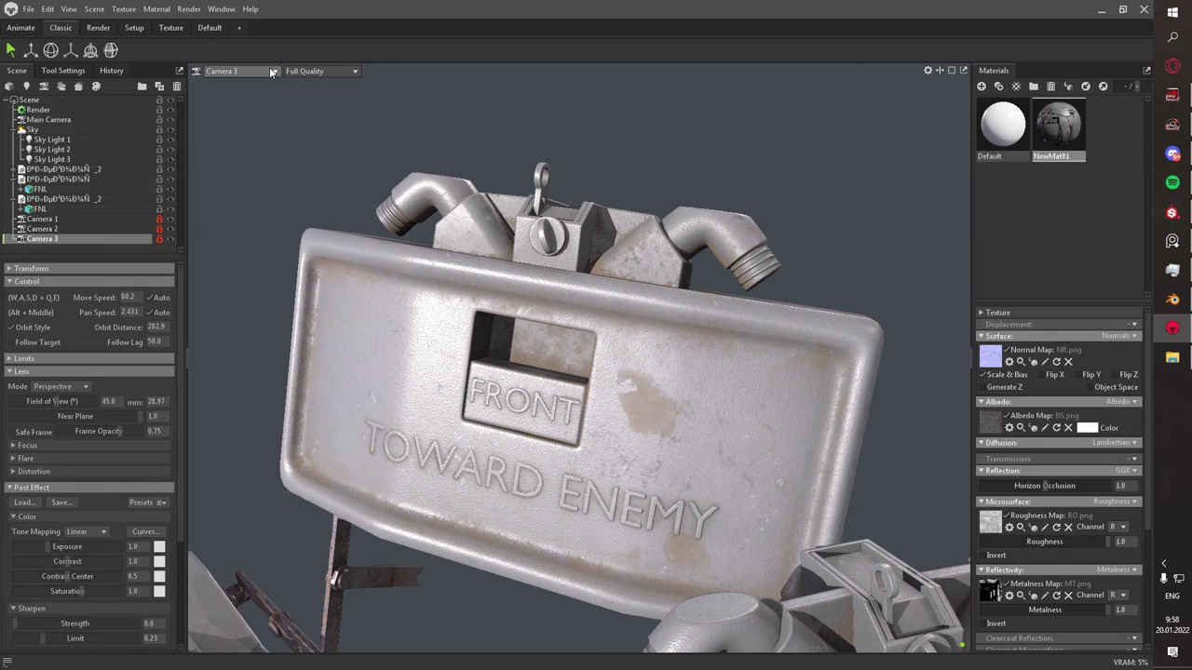
click(38, 109)
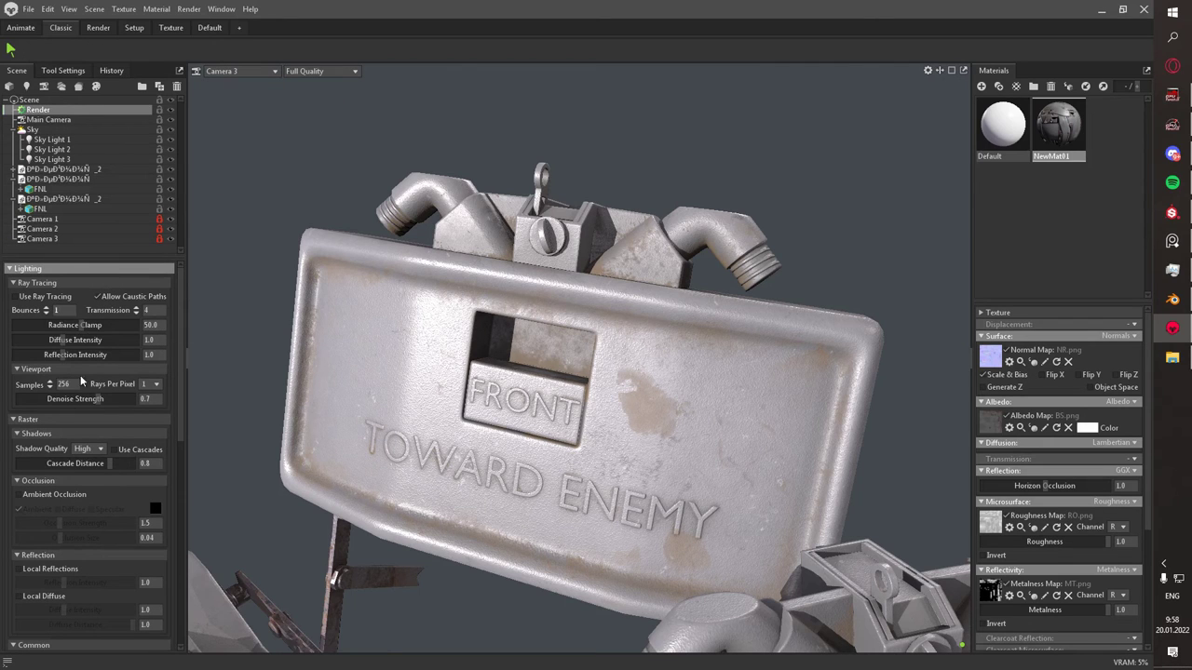
scroll(80, 376, down, 3)
click(18, 450)
click(22, 477)
click(19, 476)
click(19, 376)
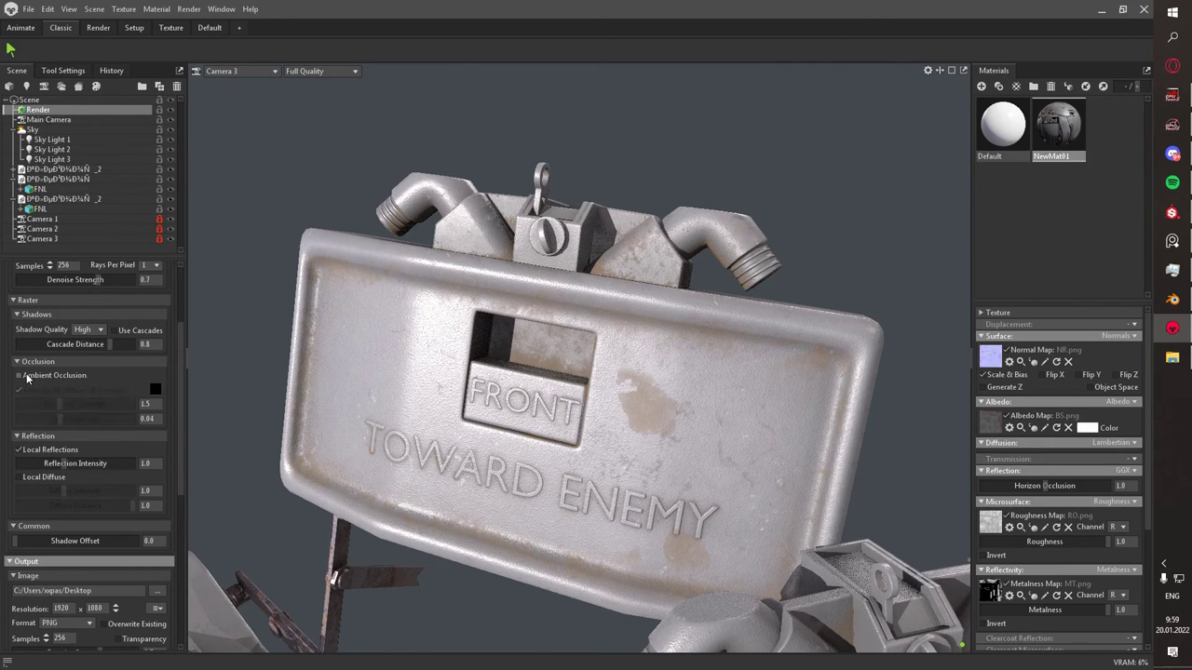
- Set the render output resolution to 2560 x 1440
scroll(75, 520, down, 1)
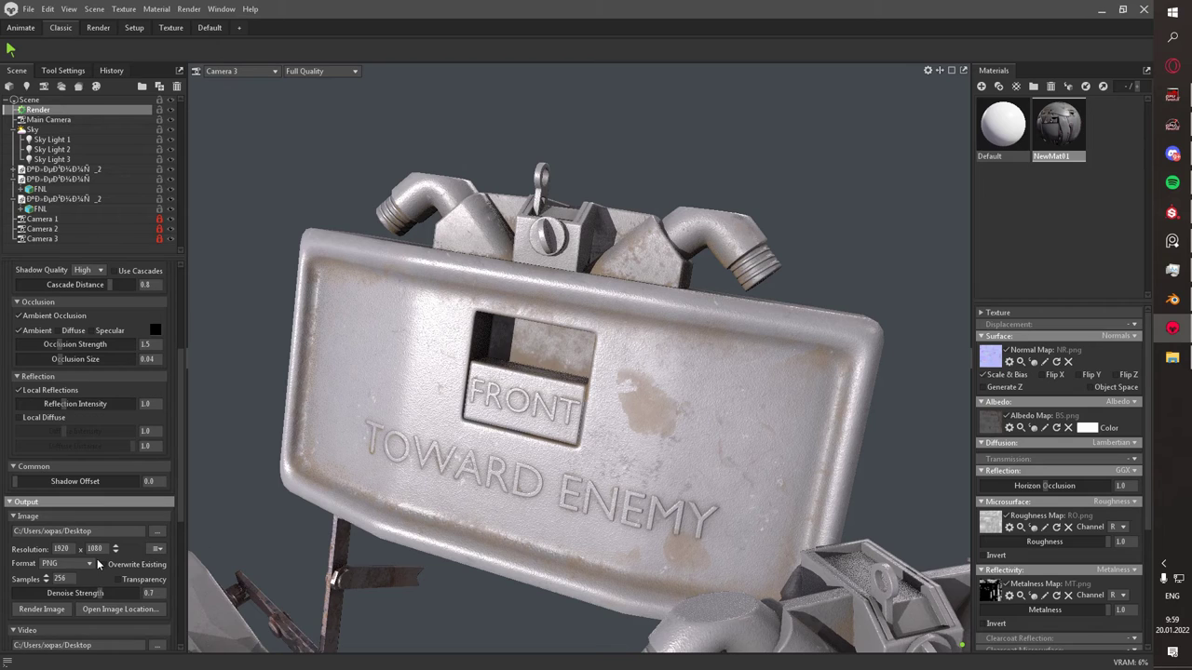
scroll(65, 578, up, 3)
click(157, 548)
click(136, 453)
- Render the image as '1' into a new folder 'мармст' inside the клеймор project
click(41, 609)
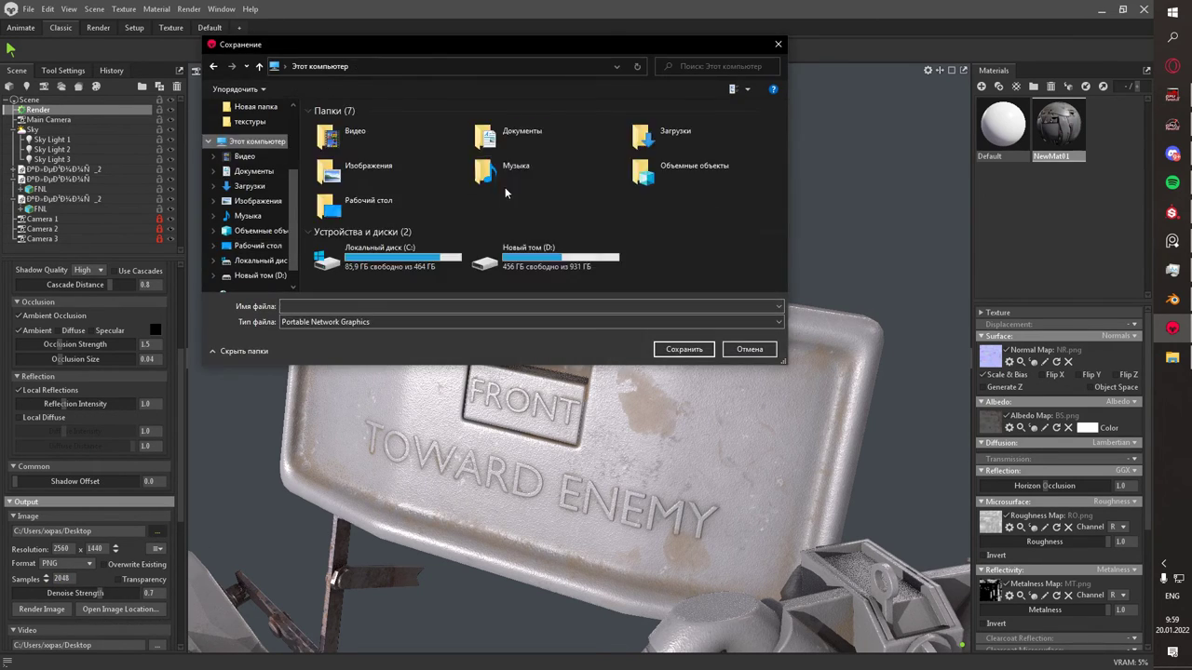
double_click(338, 255)
key(ctrl+shift+n)
key(alt+shift)
text(м)
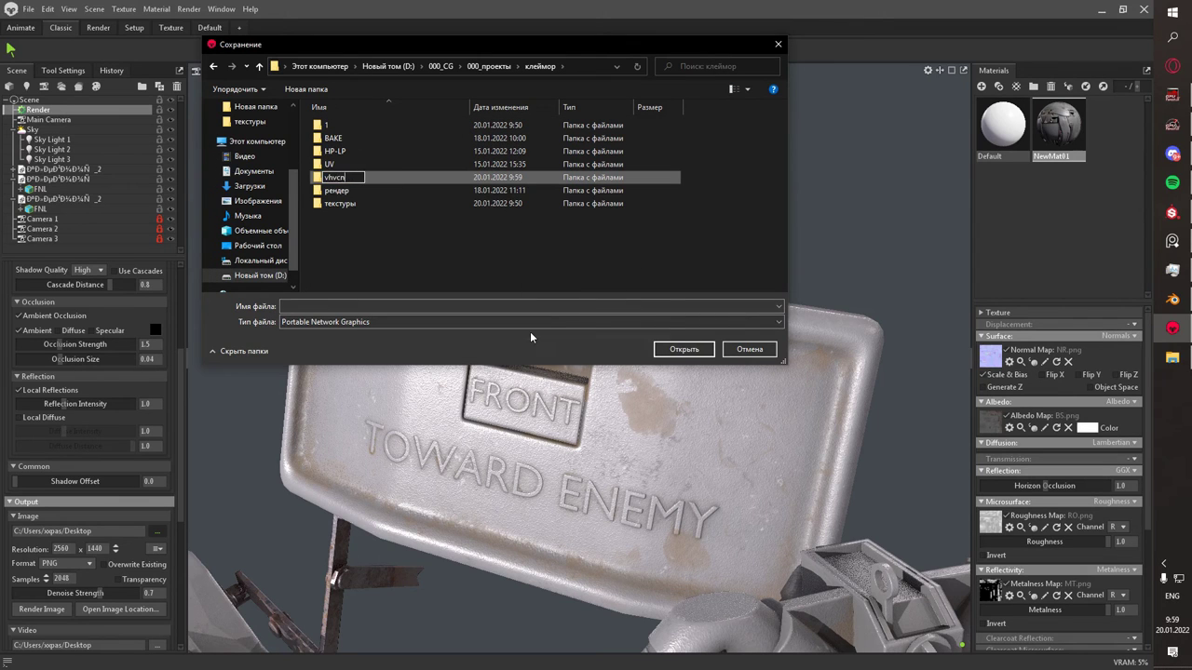
text(армст)
key(Return)
key(Return)
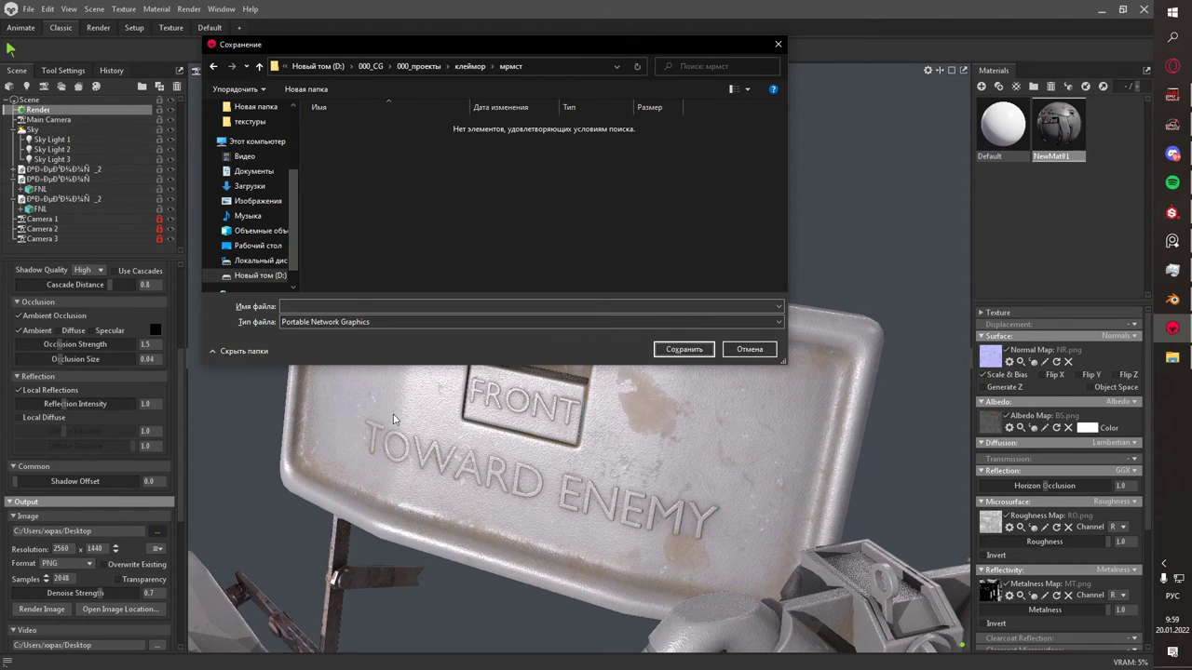
text(1)
click(683, 349)
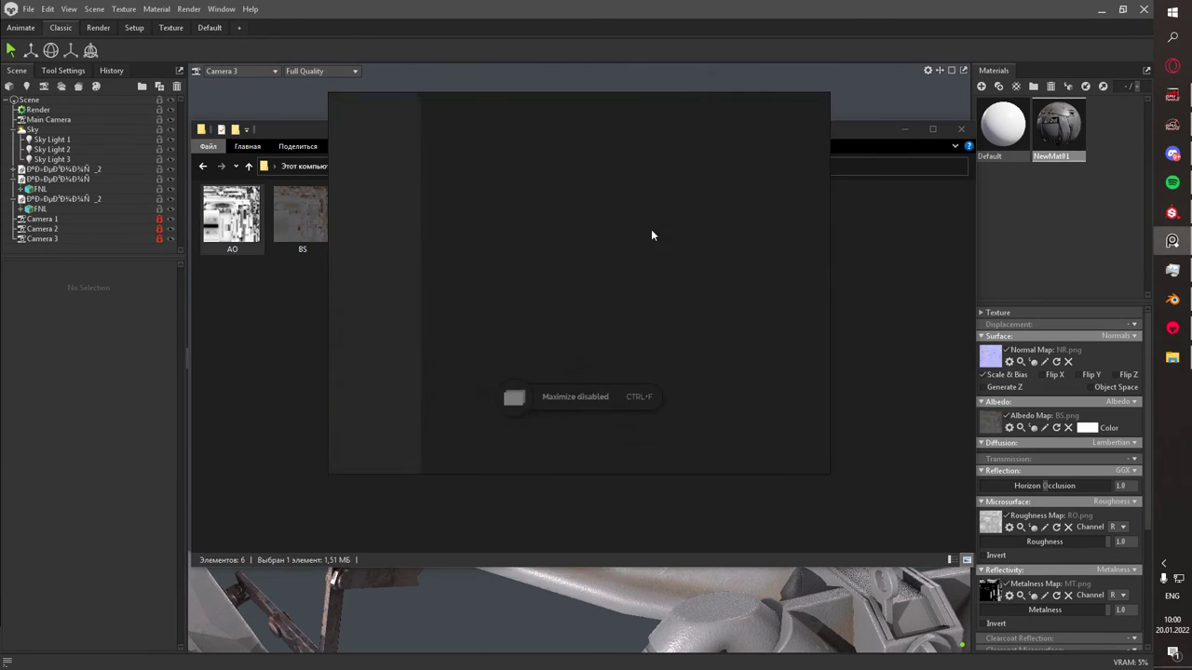
double_click(245, 257)
click(37, 109)
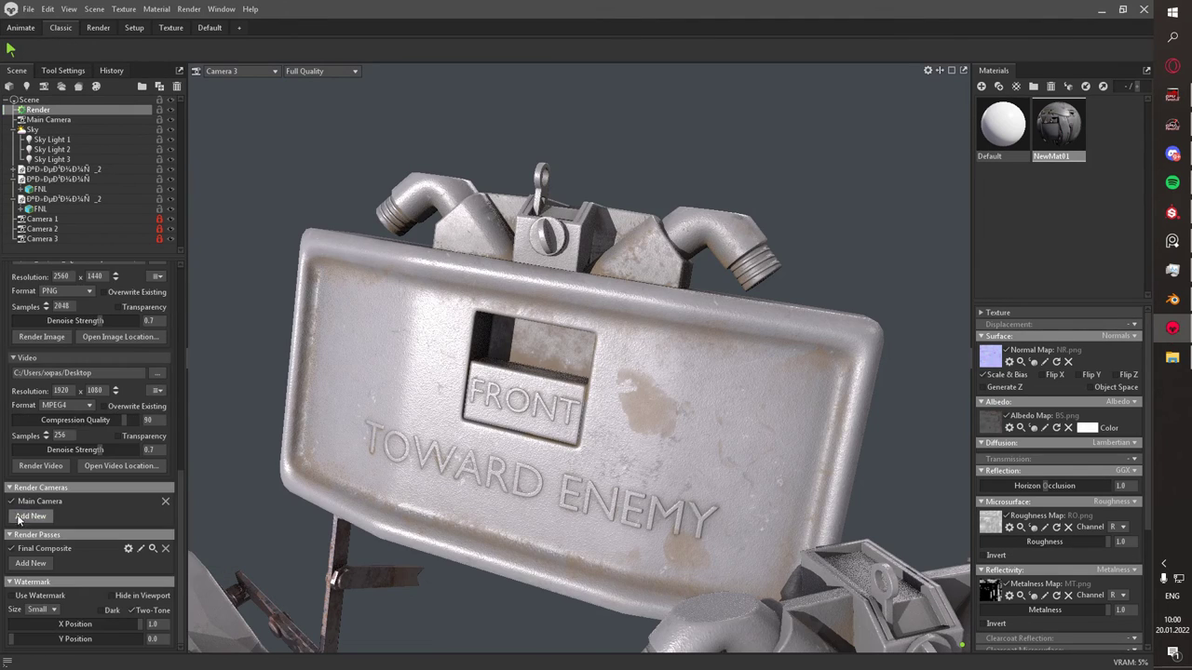
- Add Camera 1–3 to the Render Cameras list and render images from all of them
scroll(55, 507, down, 3)
click(31, 516)
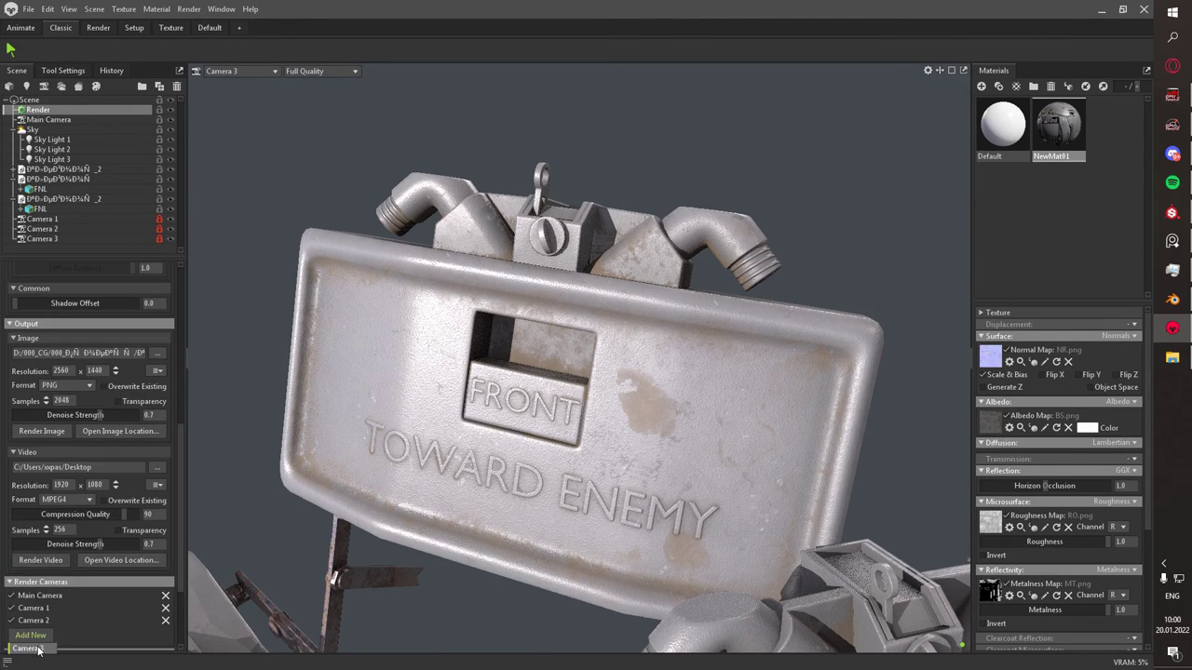
scroll(56, 447, up, 3)
scroll(74, 438, up, 3)
scroll(93, 428, up, 3)
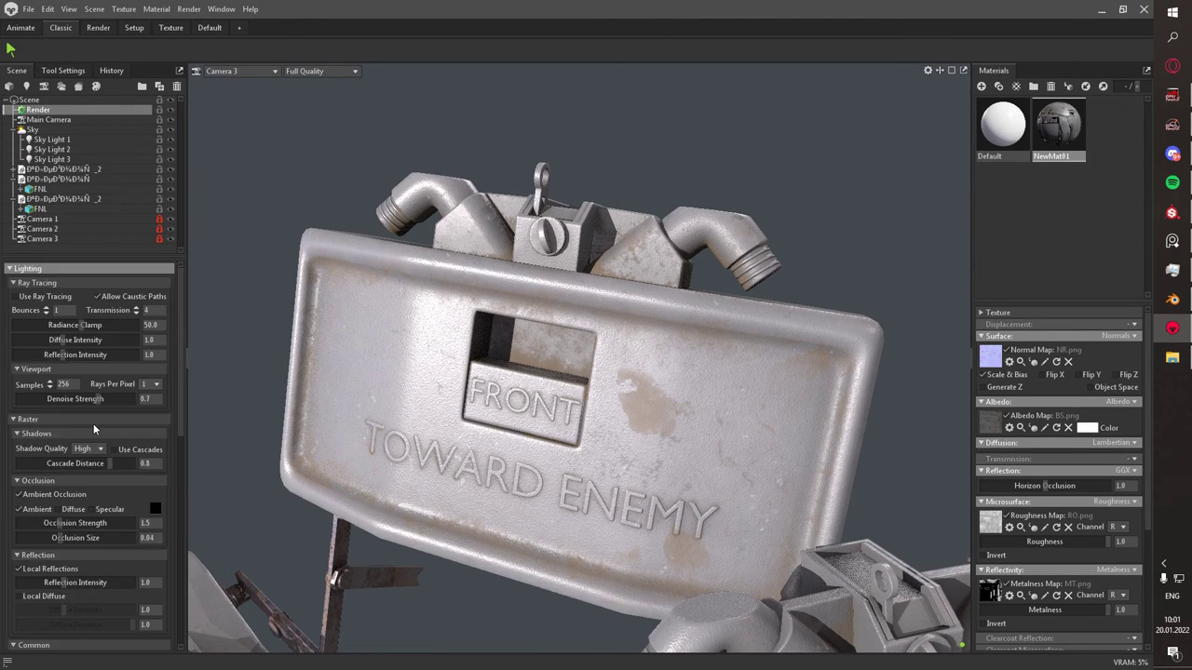
scroll(92, 409, down, 5)
click(41, 489)
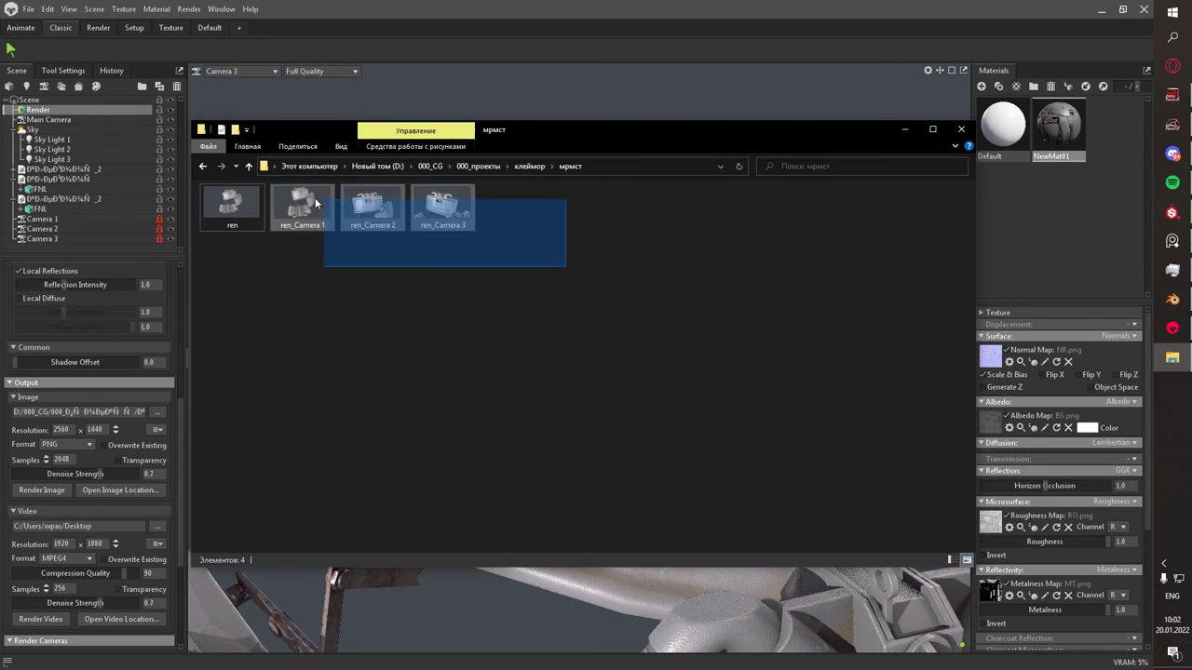
- Drag the three ren_Camera renders into the image viewer and zoom into each one
mouse_move(565, 266)
mouse_down()
mouse_move(209, 224)
mouse_move(578, 603)
mouse_up()
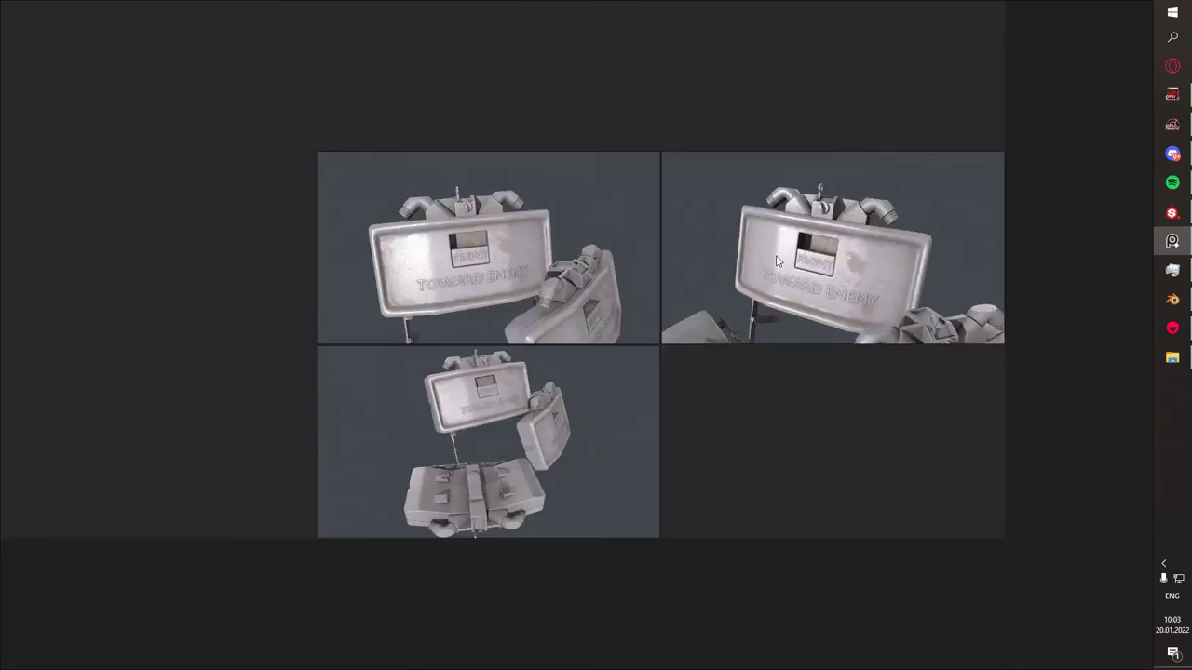
scroll(433, 210, up, 3)
scroll(506, 365, up, 1)
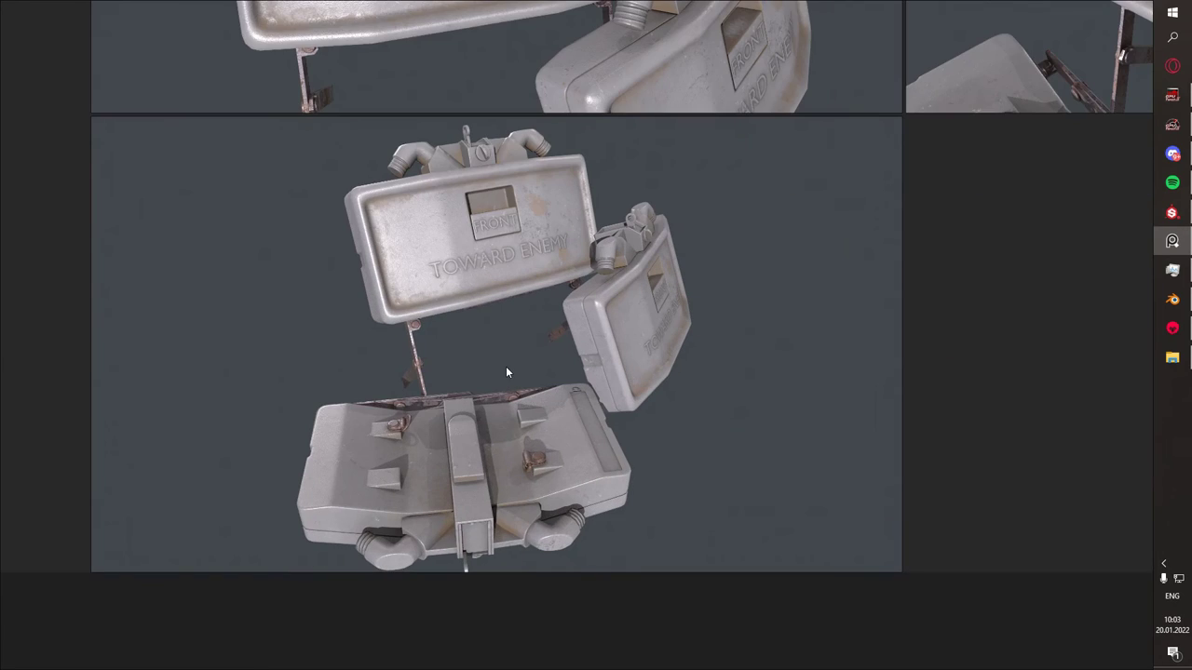
scroll(634, 234, down, 1)
scroll(603, 211, up, 1)
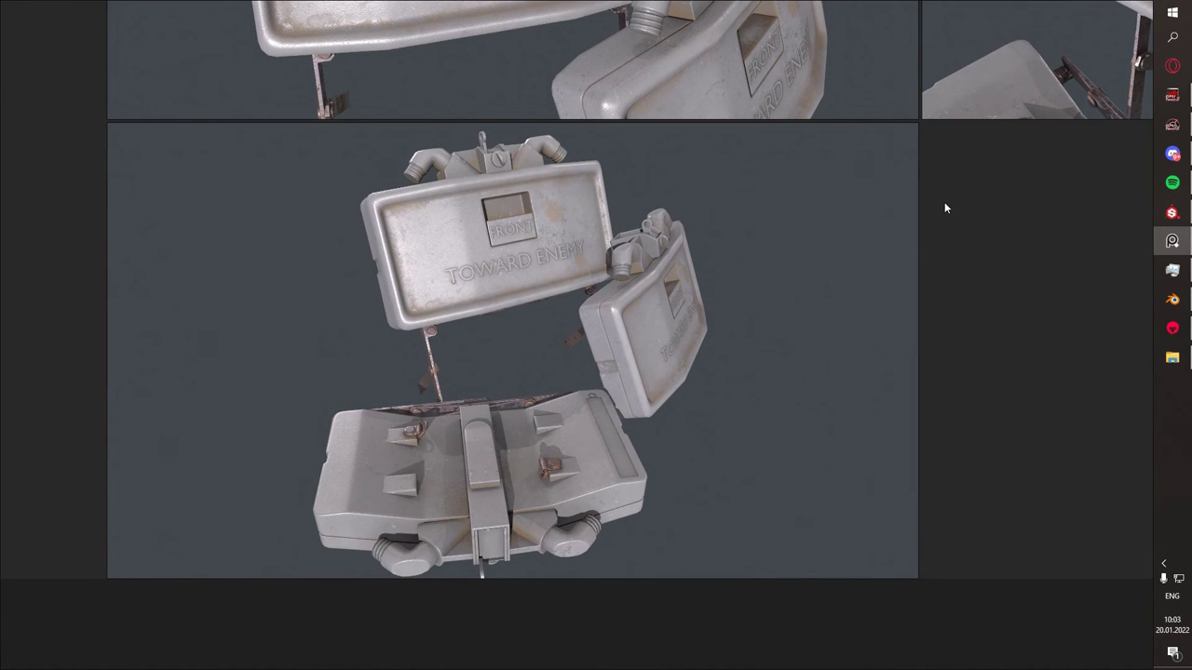
scroll(636, 245, up, 1)
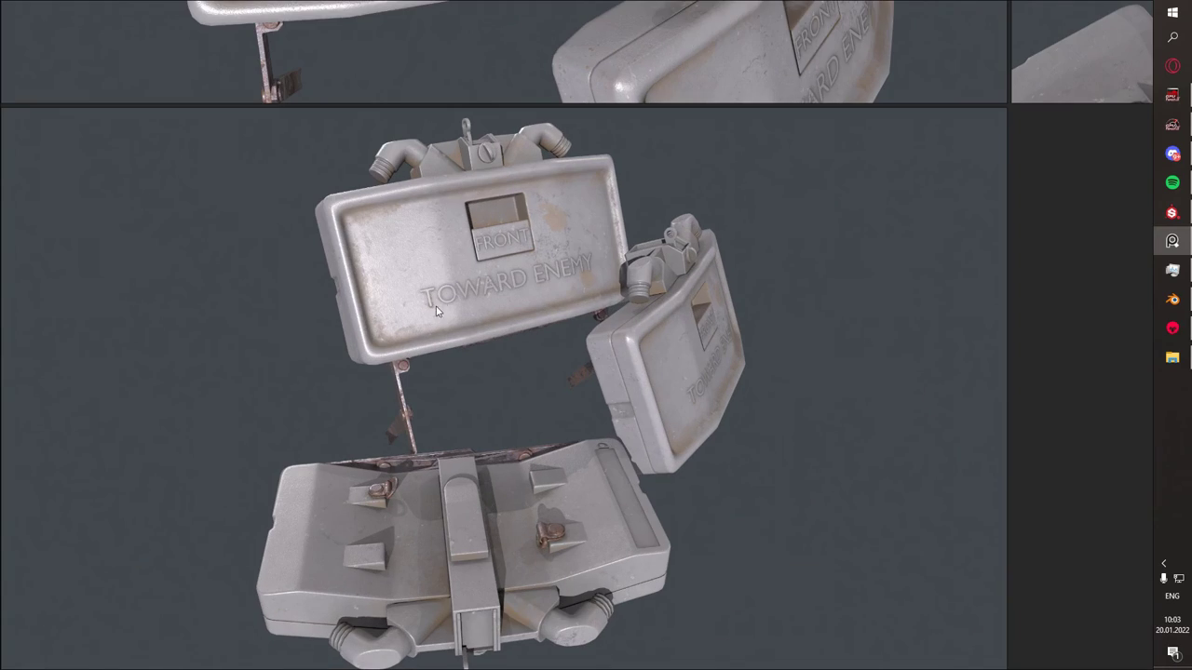
scroll(431, 337, up, 2)
scroll(426, 253, down, 2)
scroll(426, 253, up, 2)
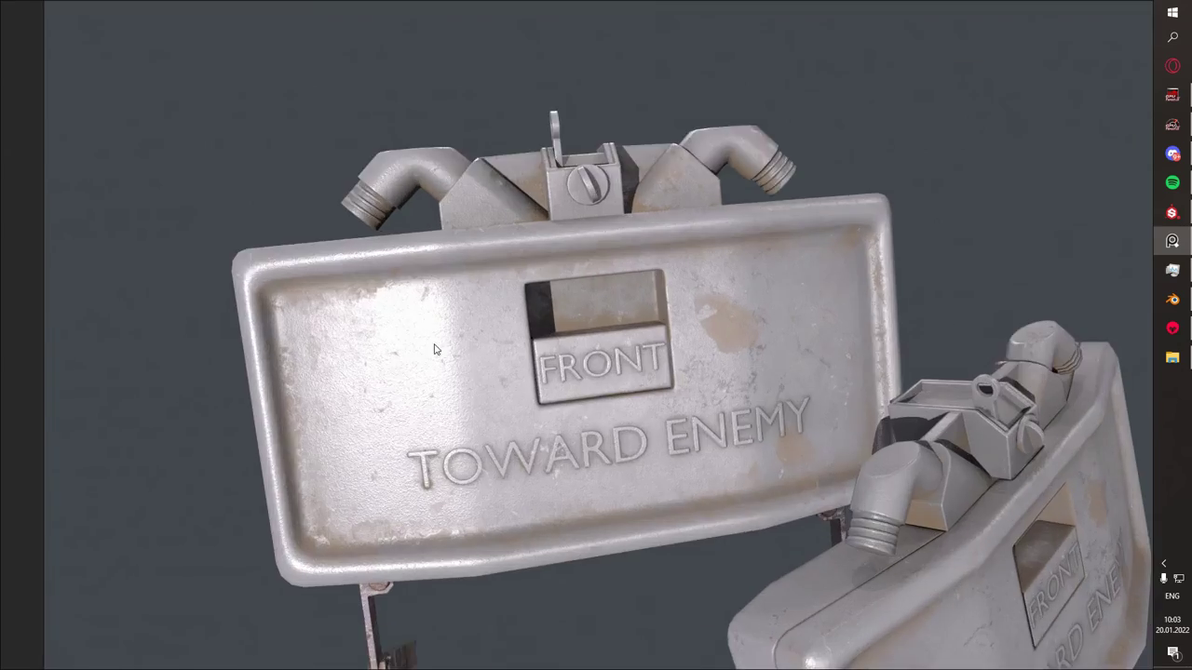
scroll(430, 533, down, 2)
scroll(430, 532, down, 3)
key(alt+Tab)
- Choose the 2048 x 2048 output resolution preset
click(158, 429)
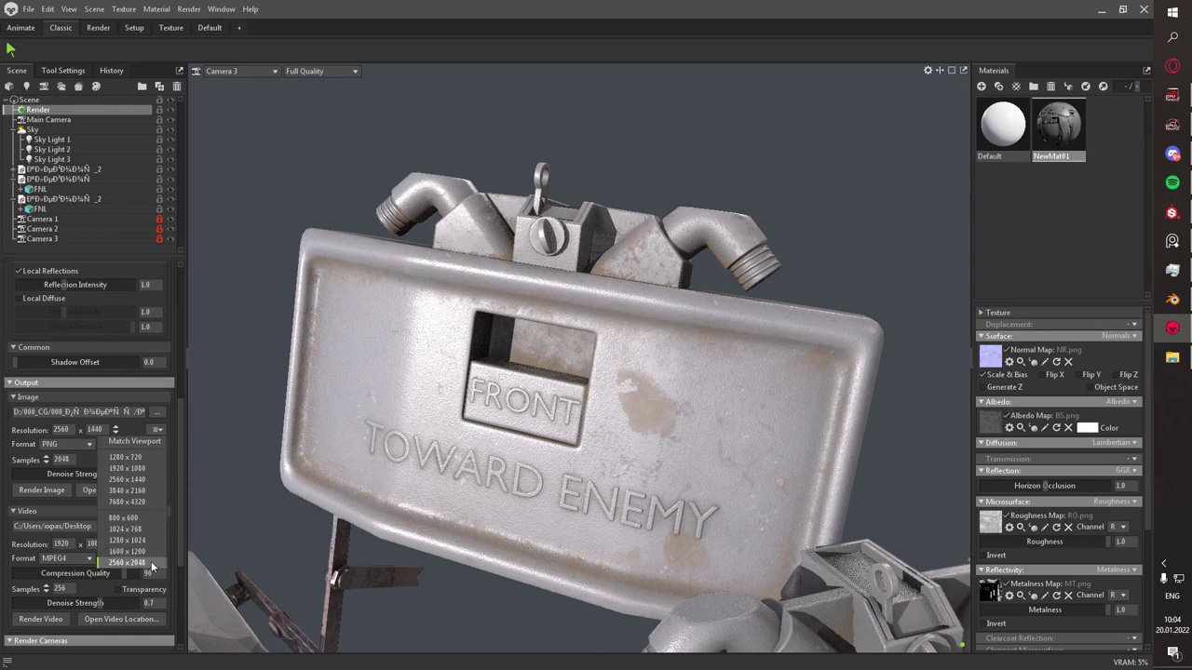
click(151, 561)
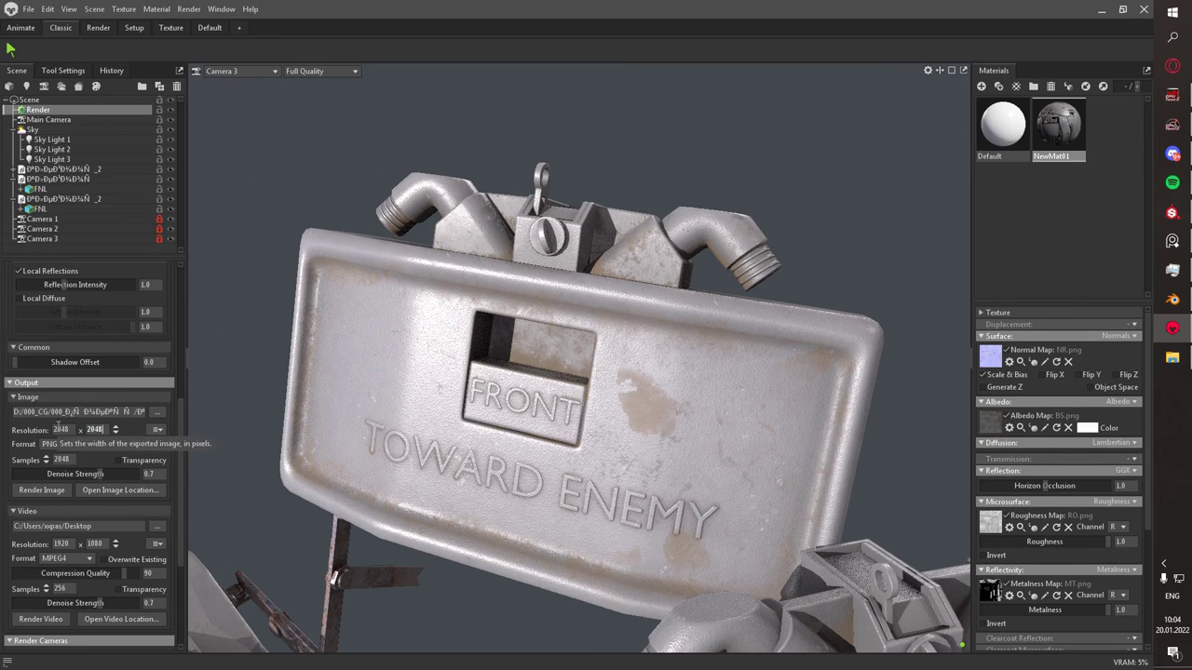
click(744, 174)
click(41, 218)
- Switch the viewport to look through the Main Camera and orbit to a new angle
click(31, 50)
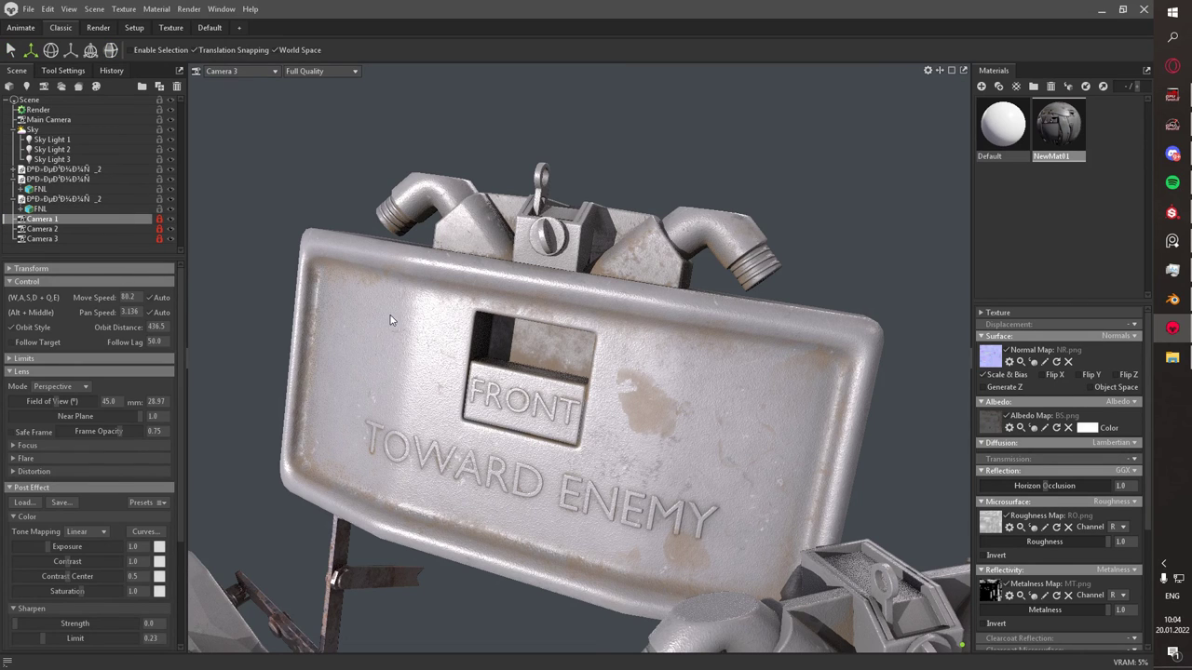
click(223, 70)
click(298, 84)
click(57, 198)
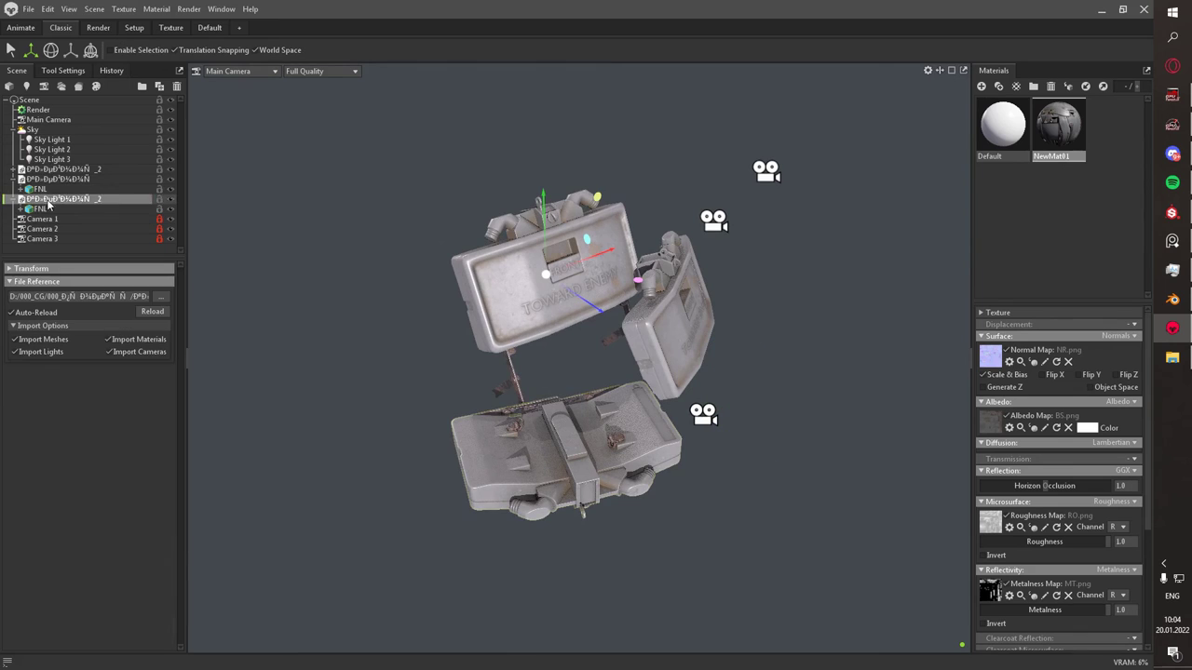
click(57, 169)
click(58, 198)
drag(242, 239, 708, 326)
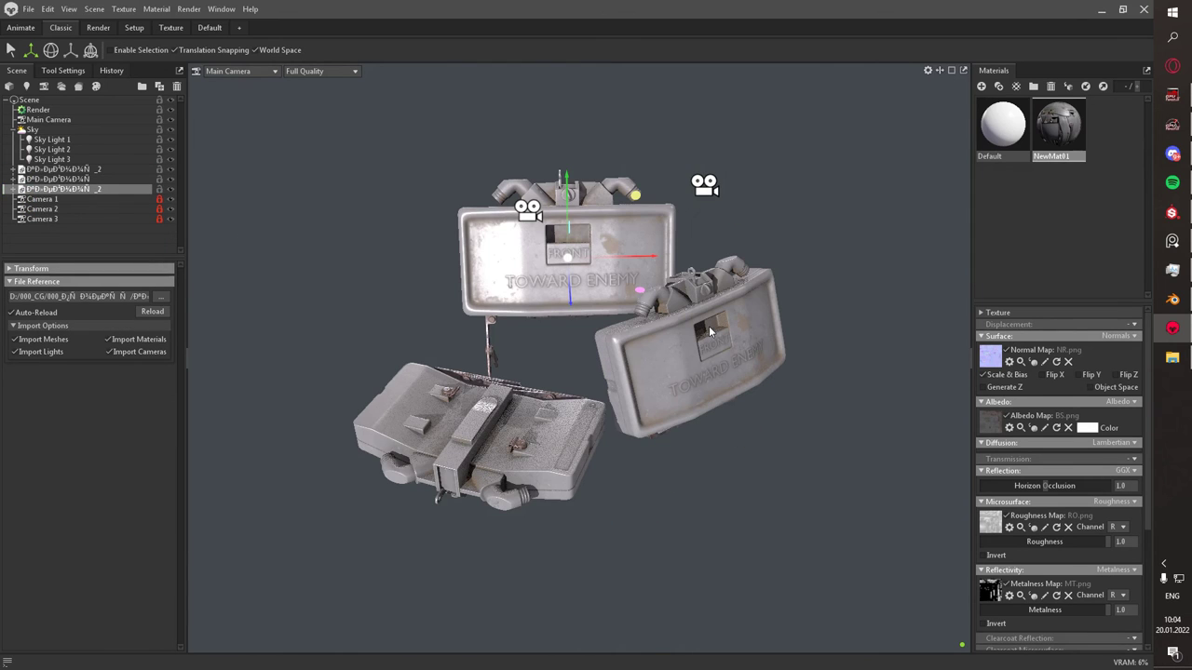
- Toggle viewport shading to Gray, then back to Draft Quality, orbiting around the mine
click(48, 119)
click(321, 71)
click(311, 94)
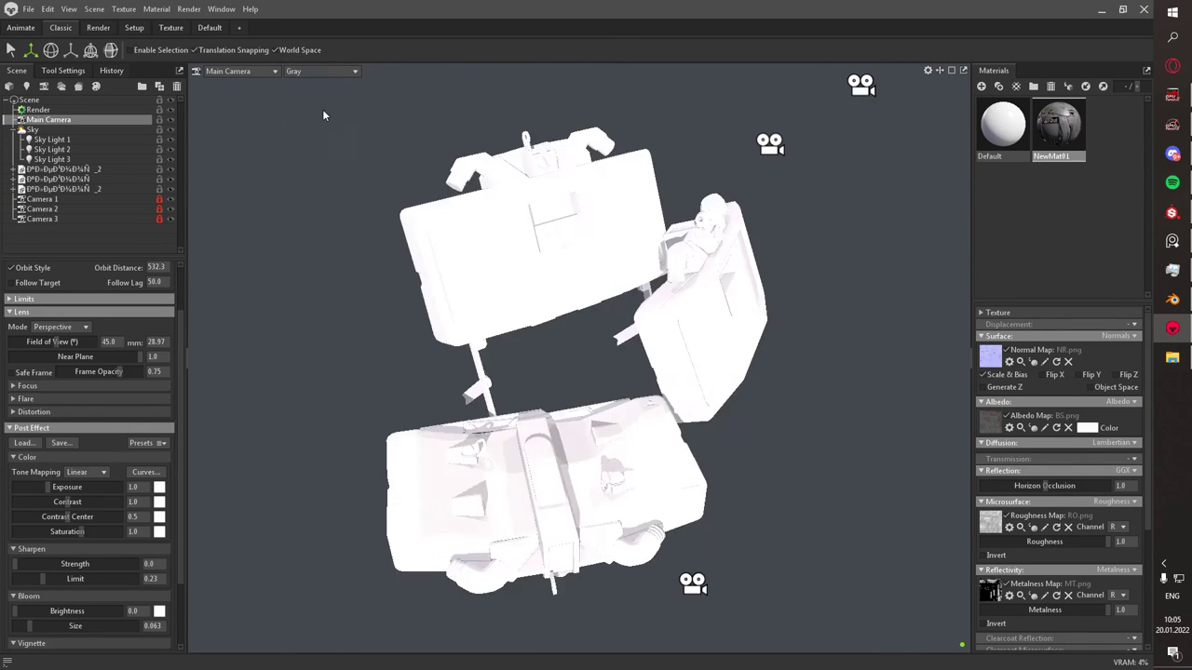
drag(322, 109, 558, 279)
click(321, 70)
click(311, 84)
mouse_move(488, 244)
mouse_down()
mouse_move(717, 309)
mouse_move(787, 314)
mouse_move(1177, 69)
mouse_up()
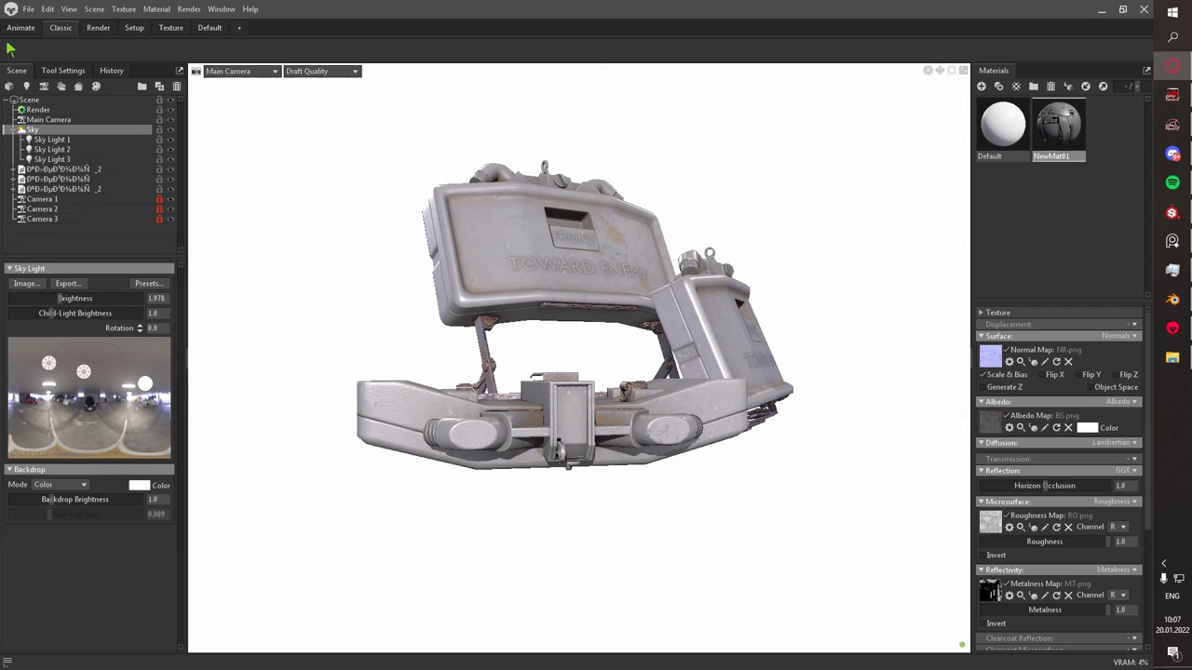
- Frame a close Main Camera shot of the FNL mine, then review the Sky settings
click(535, 305)
drag(535, 305, 559, 391)
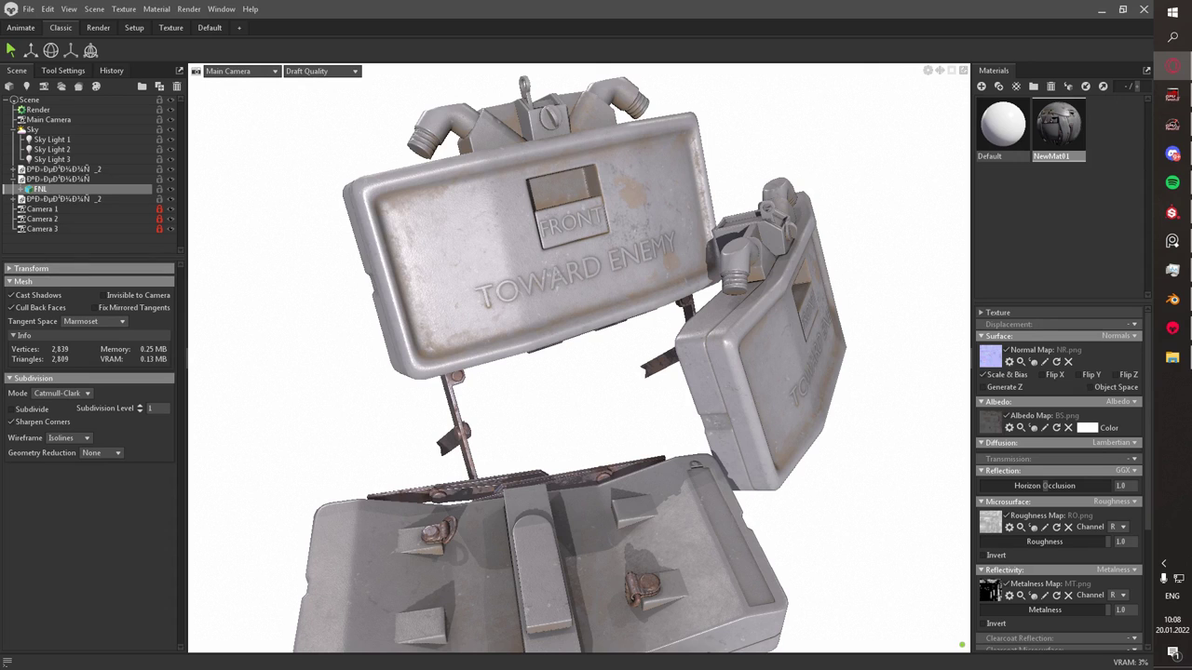
click(47, 119)
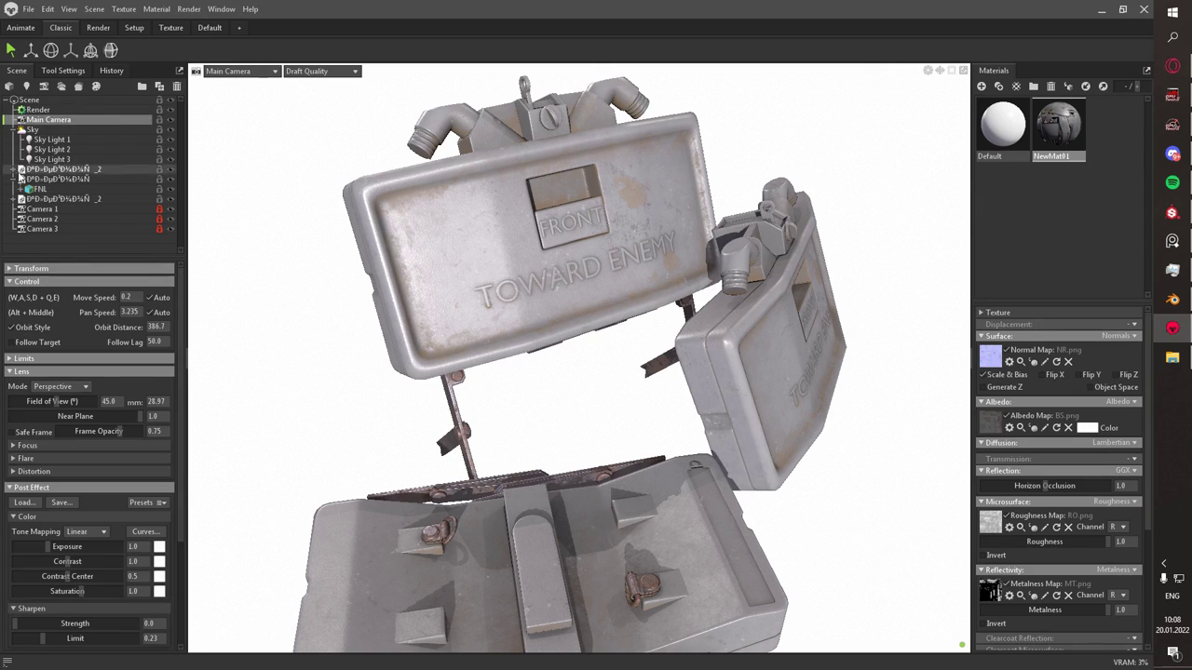
click(33, 129)
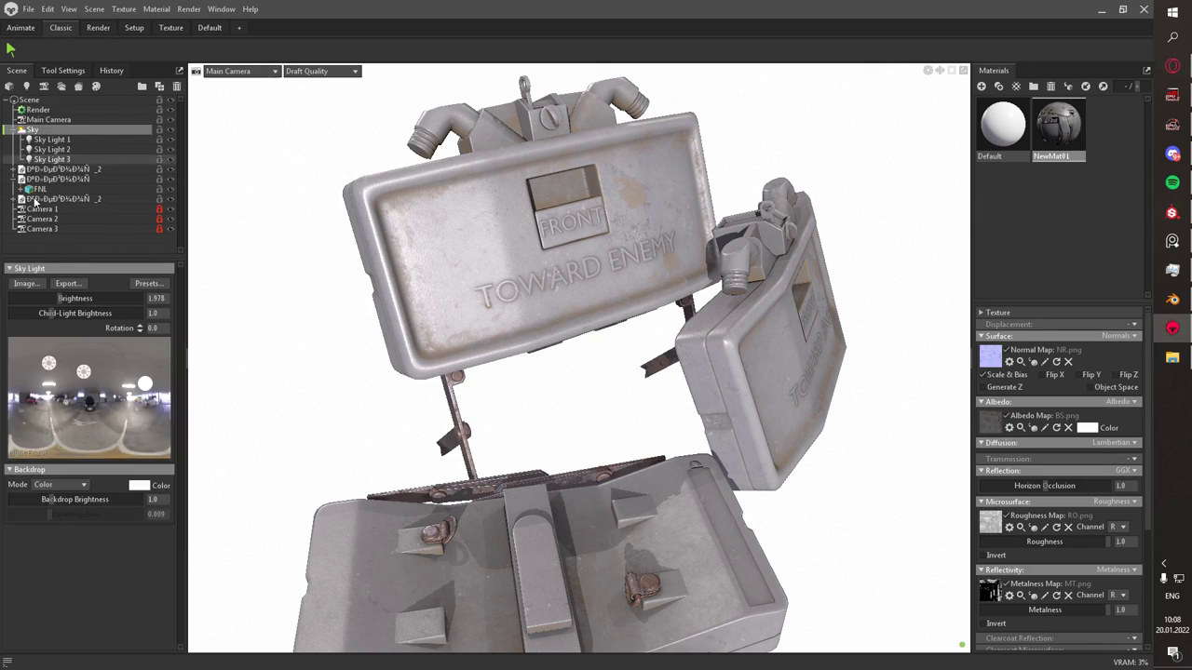
click(26, 283)
key(Escape)
click(67, 283)
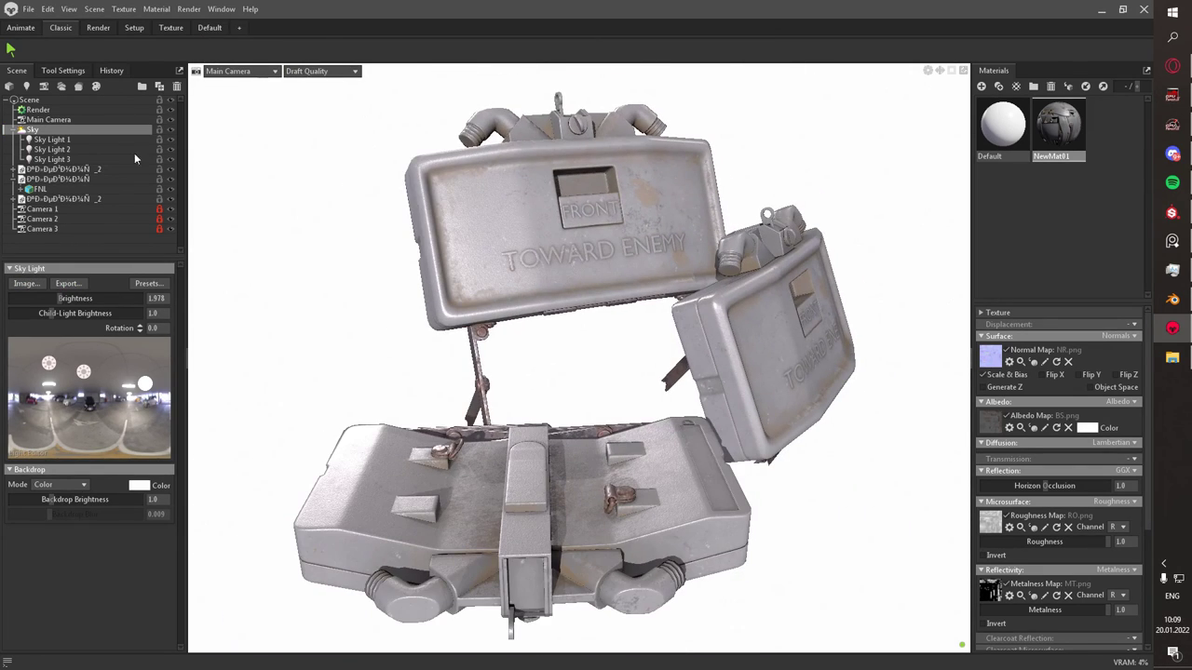
click(38, 110)
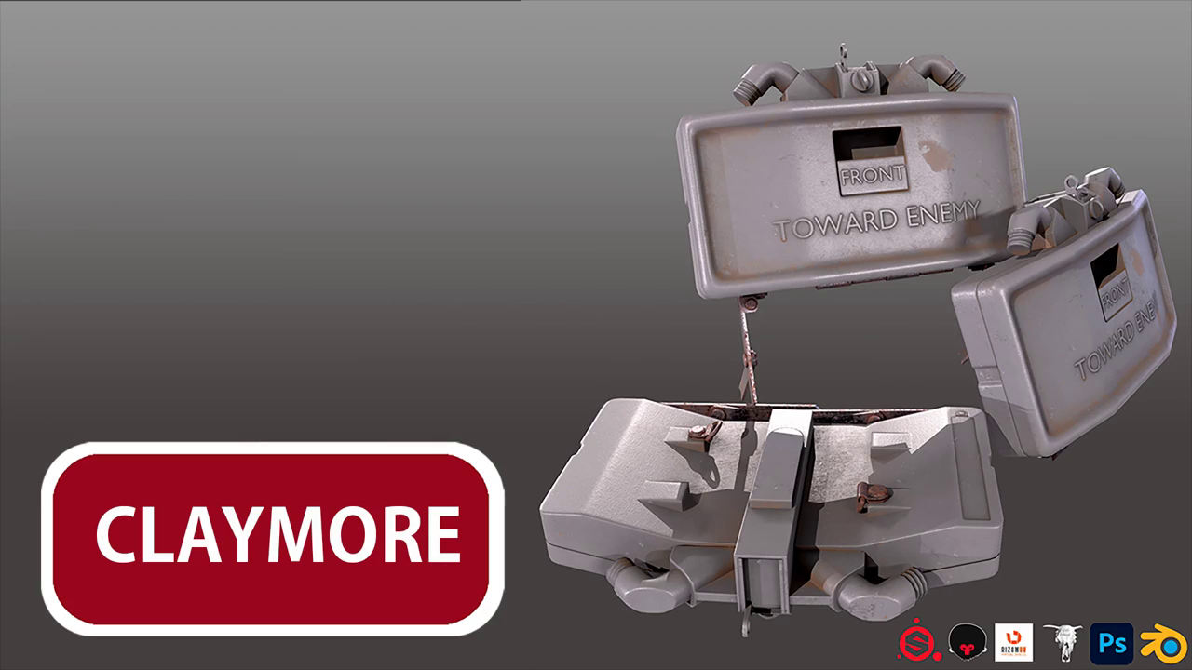